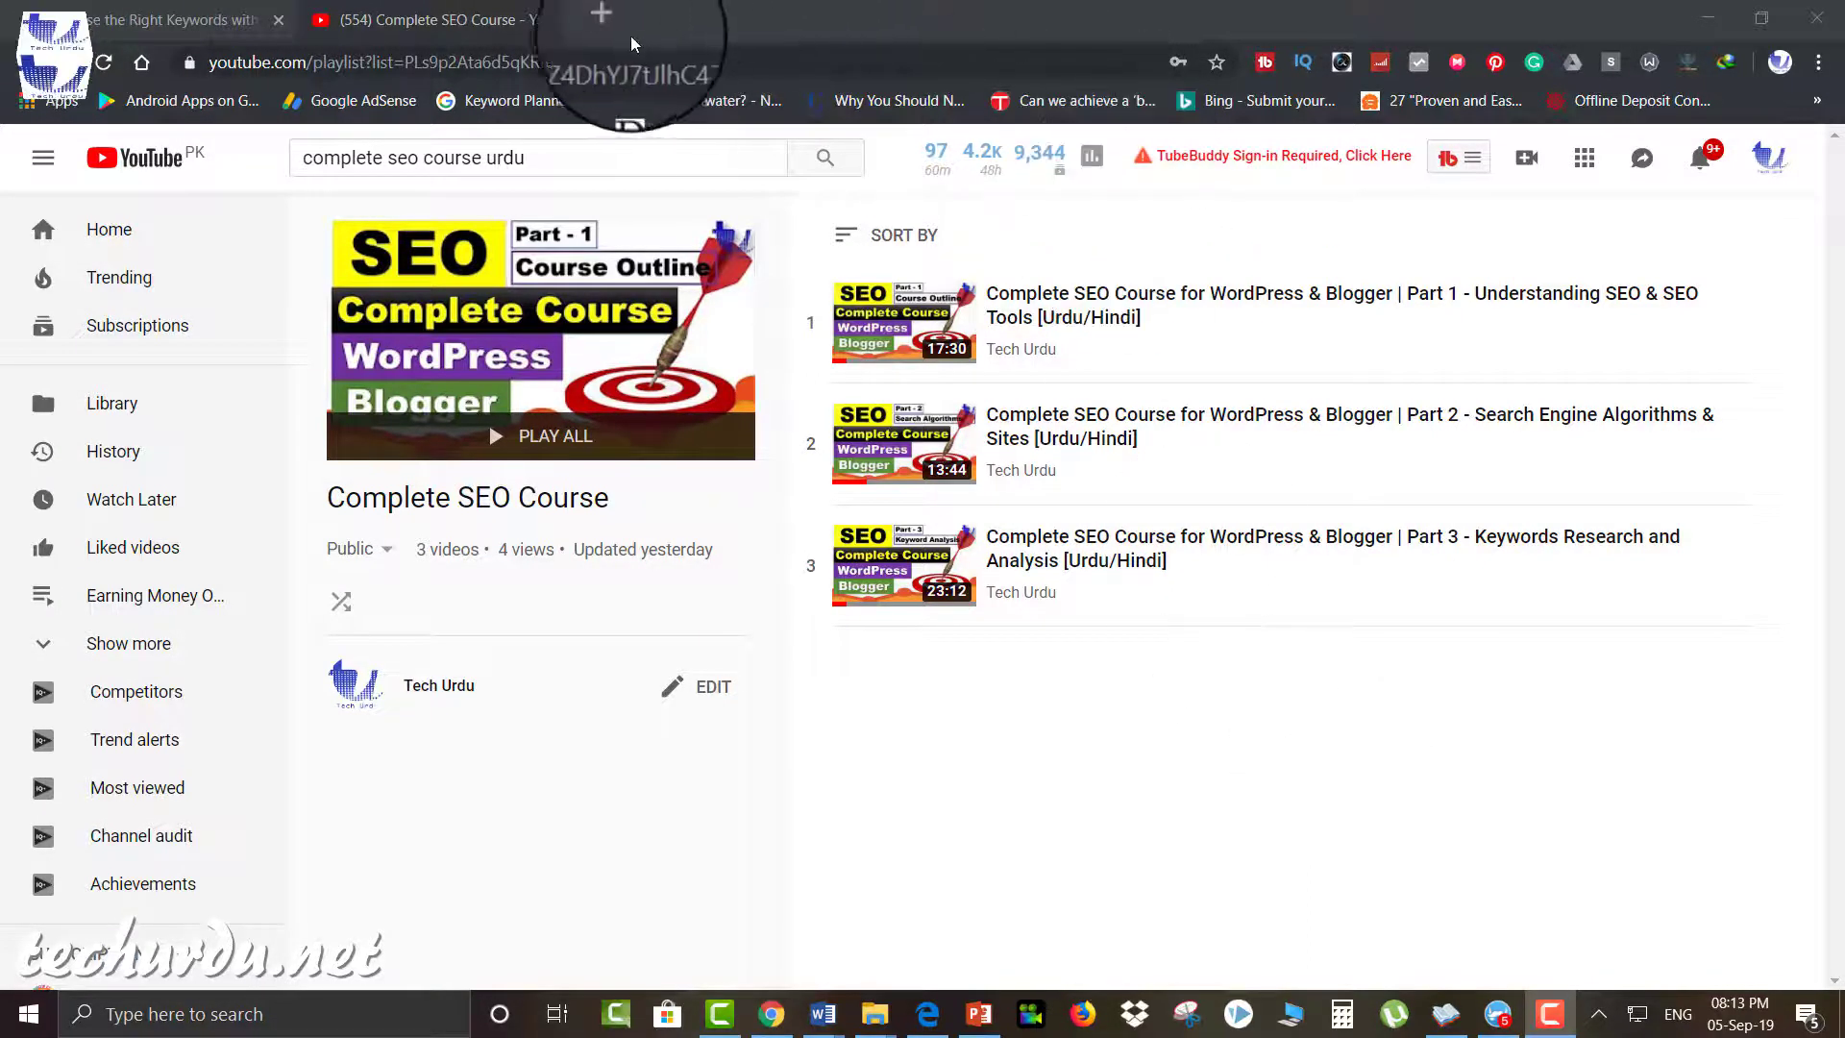
Open Blogger from the Google apps list in a new browser tab.
left_click(607, 20)
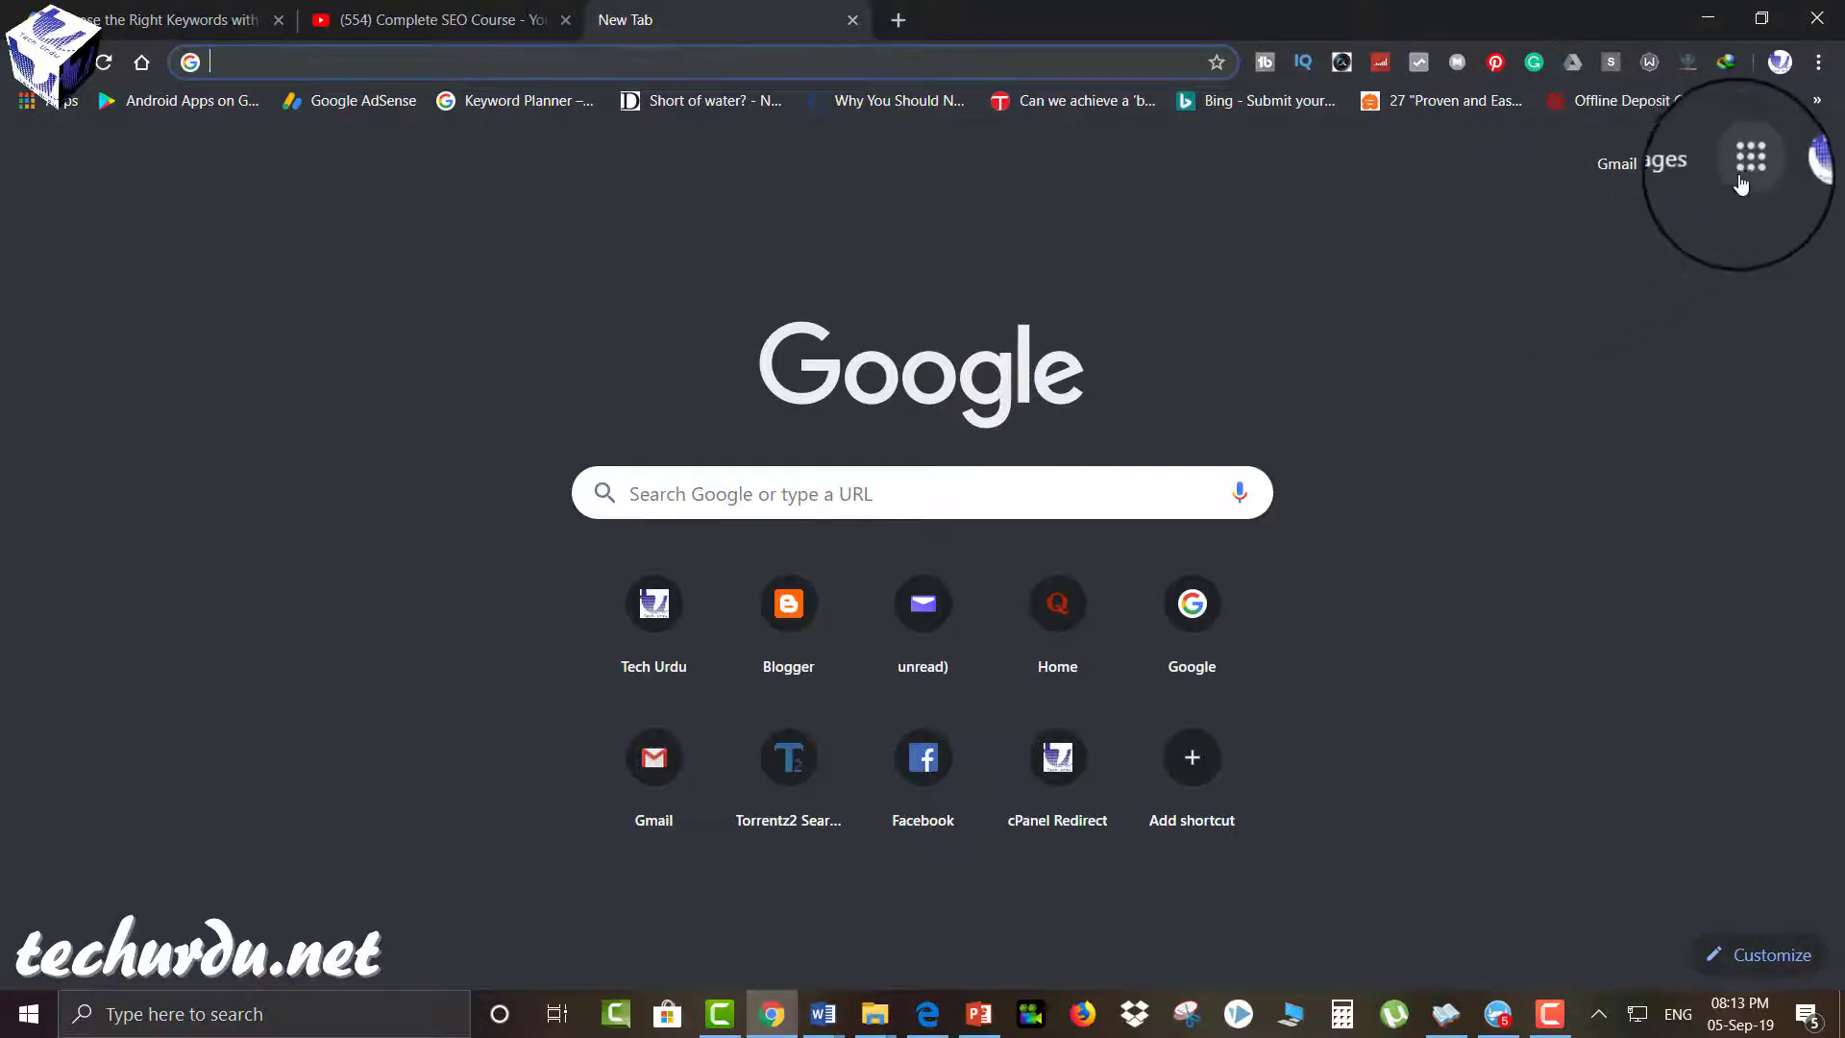
left_click(1797, 171)
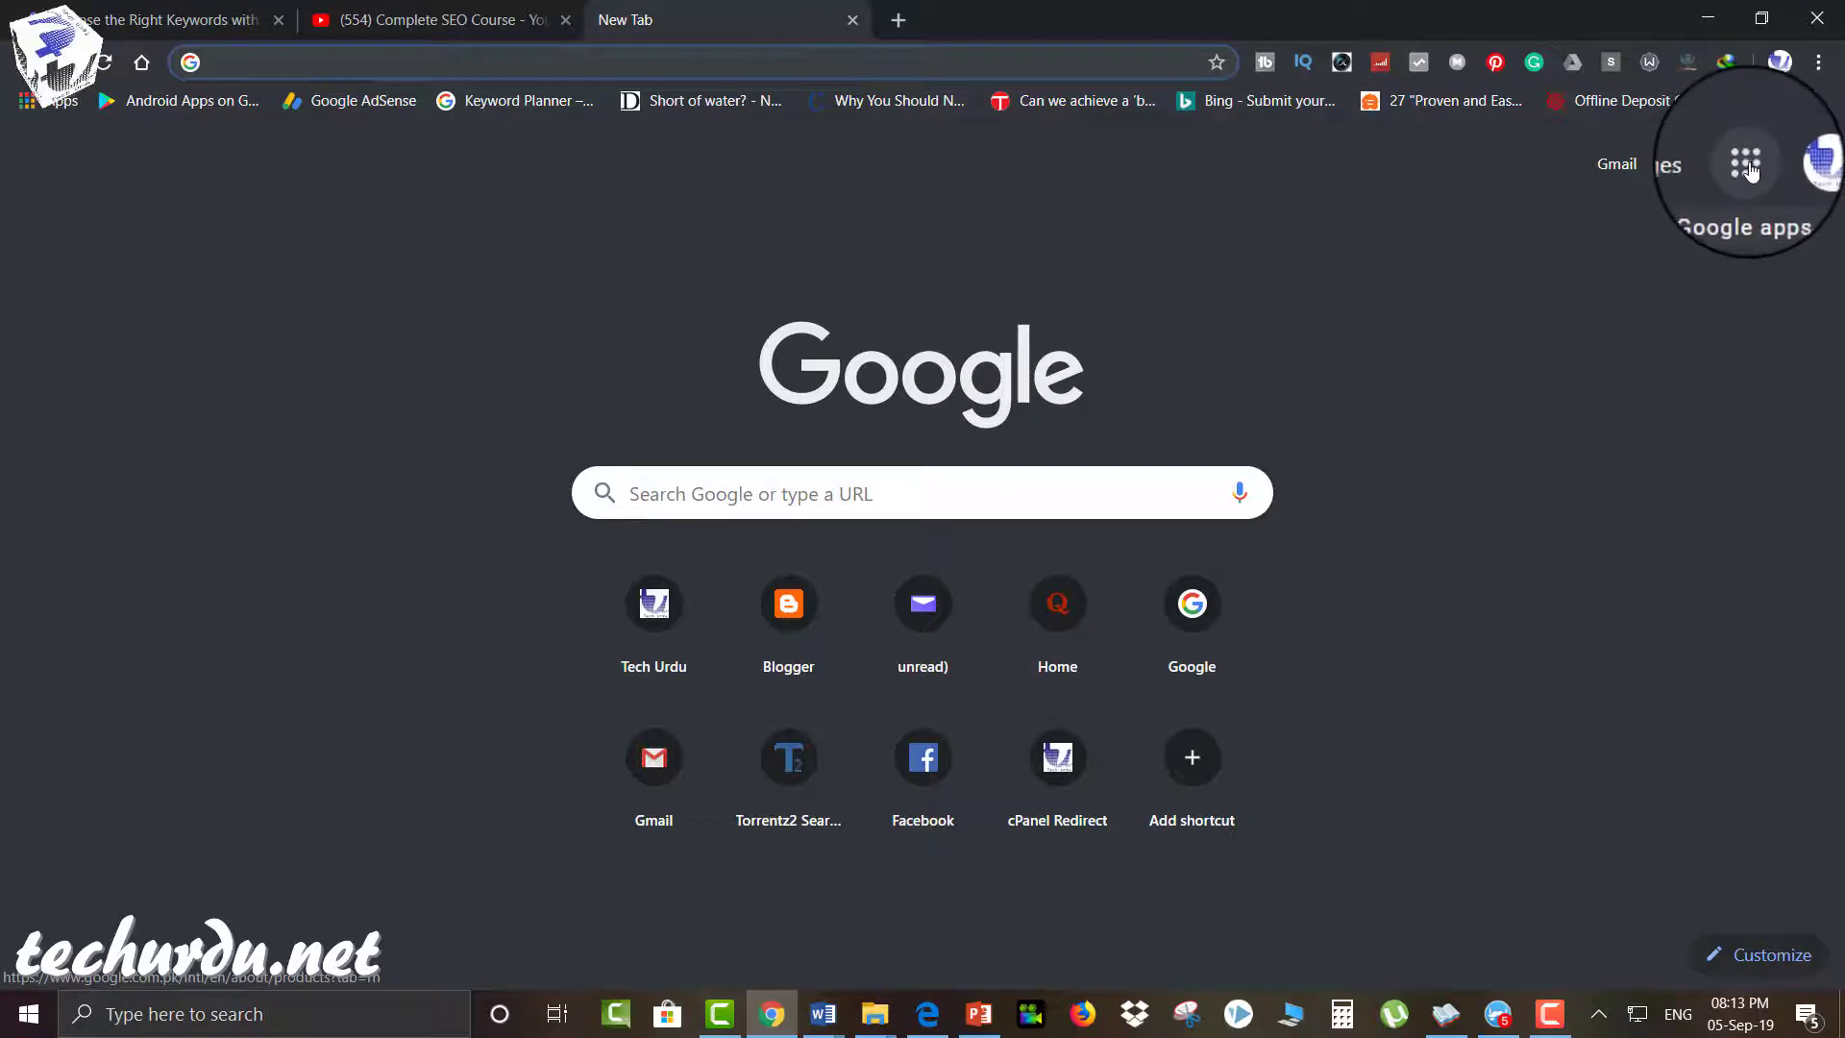
left_click(1749, 168)
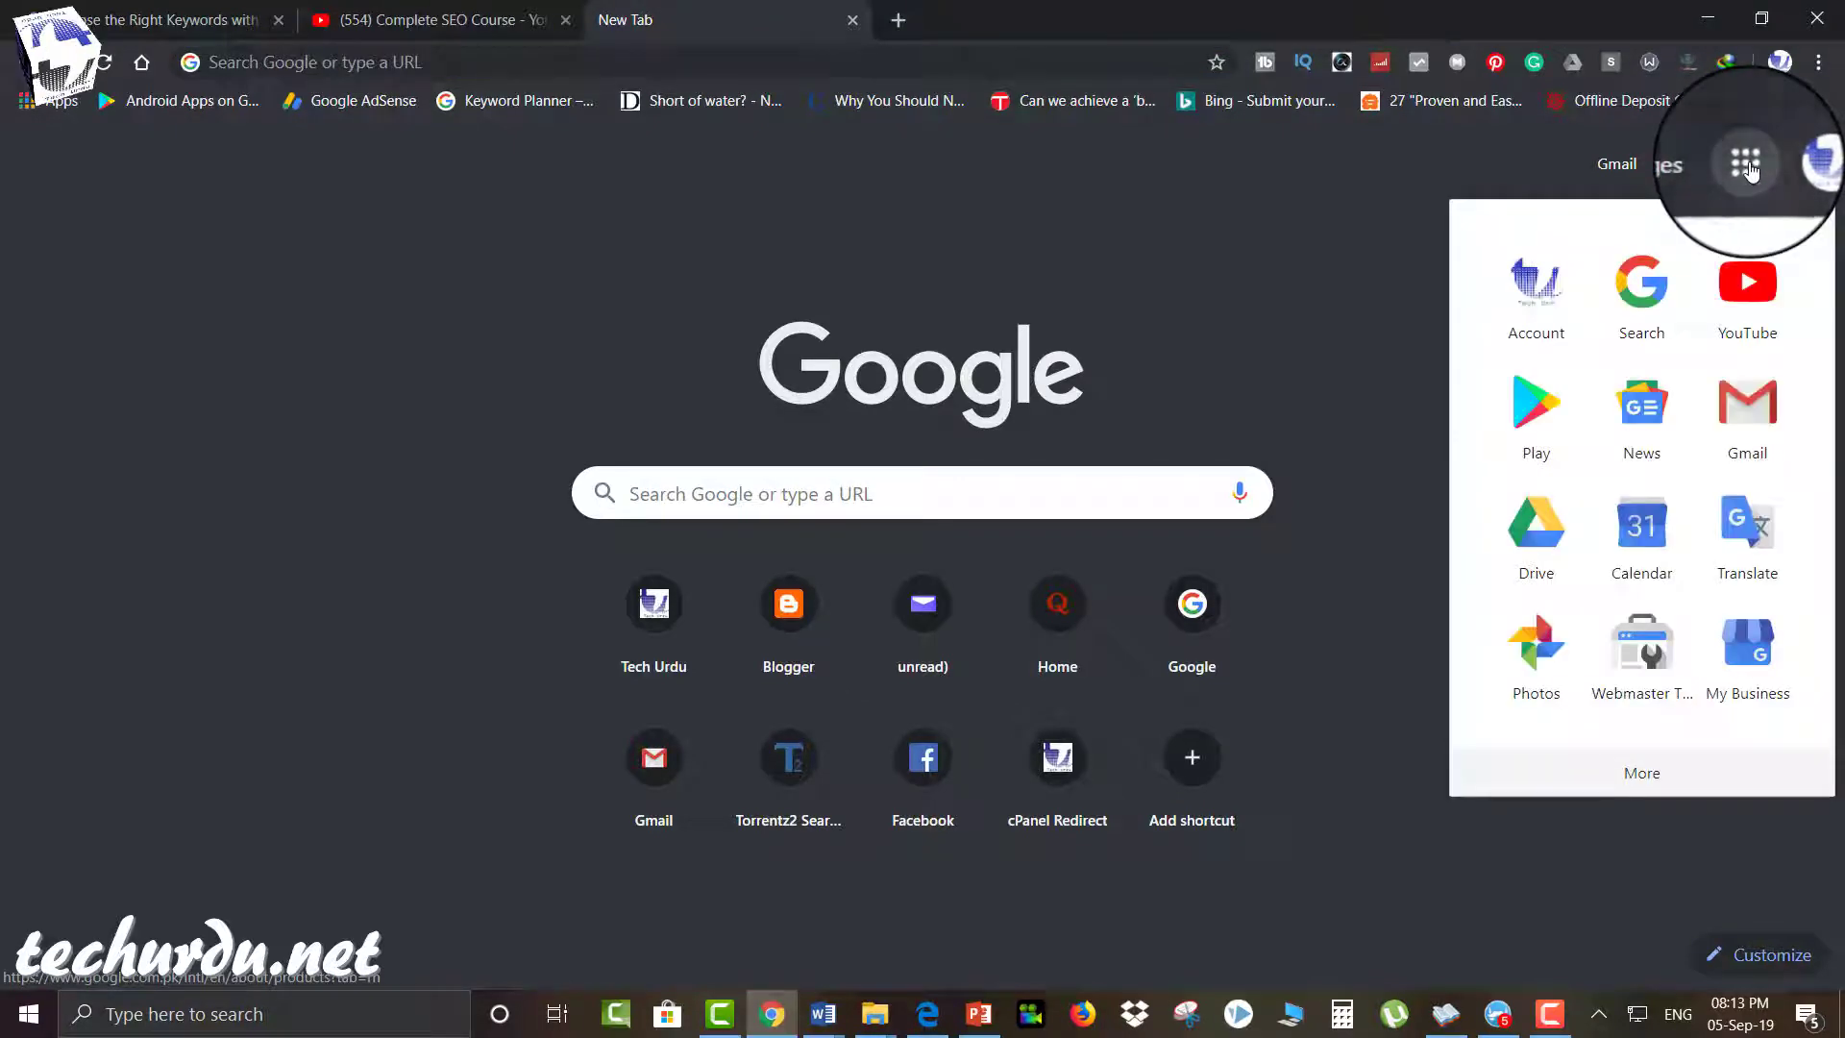
left_click(1642, 780)
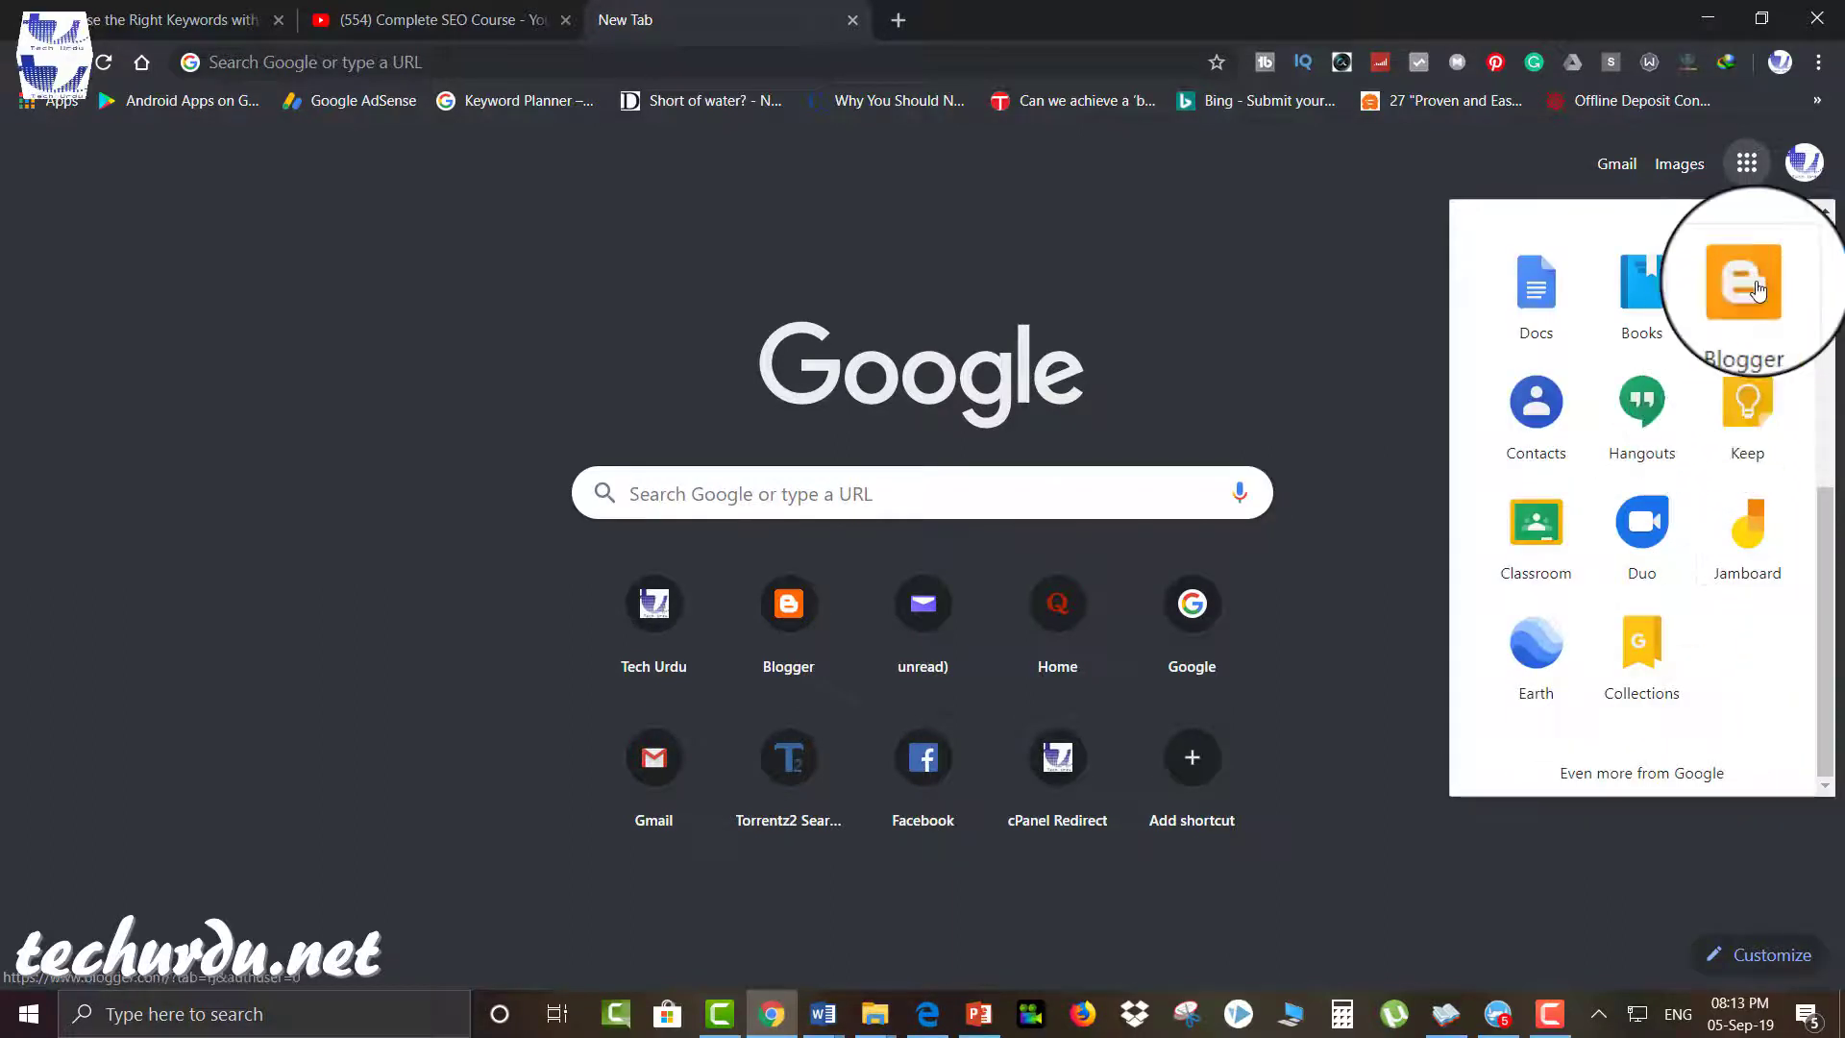
left_click(1758, 290)
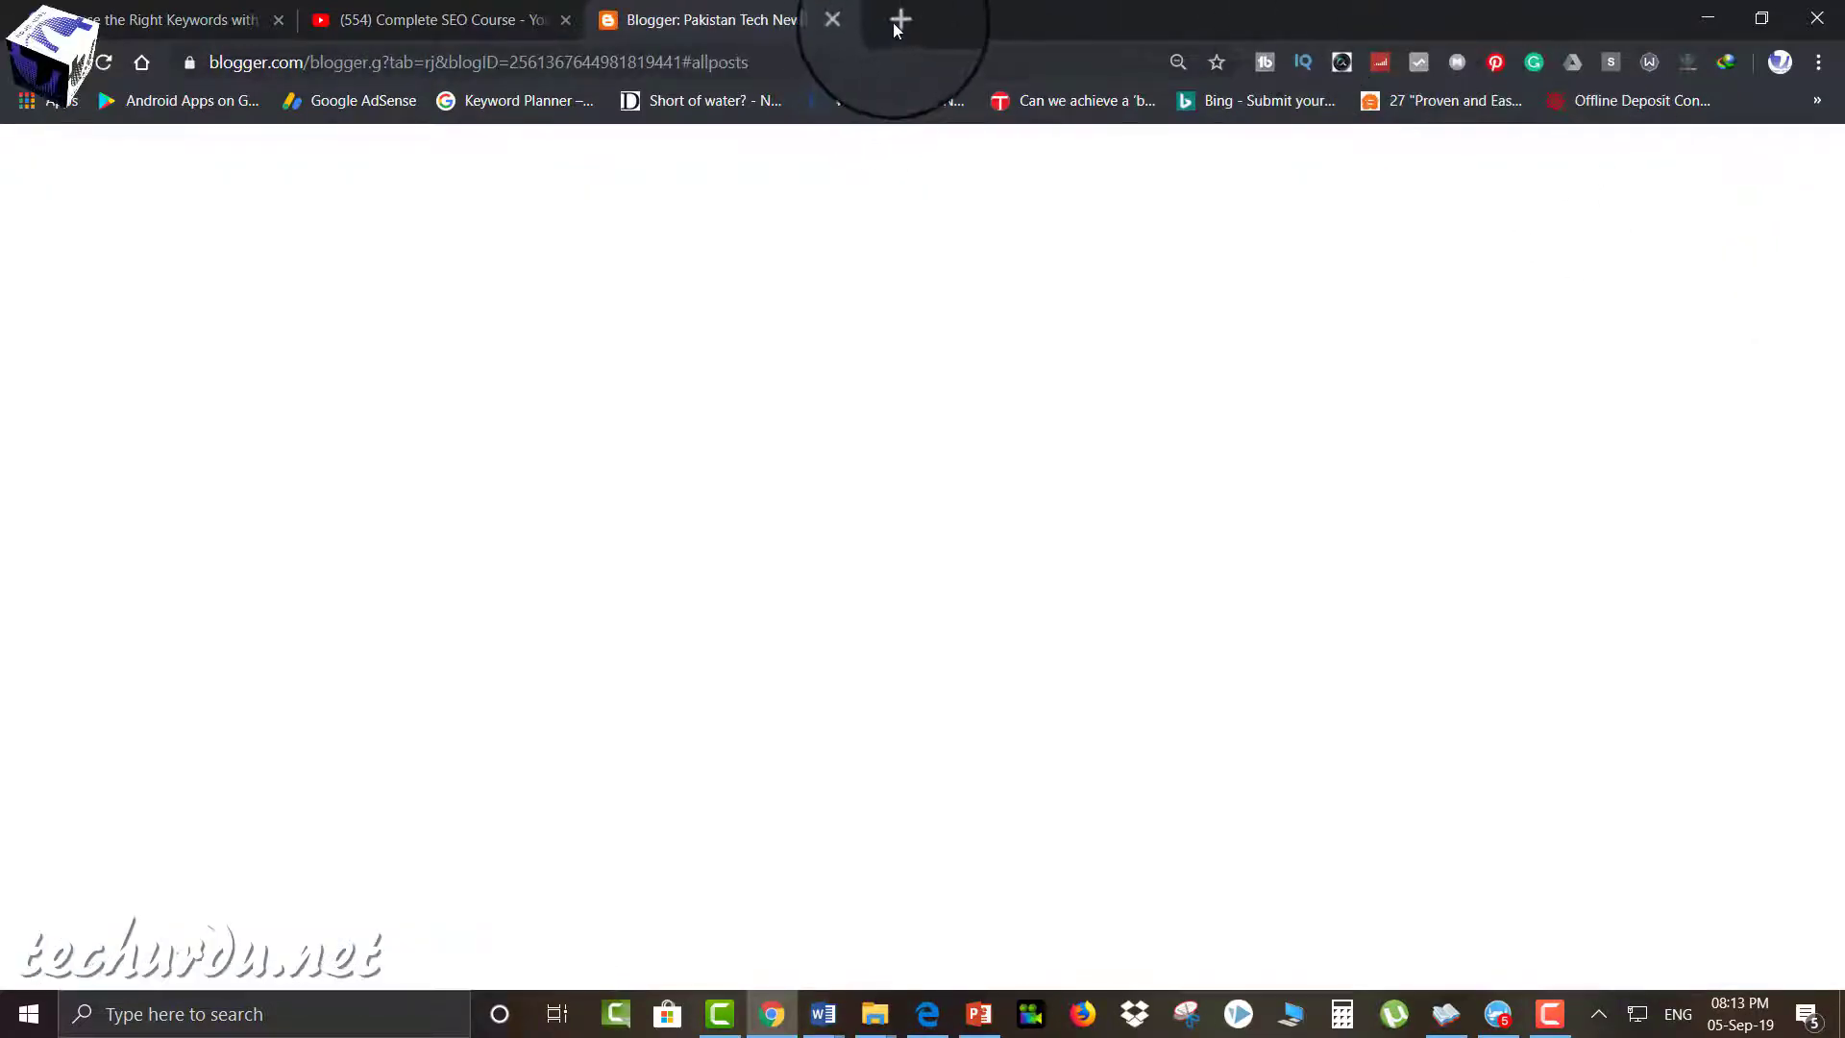
Open blogger.com directly by its web address in another new tab.
left_click(894, 20)
type("bl")
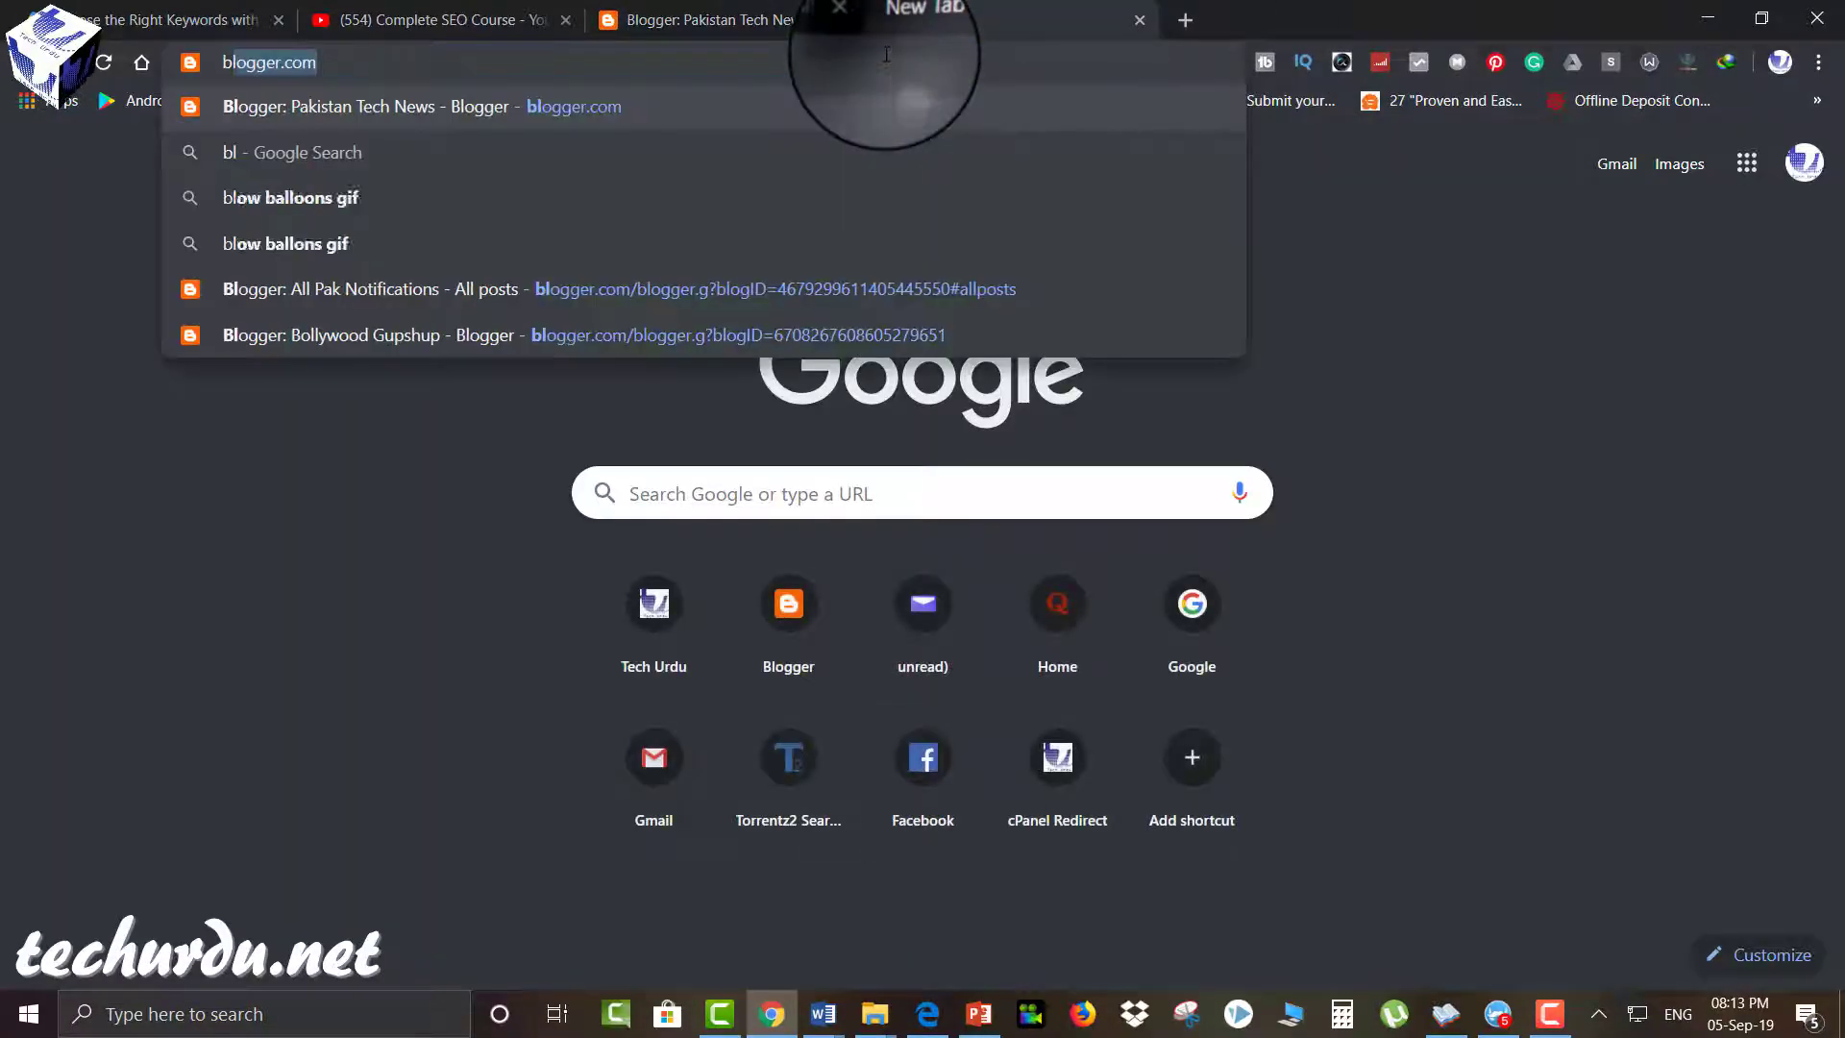
key("Return")
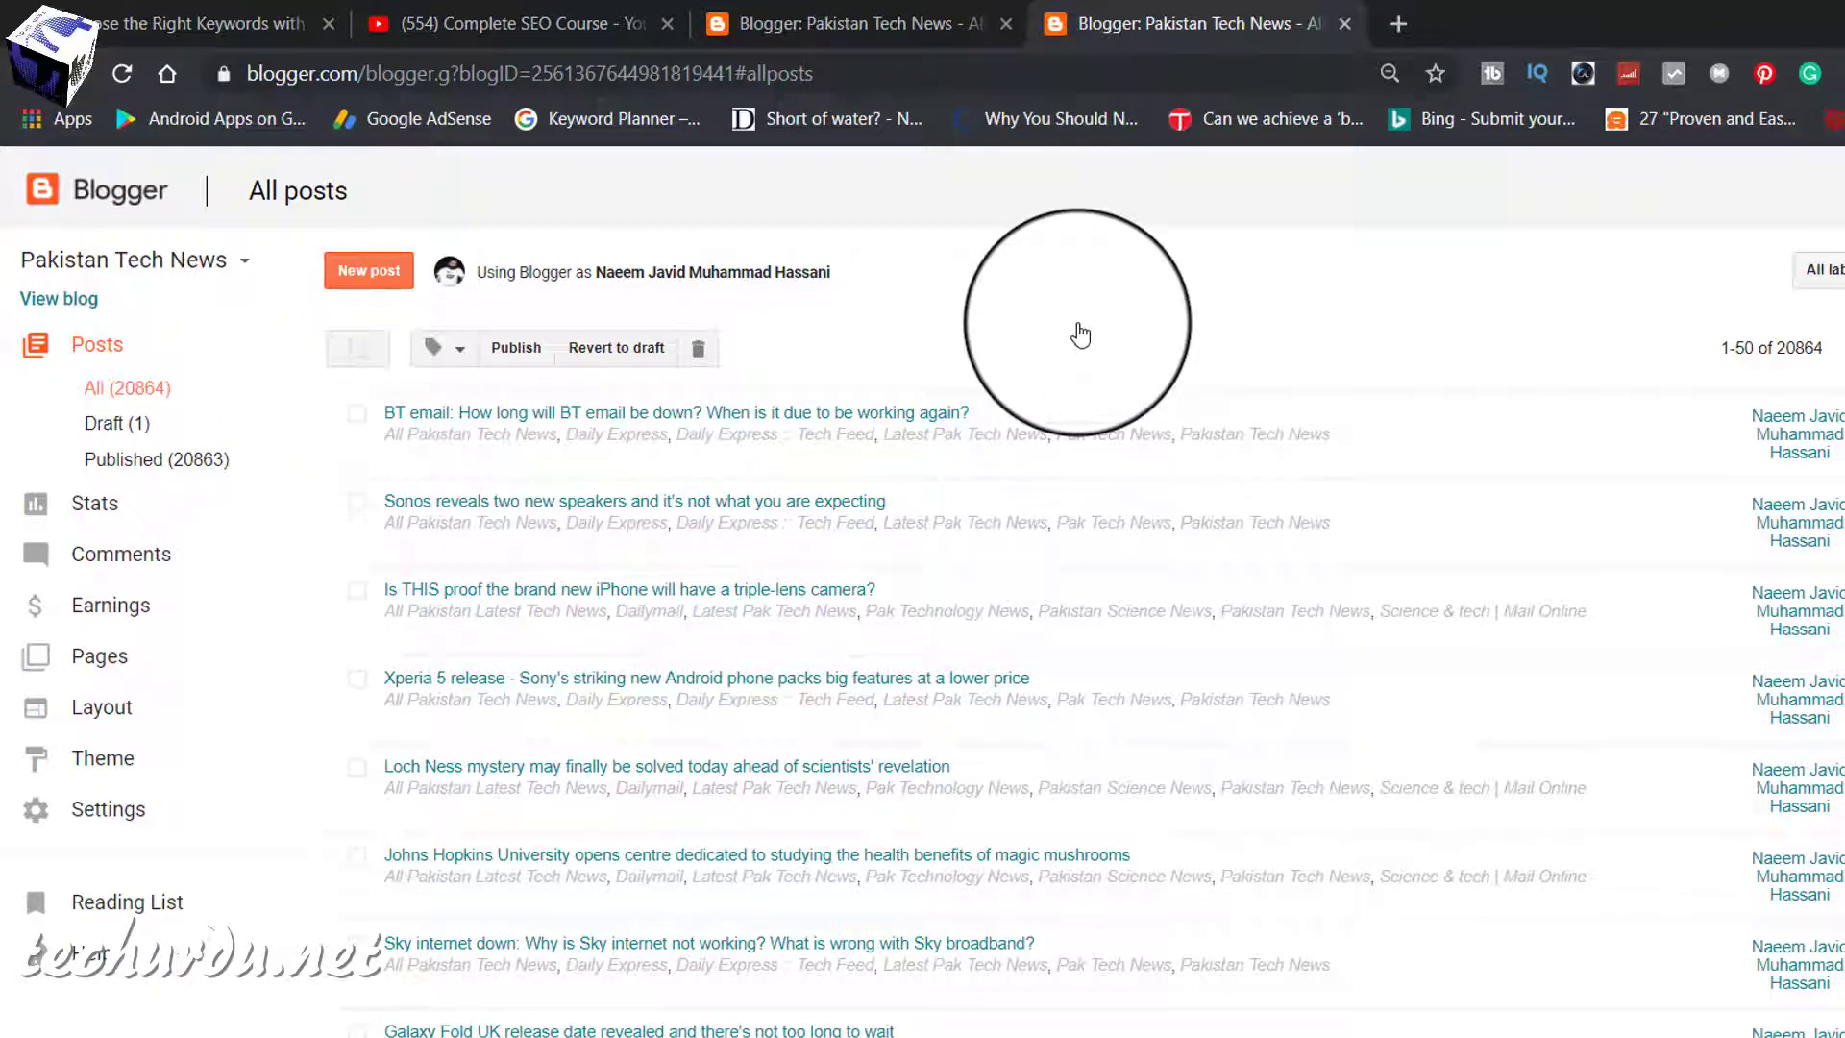
Start creating a new blog from the blog list and title it "SEO Tips & Tricks".
left_click(187, 260)
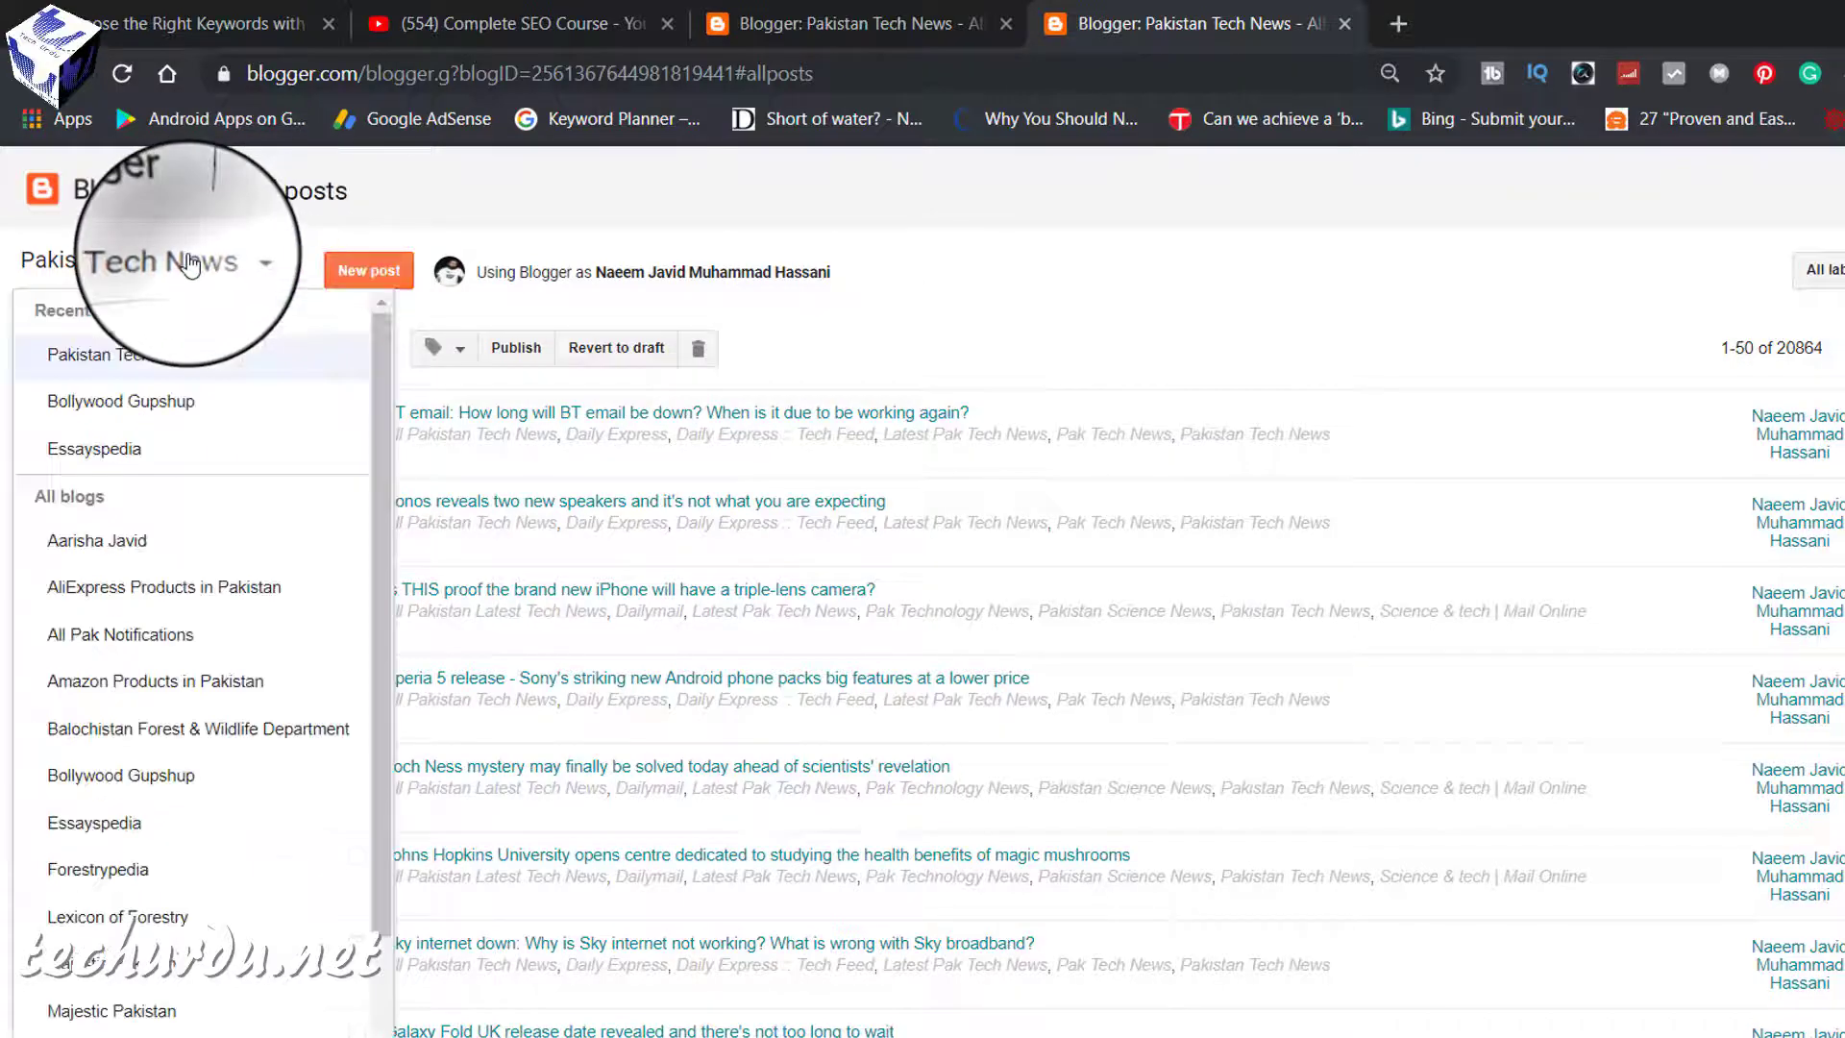
scroll(178, 404, "down", 2)
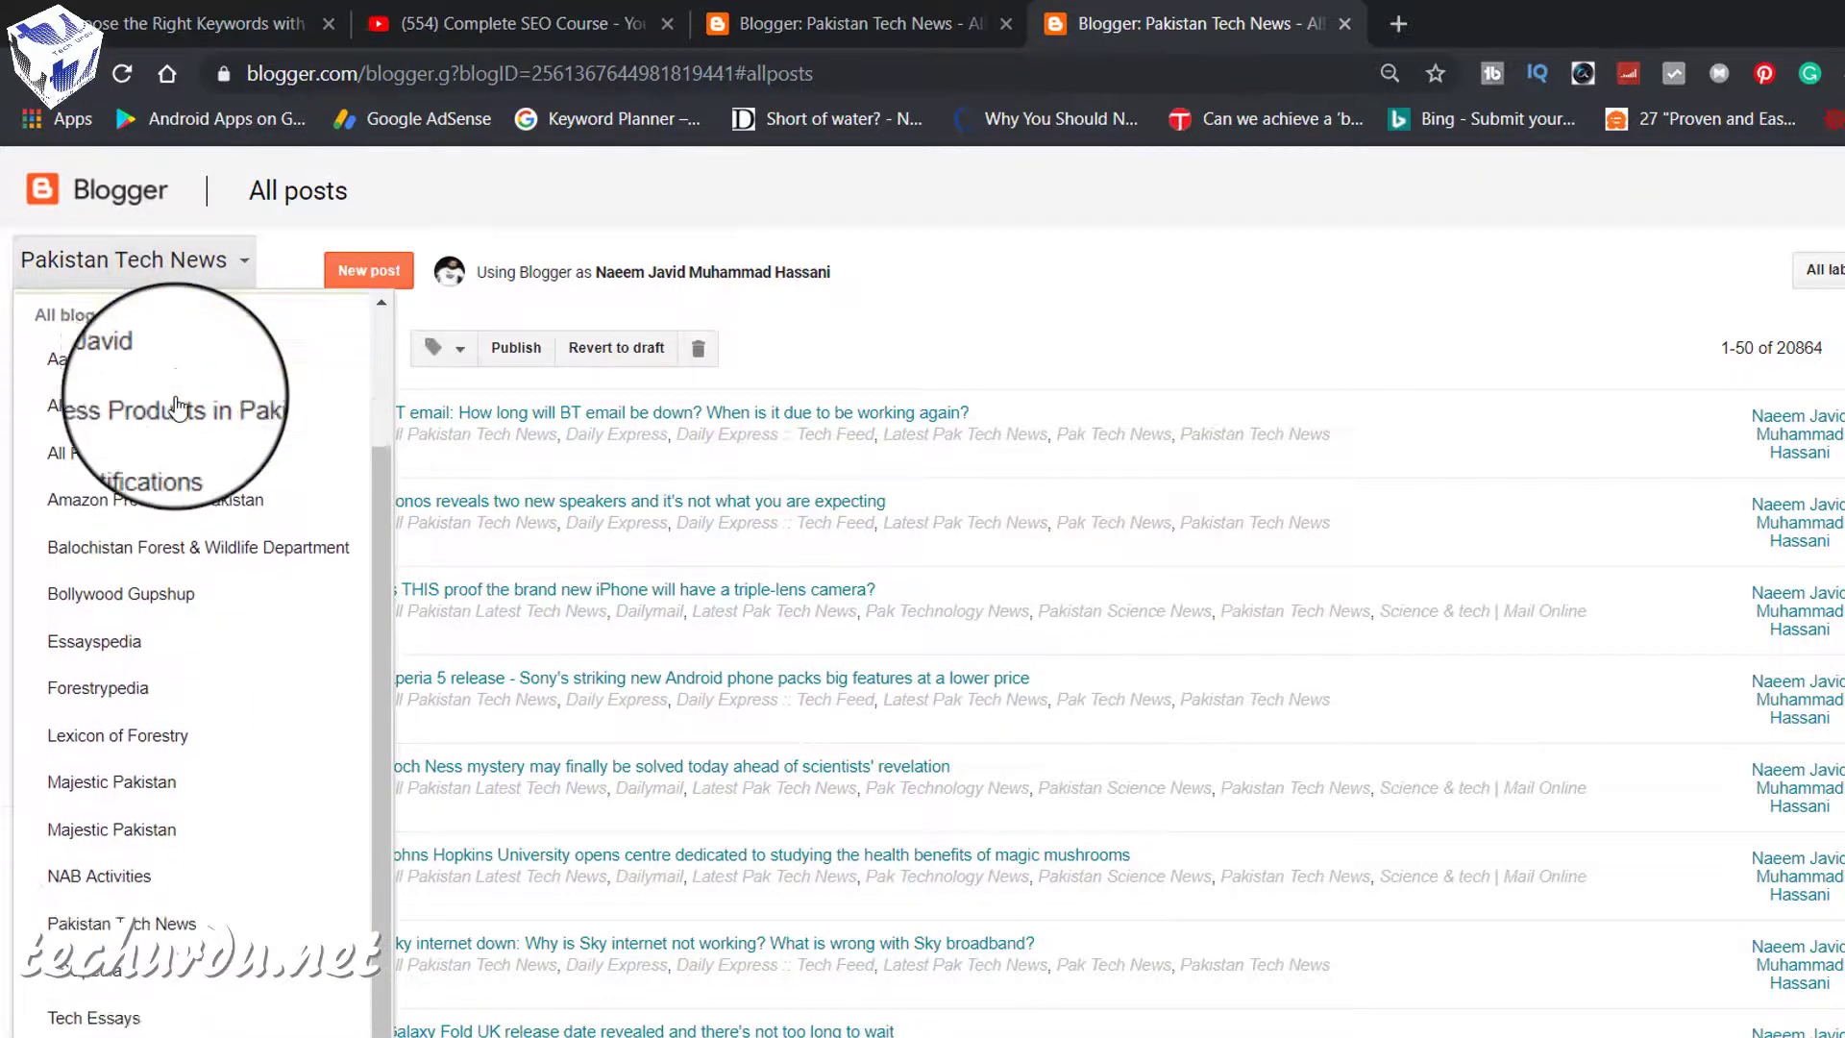
scroll(178, 408, "down", 1)
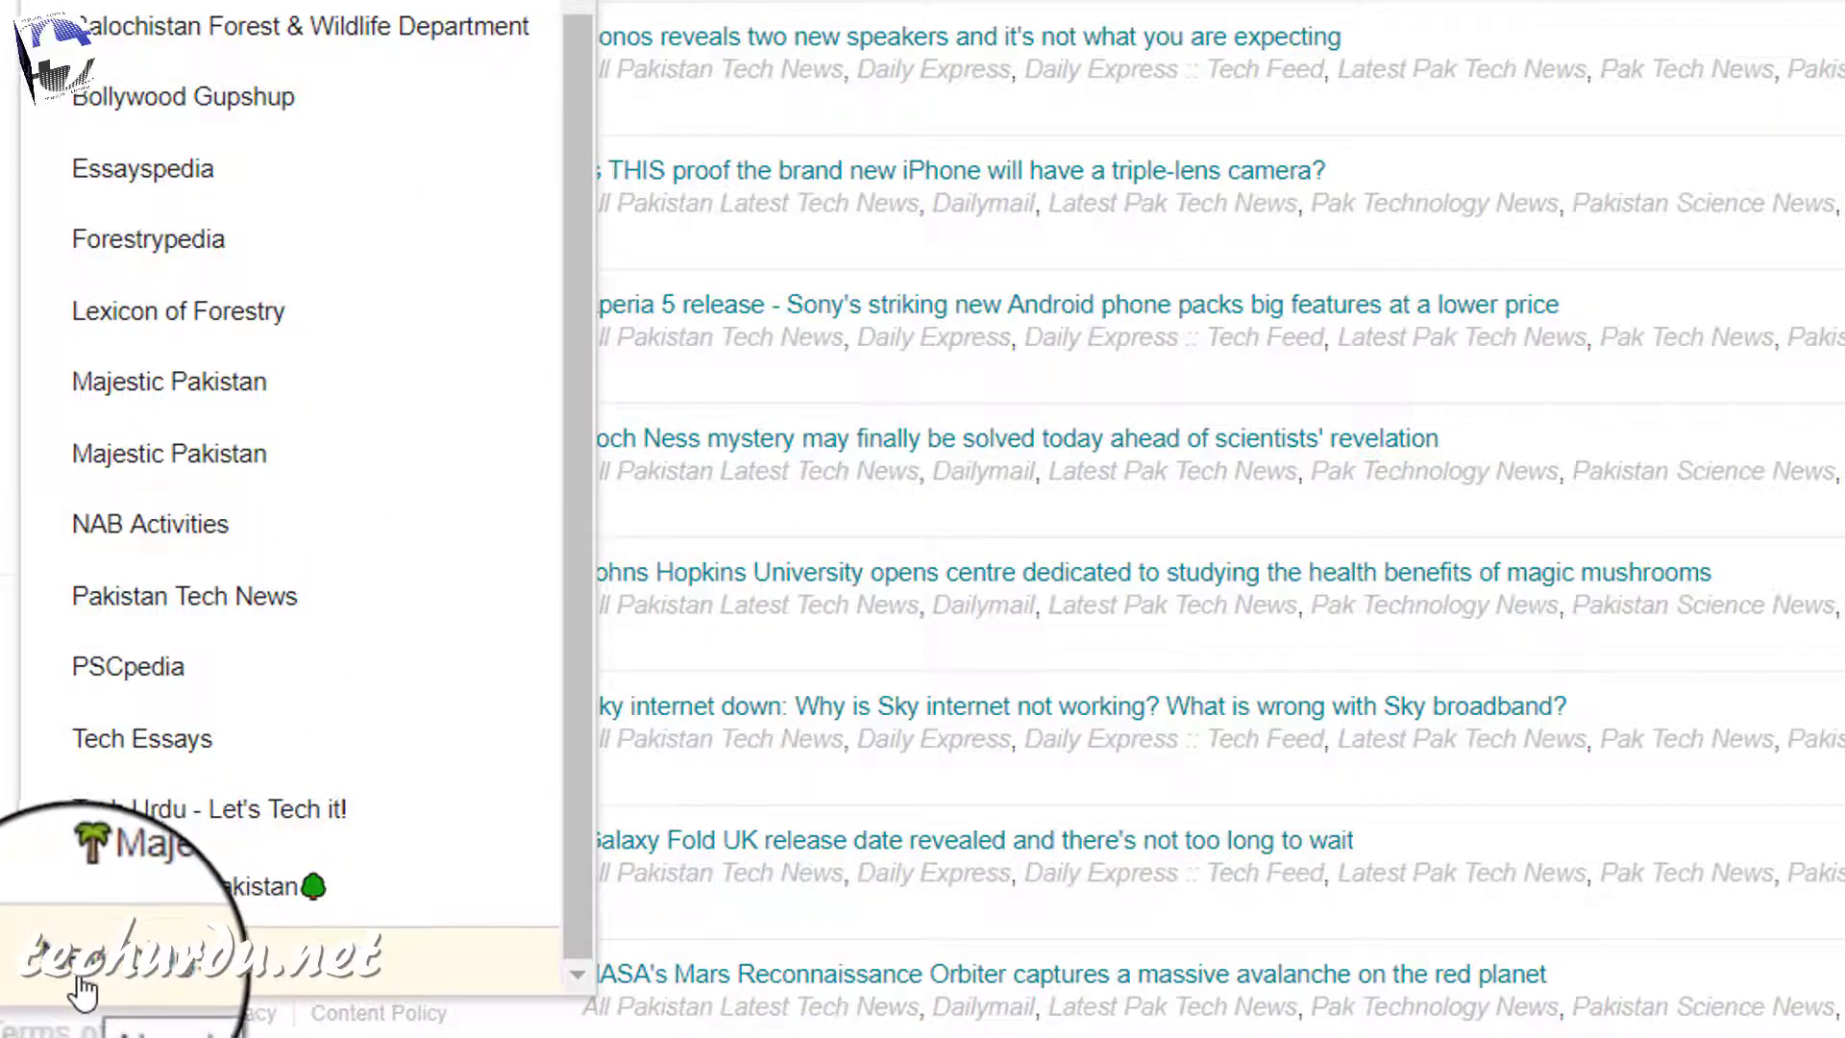
left_click(144, 980)
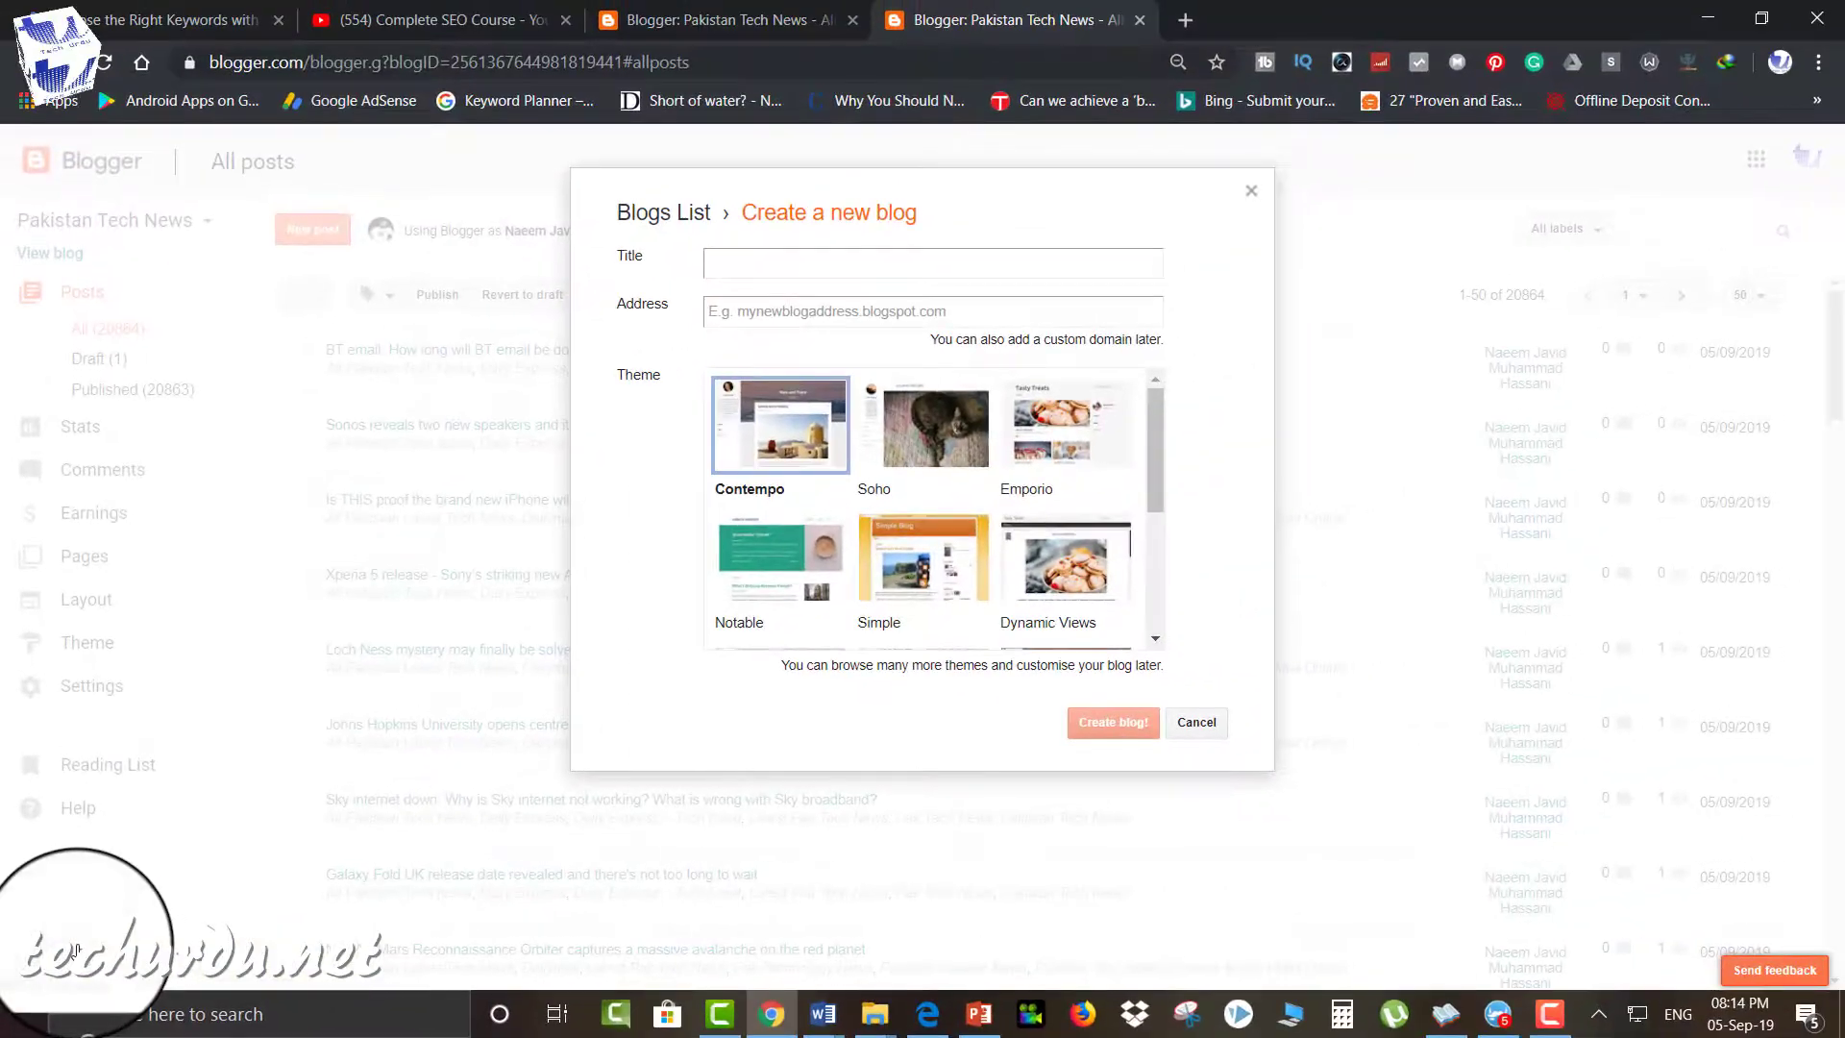
left_click(761, 268)
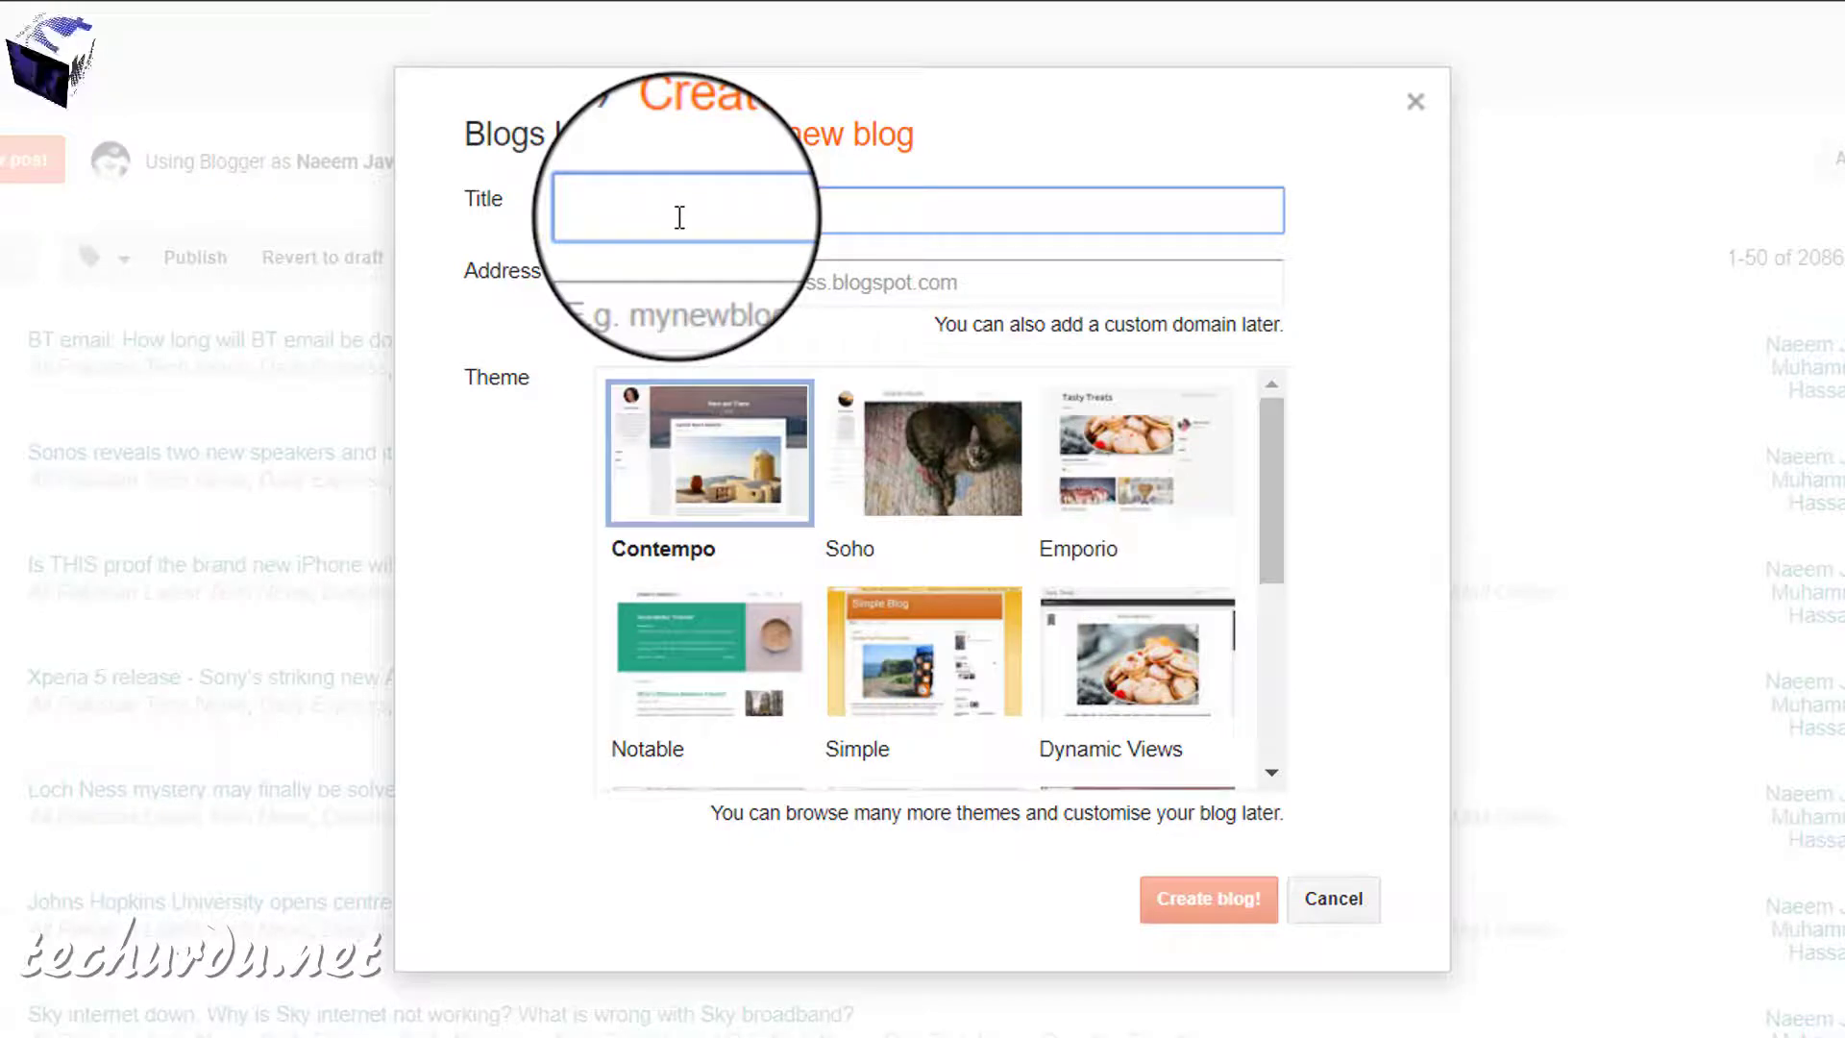
type("SEO Tips & ")
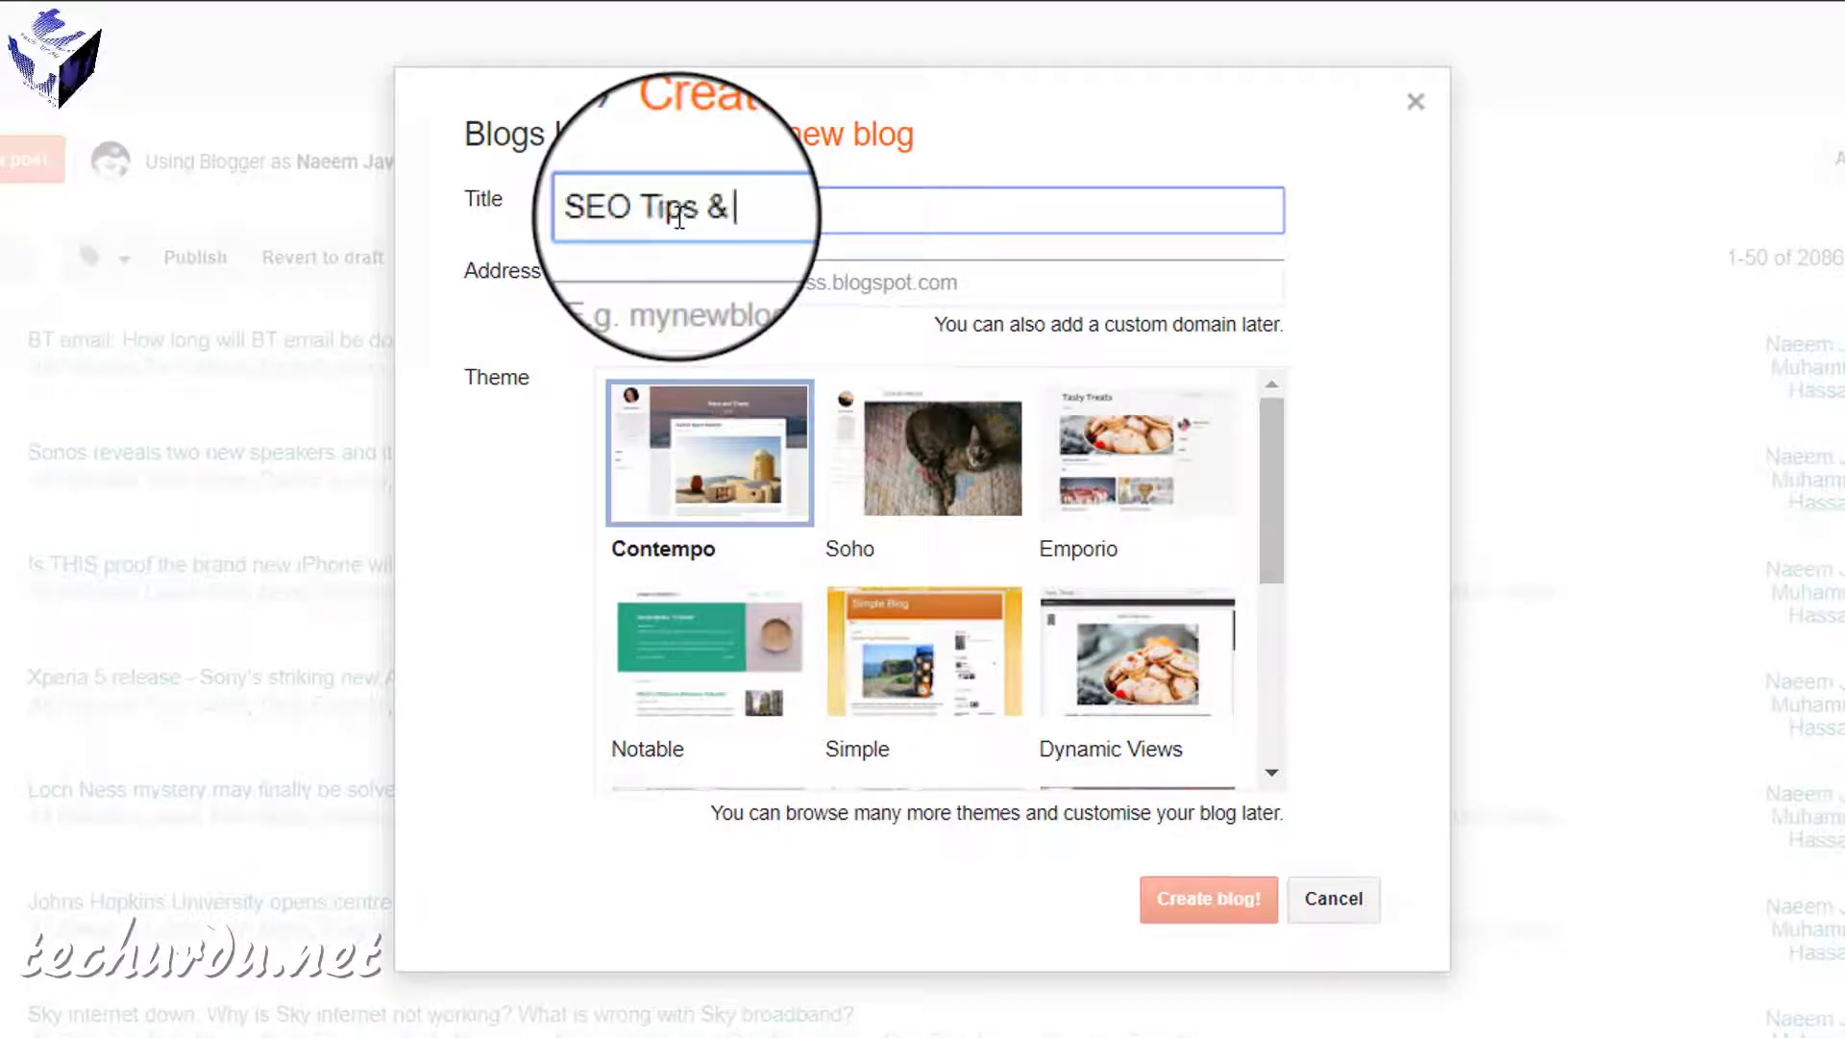
type("Tricks")
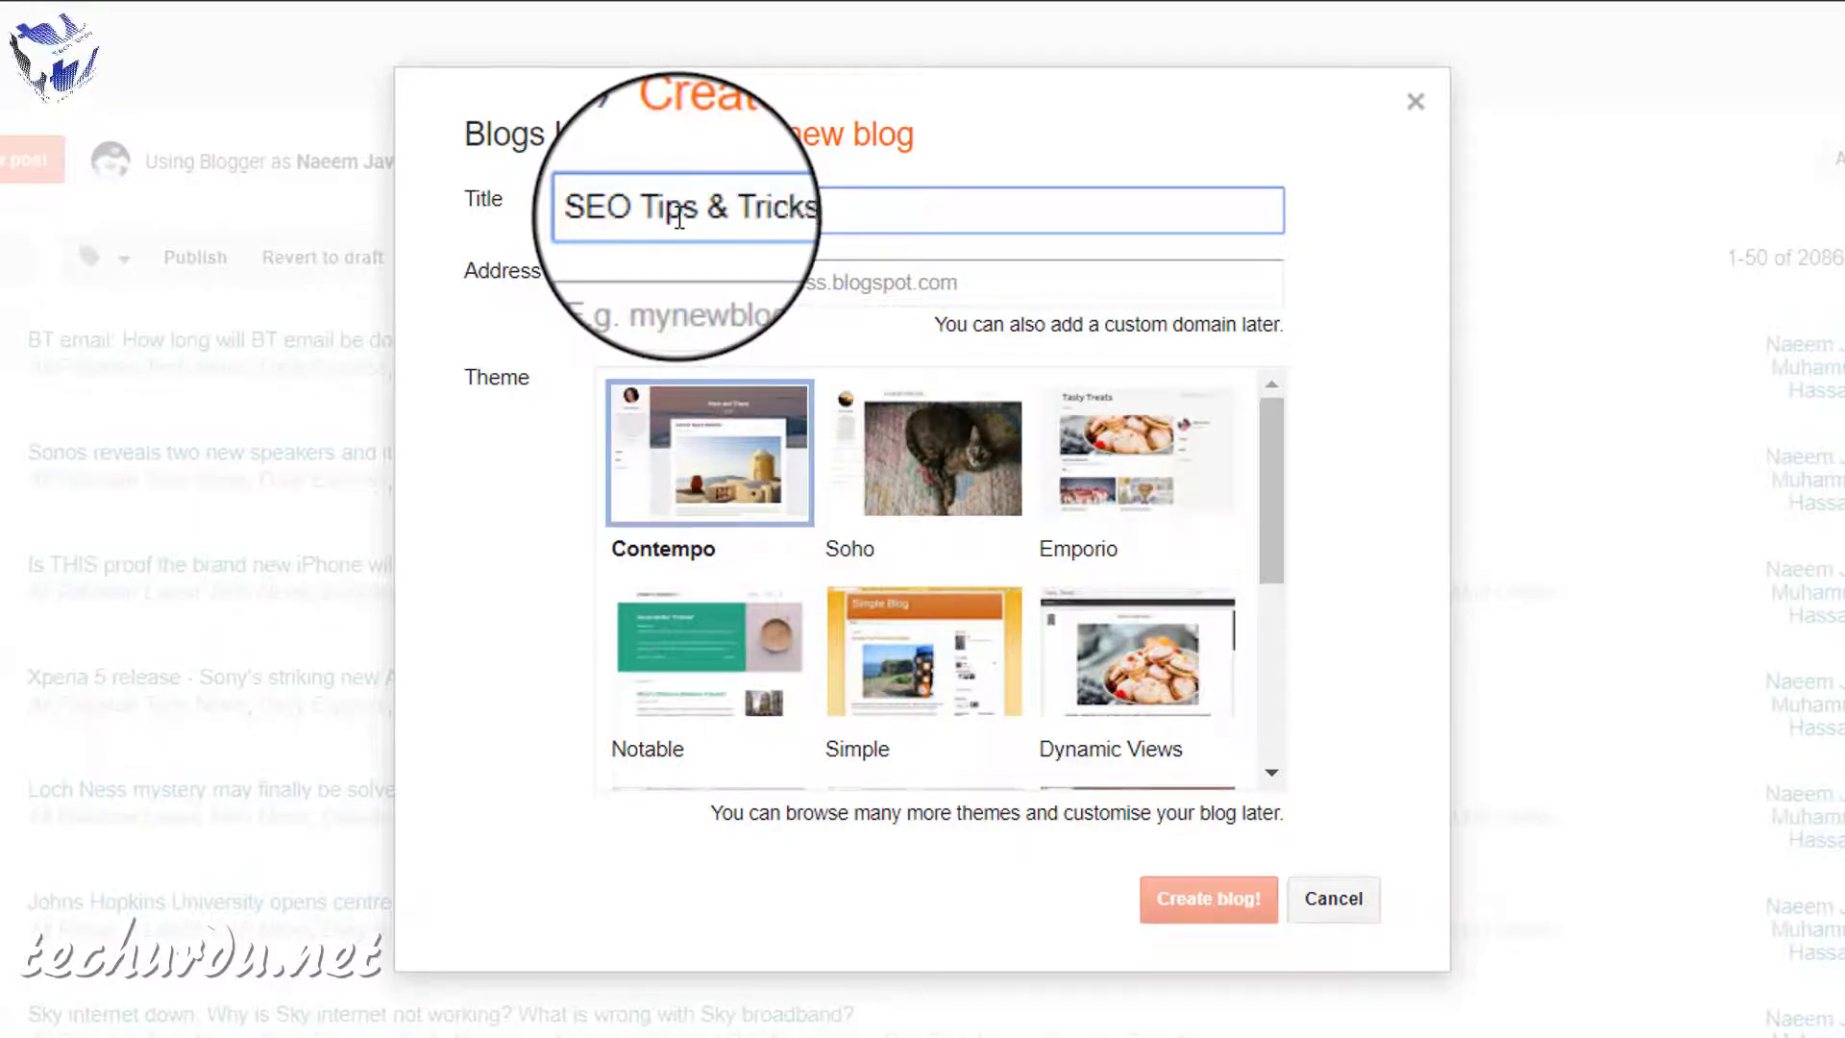
Try SEO.blogspot.com as the new blog's address.
left_click(691, 274)
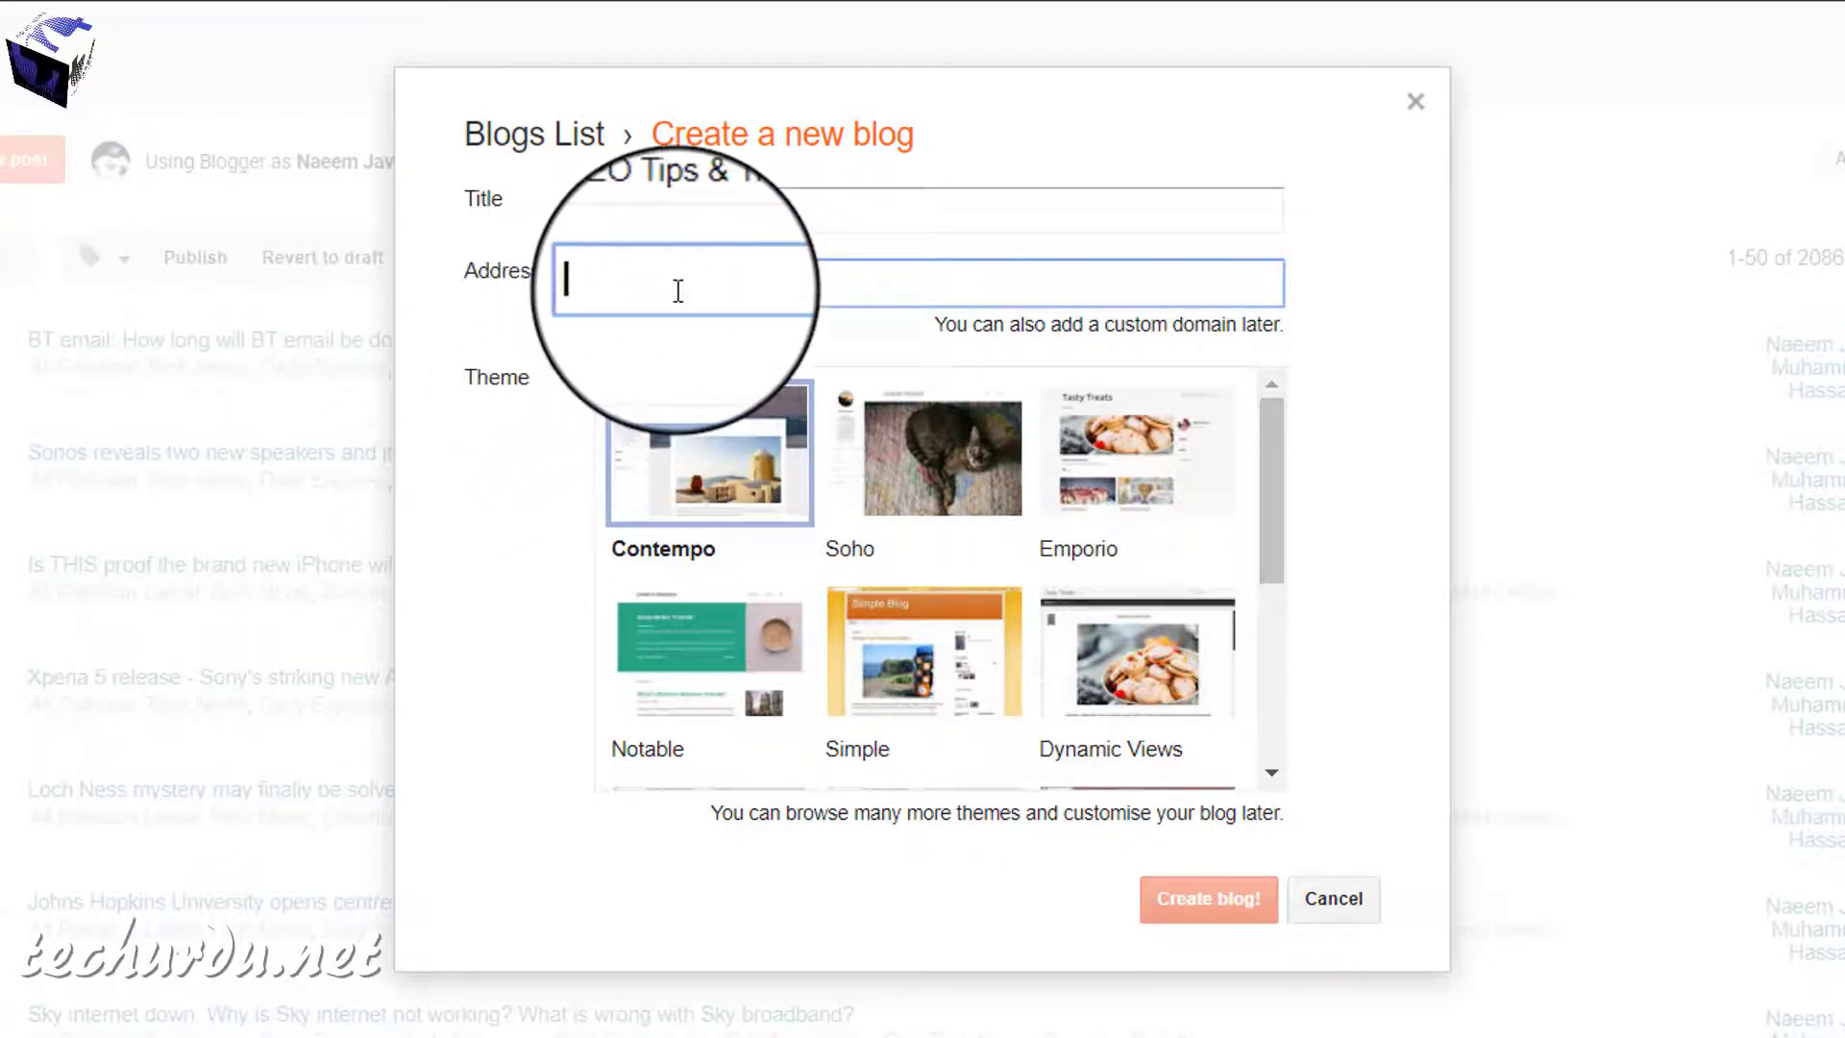
type("SEO")
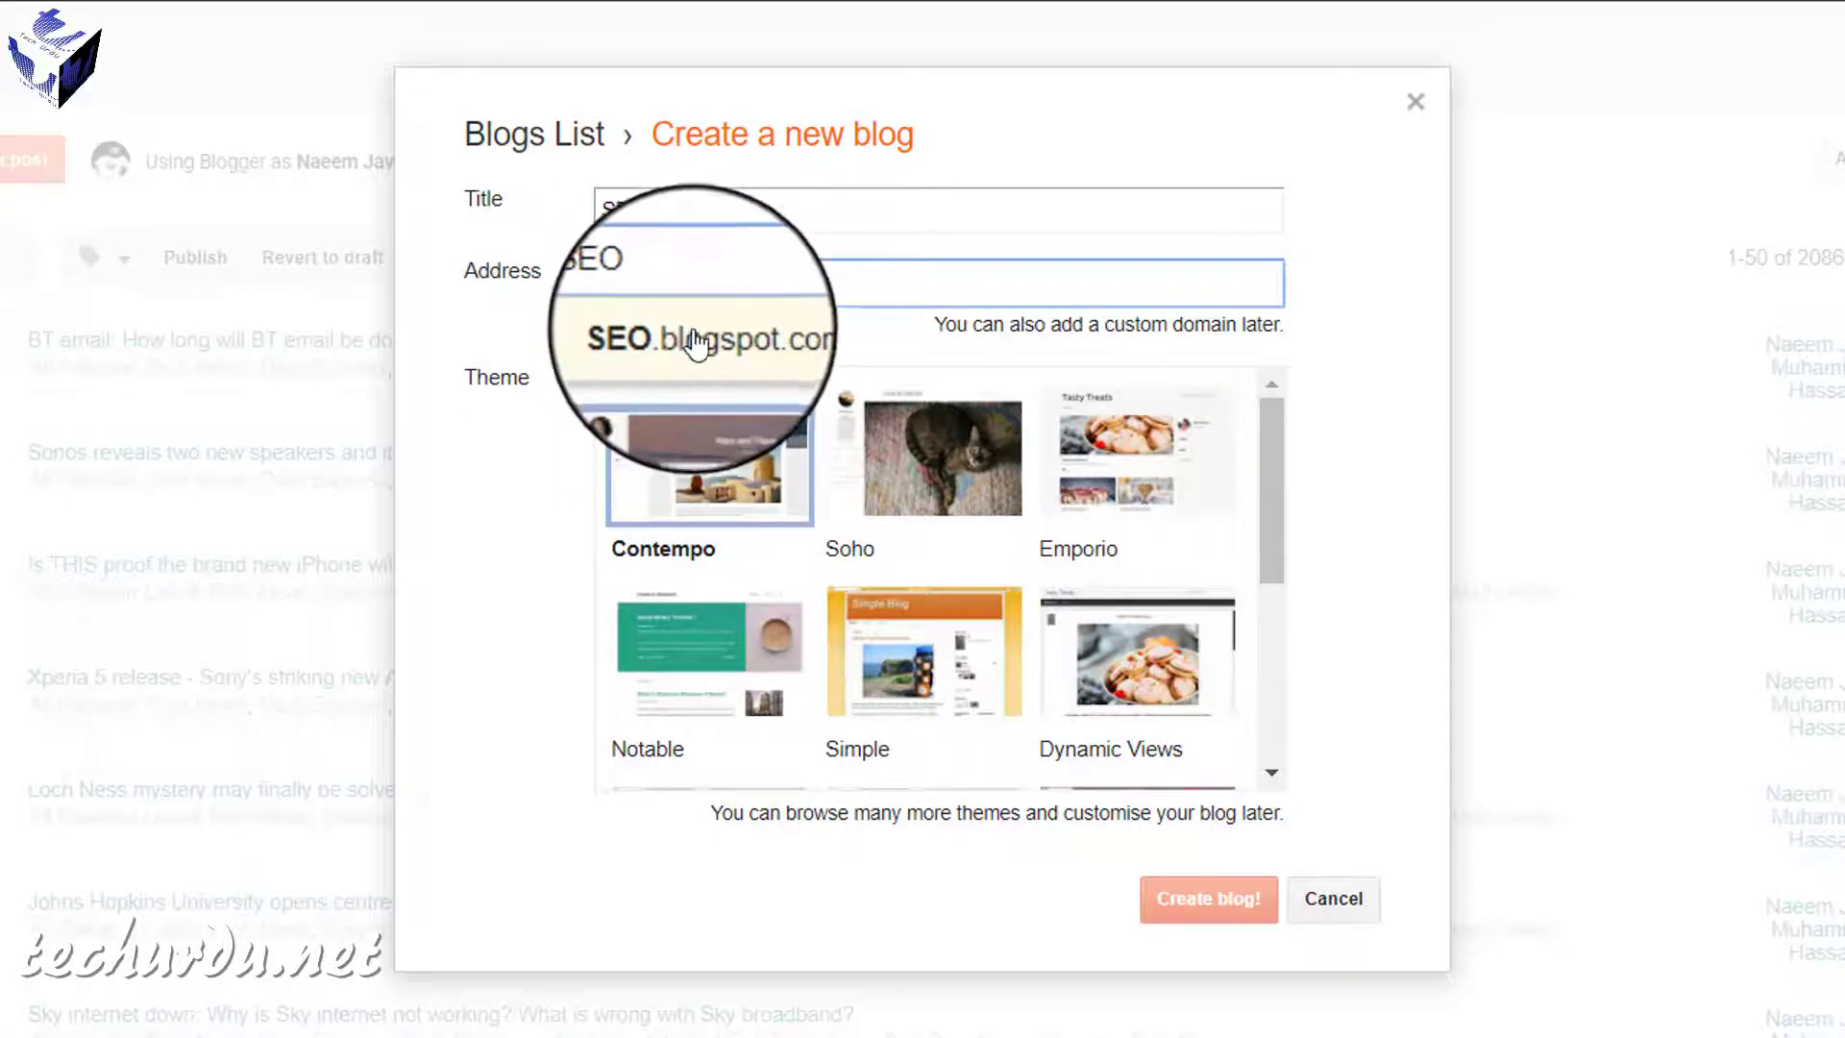
left_click(769, 358)
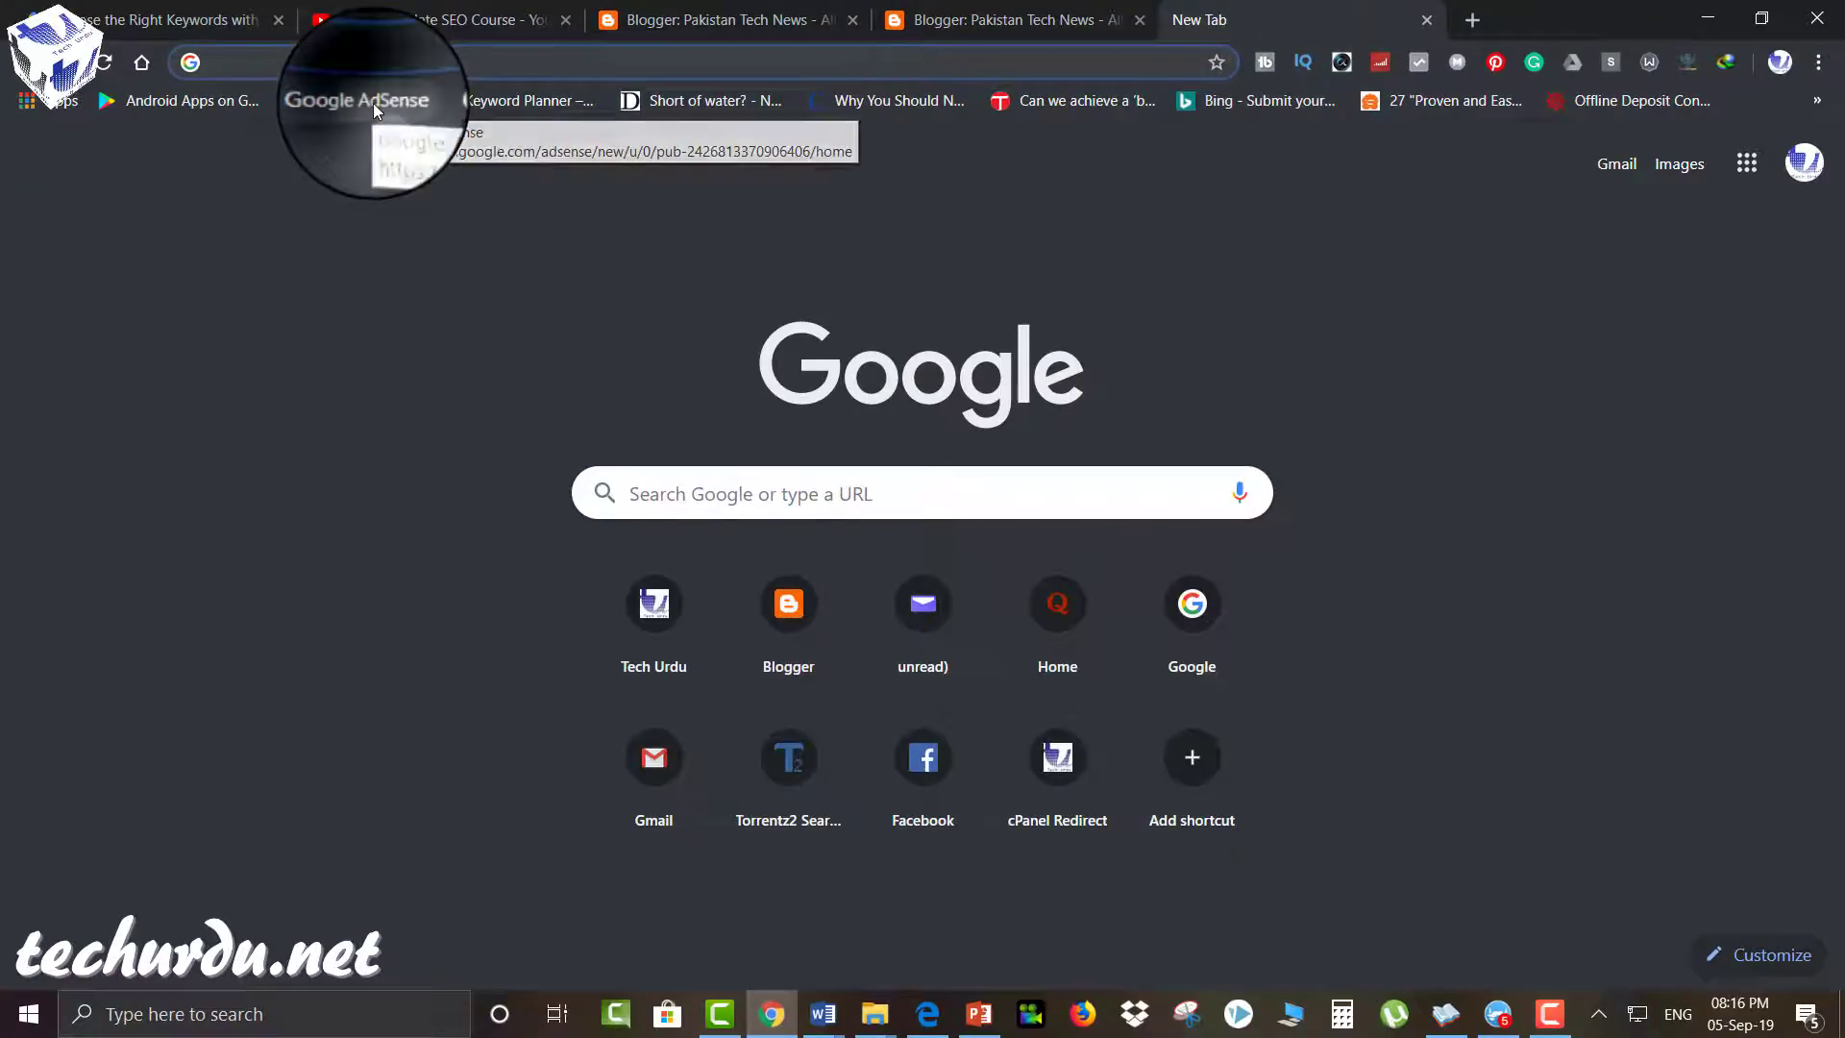
Open Google Keyword Planner, get keyword ideas for "SEO", and review their monthly searches, competition and bid ranges.
left_click(372, 102)
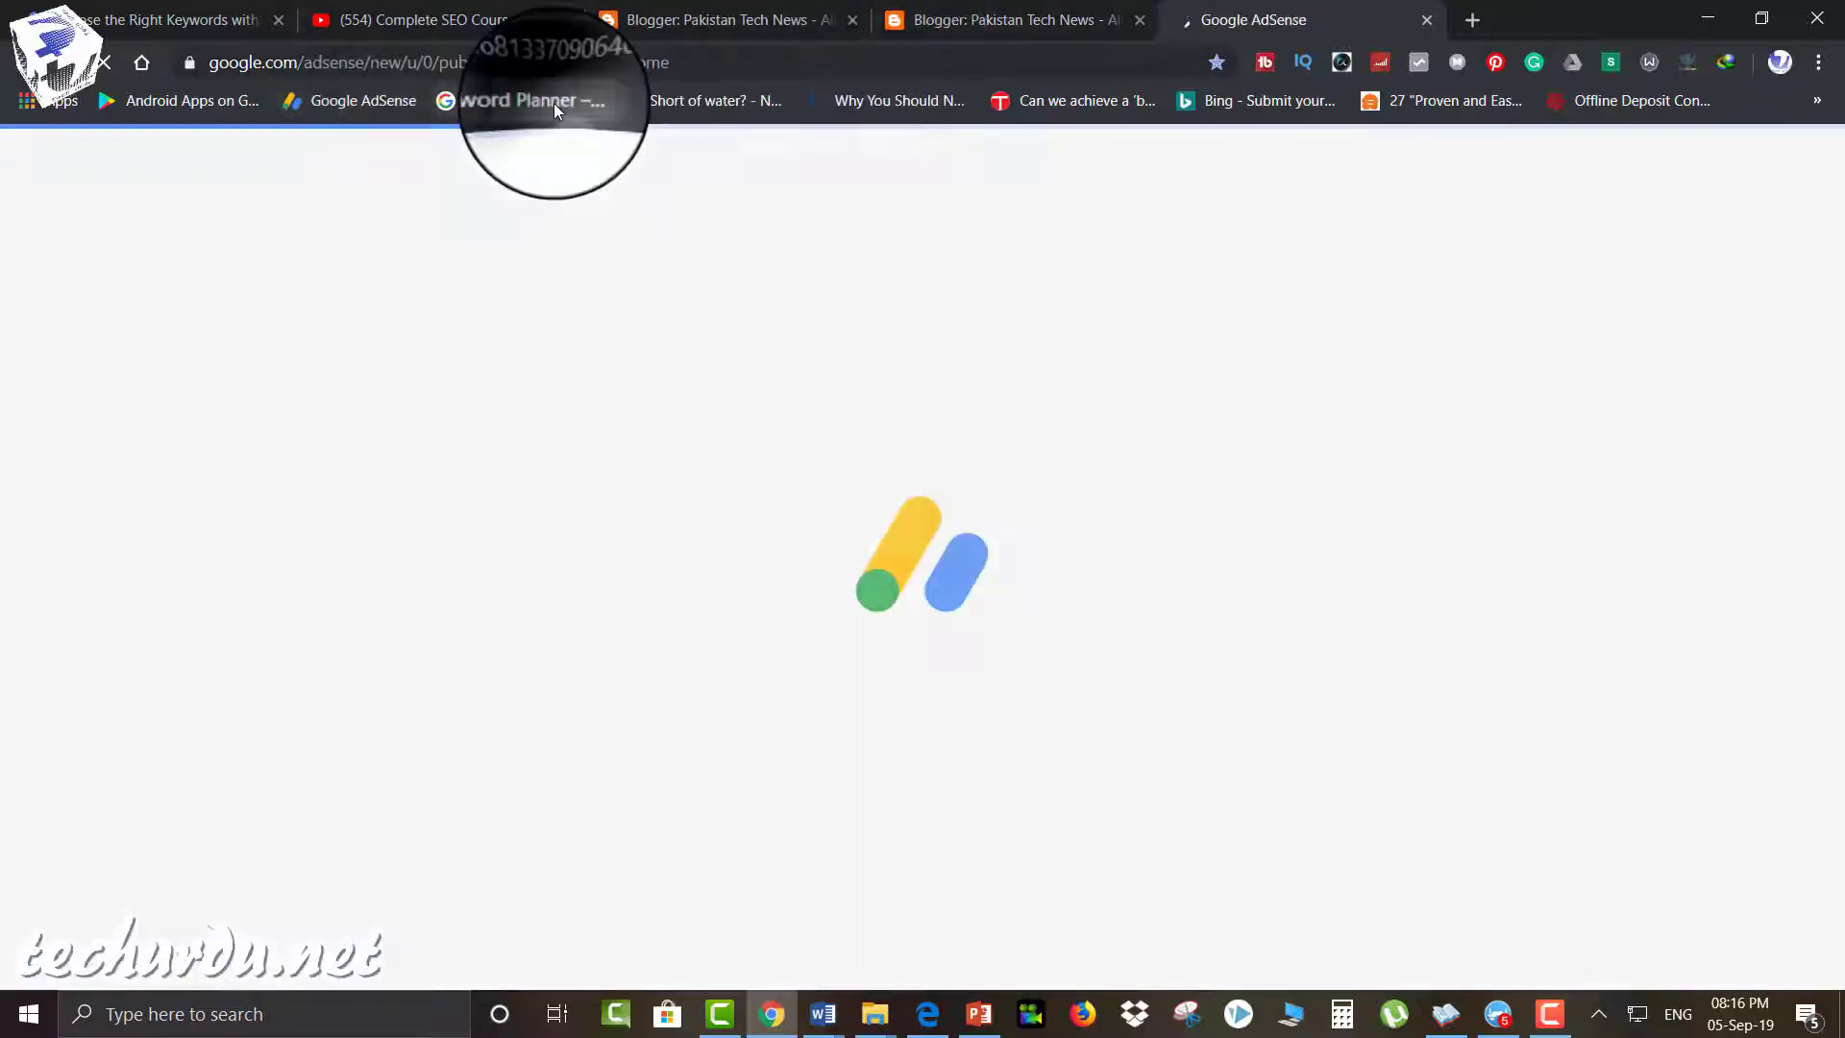
left_click(553, 102)
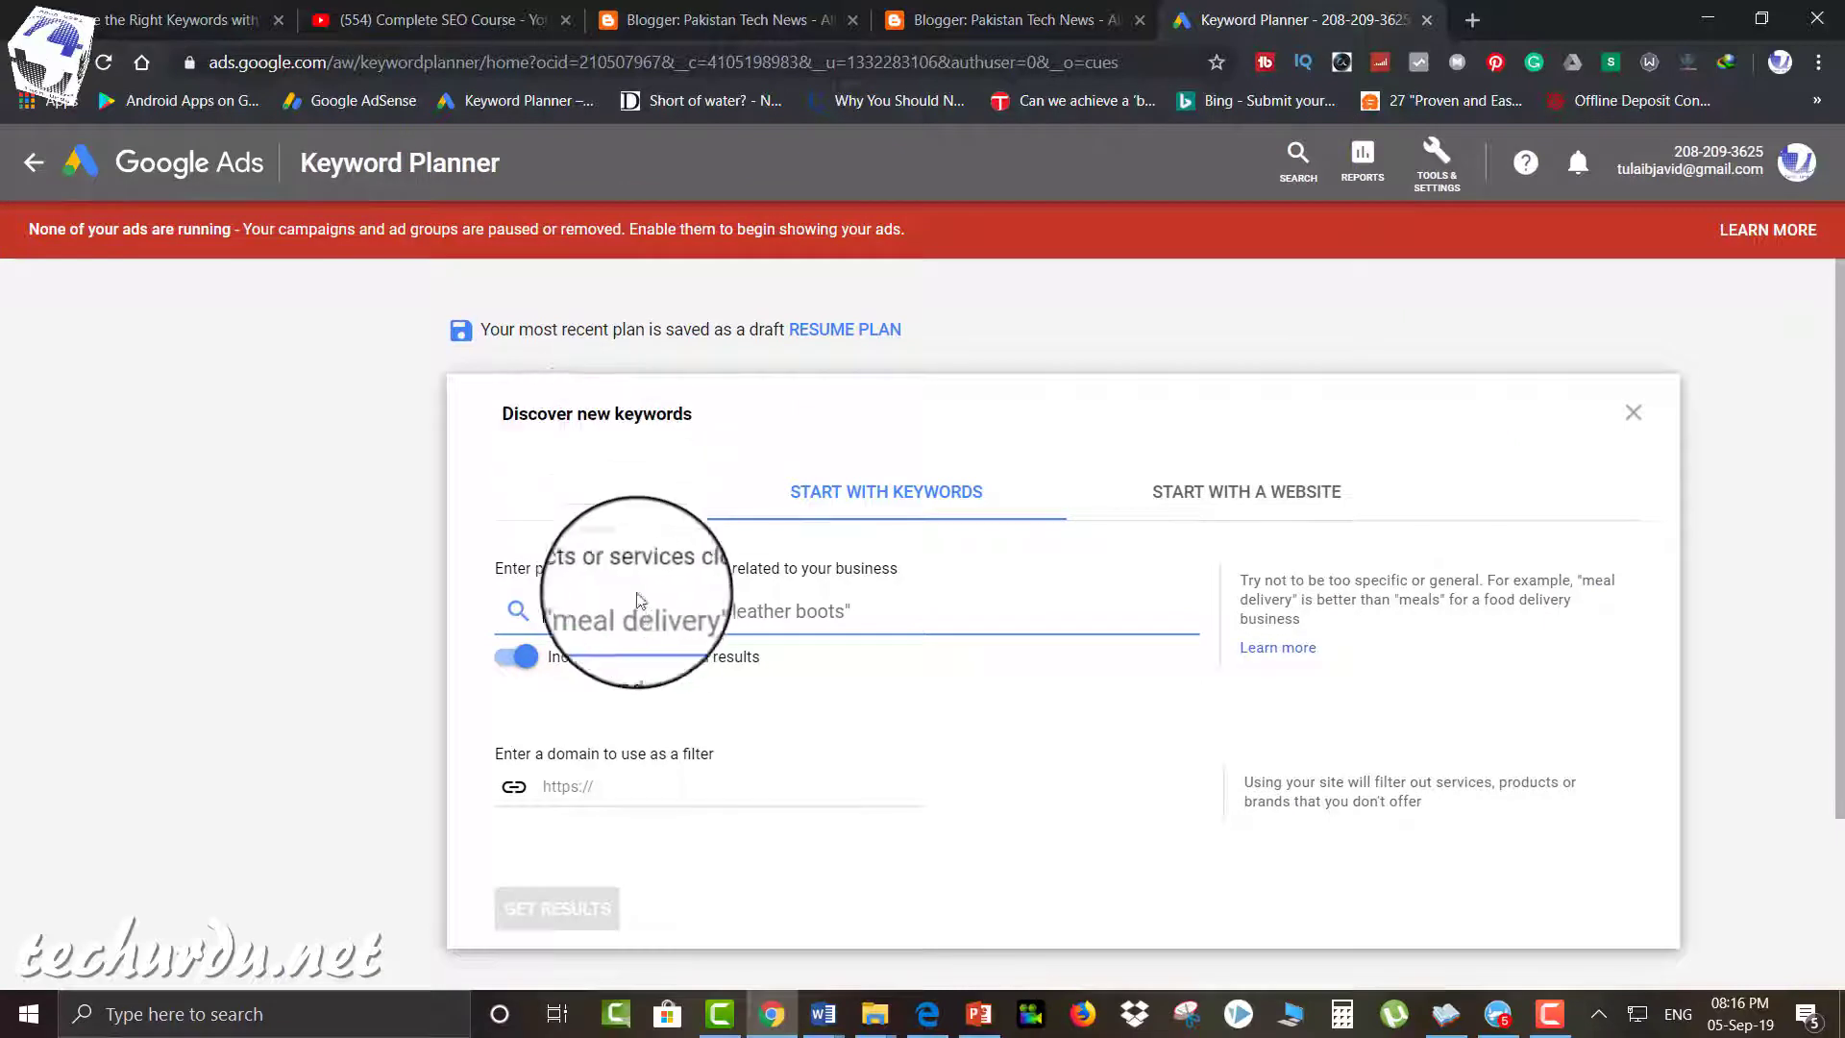
type("SEO")
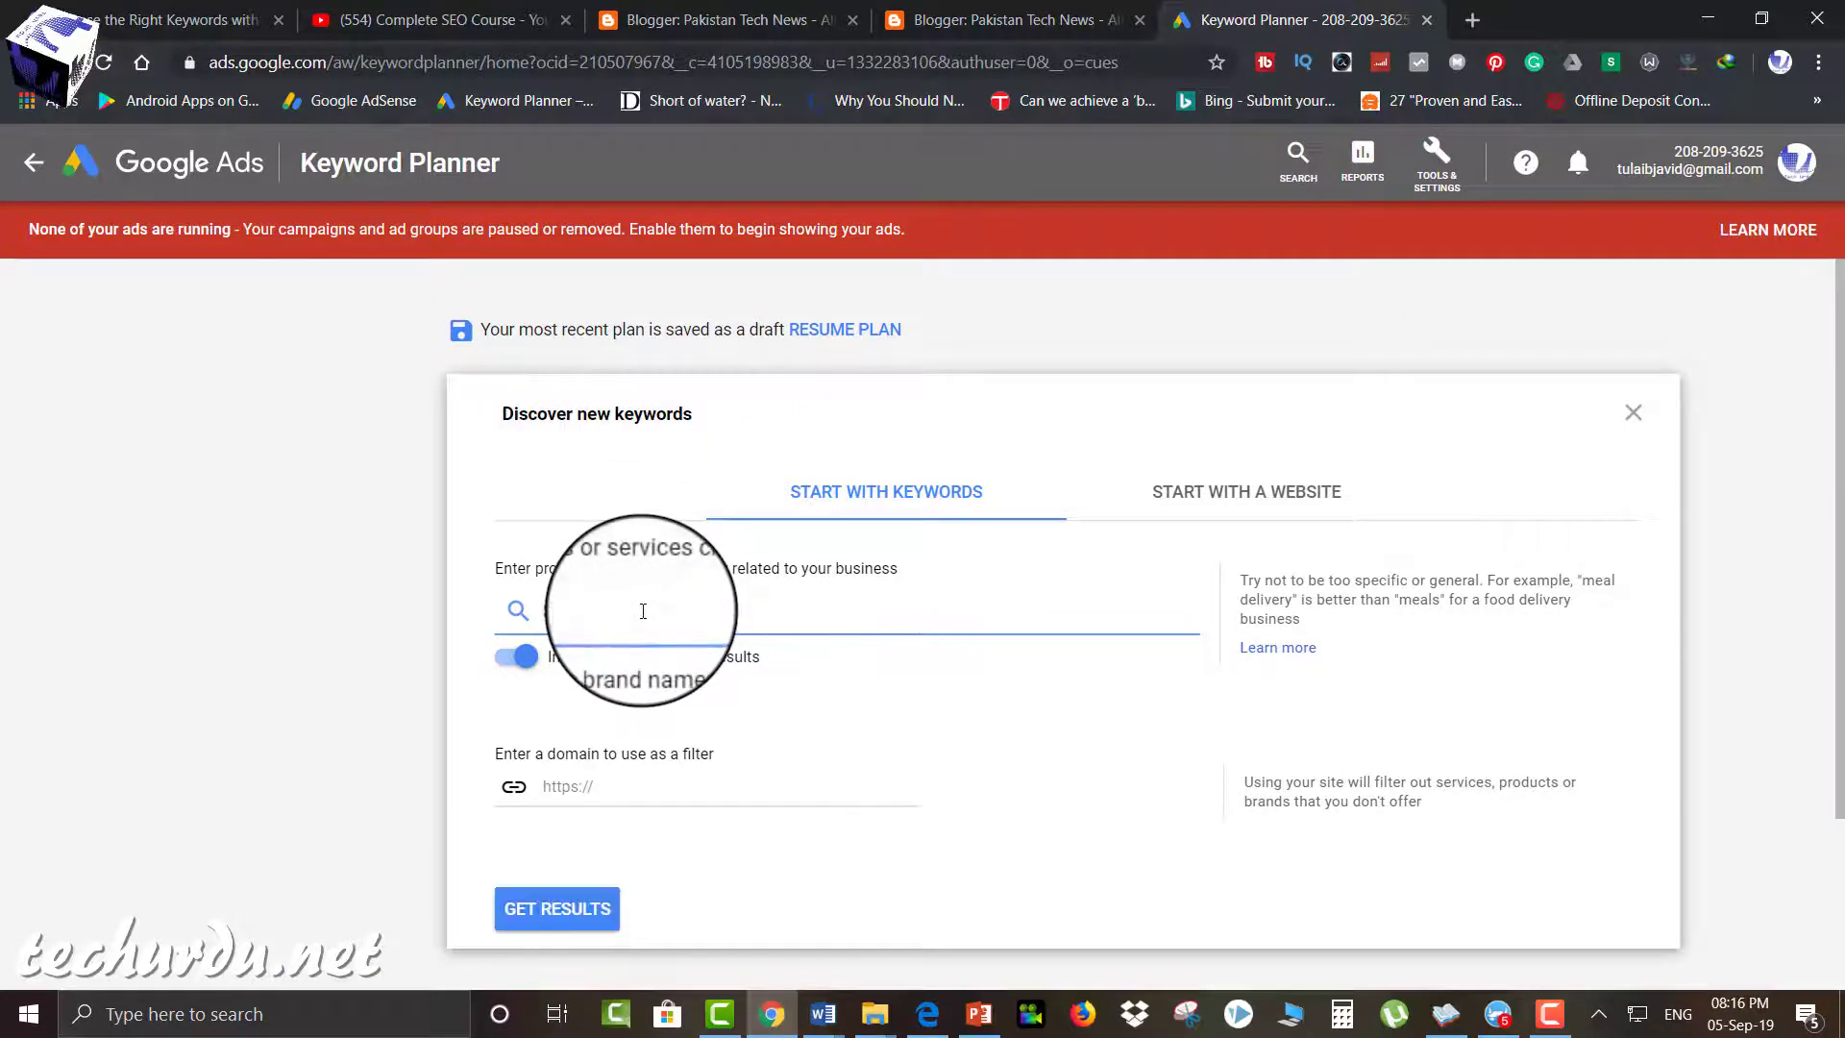
left_click(558, 911)
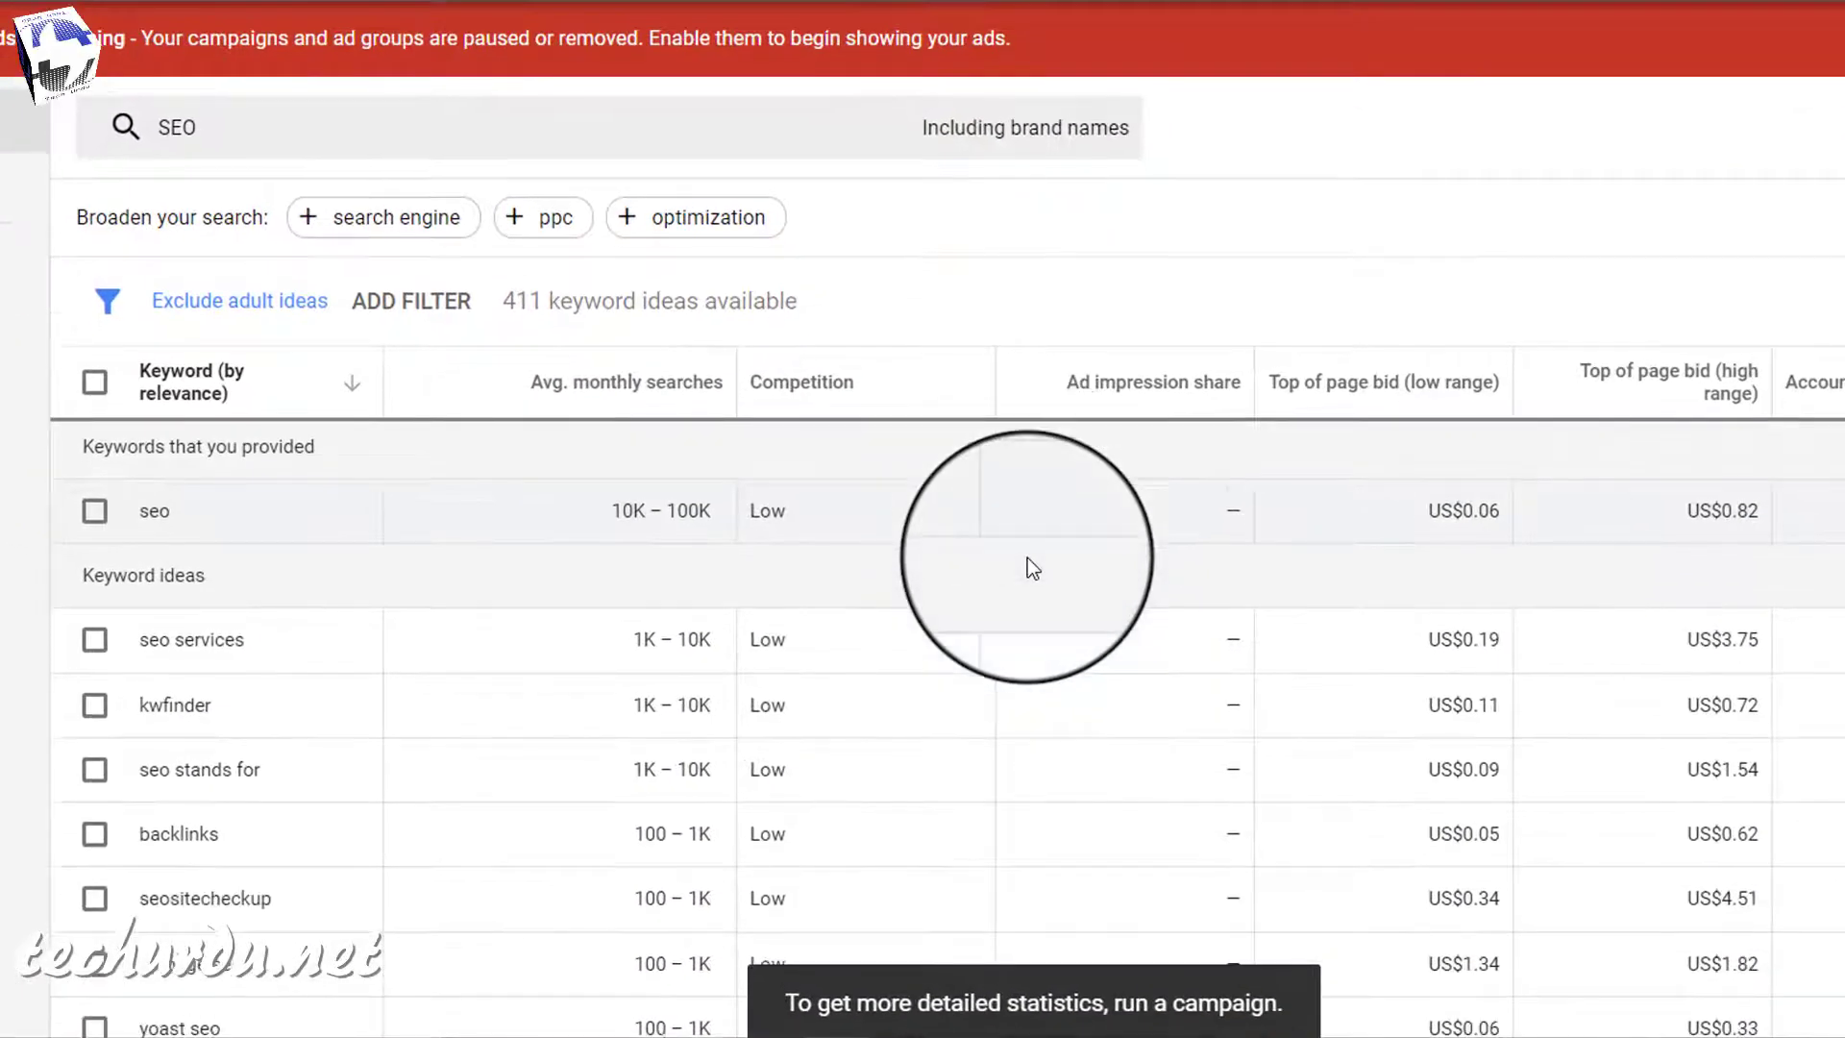
scroll(1028, 558, "down", 2)
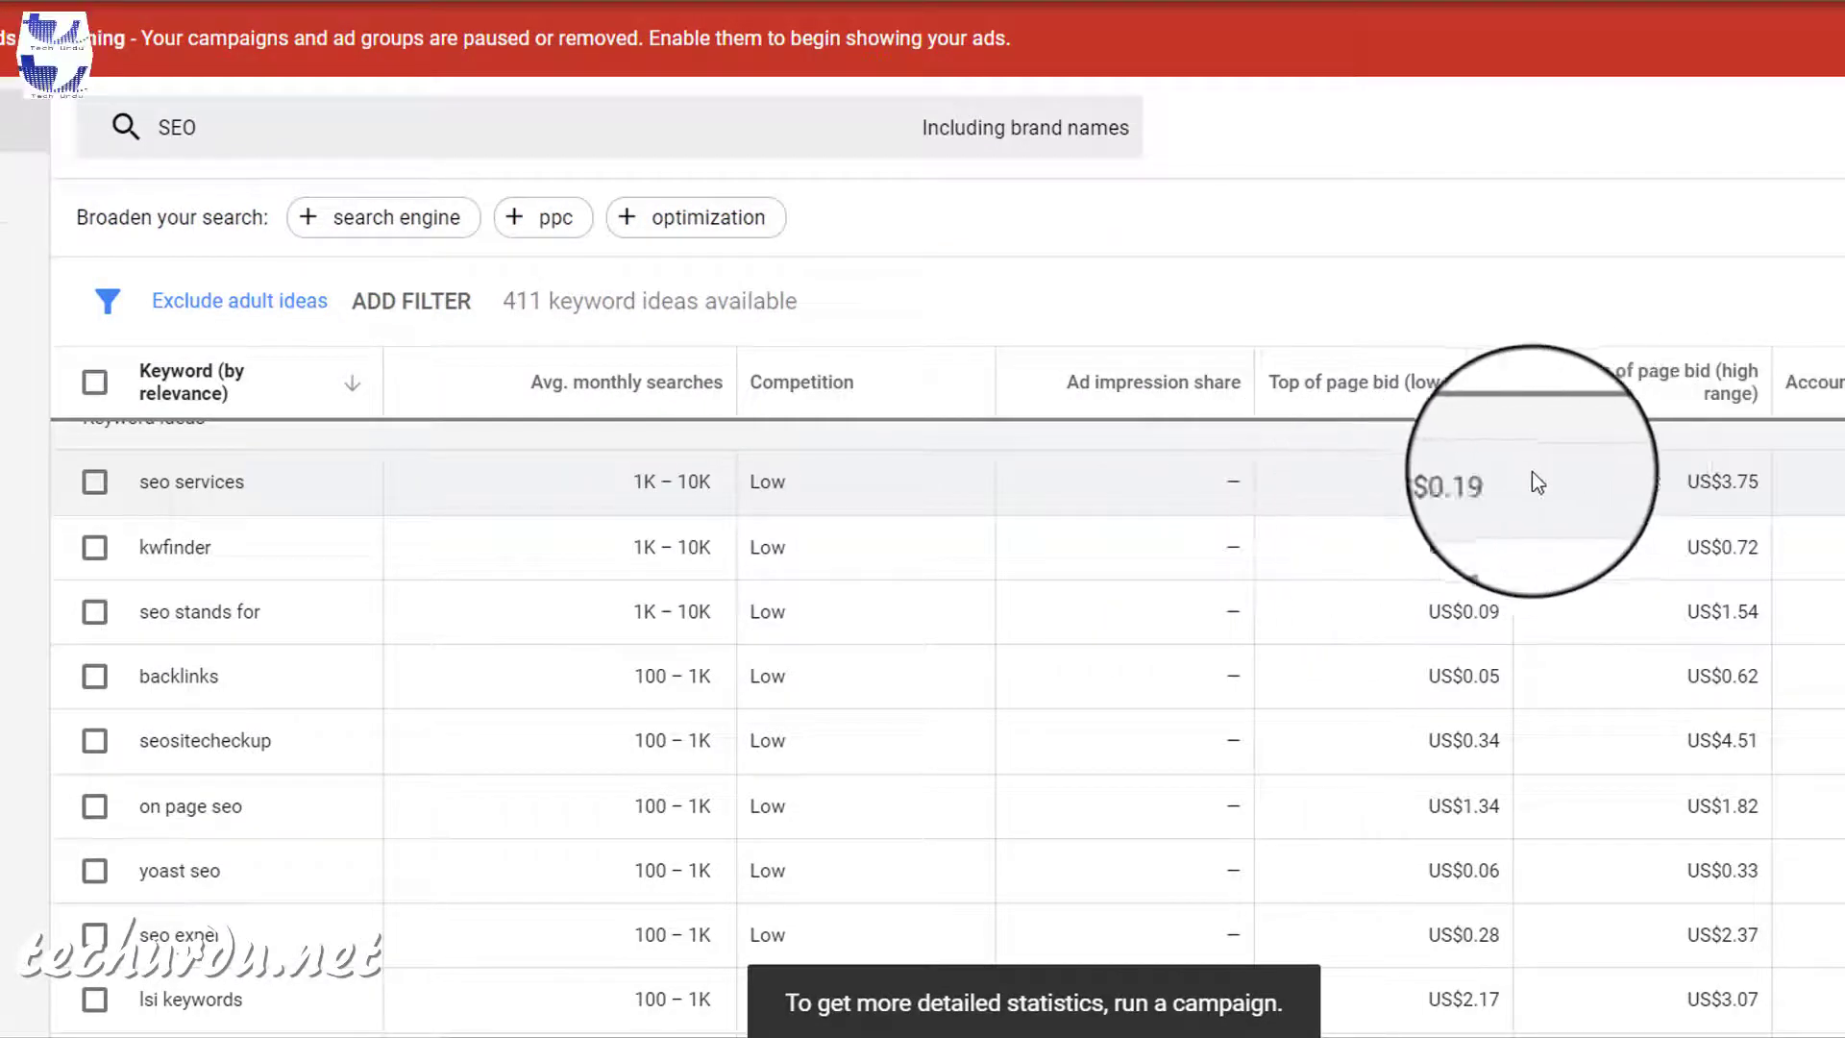
scroll(673, 528, "up", 3)
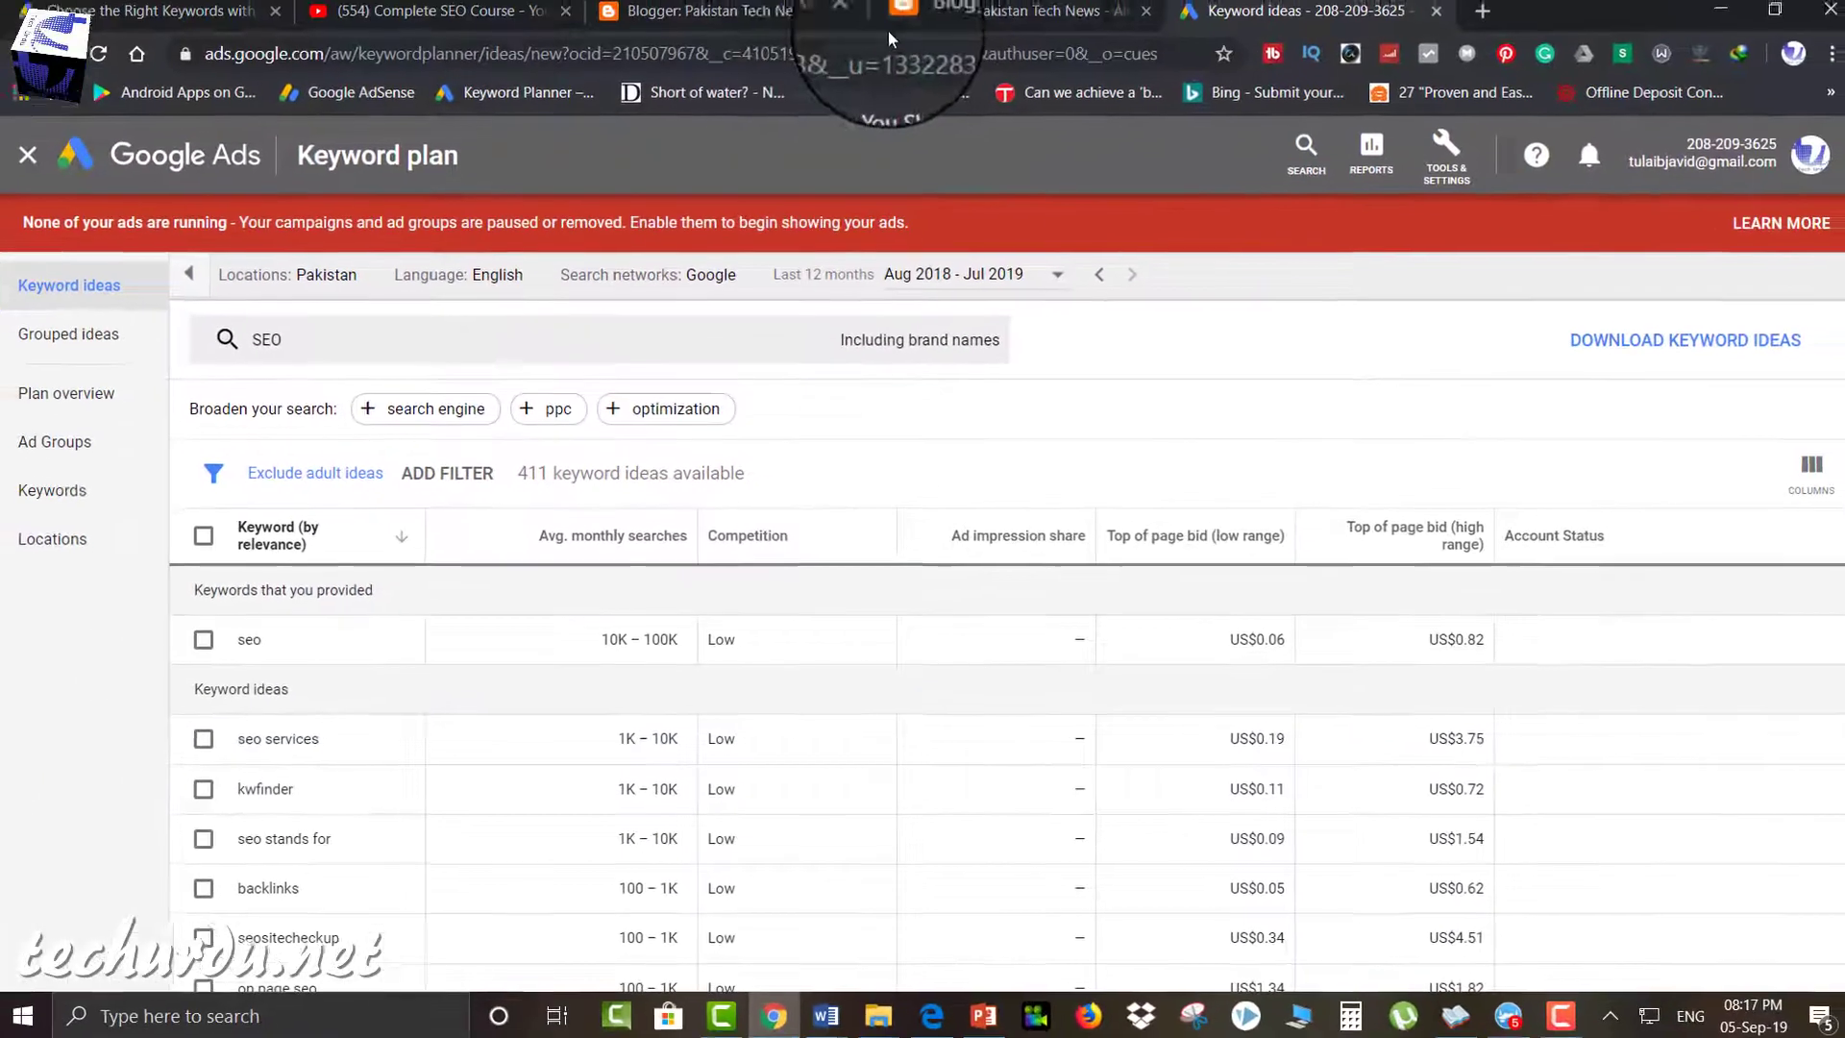
Return to the new blog form and try seoservices.blogspot.com as the address.
left_click(888, 32)
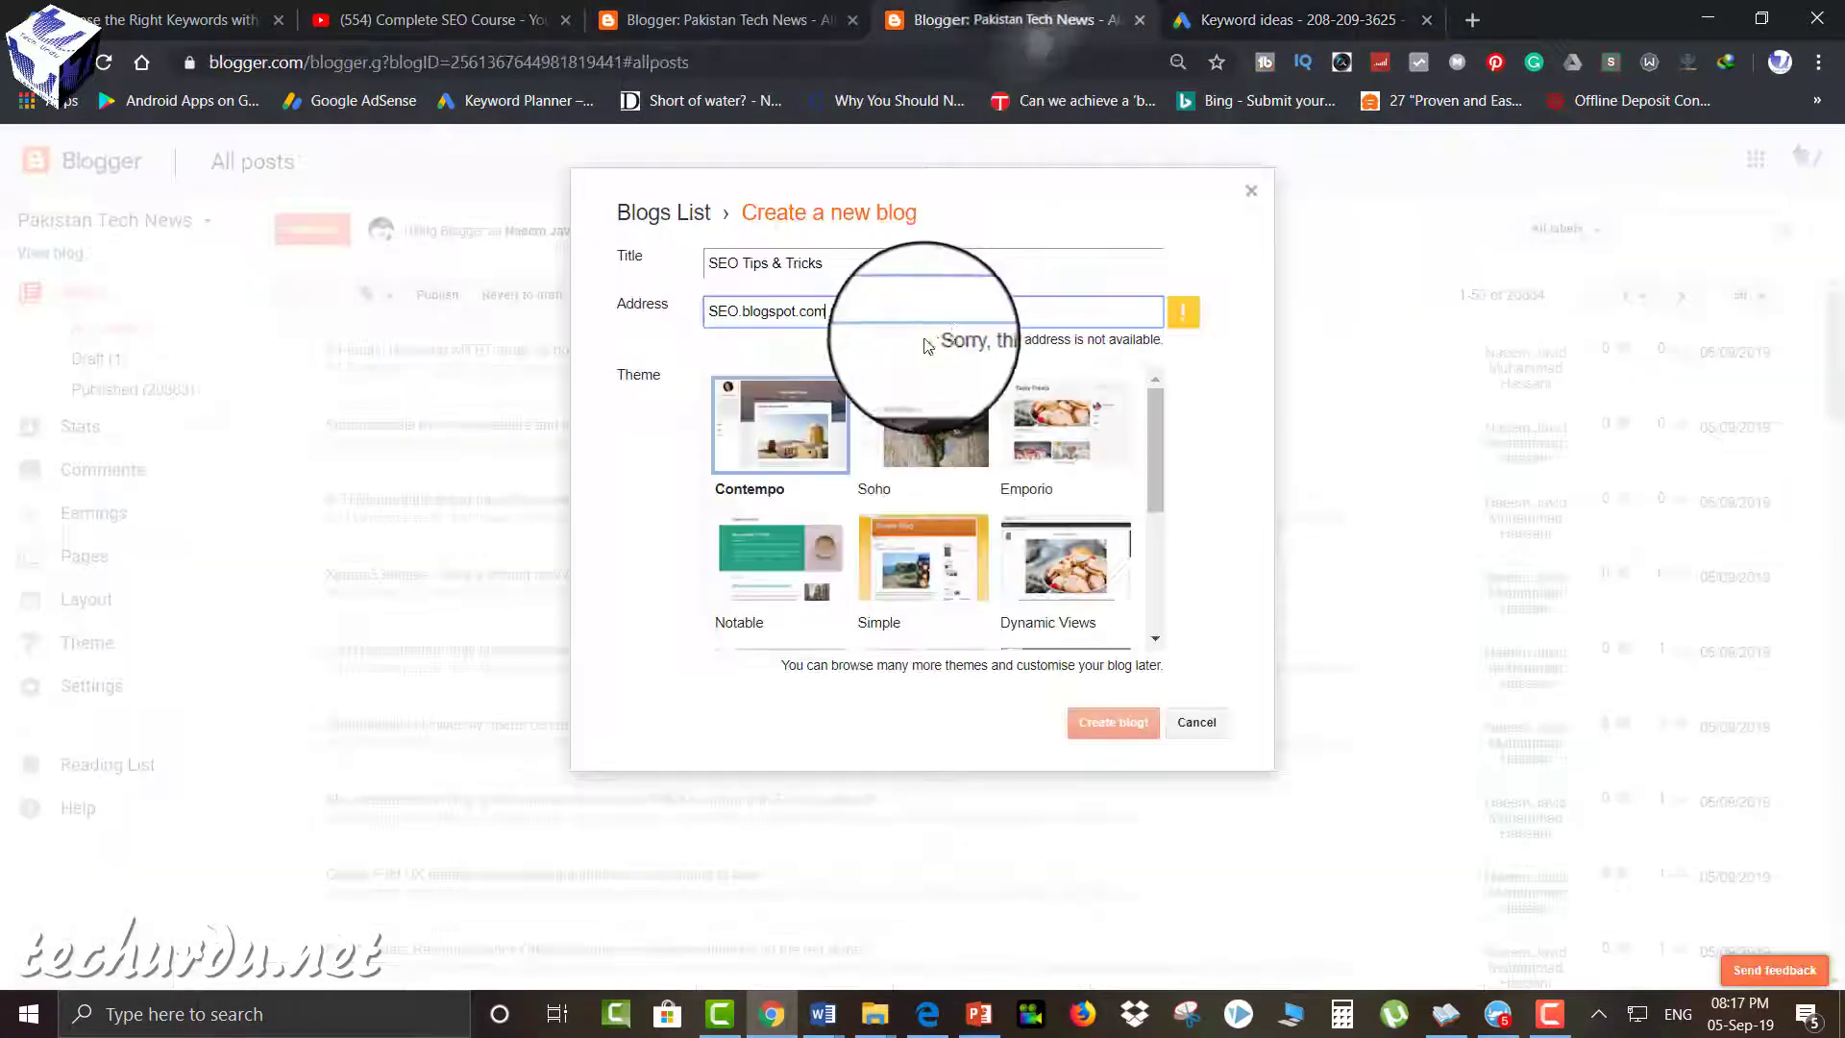
key("BackSpace")
key("BackSpace")
key("BackSpace")
type("s")
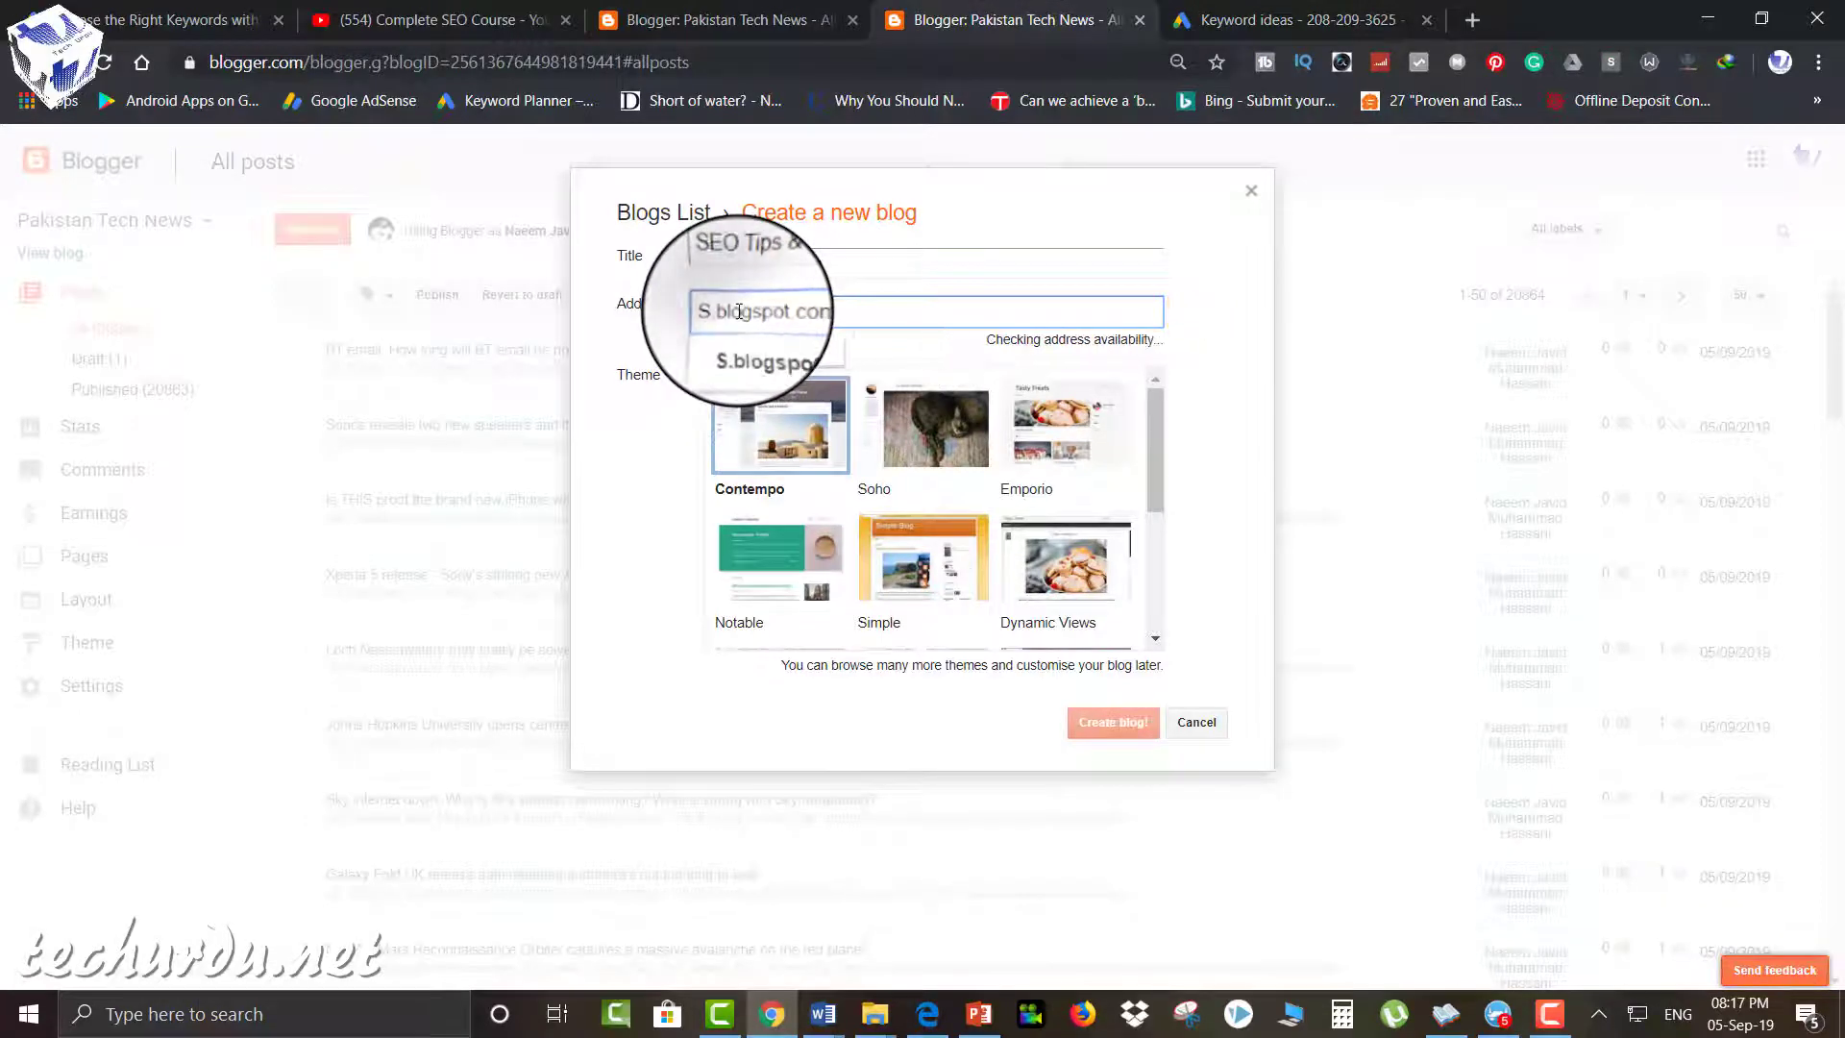
type("eoservices")
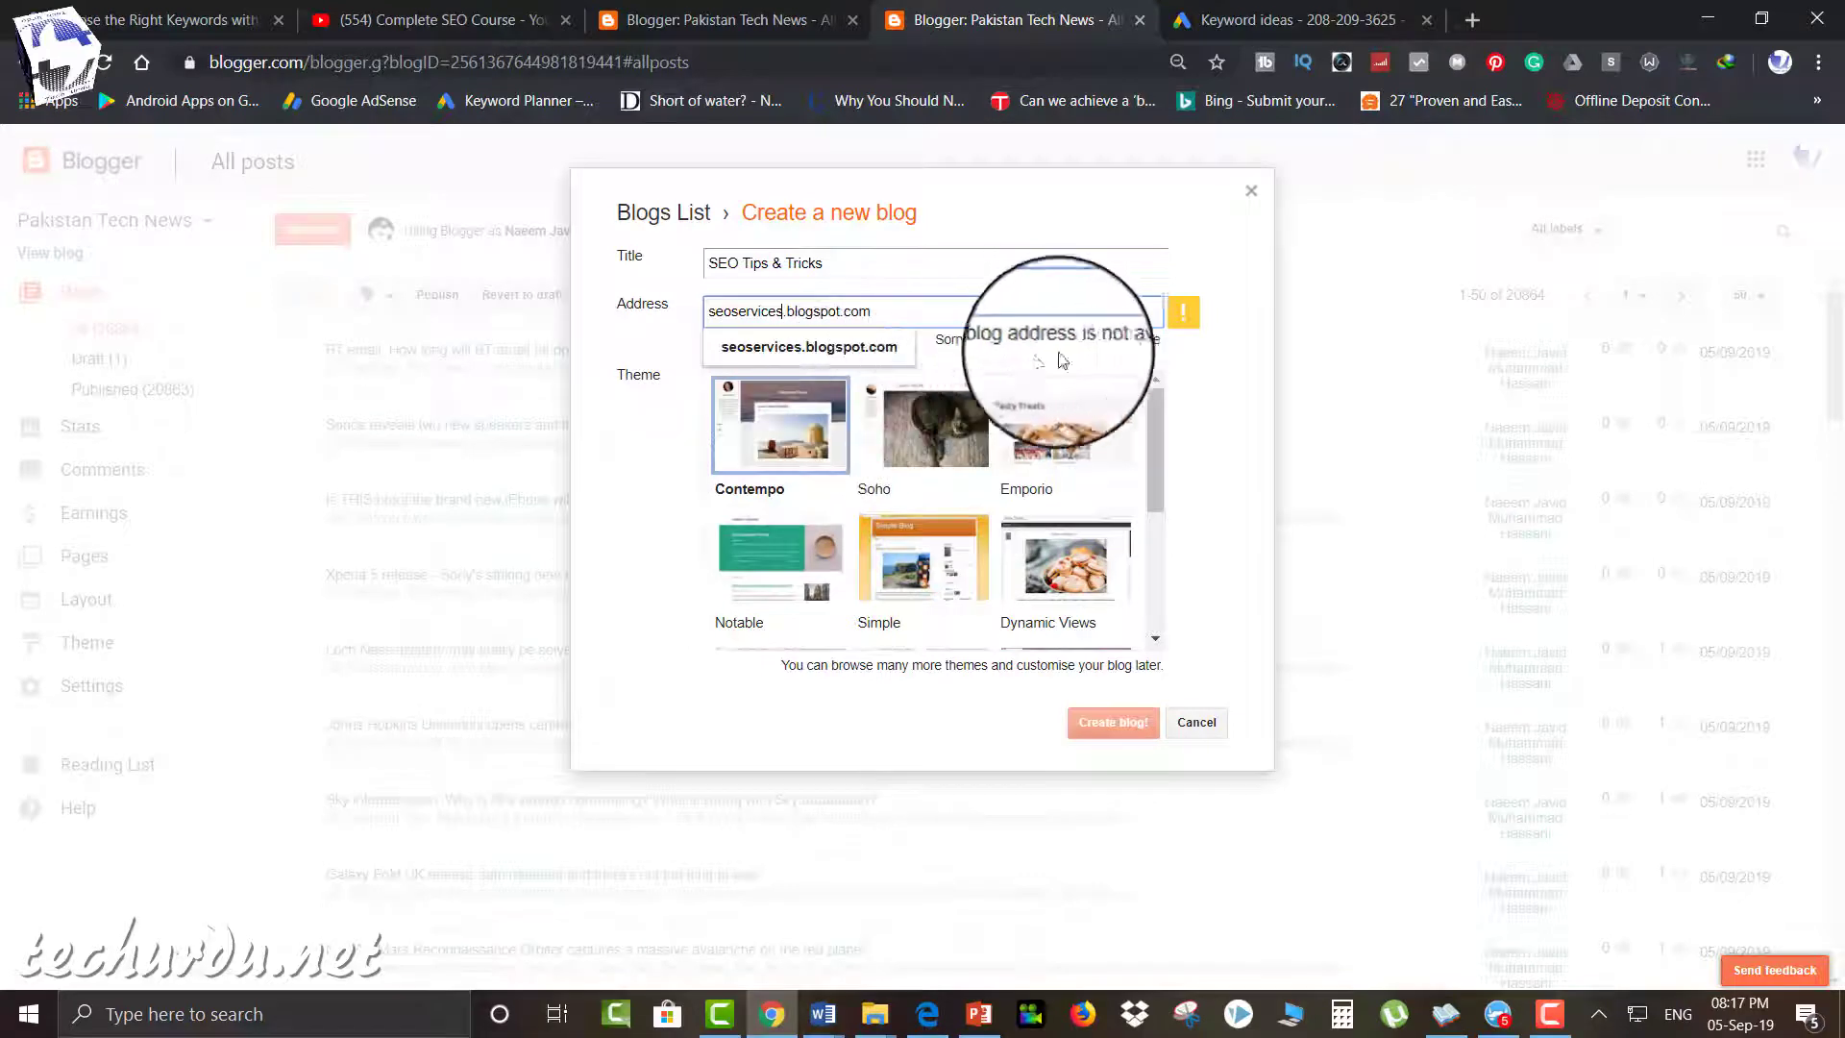
Look up another keyword idea in Keyword Planner and try seomarketing.blogspot.com as the blog address.
left_click(1240, 21)
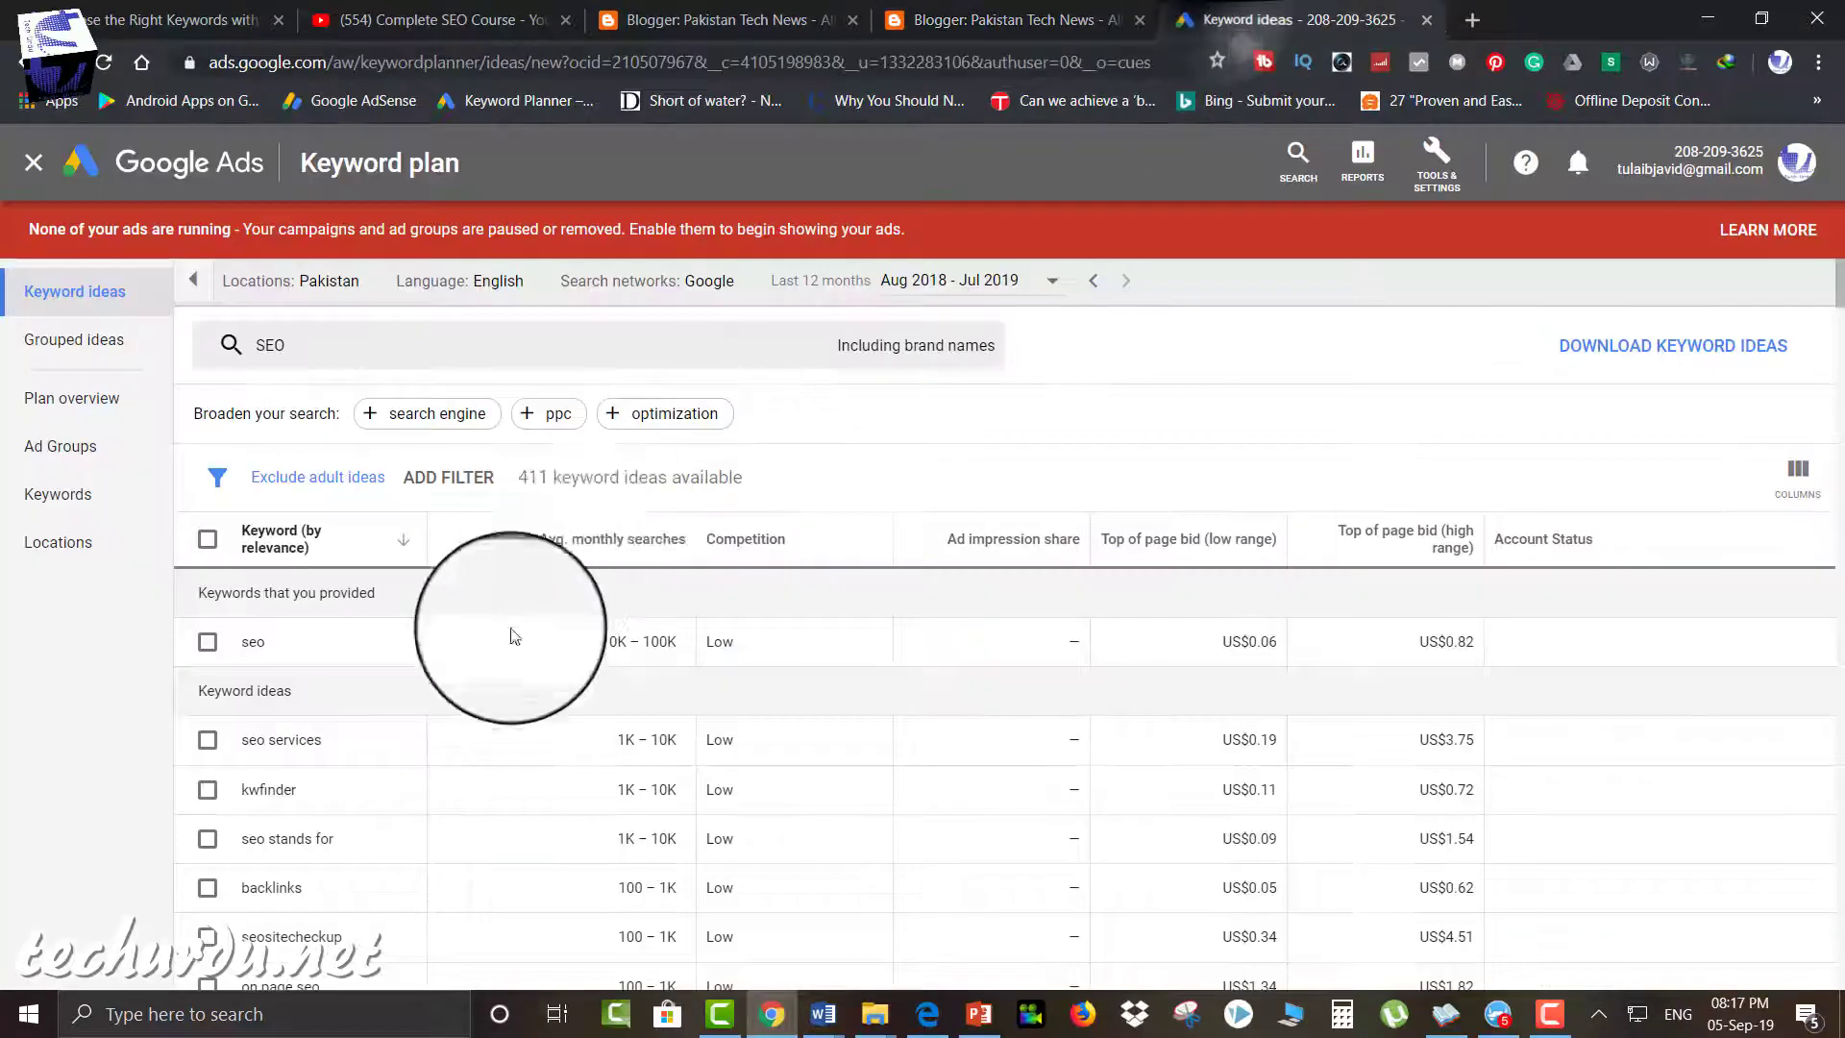
scroll(499, 672, "down", 10)
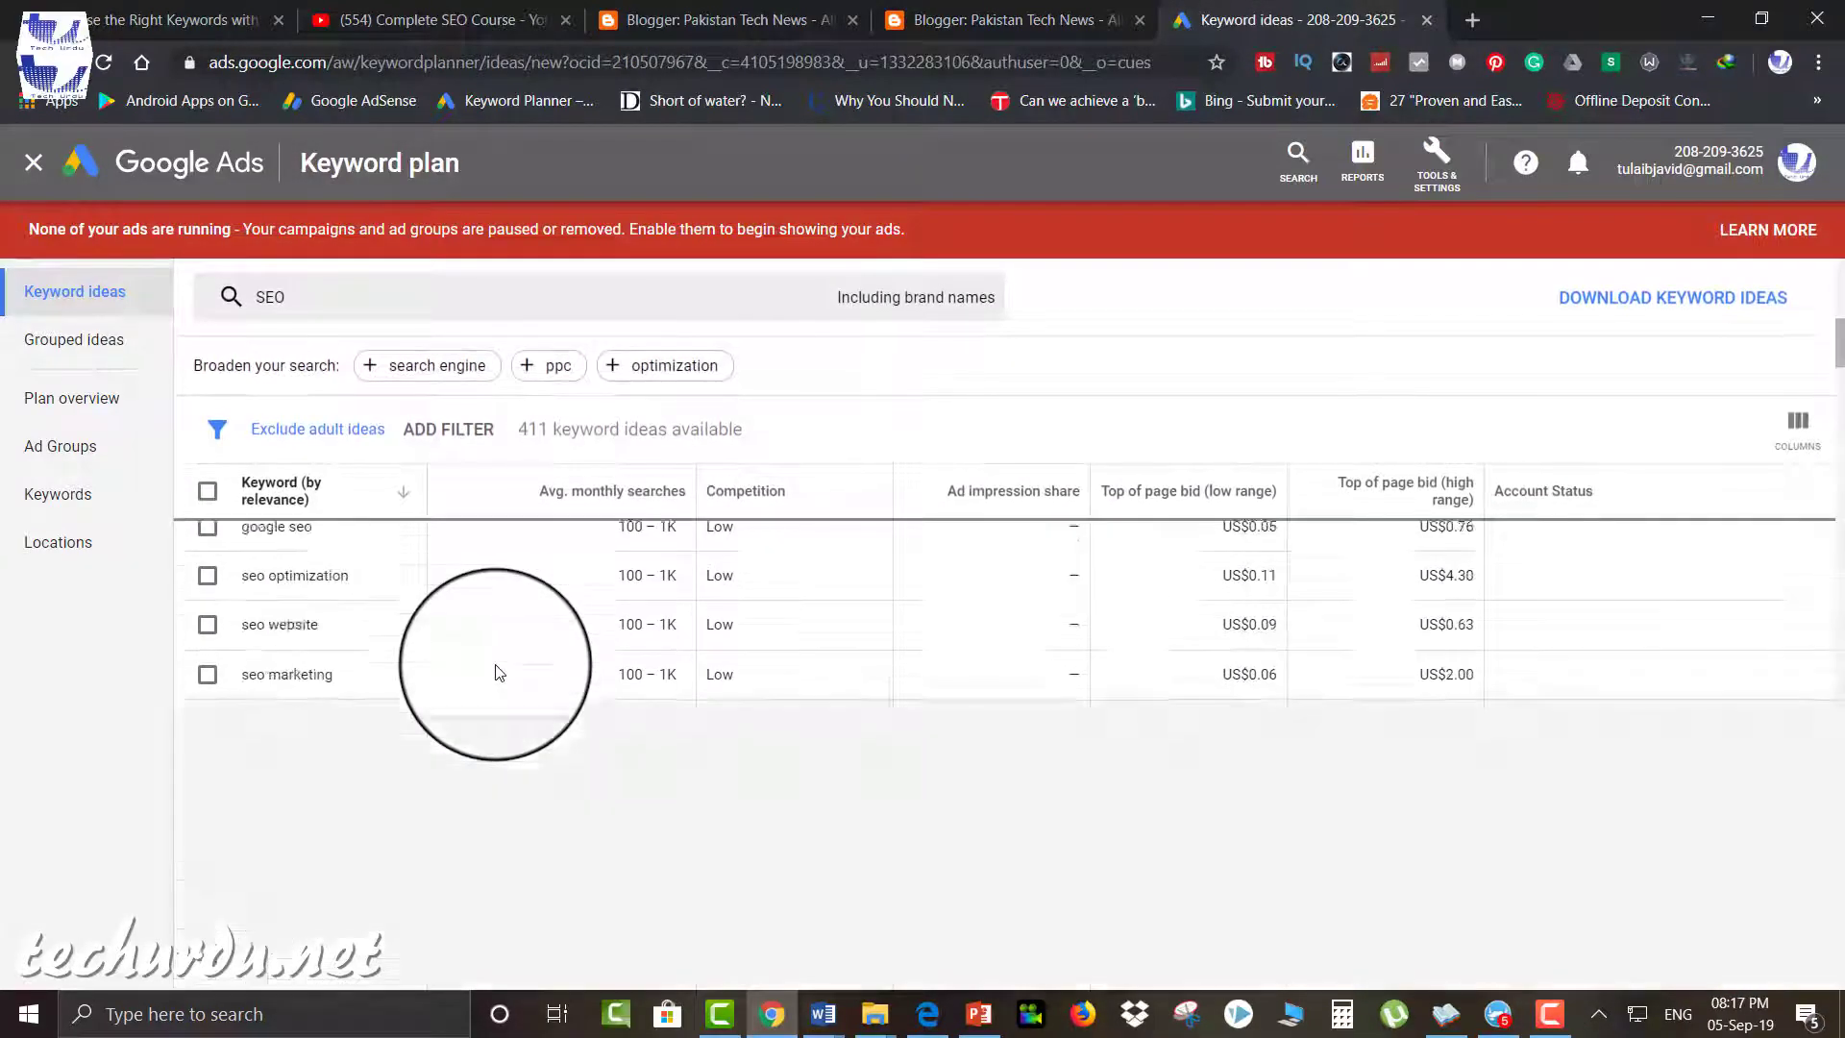
left_click(1023, 23)
key("BackSpace")
key("BackSpace")
key("BackSpace")
key("BackSpace")
key("BackSpace")
key("BackSpace")
key("BackSpace")
key("BackSpace")
type("marketing")
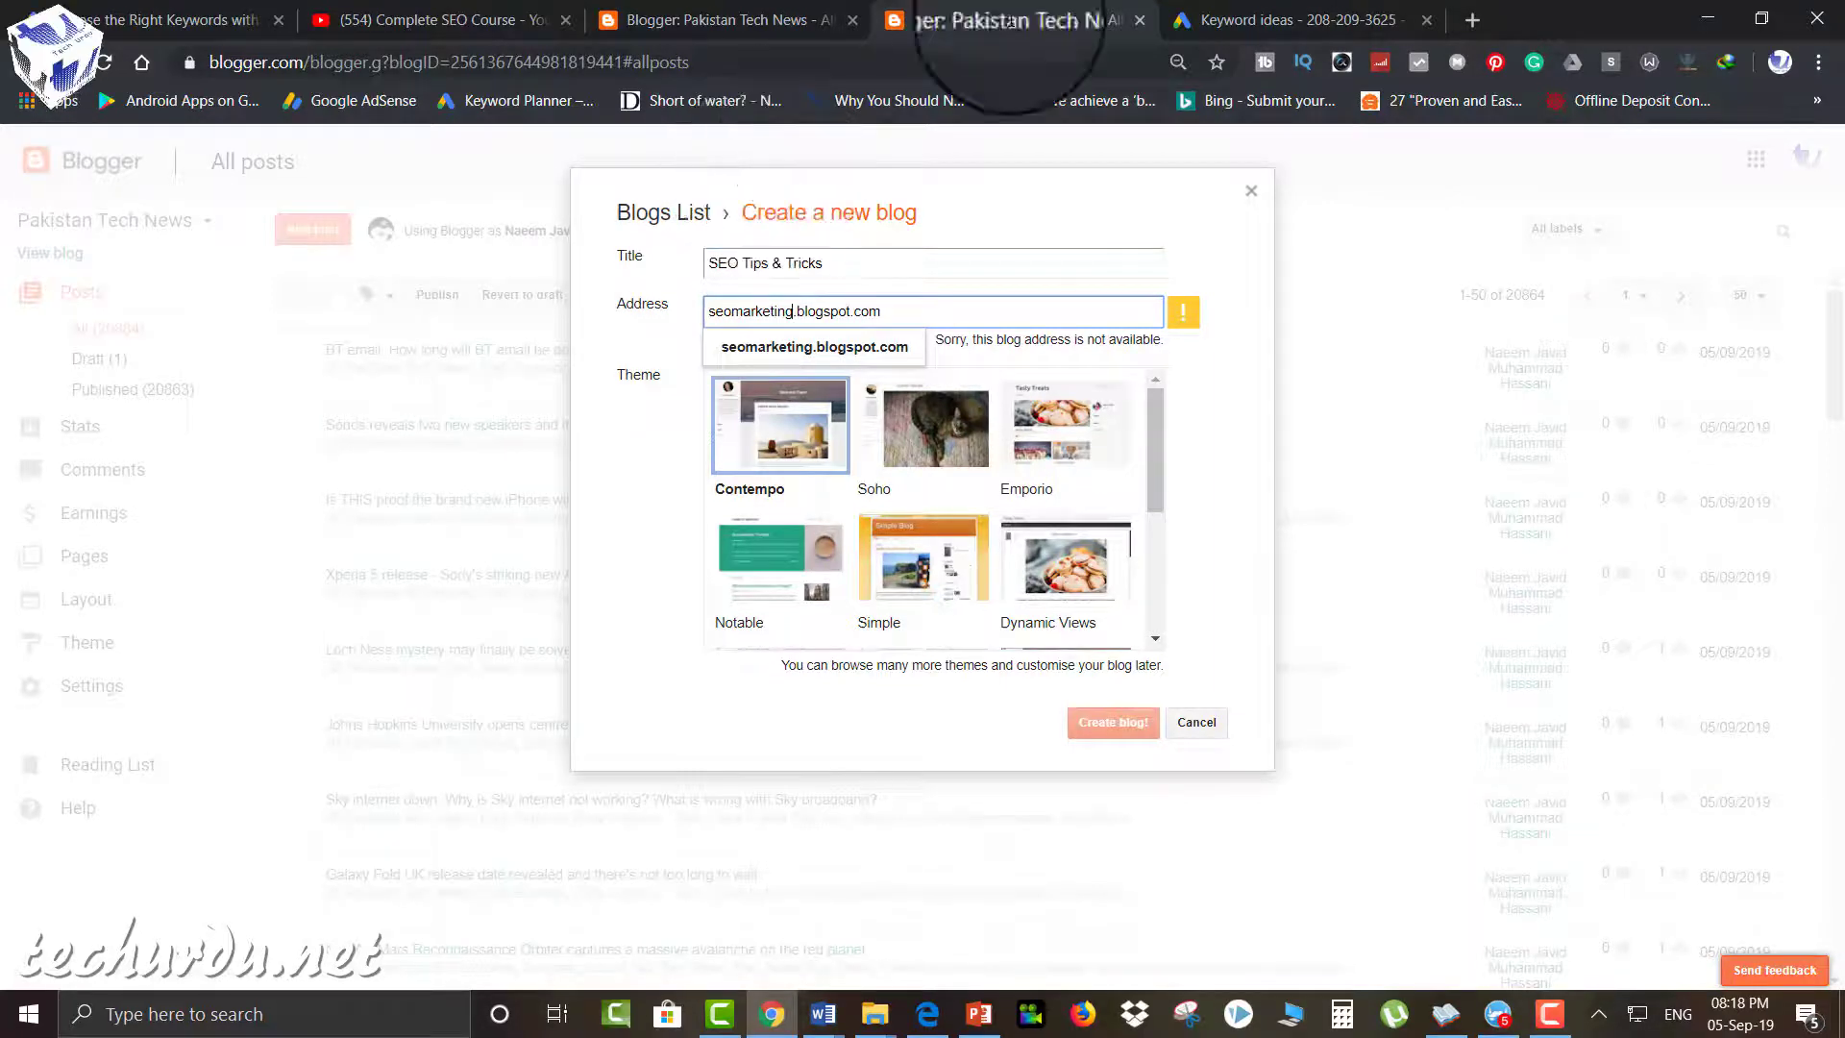
Find the "seo agency" keyword in Keyword Planner and change the blog address to seoagency.blogspot.com.
left_click(1249, 21)
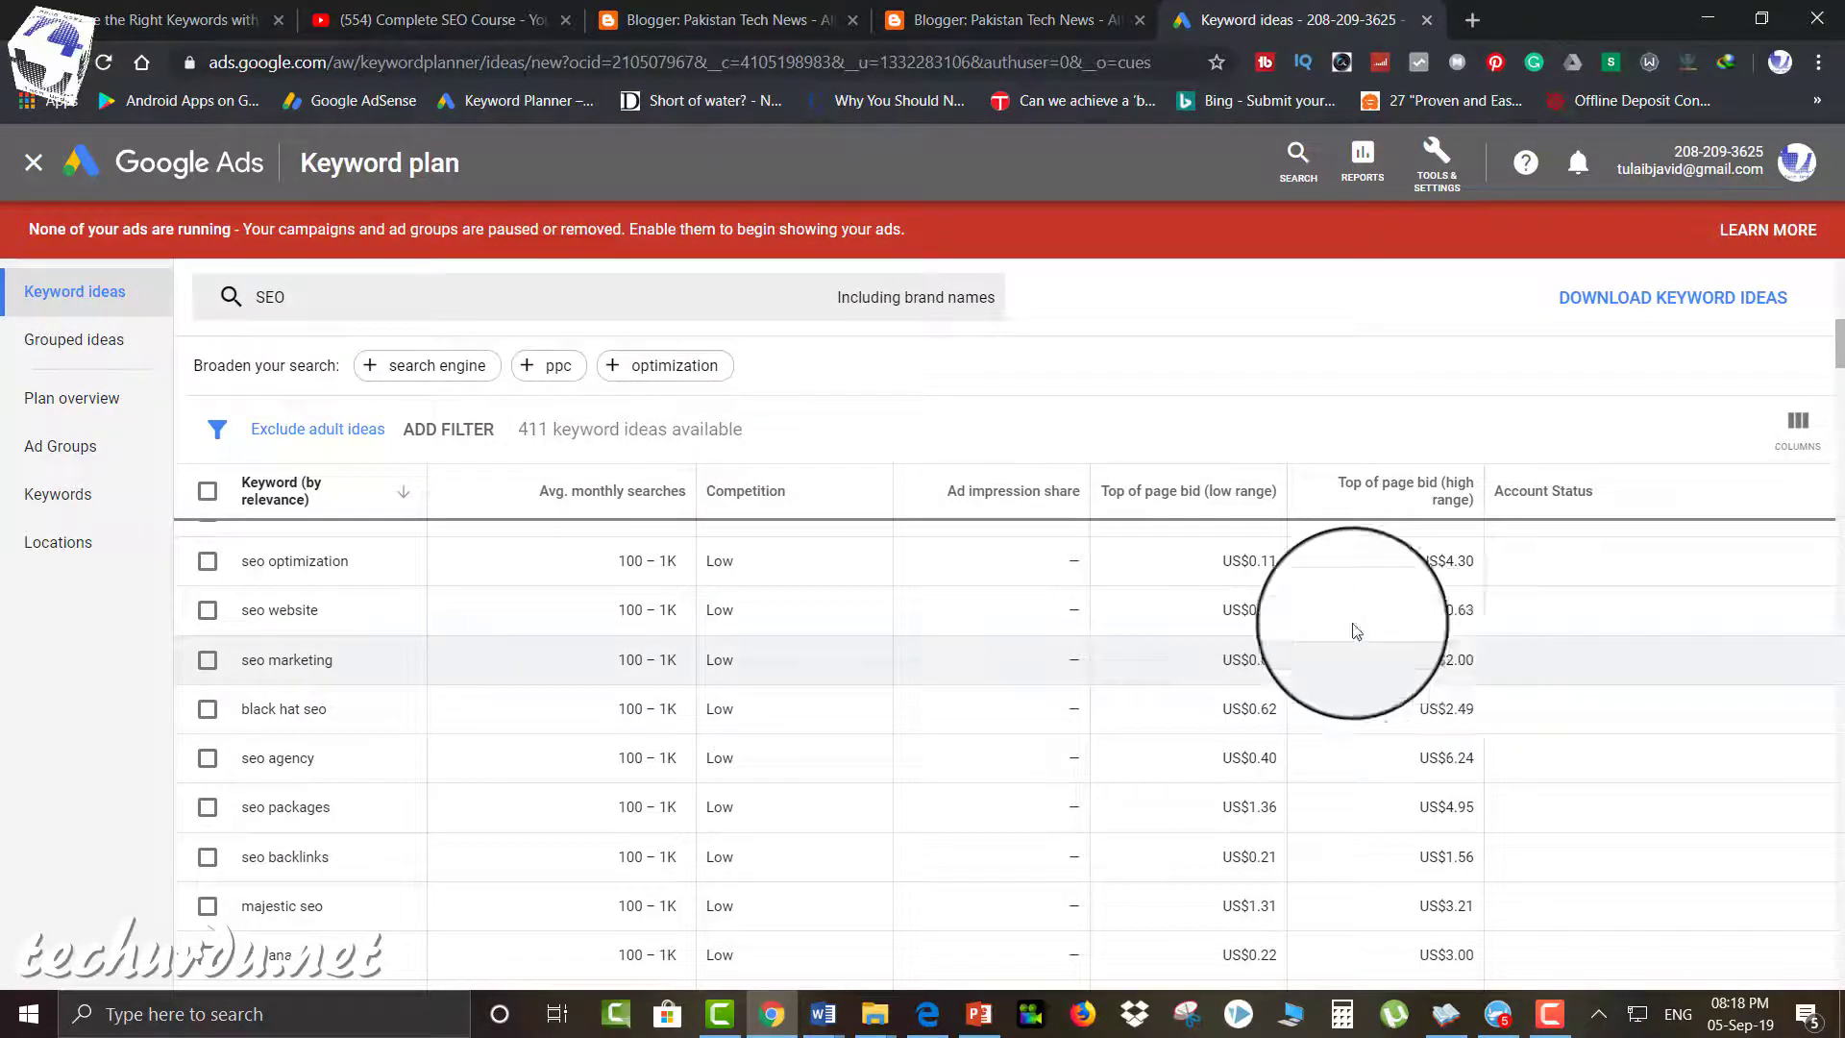
left_click(1009, 20)
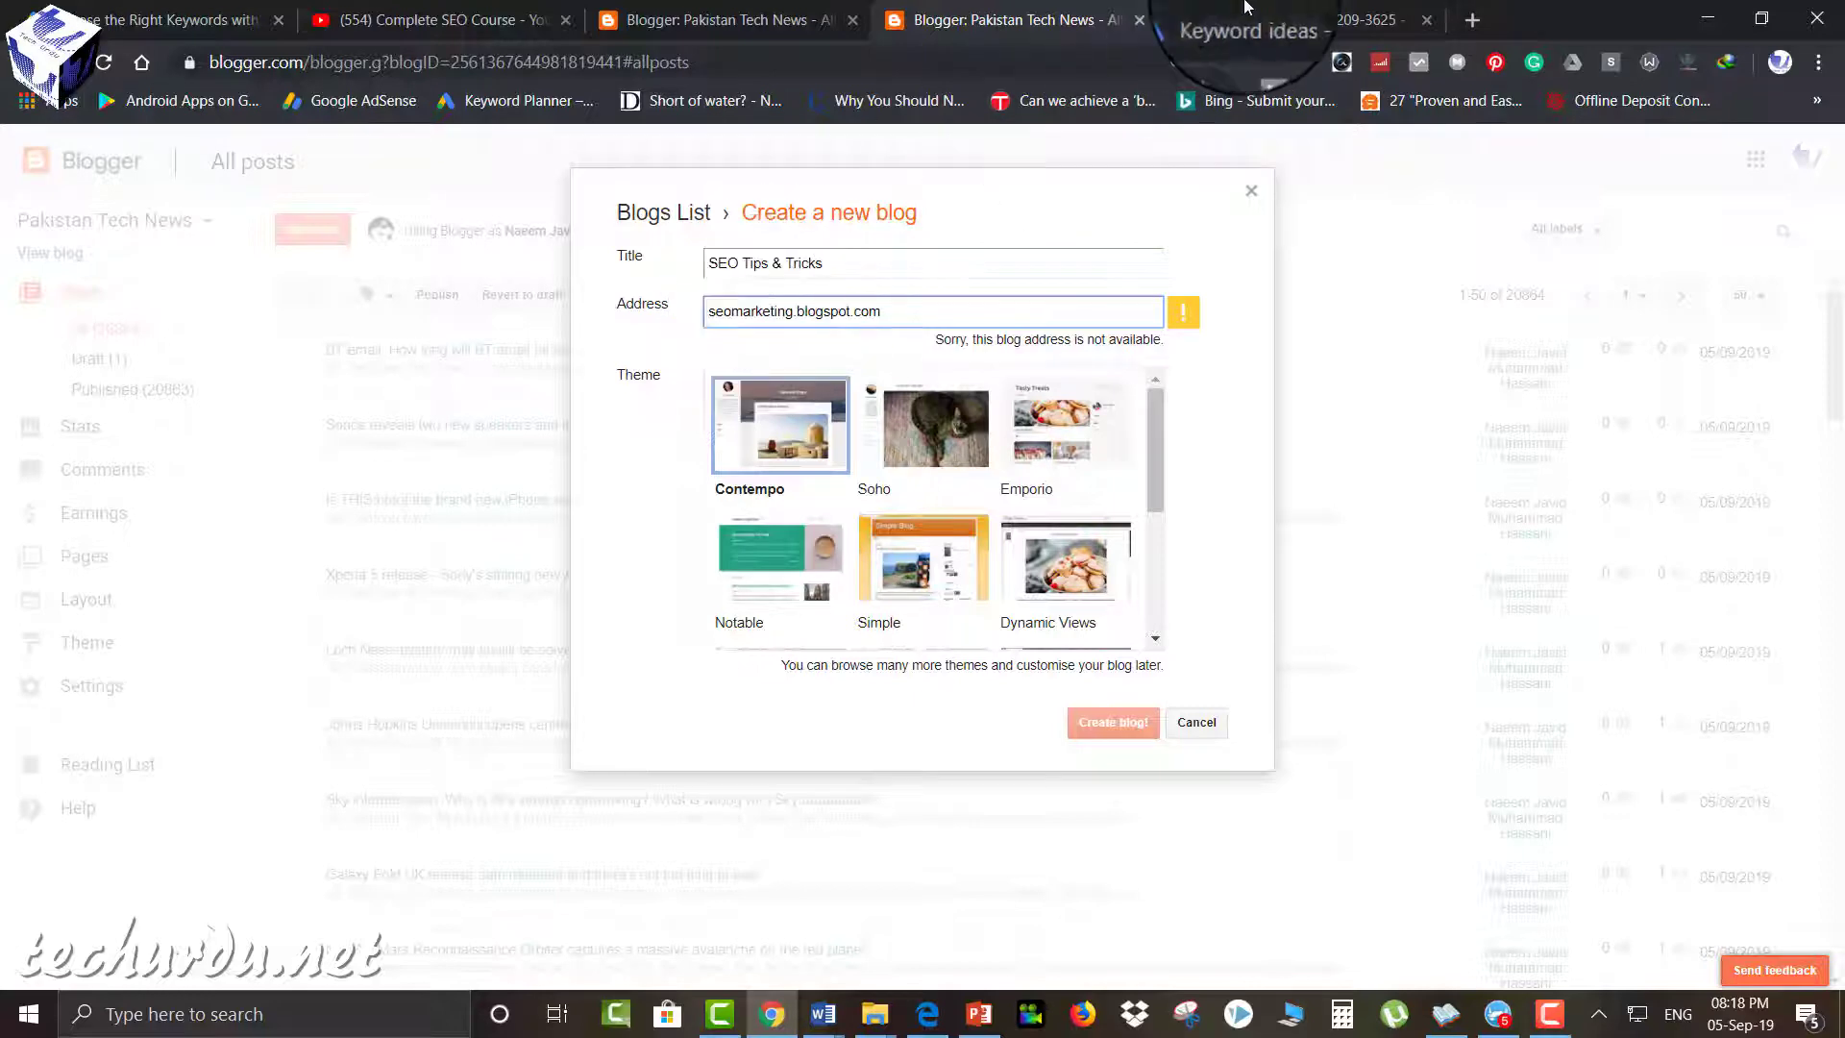
left_click(1268, 20)
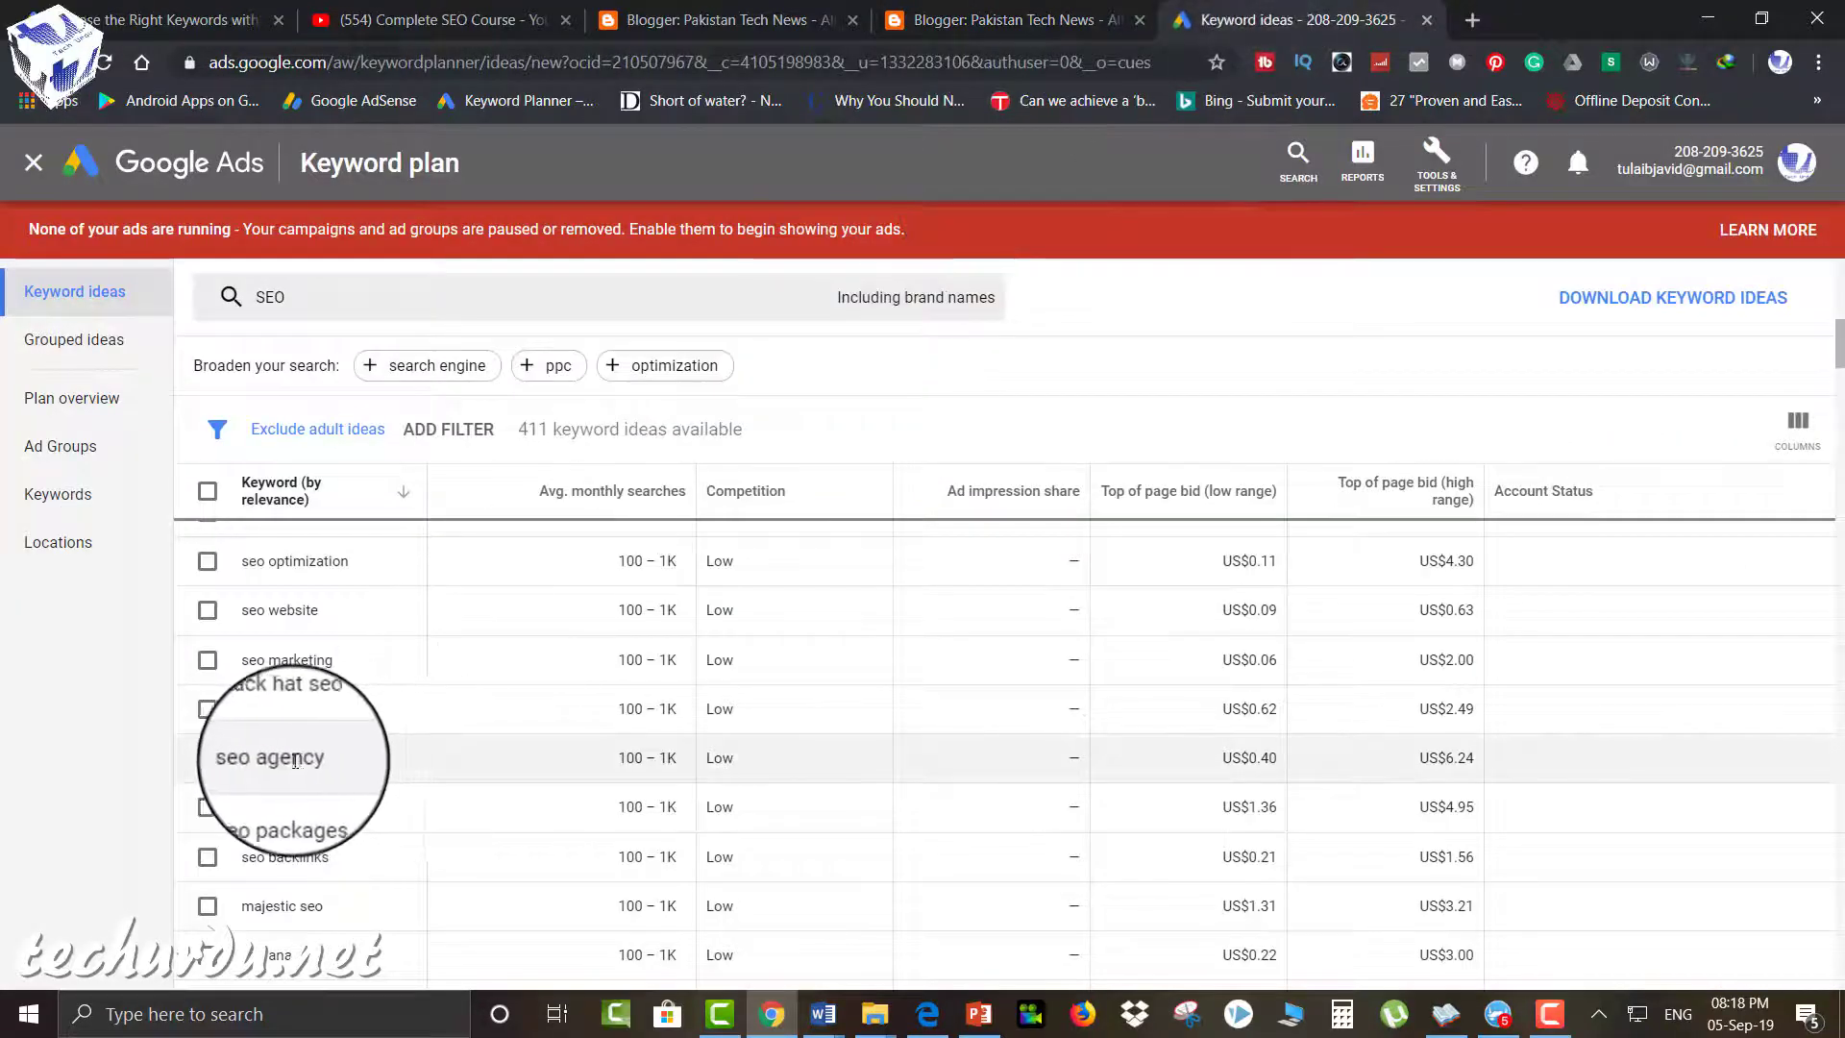
left_click(1000, 19)
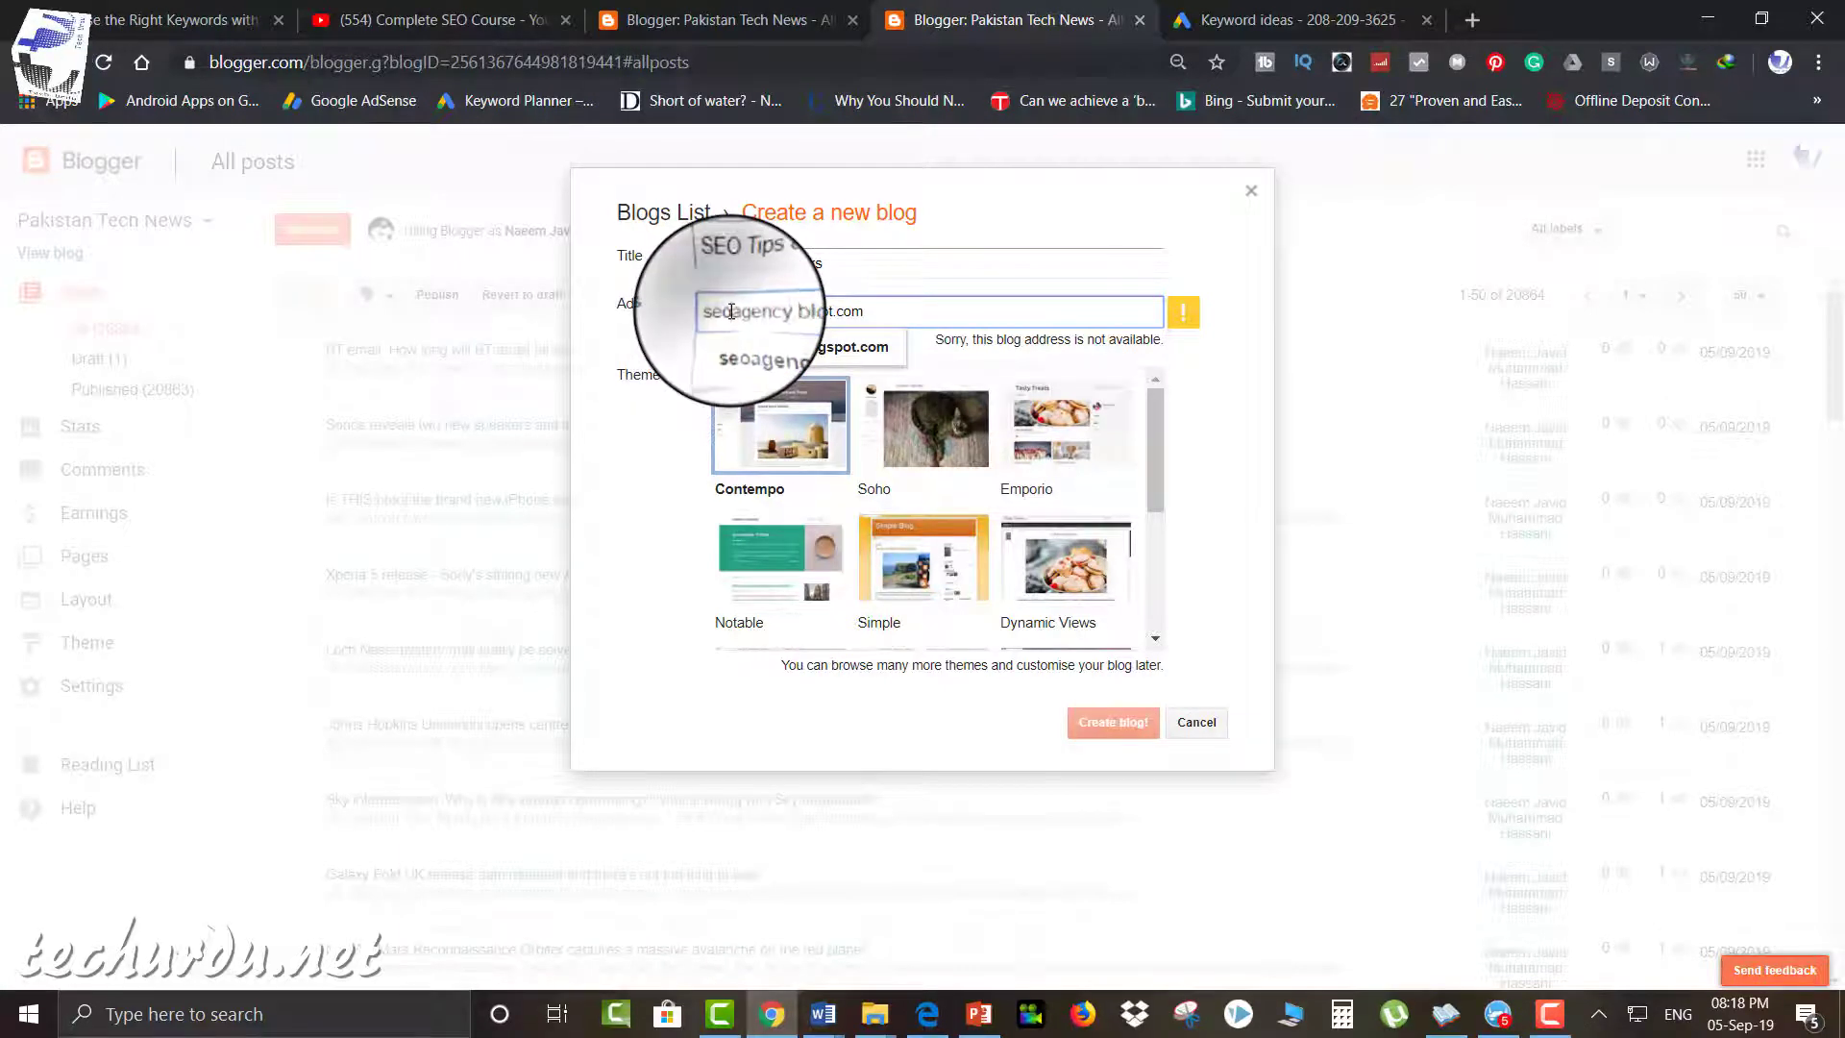
Search Google for synonyms of "agency" in a new tab and examine the expanded dictionary entry for alternative words.
left_click_drag(732, 312, 778, 311)
key("ctrl+c")
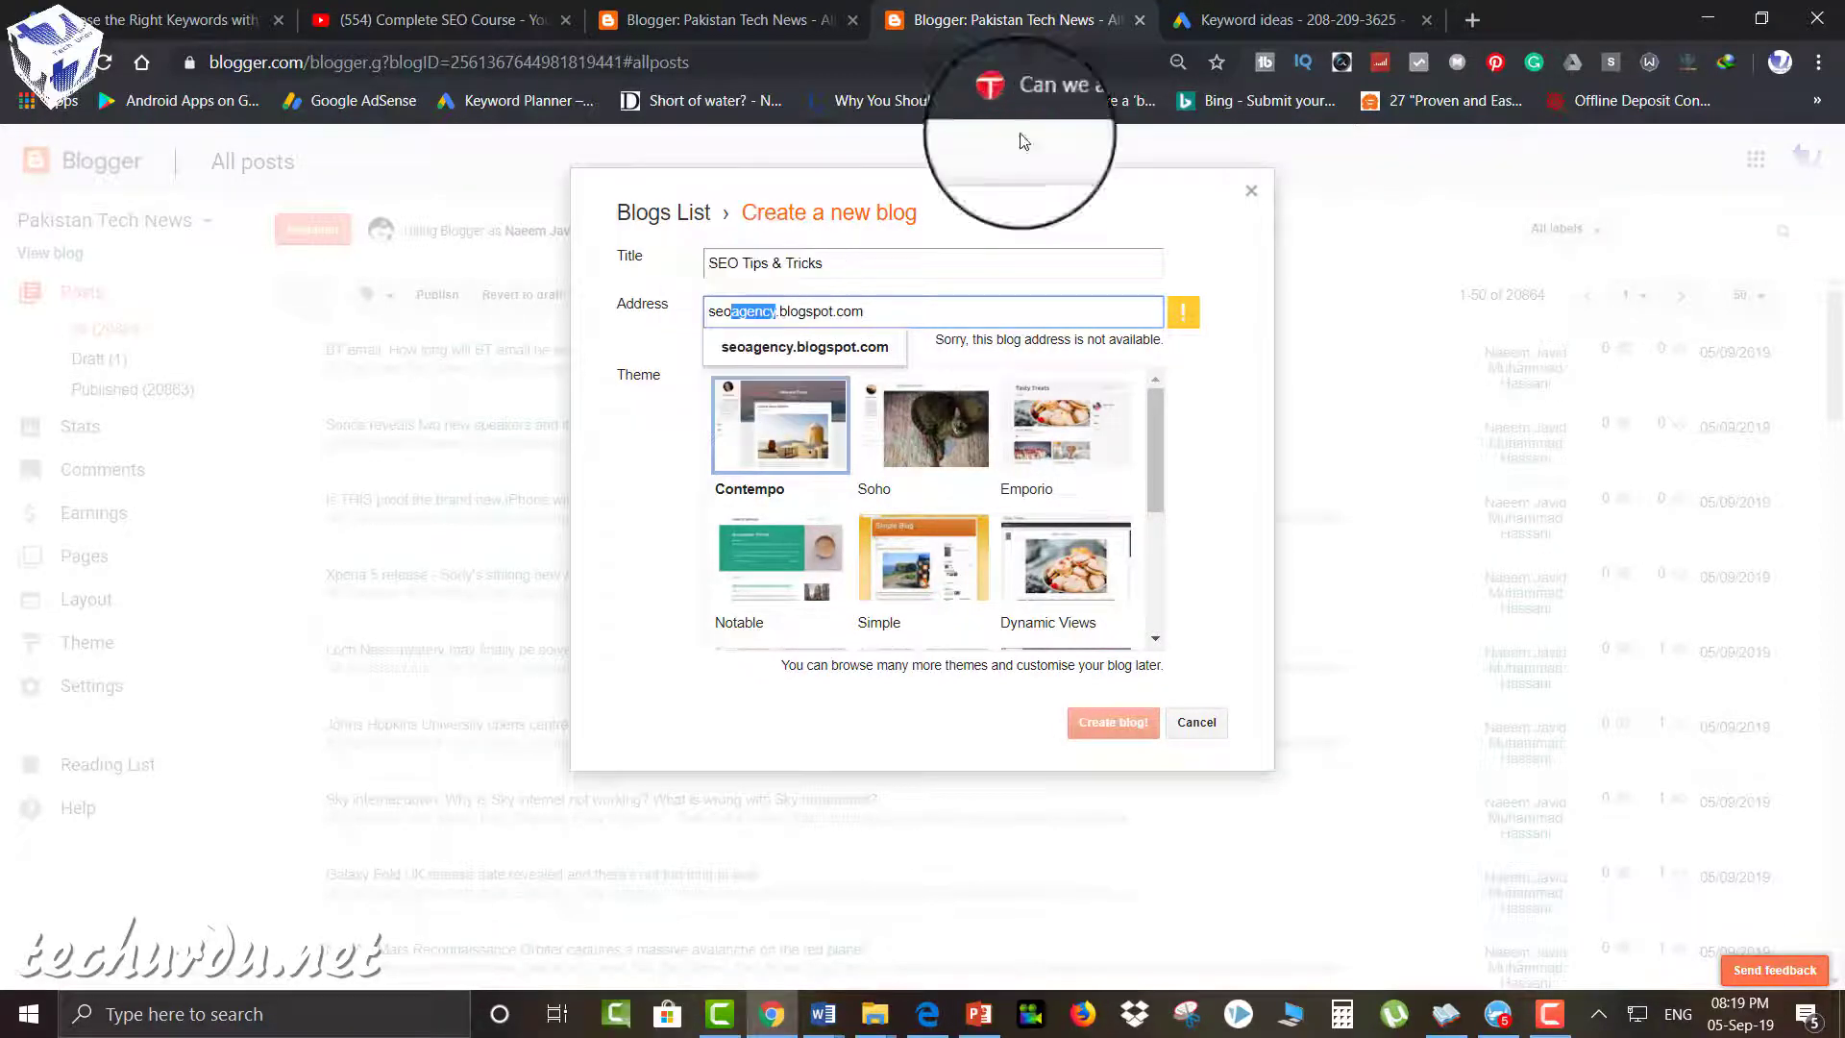
left_click(1473, 19)
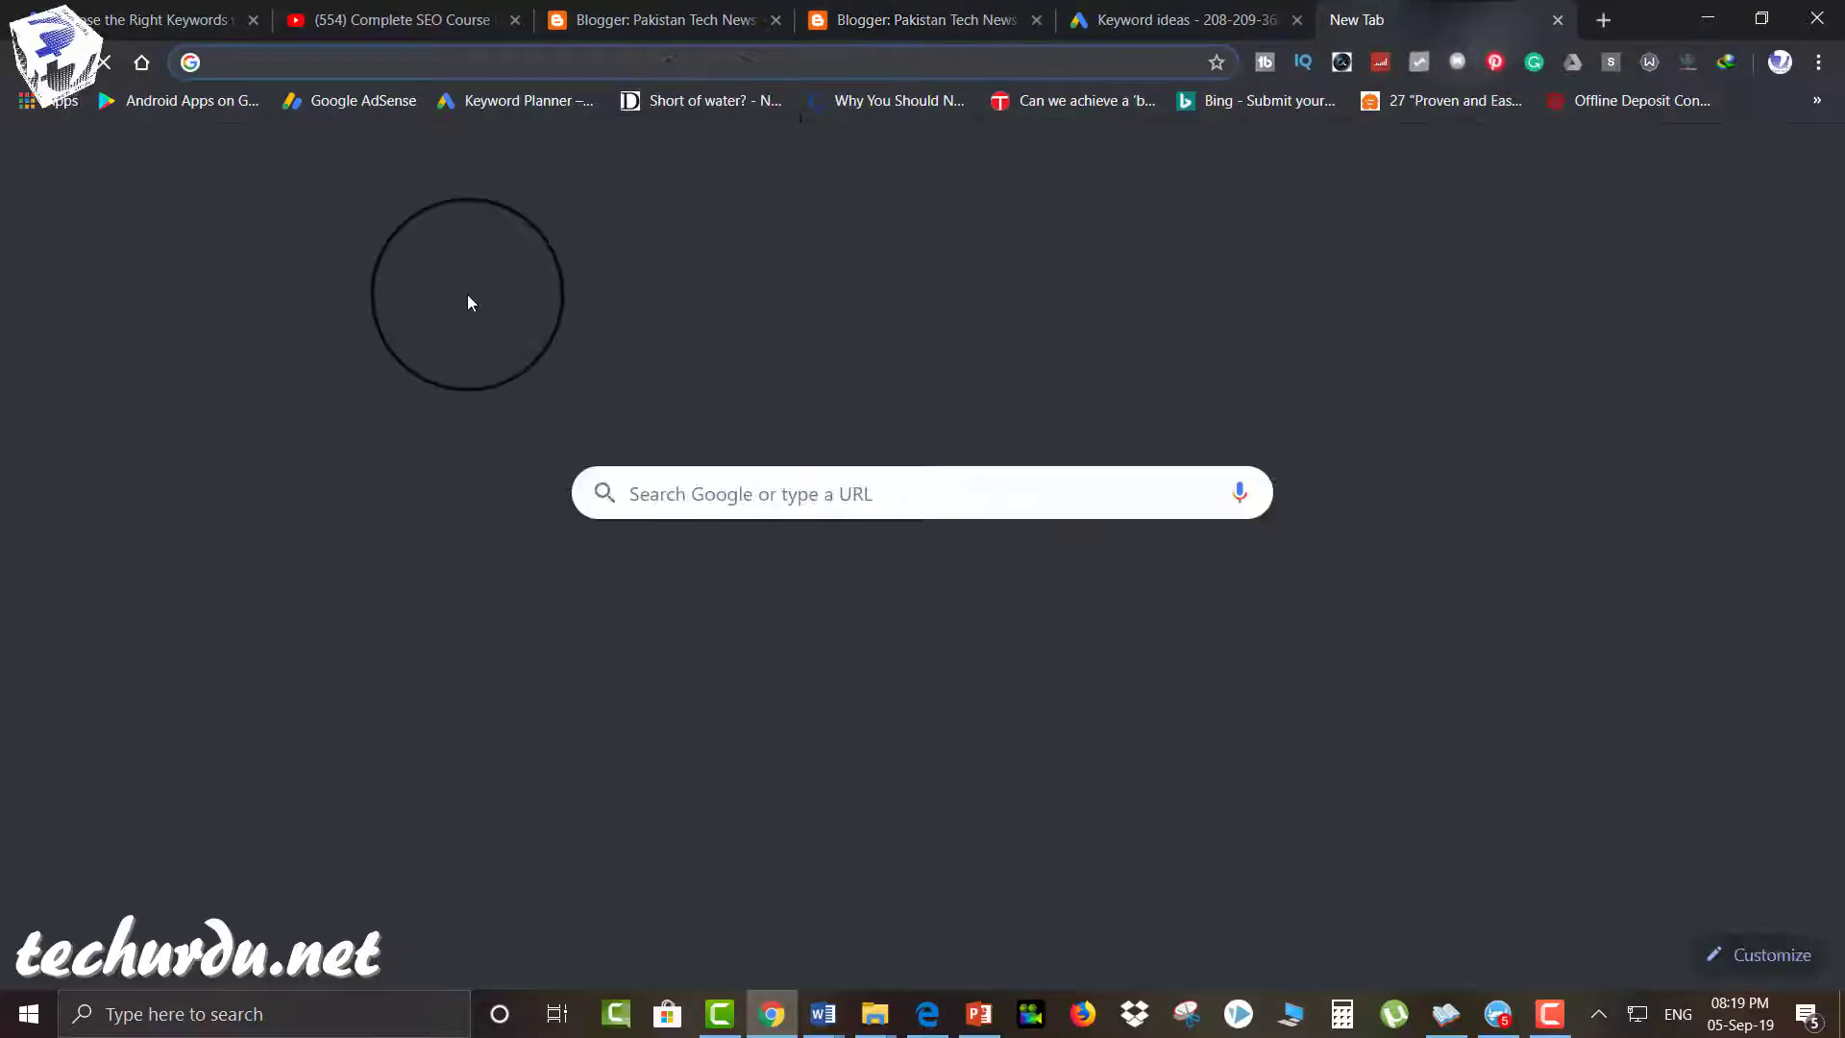
key("ctrl+v")
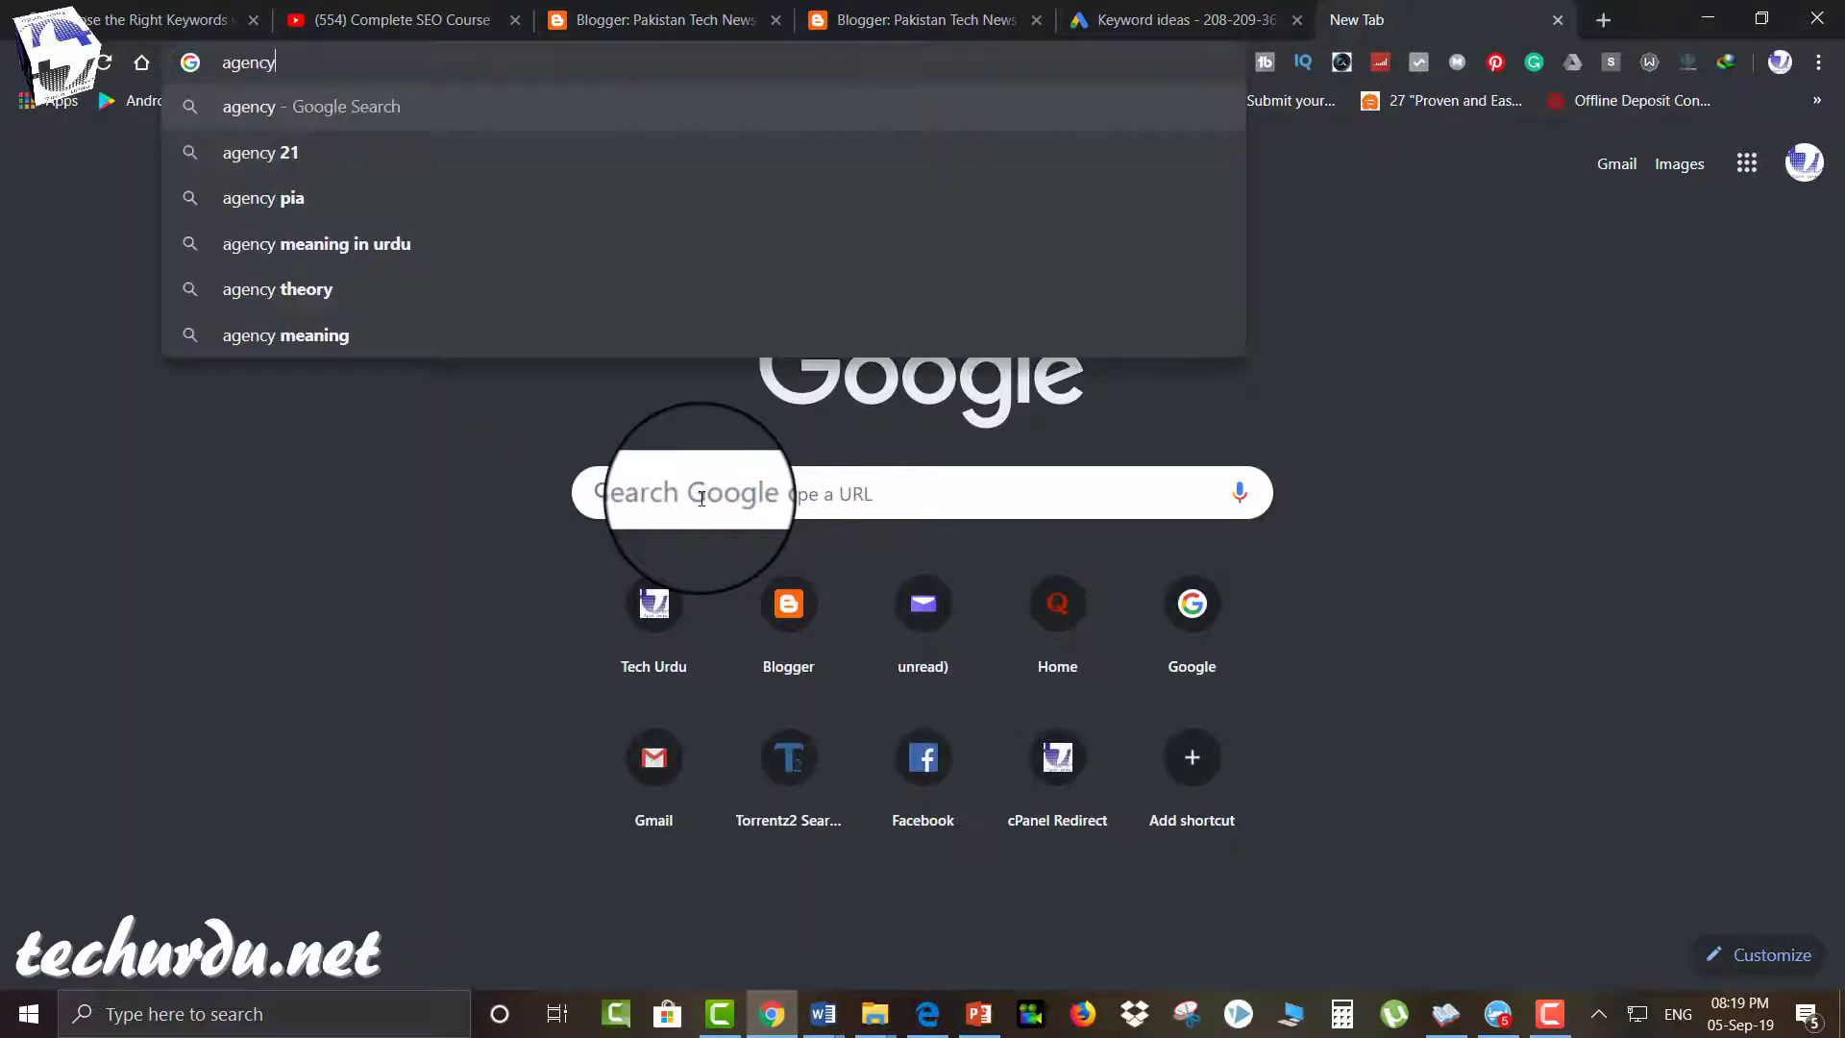
type("synonums")
key("Return")
scroll(165, 478, "down", 1)
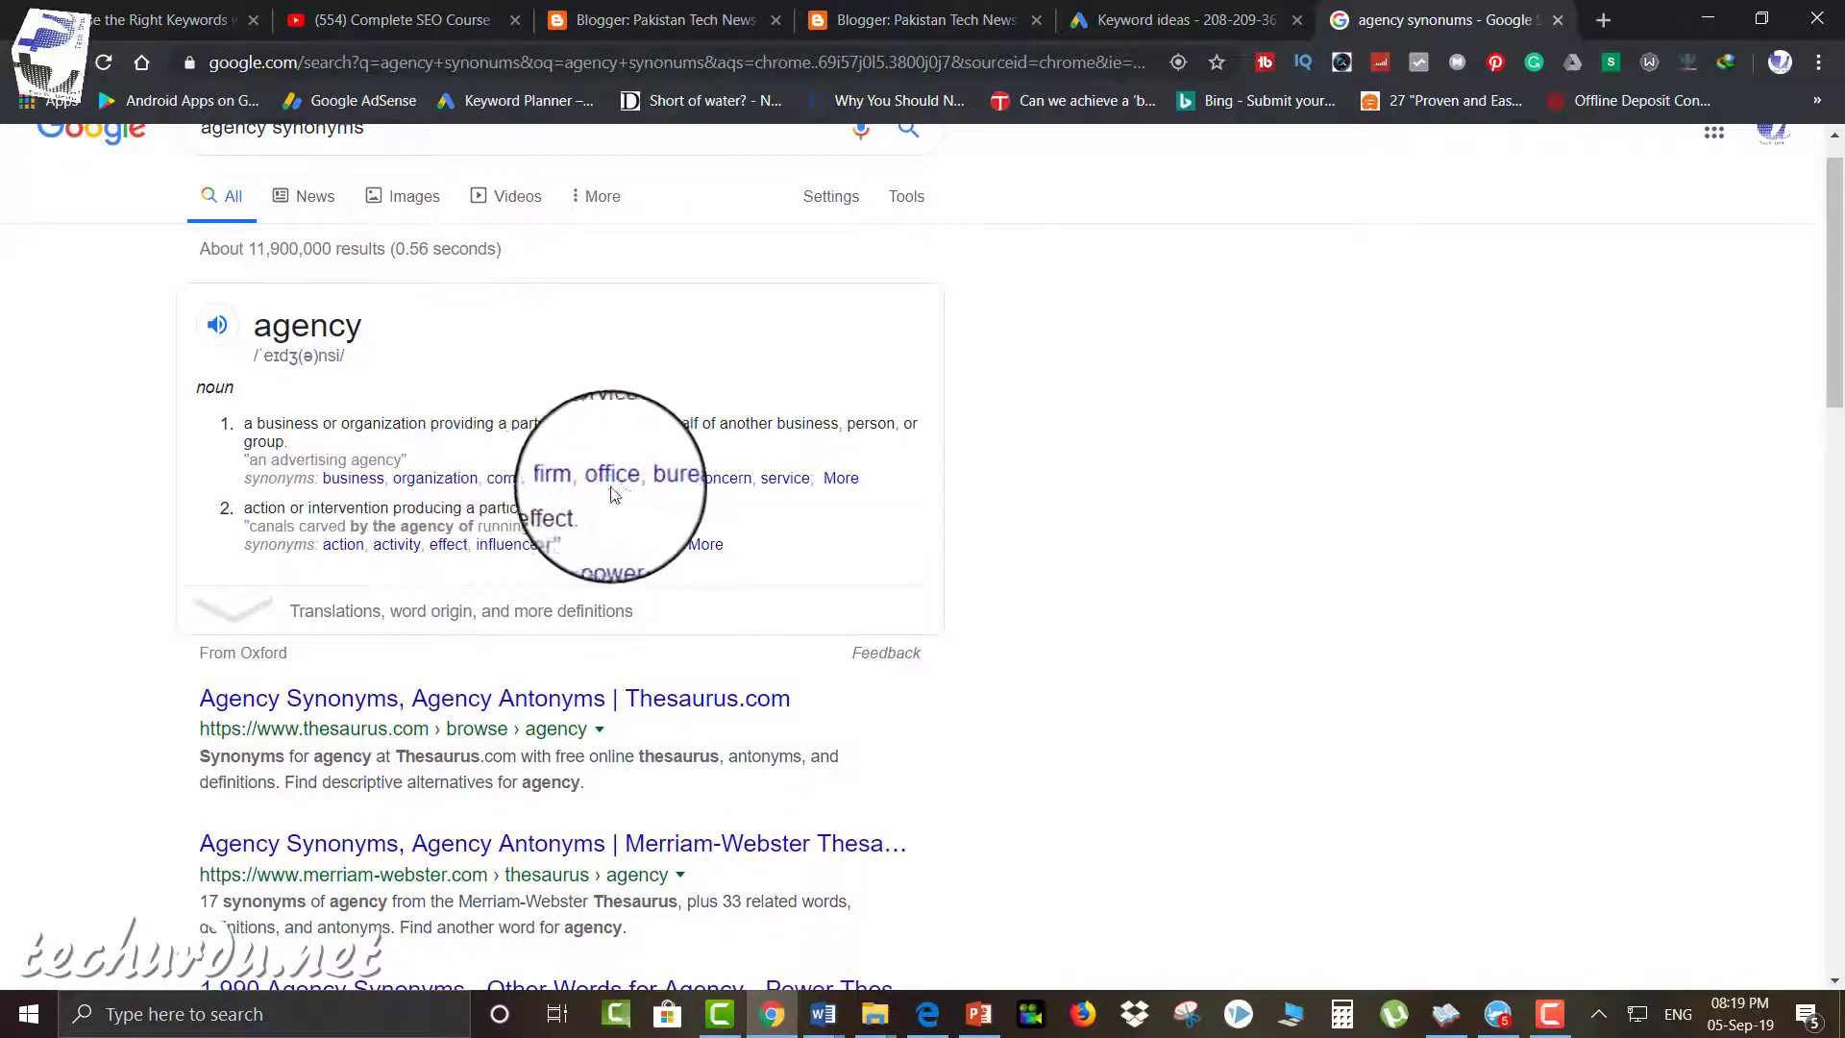
left_click(234, 615)
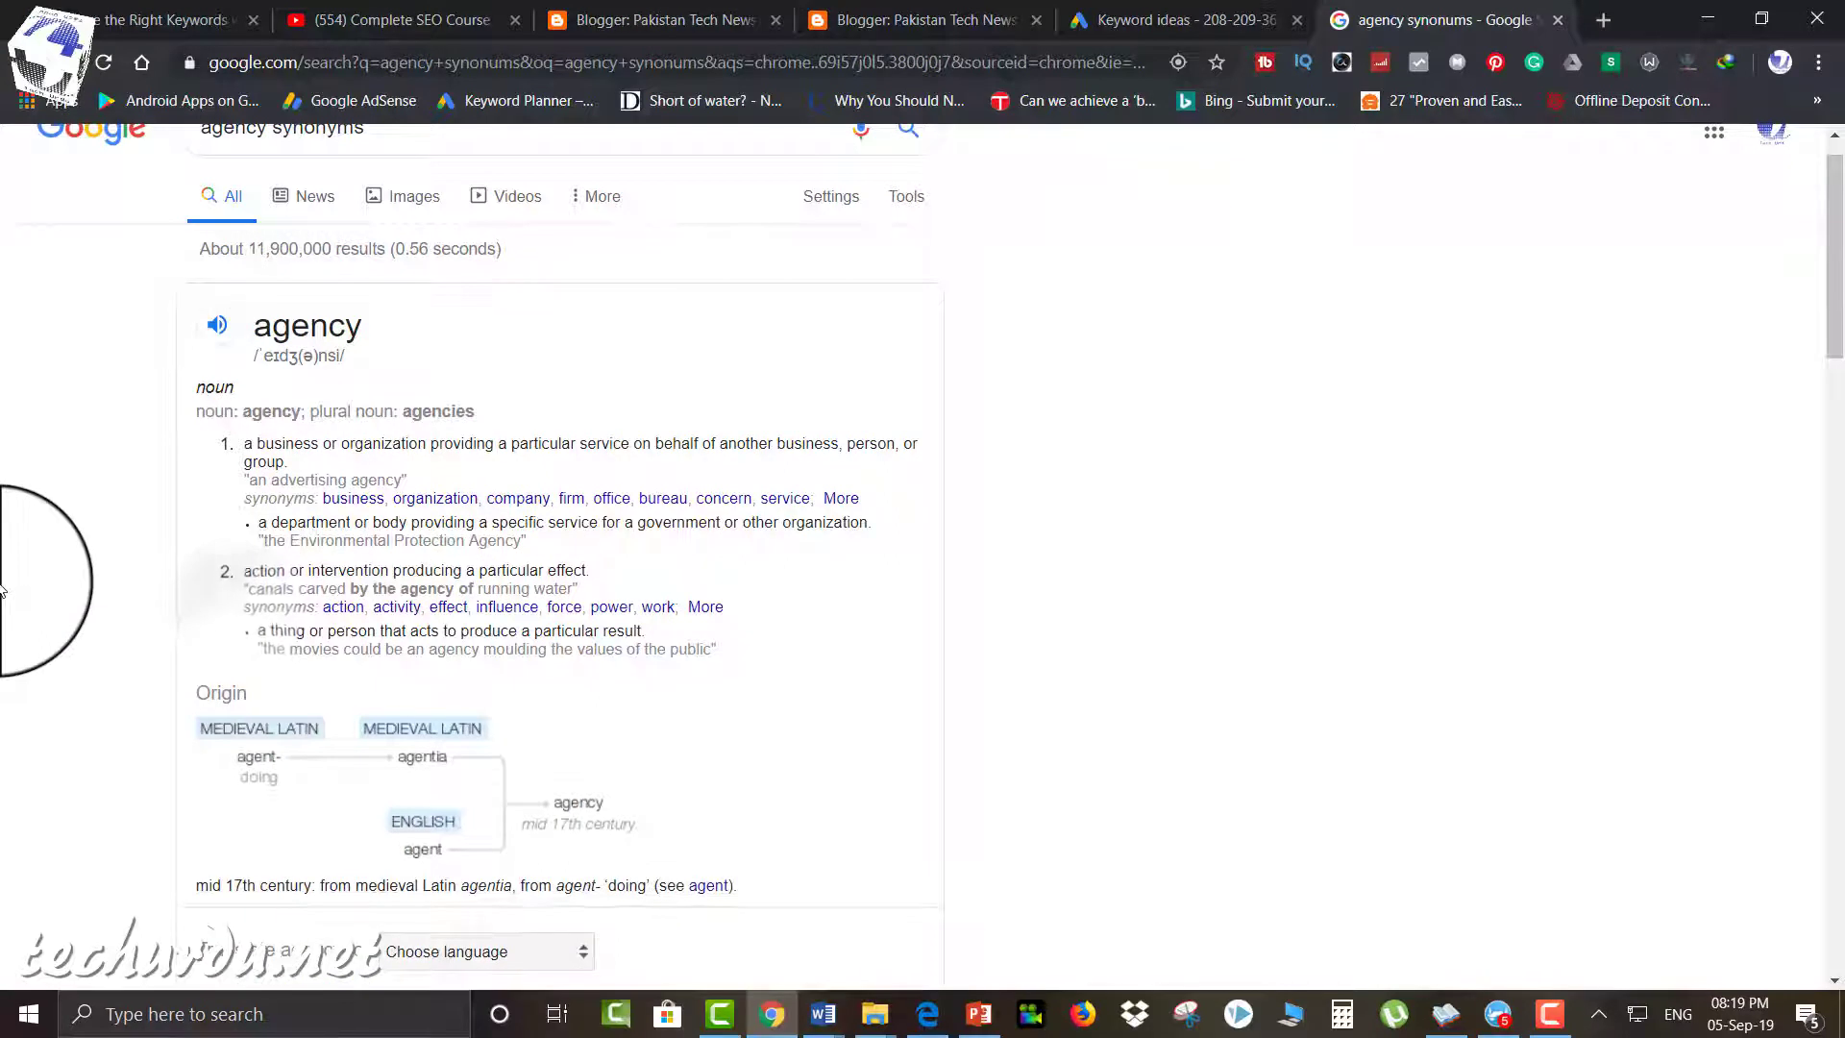
scroll(3, 591, "down", 1)
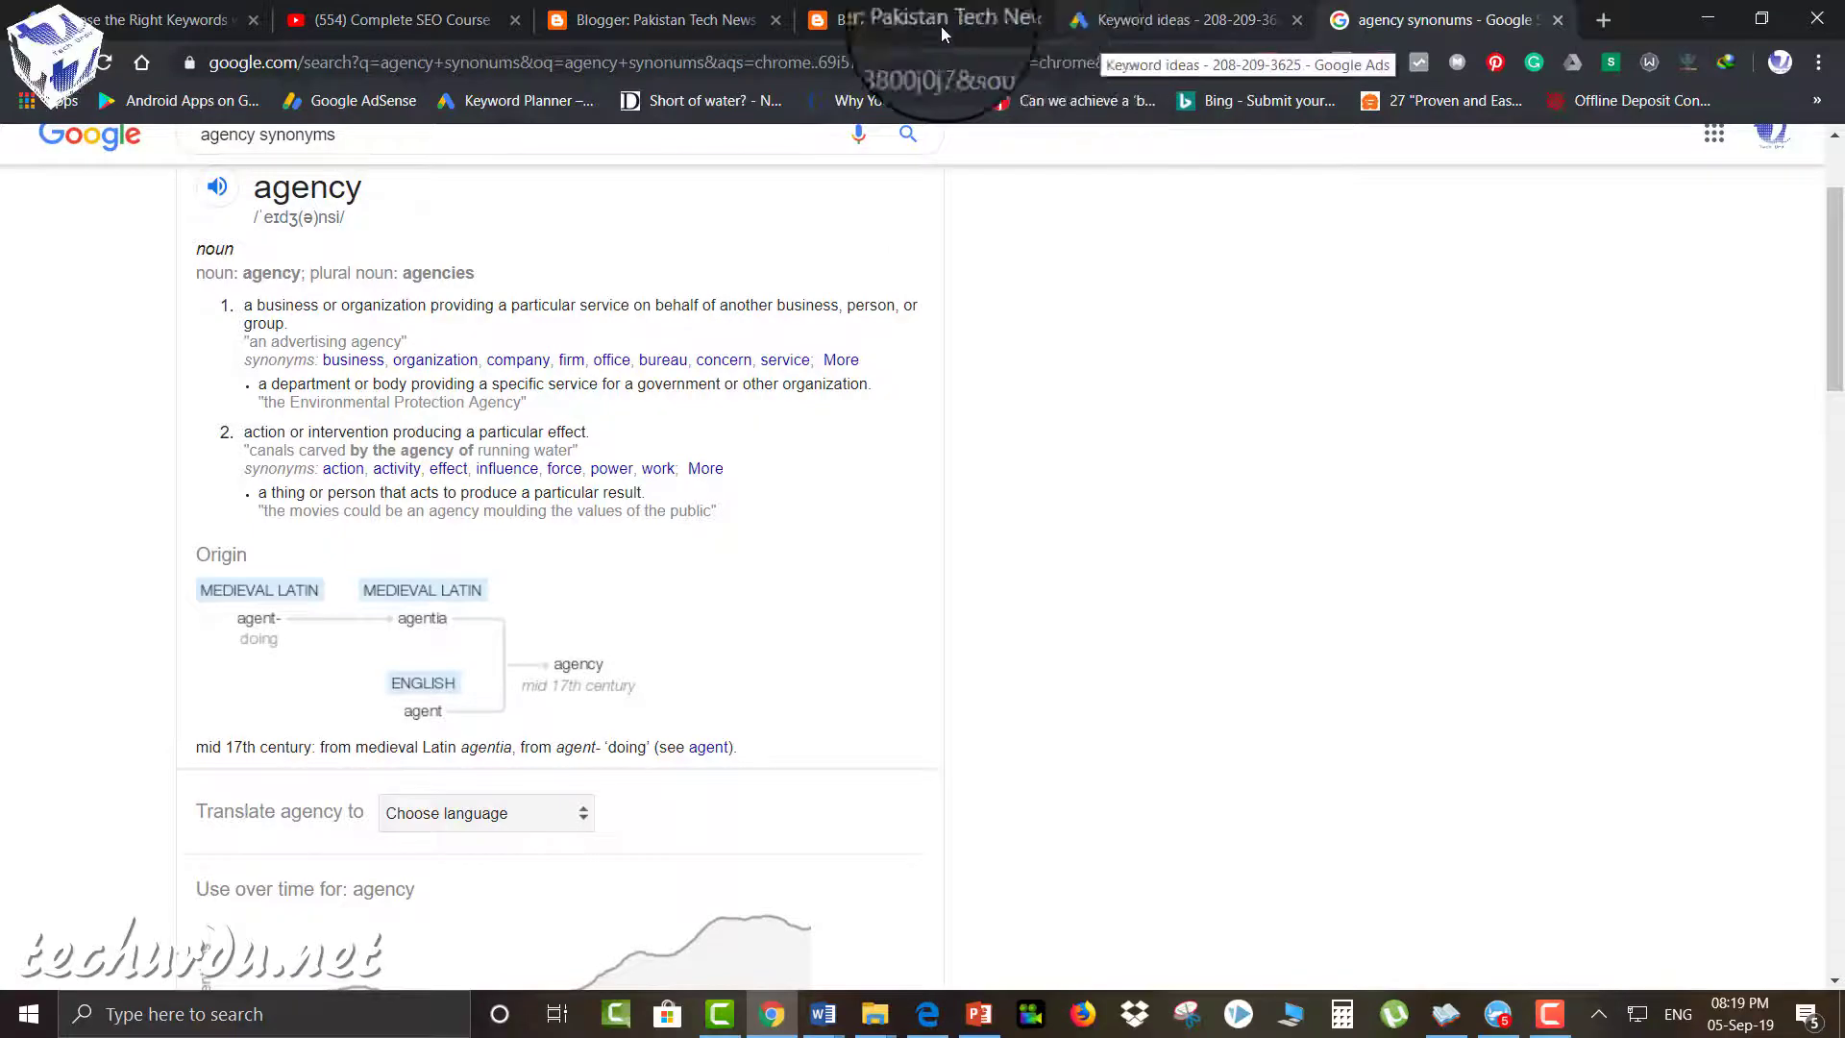
Check further keyword ideas in Keyword Planner and try seoagency8954.blogspot.com as the blog address, then remove the added digits.
left_click(1232, 23)
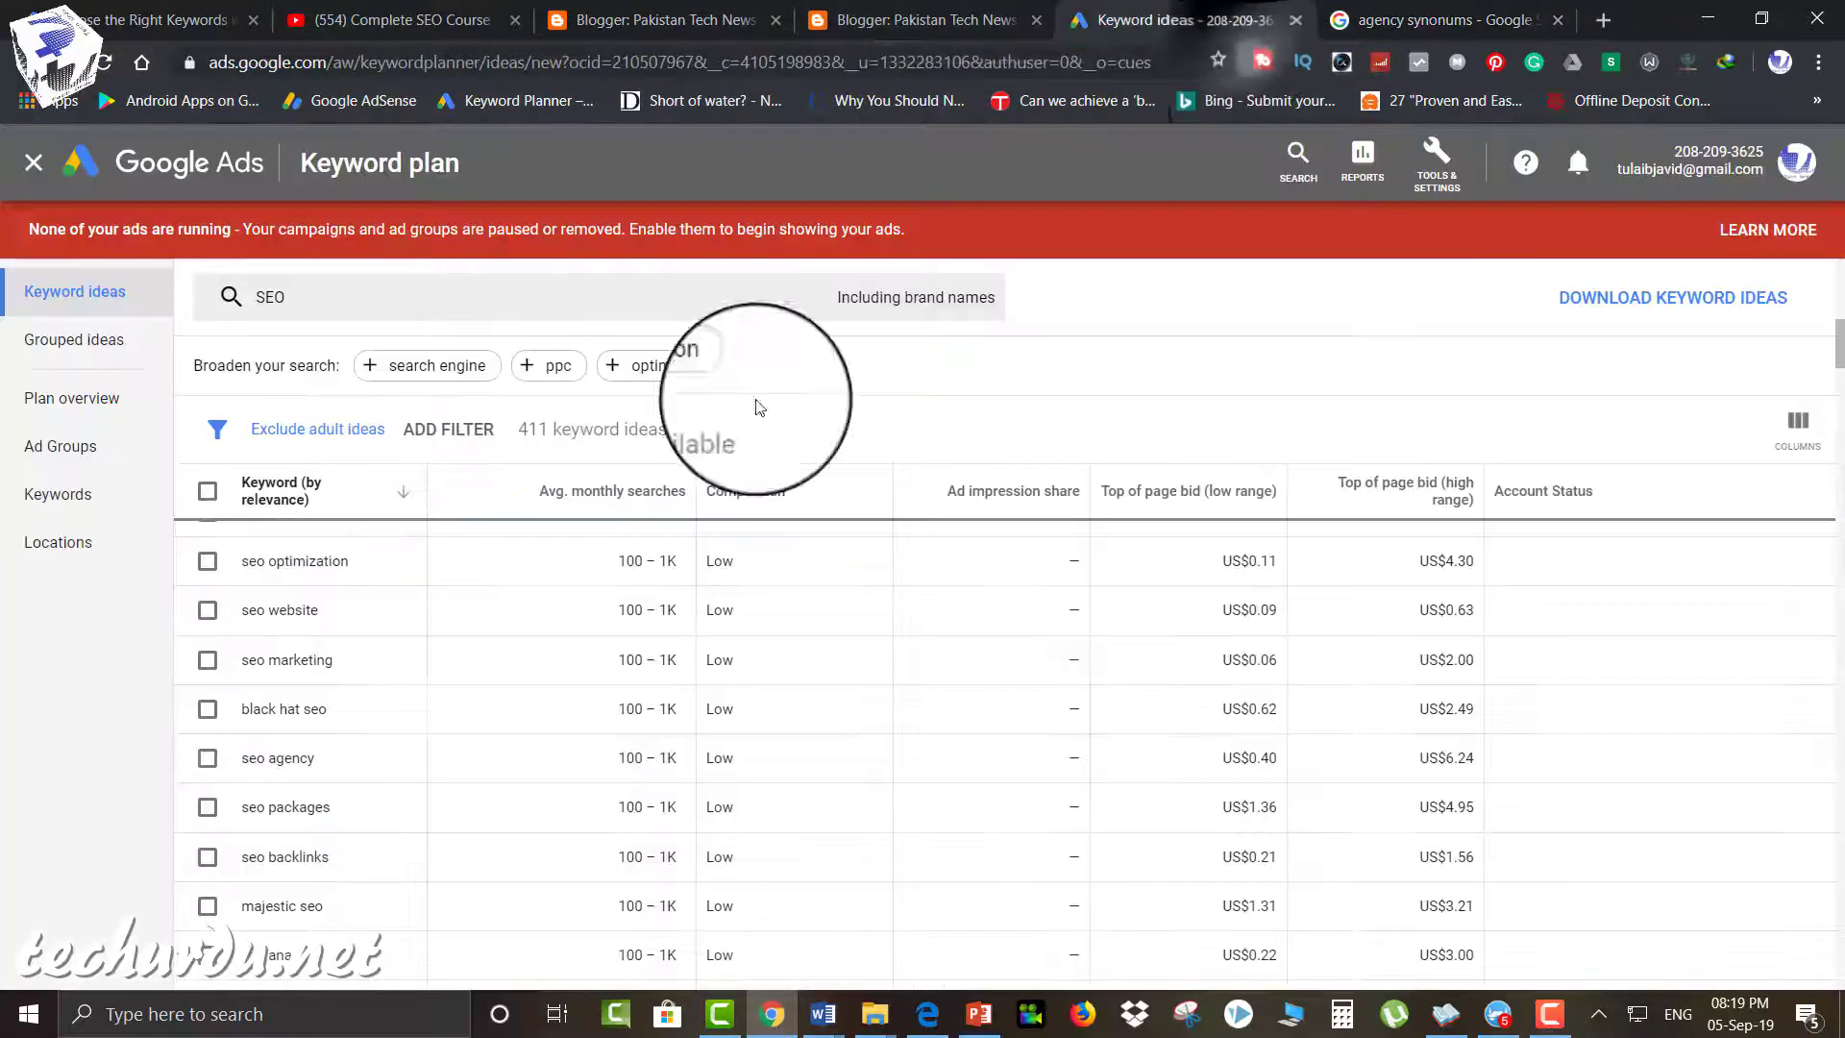
scroll(420, 702, "down", 2)
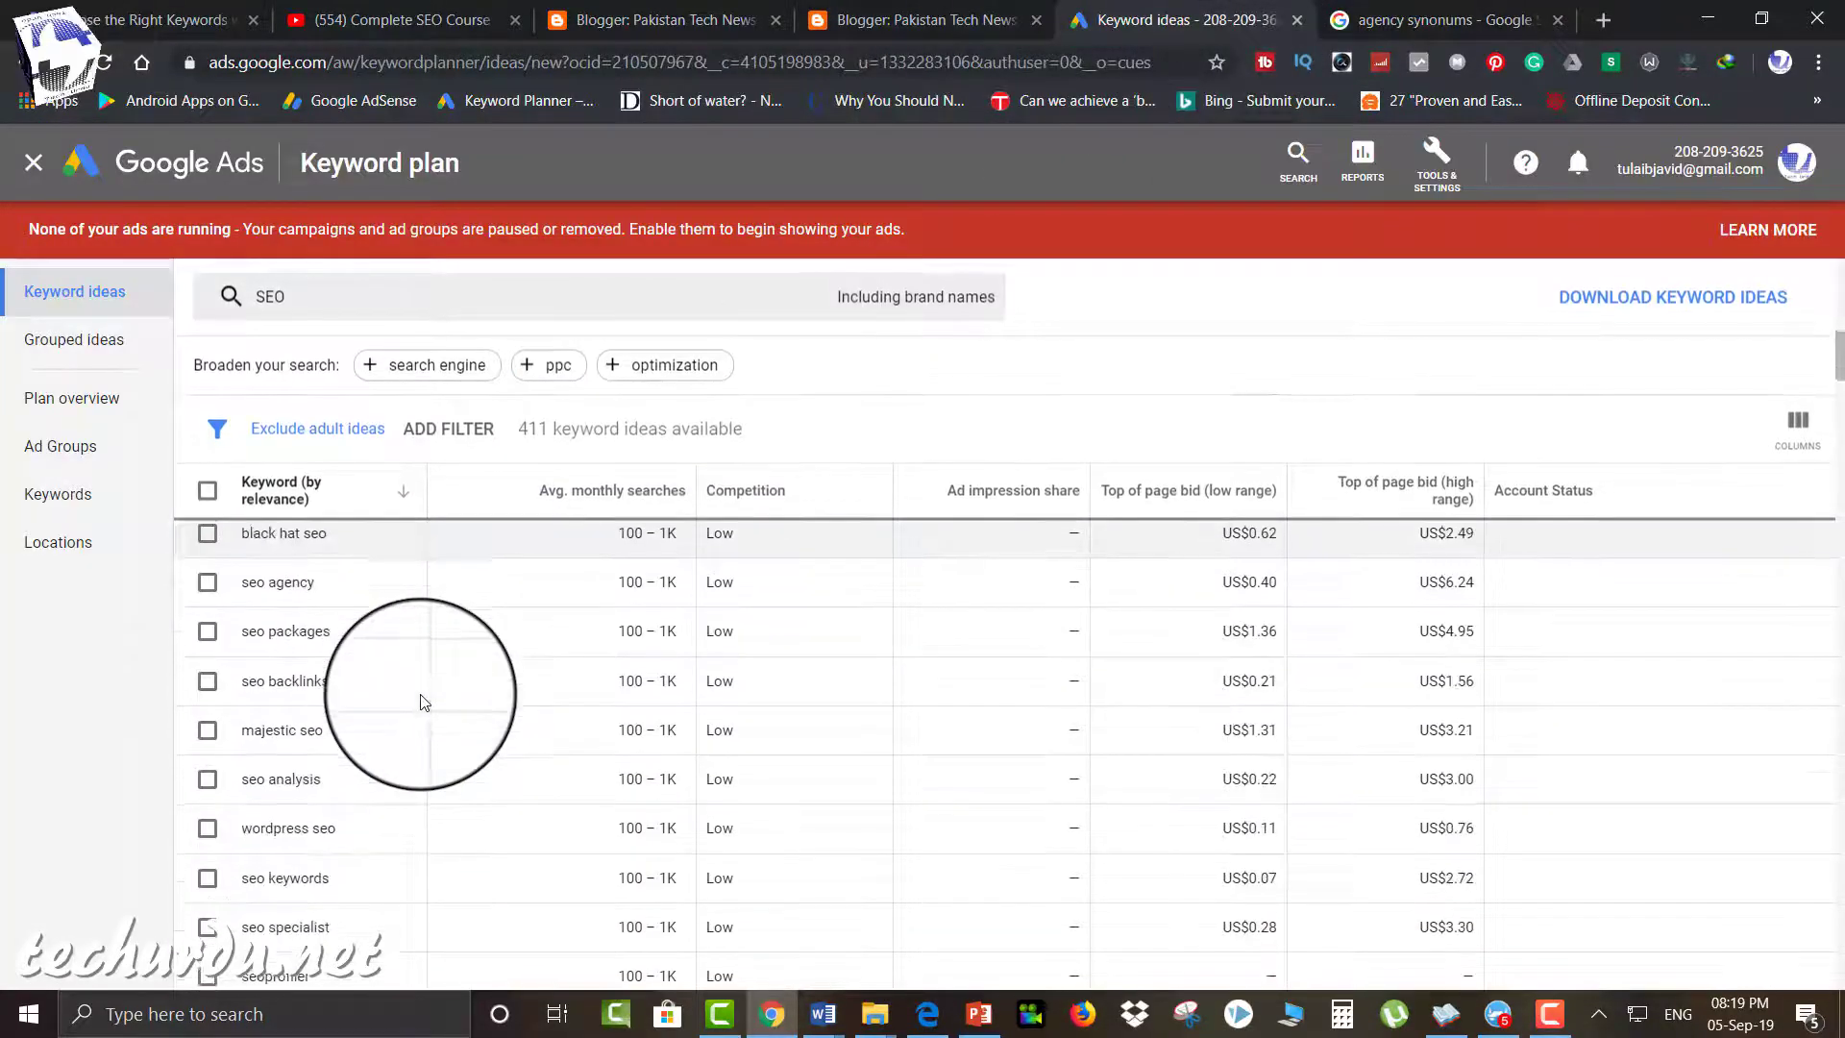
left_click(843, 27)
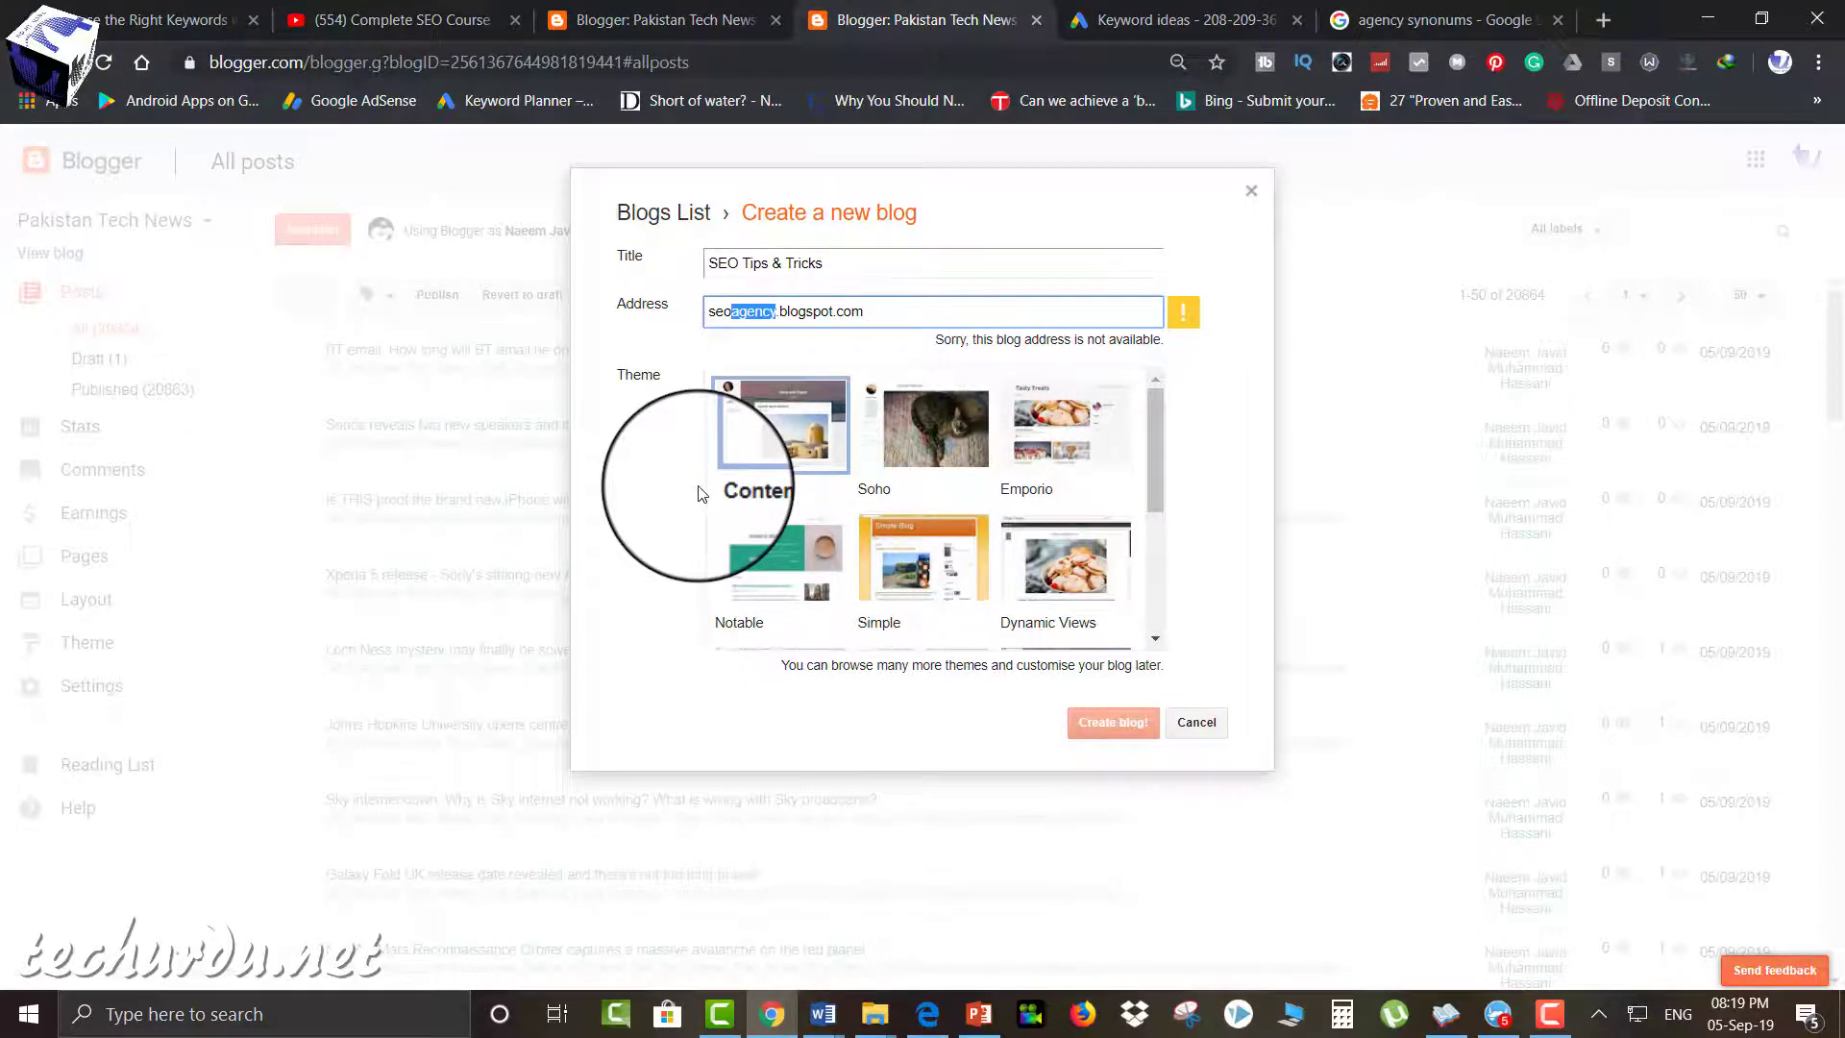
key("Right")
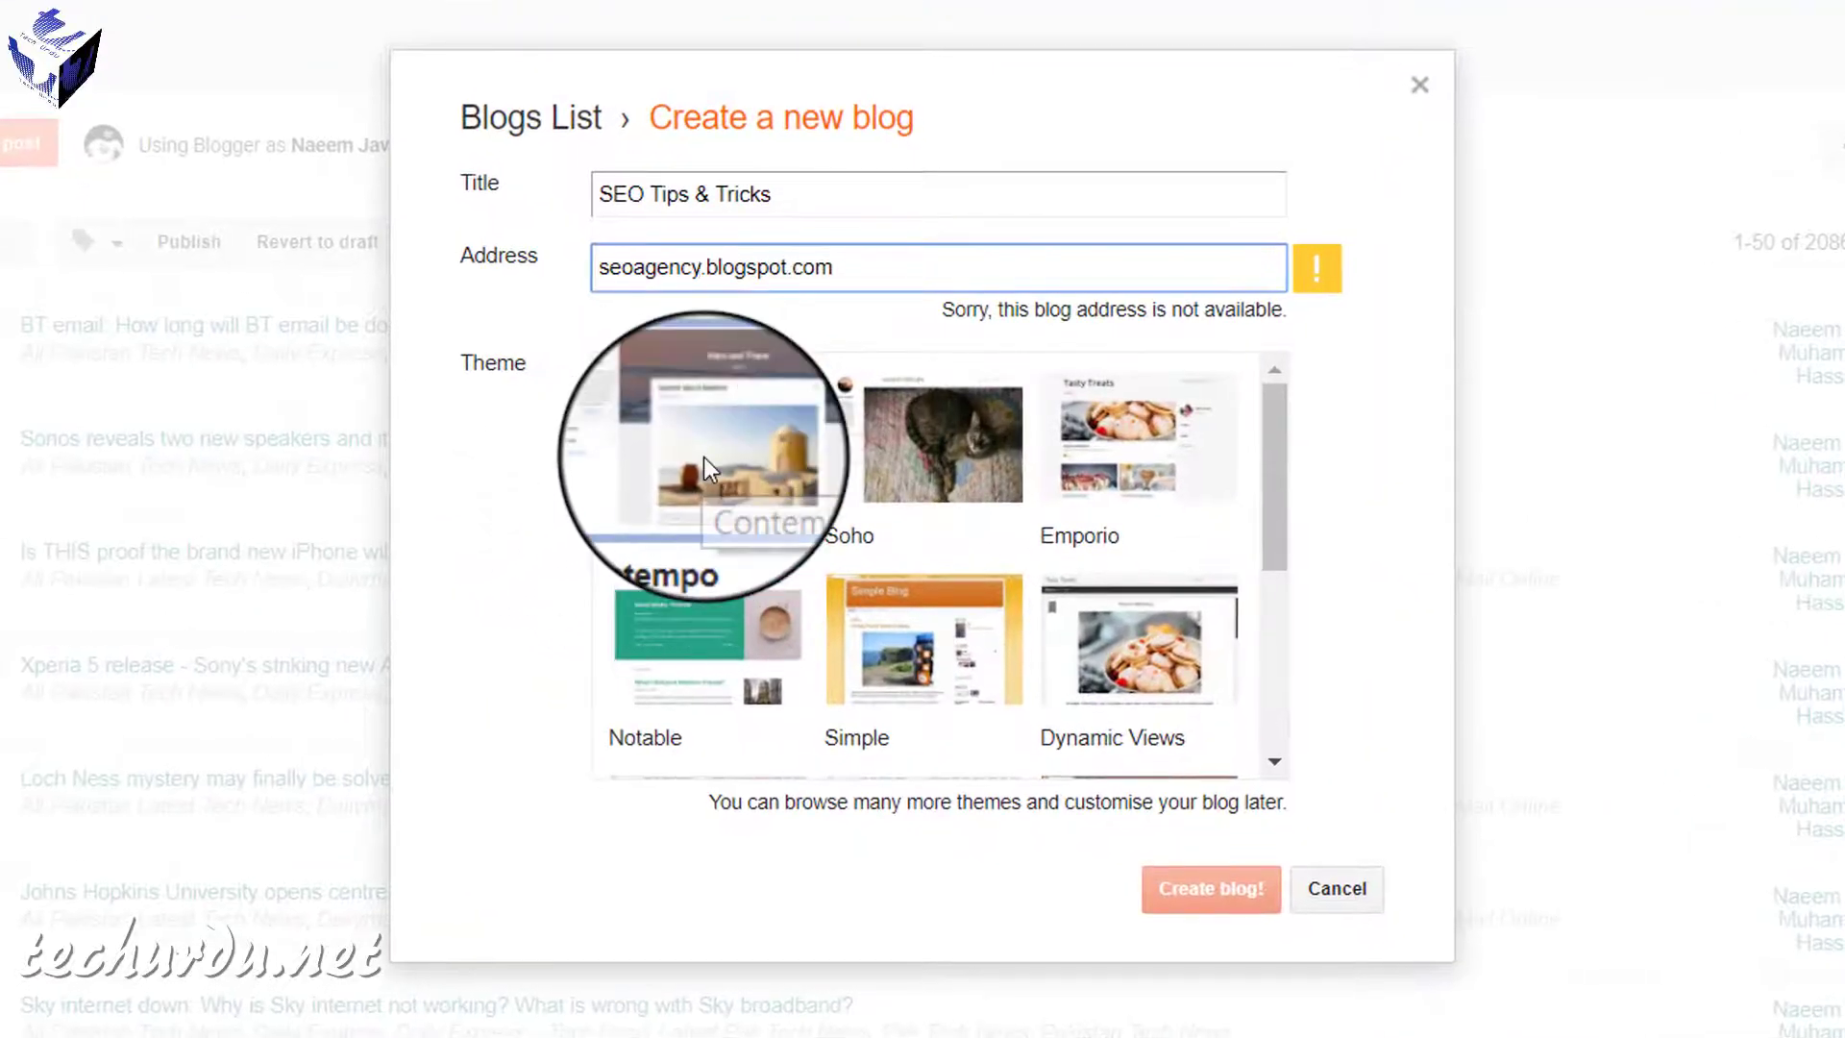
type("8954")
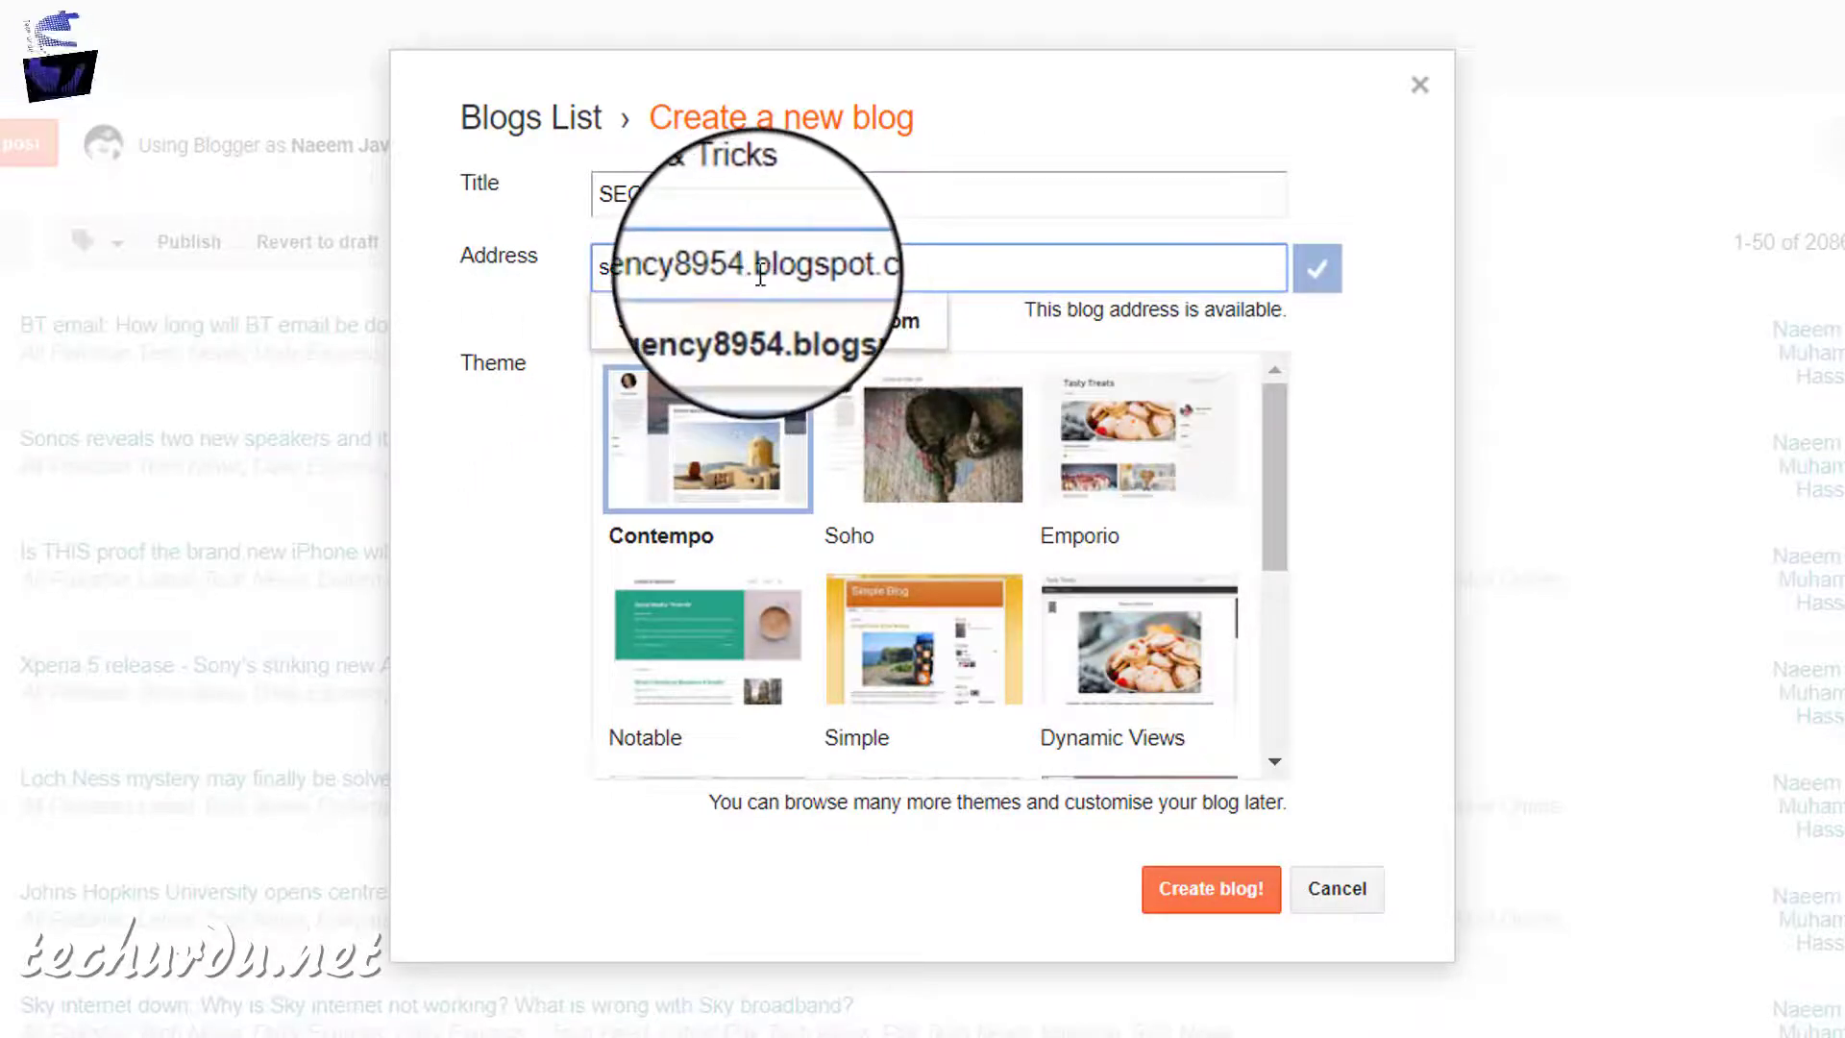
key("BackSpace")
key("BackSpace")
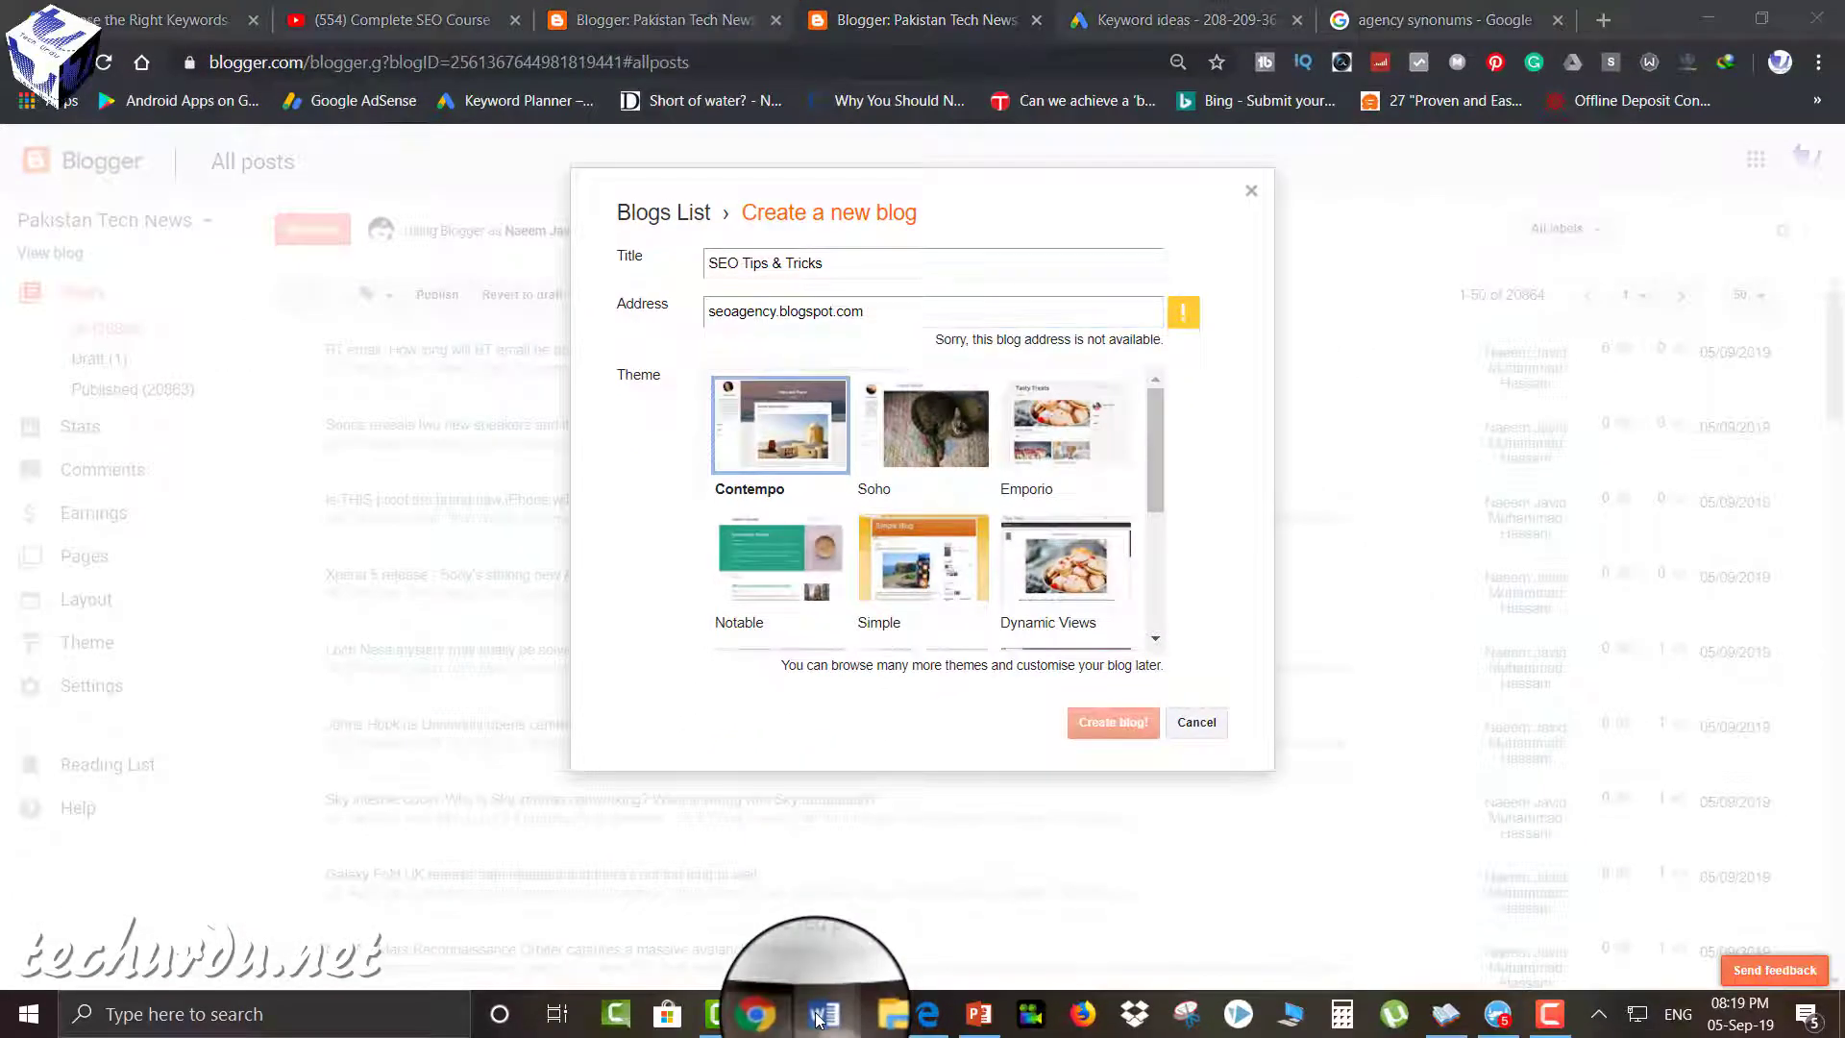
Switch to the Word document and review the list of candidate blogspot addresses, picking out seokw.blogspot.com.
mouse_move(817, 1017)
left_click(1081, 961)
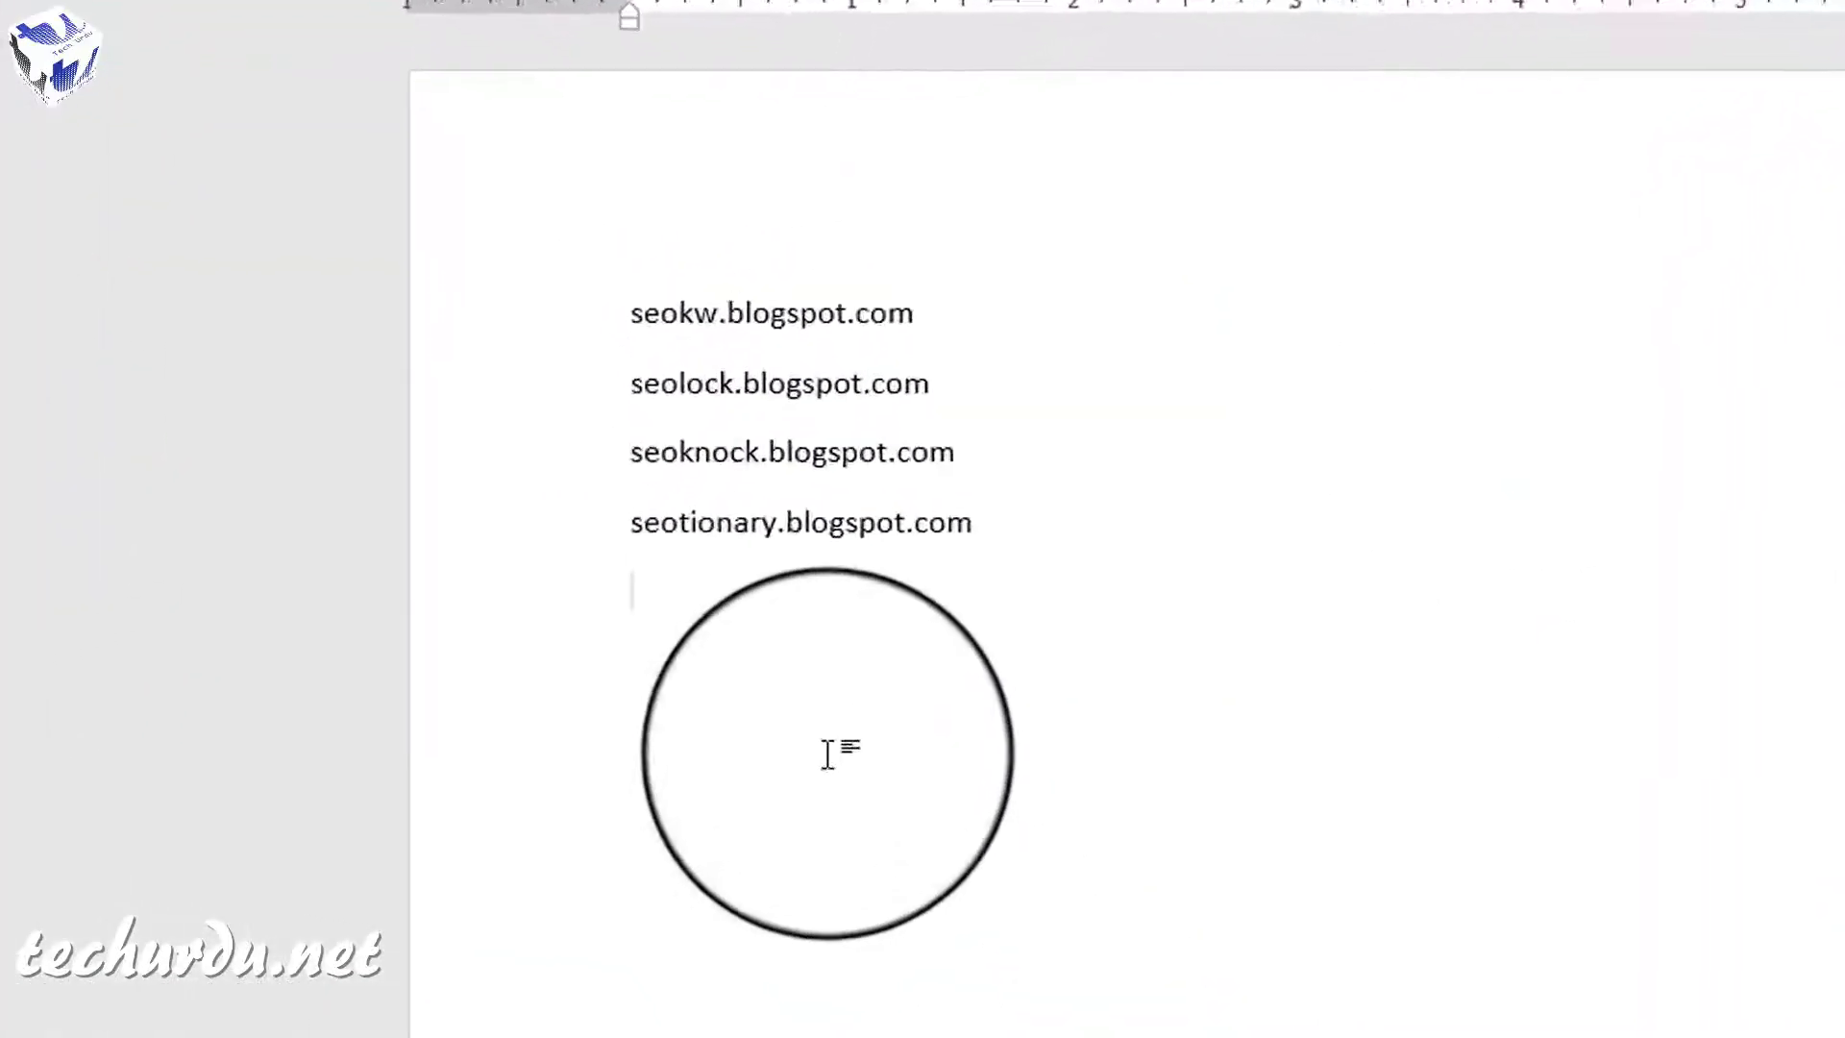
left_click_drag(985, 538, 488, 263)
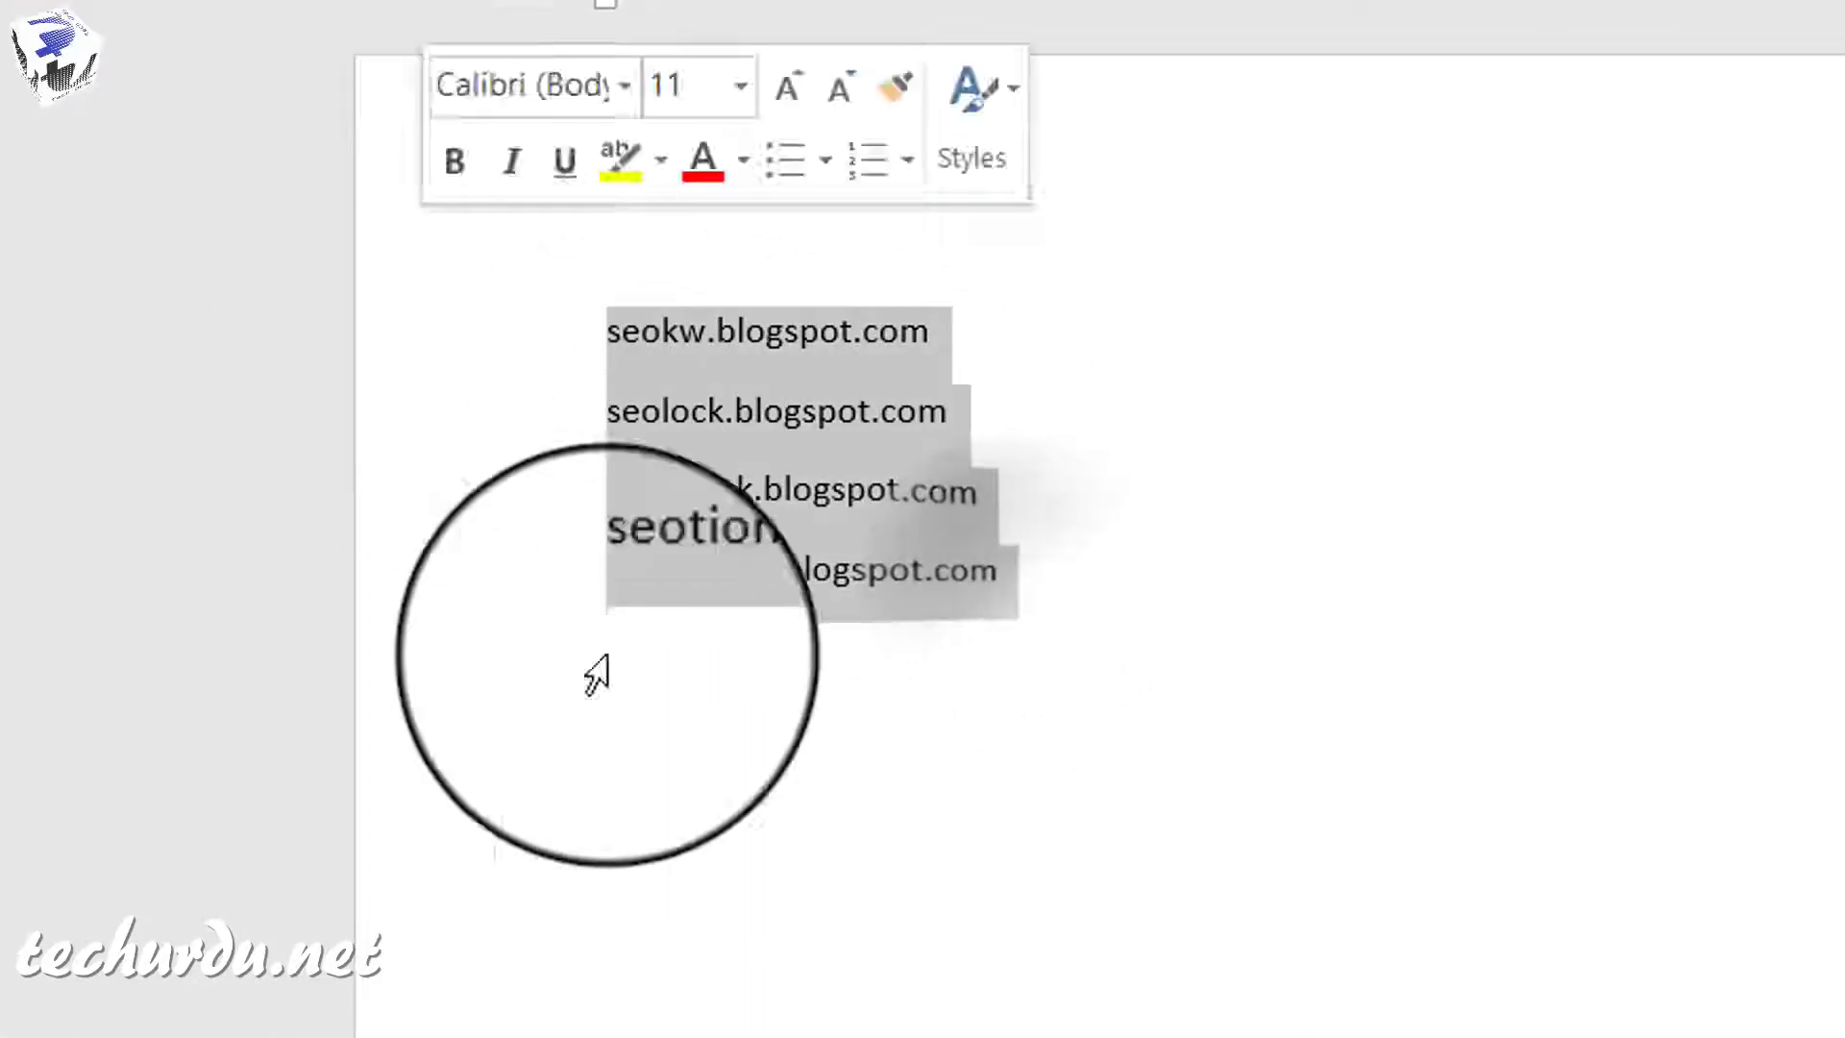
left_click(741, 867)
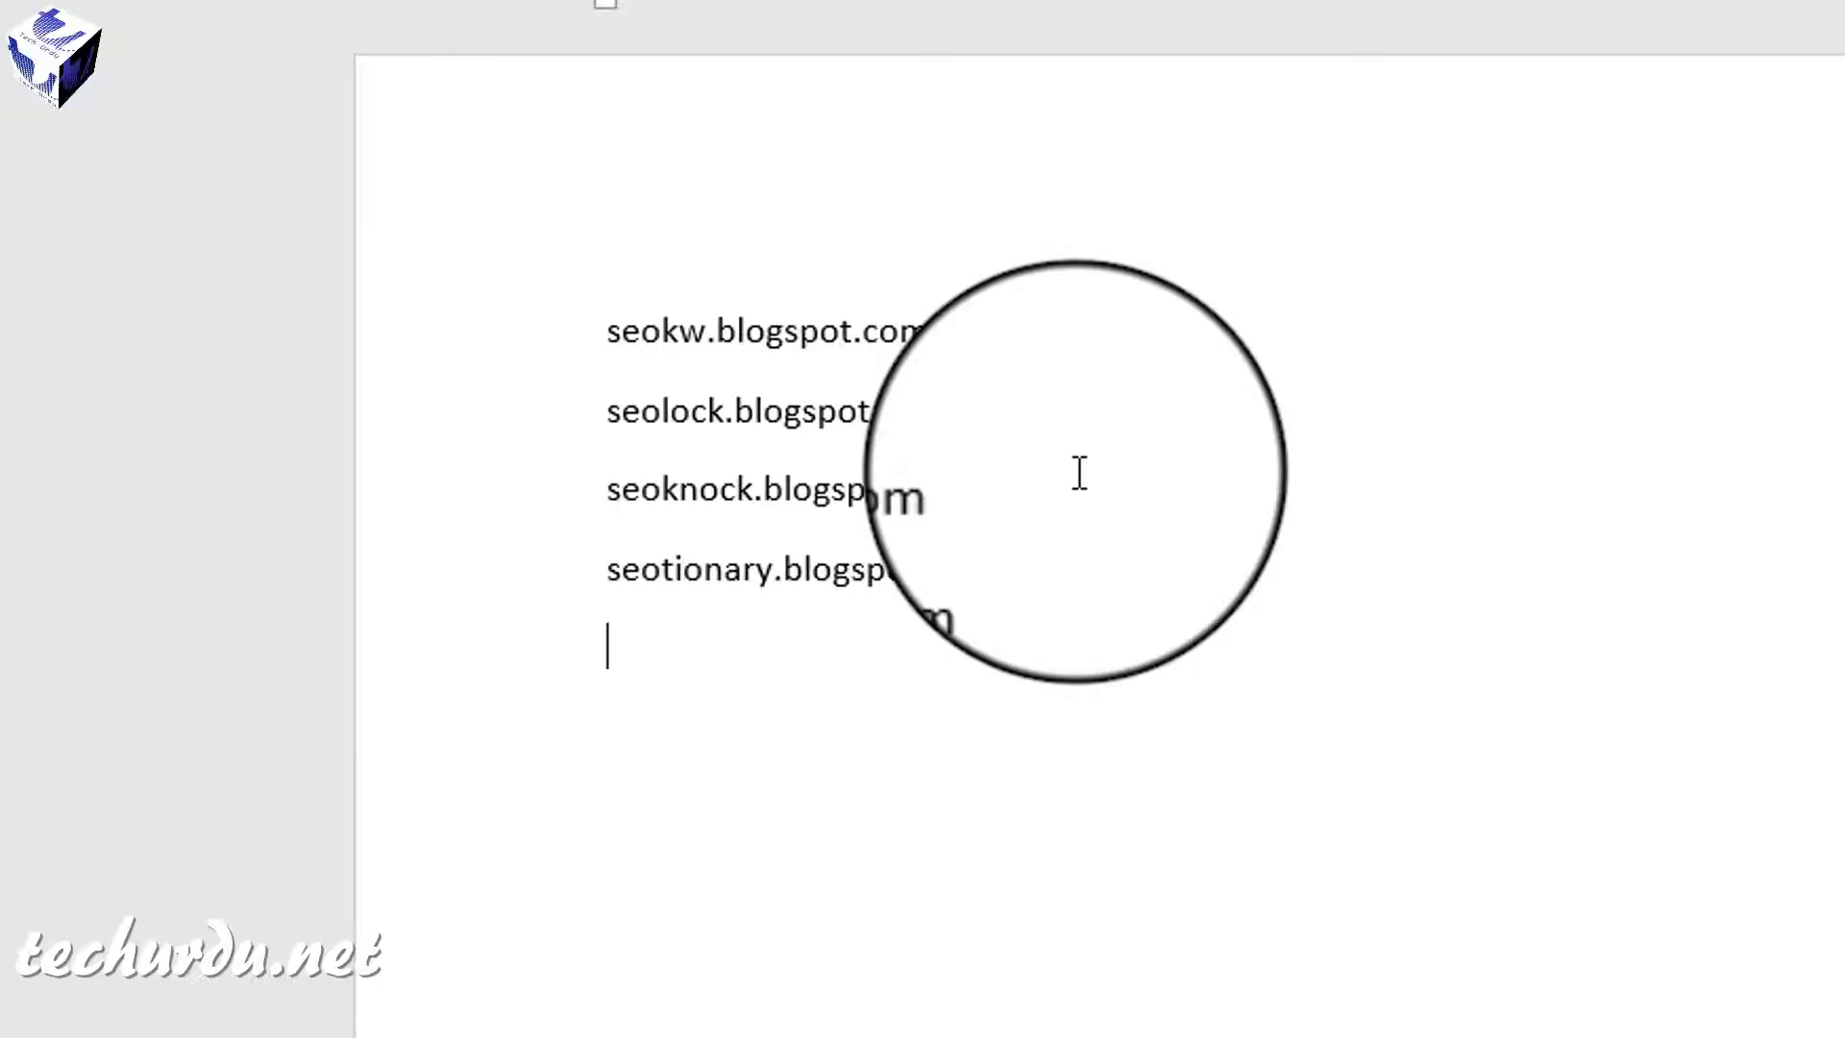
left_click(940, 325)
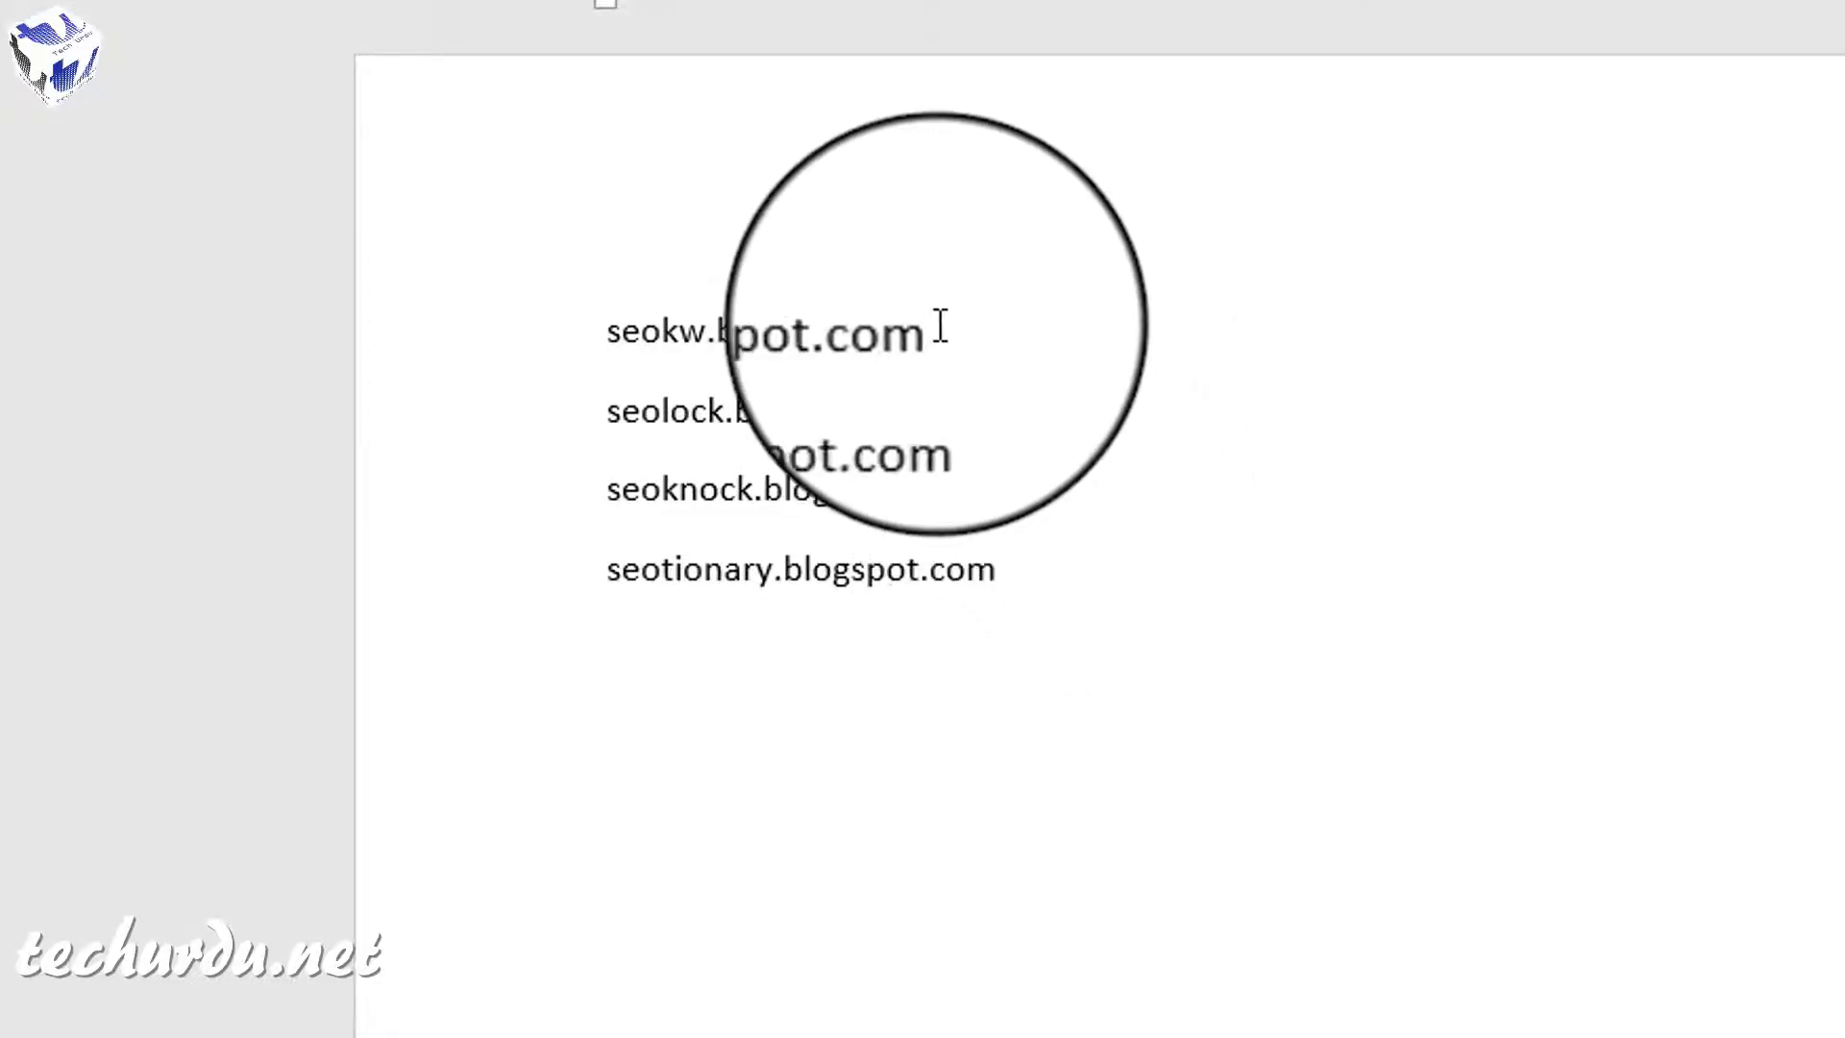
triple_click(940, 325)
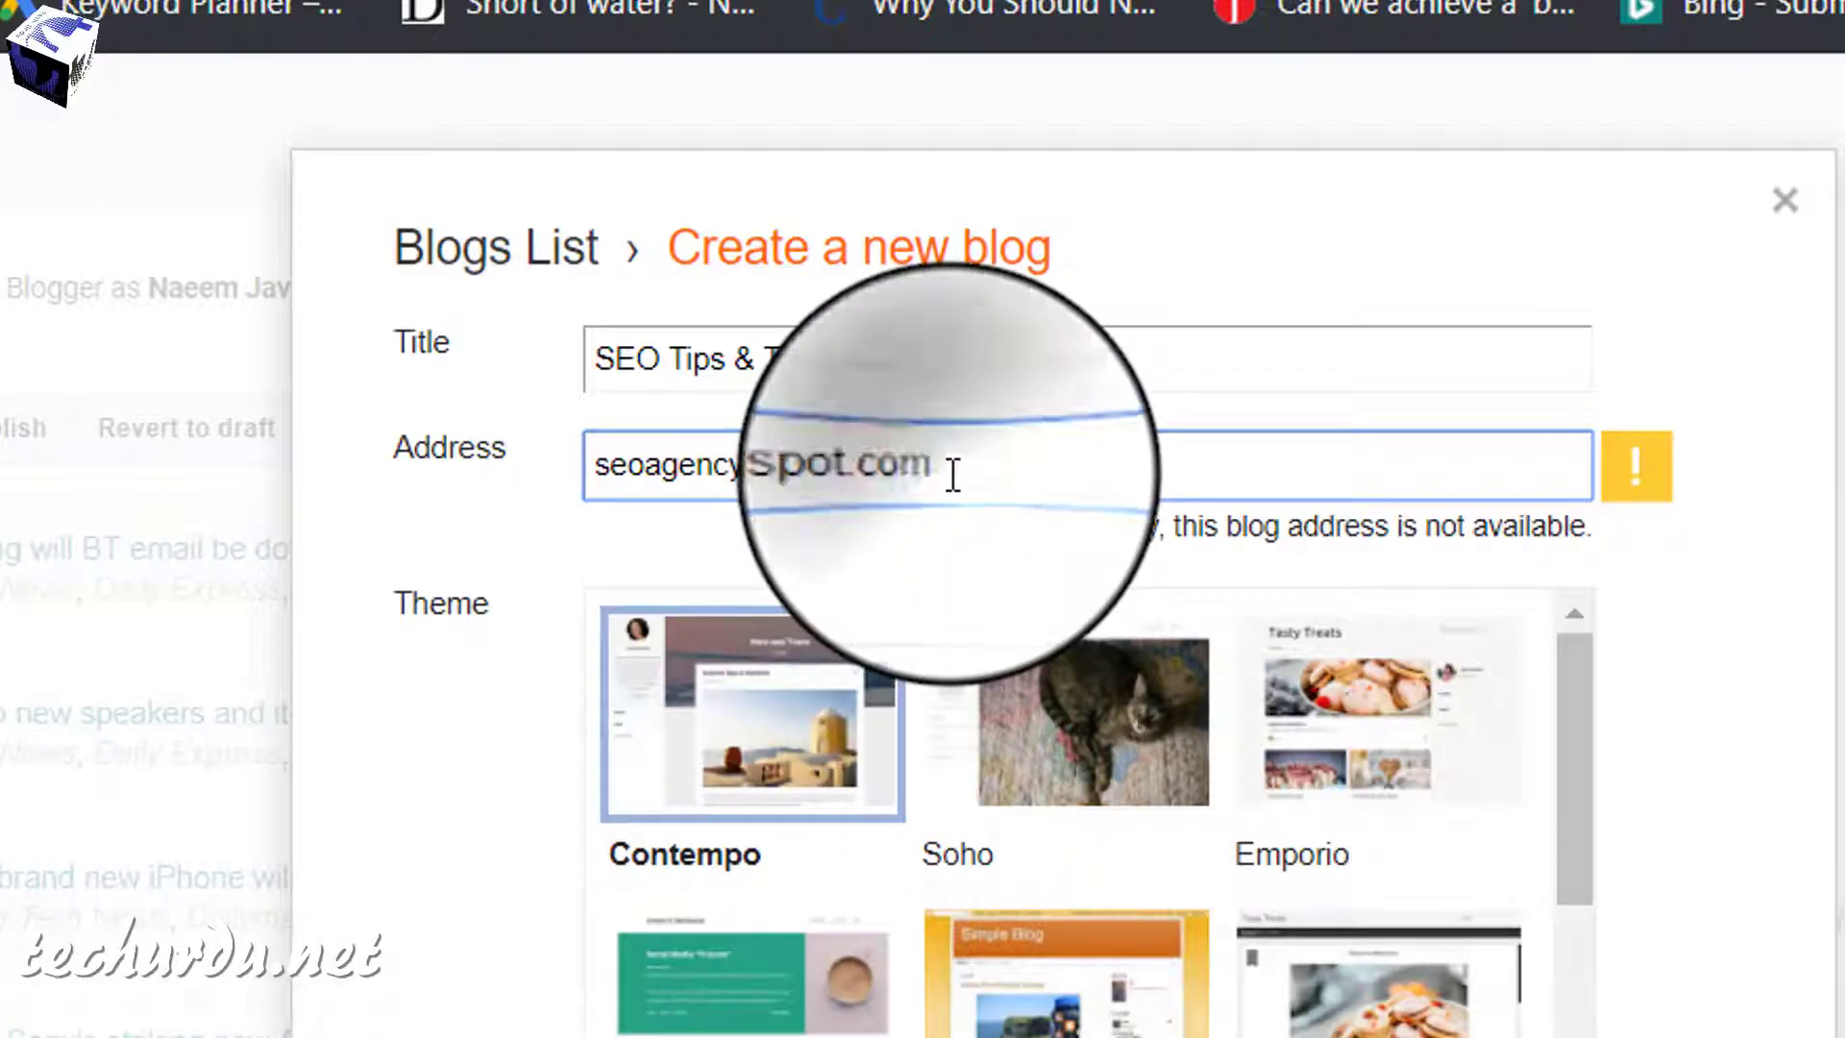
Change the blog address to seokw.blogspot.com and create the blog with the Contempo theme.
left_click_drag(951, 474, 618, 477)
type("kw")
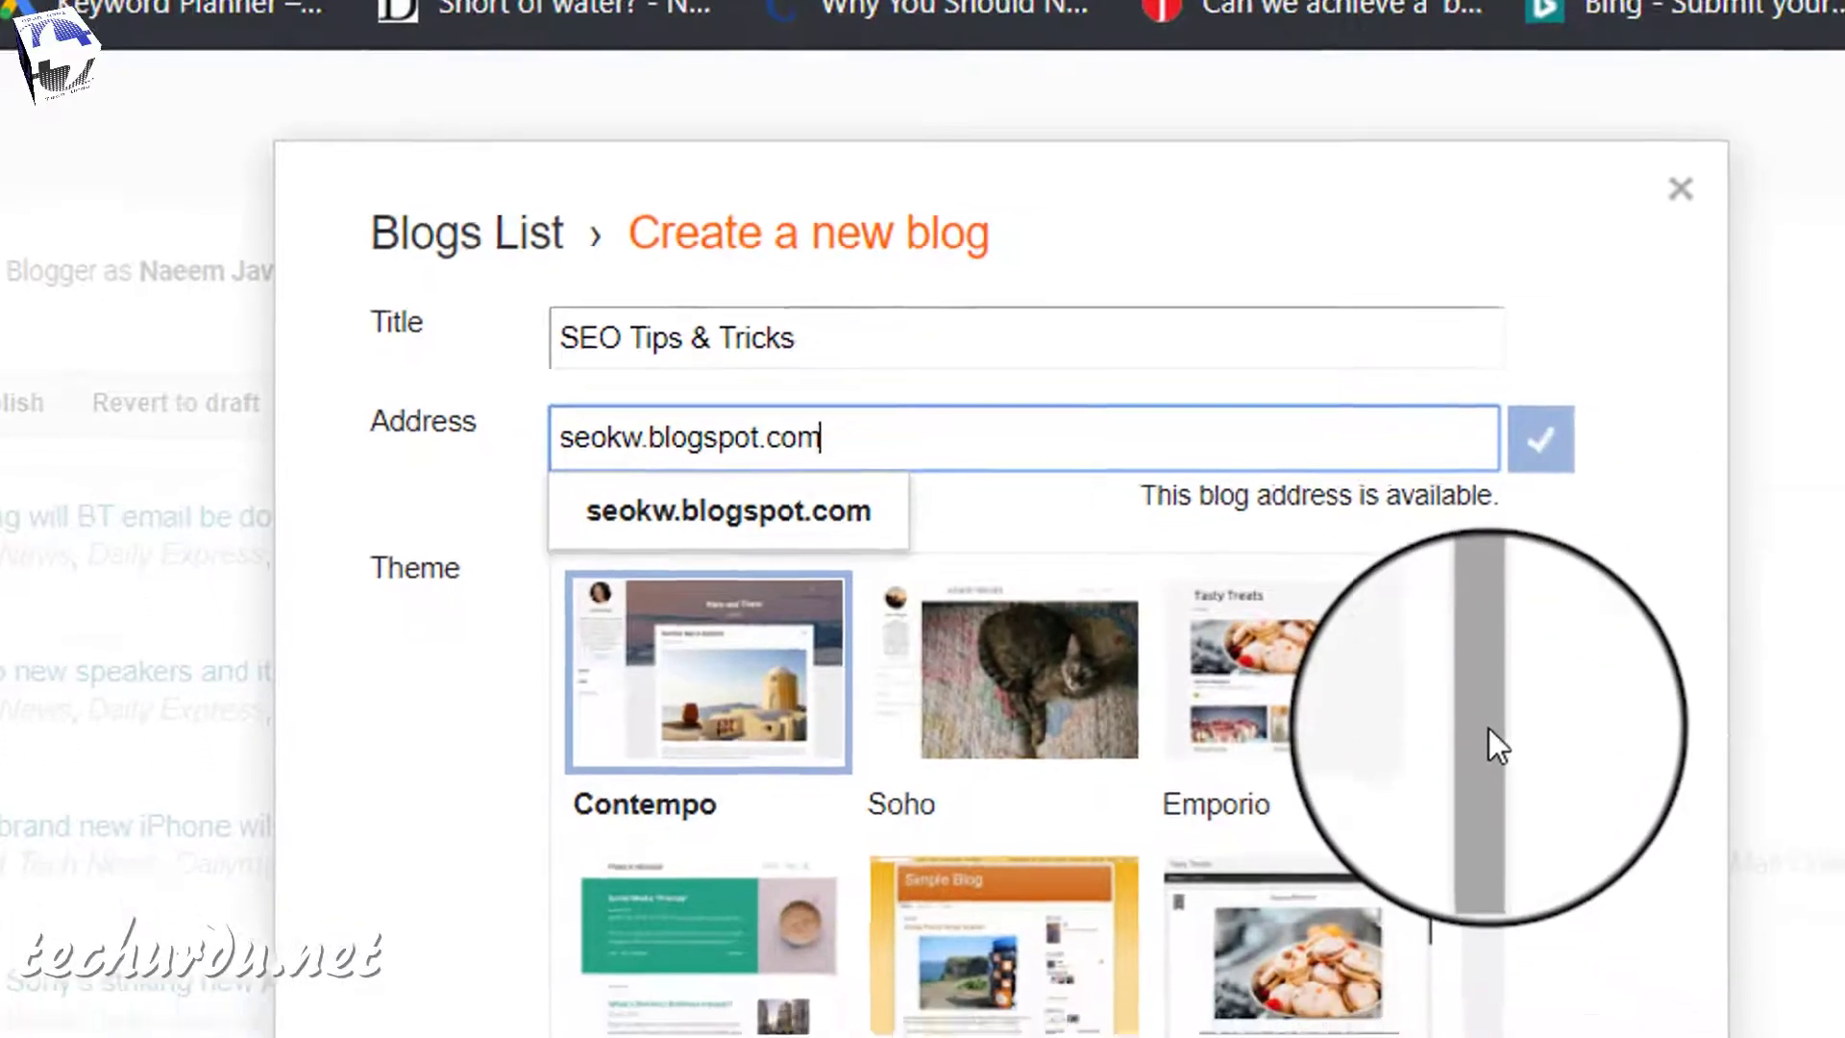
left_click_drag(1576, 797, 1569, 1009)
left_click_drag(1099, 705, 1064, 545)
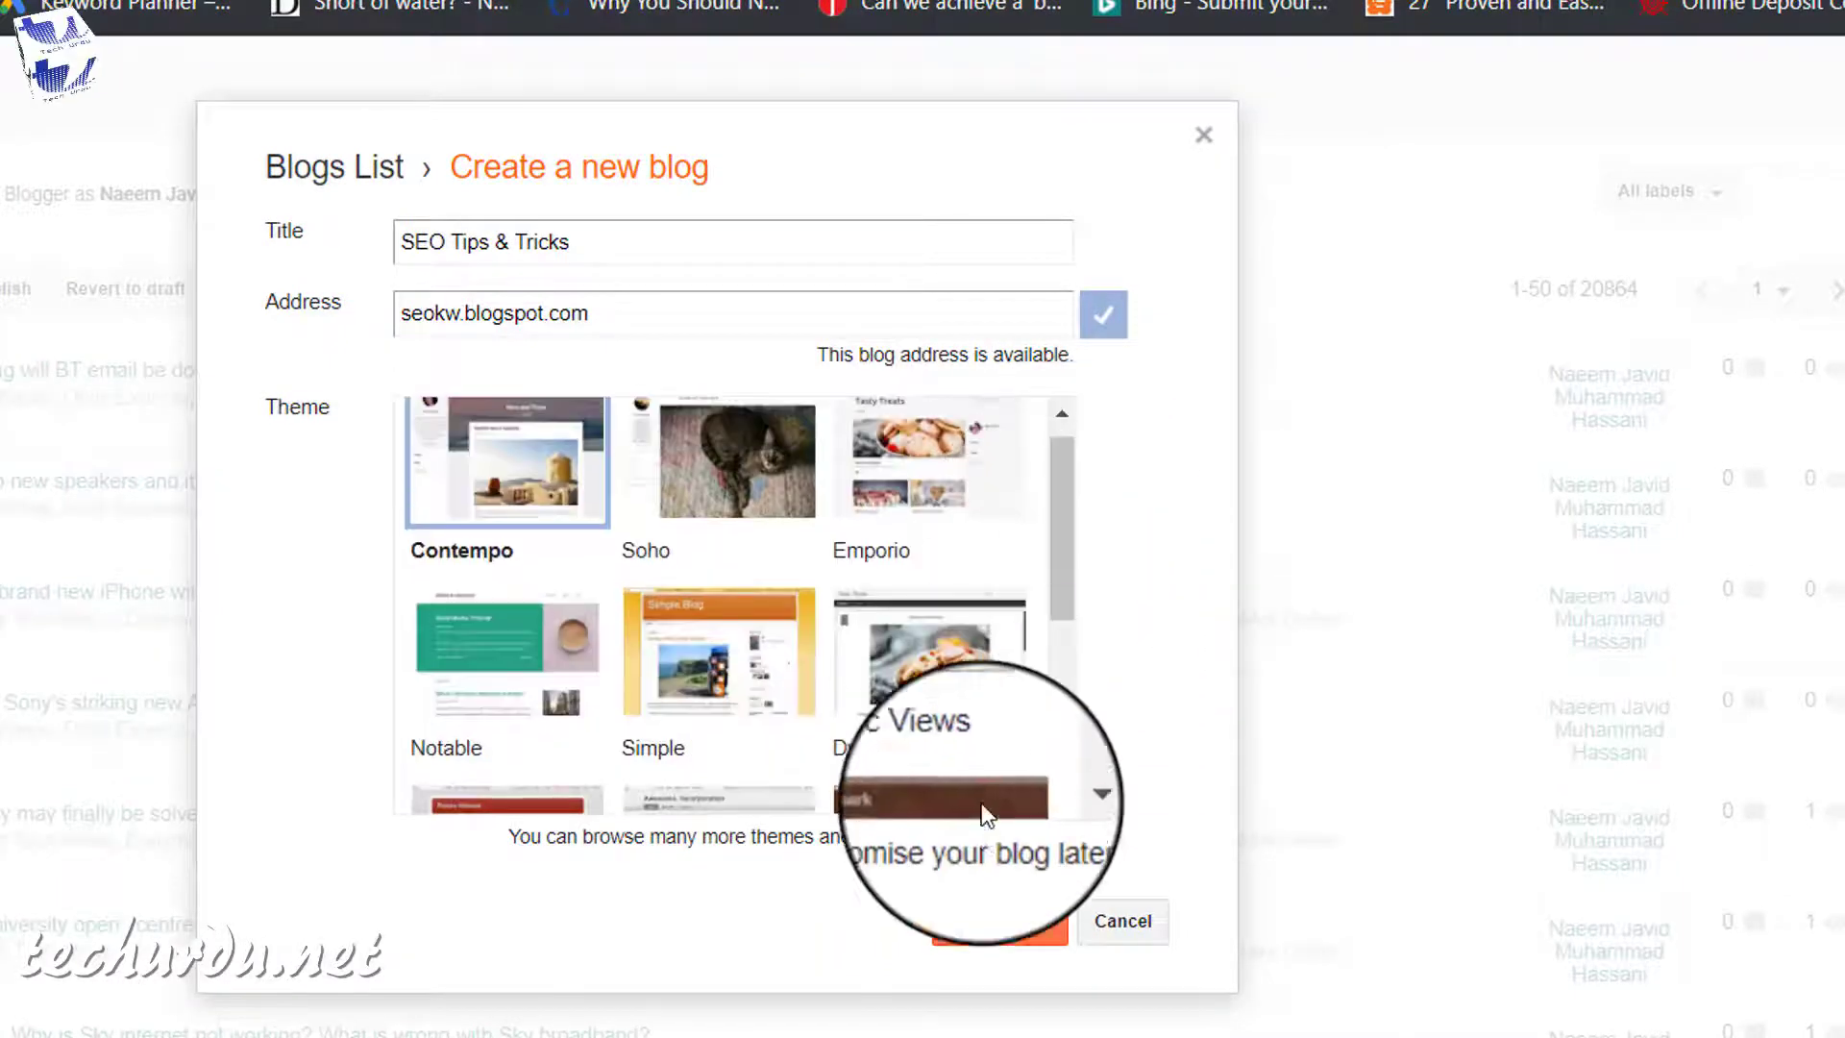
left_click(1000, 923)
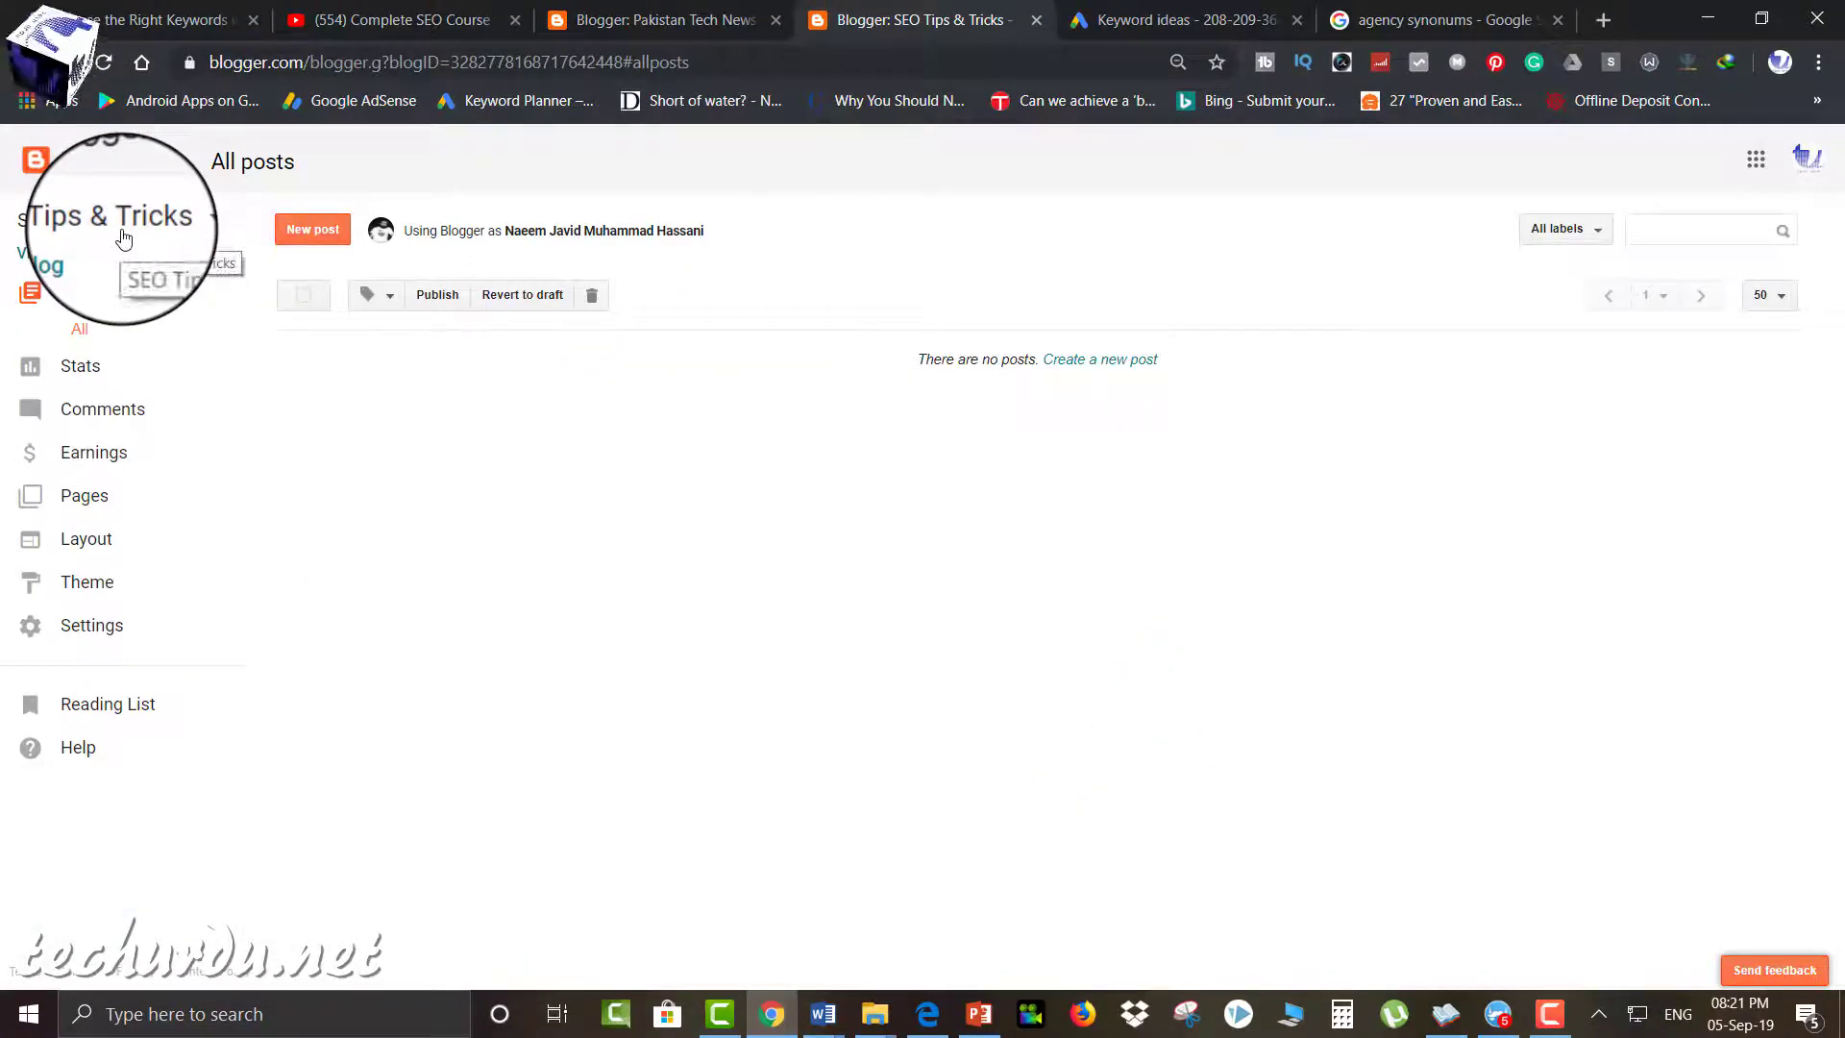
View the new blog's live page and examine the title in the blog's basic settings.
left_click(54, 256)
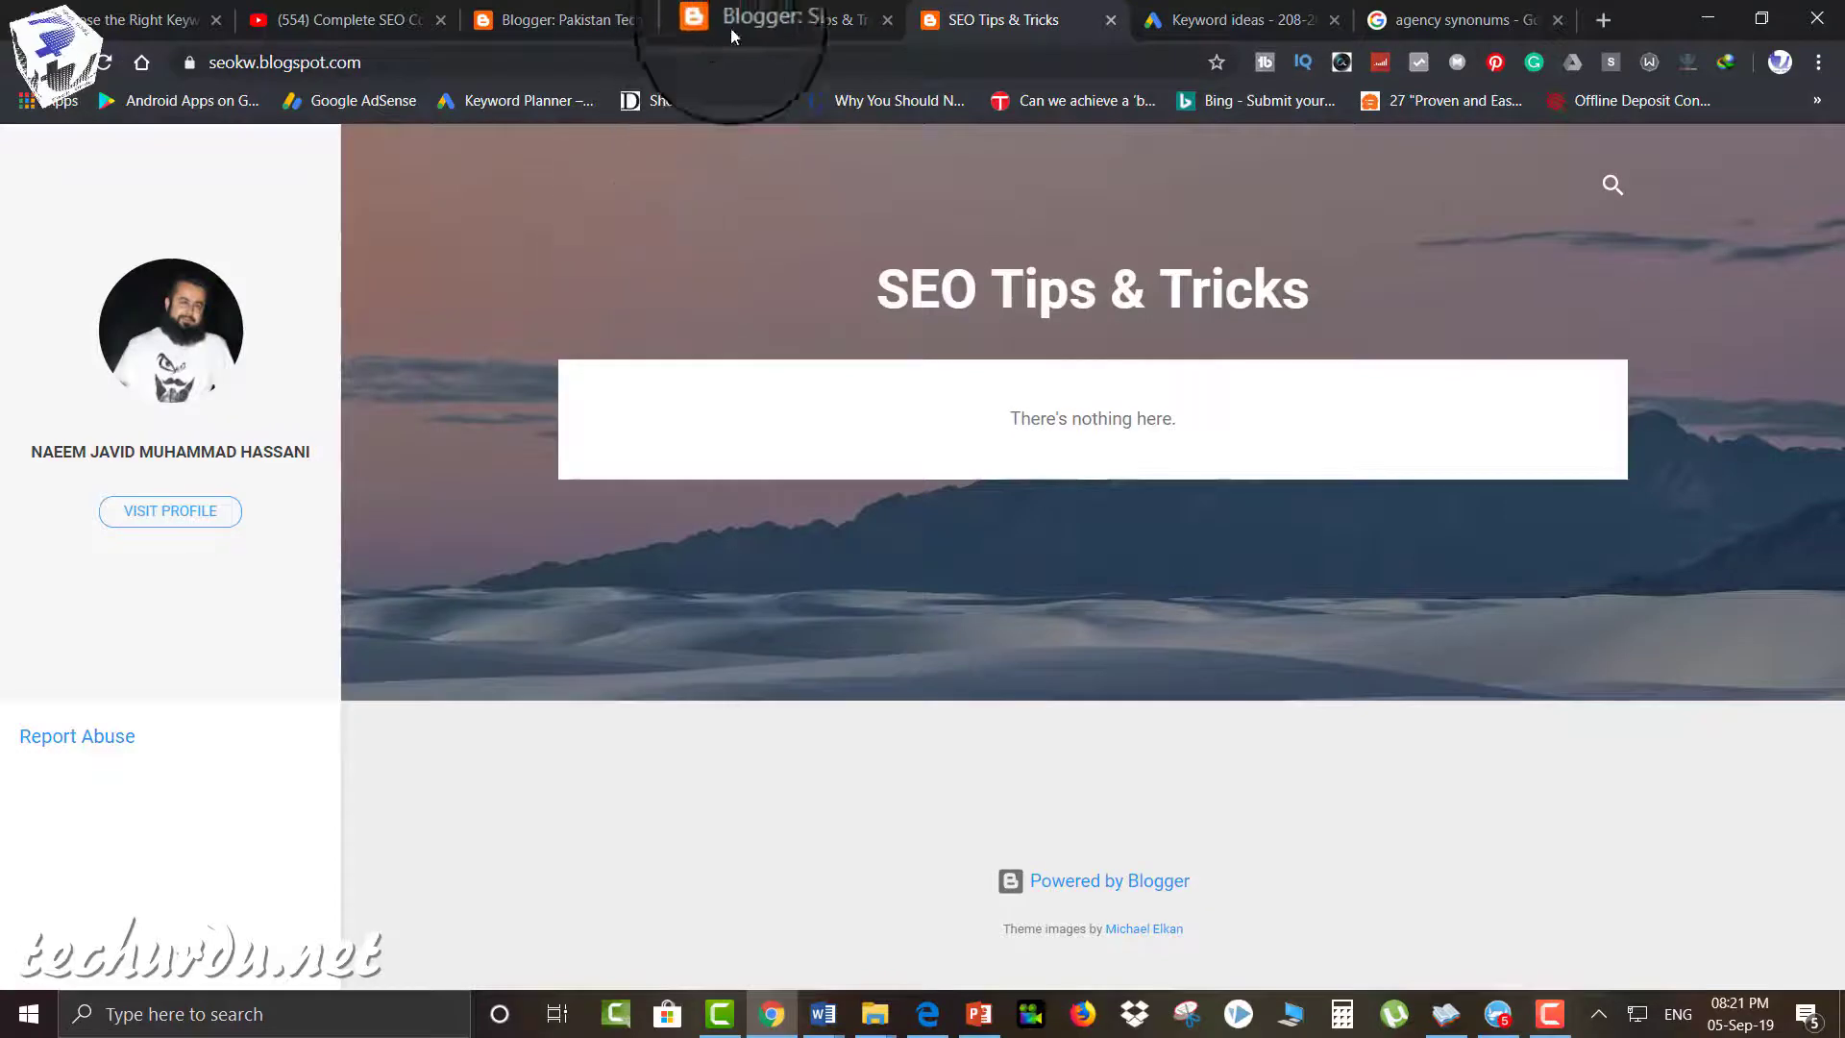
left_click(779, 19)
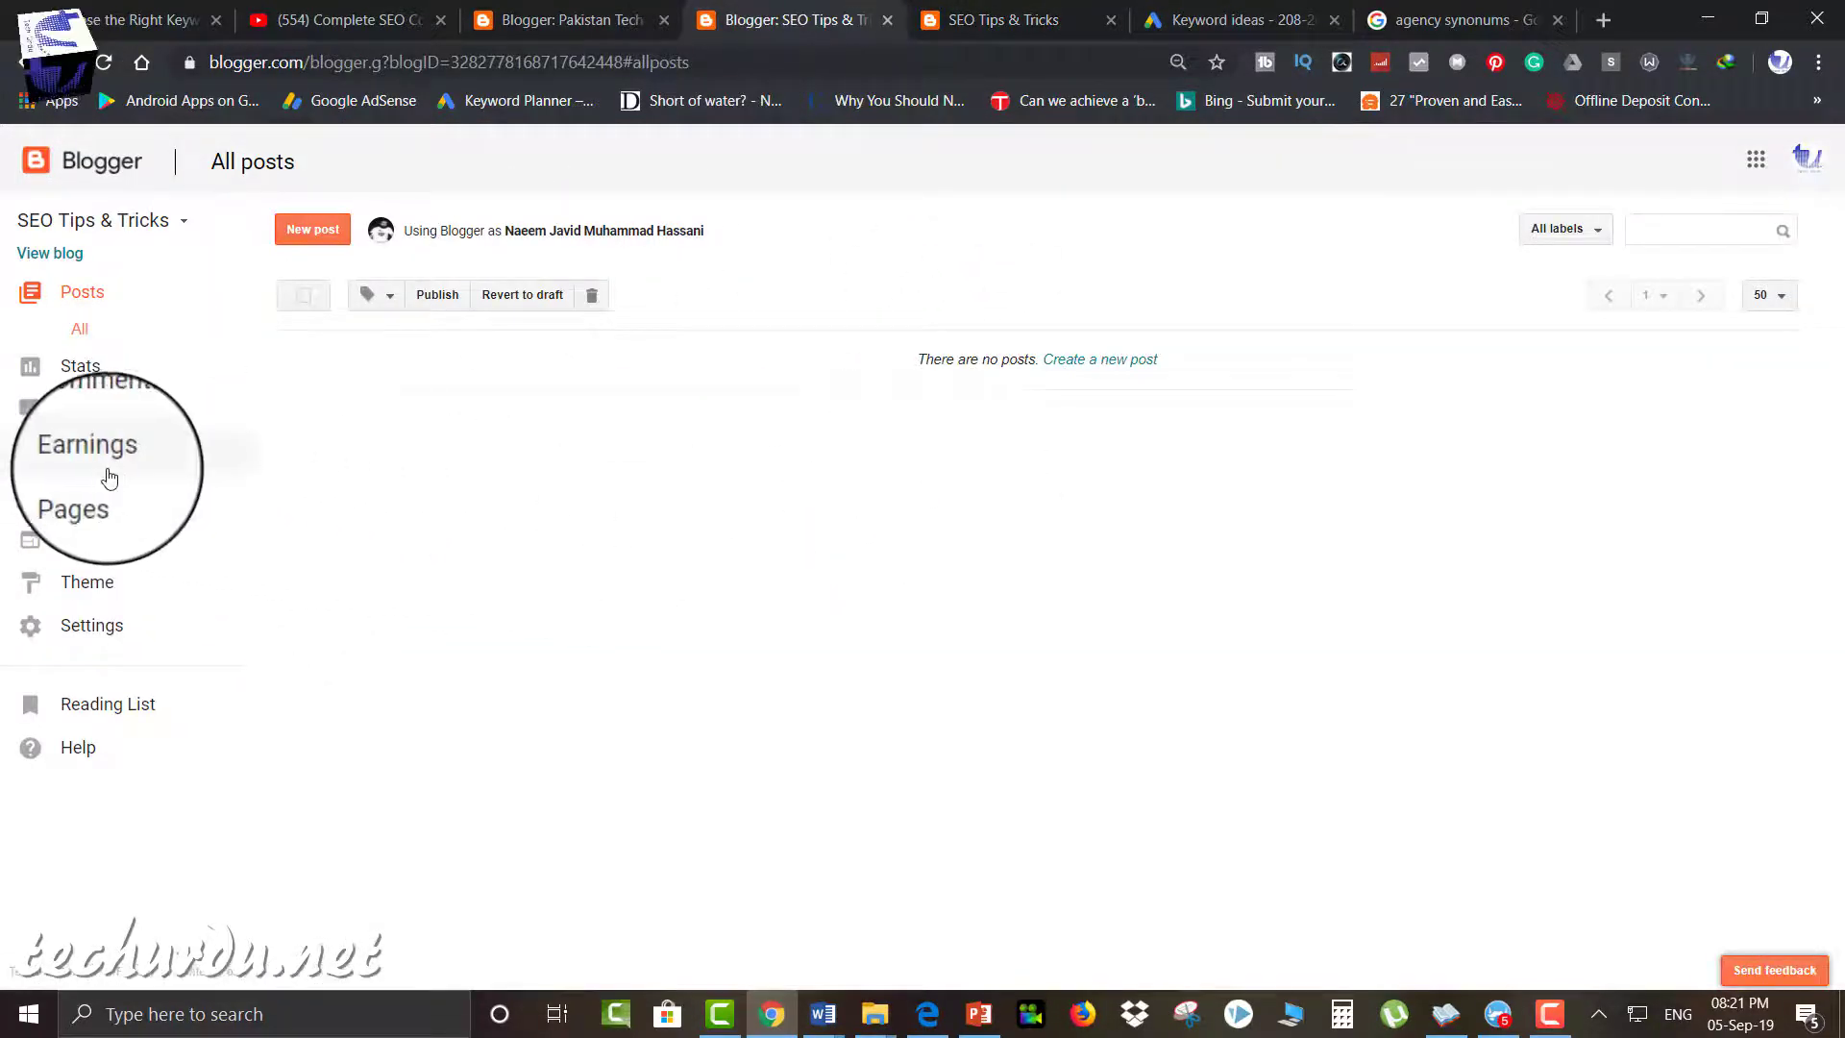
left_click(85, 625)
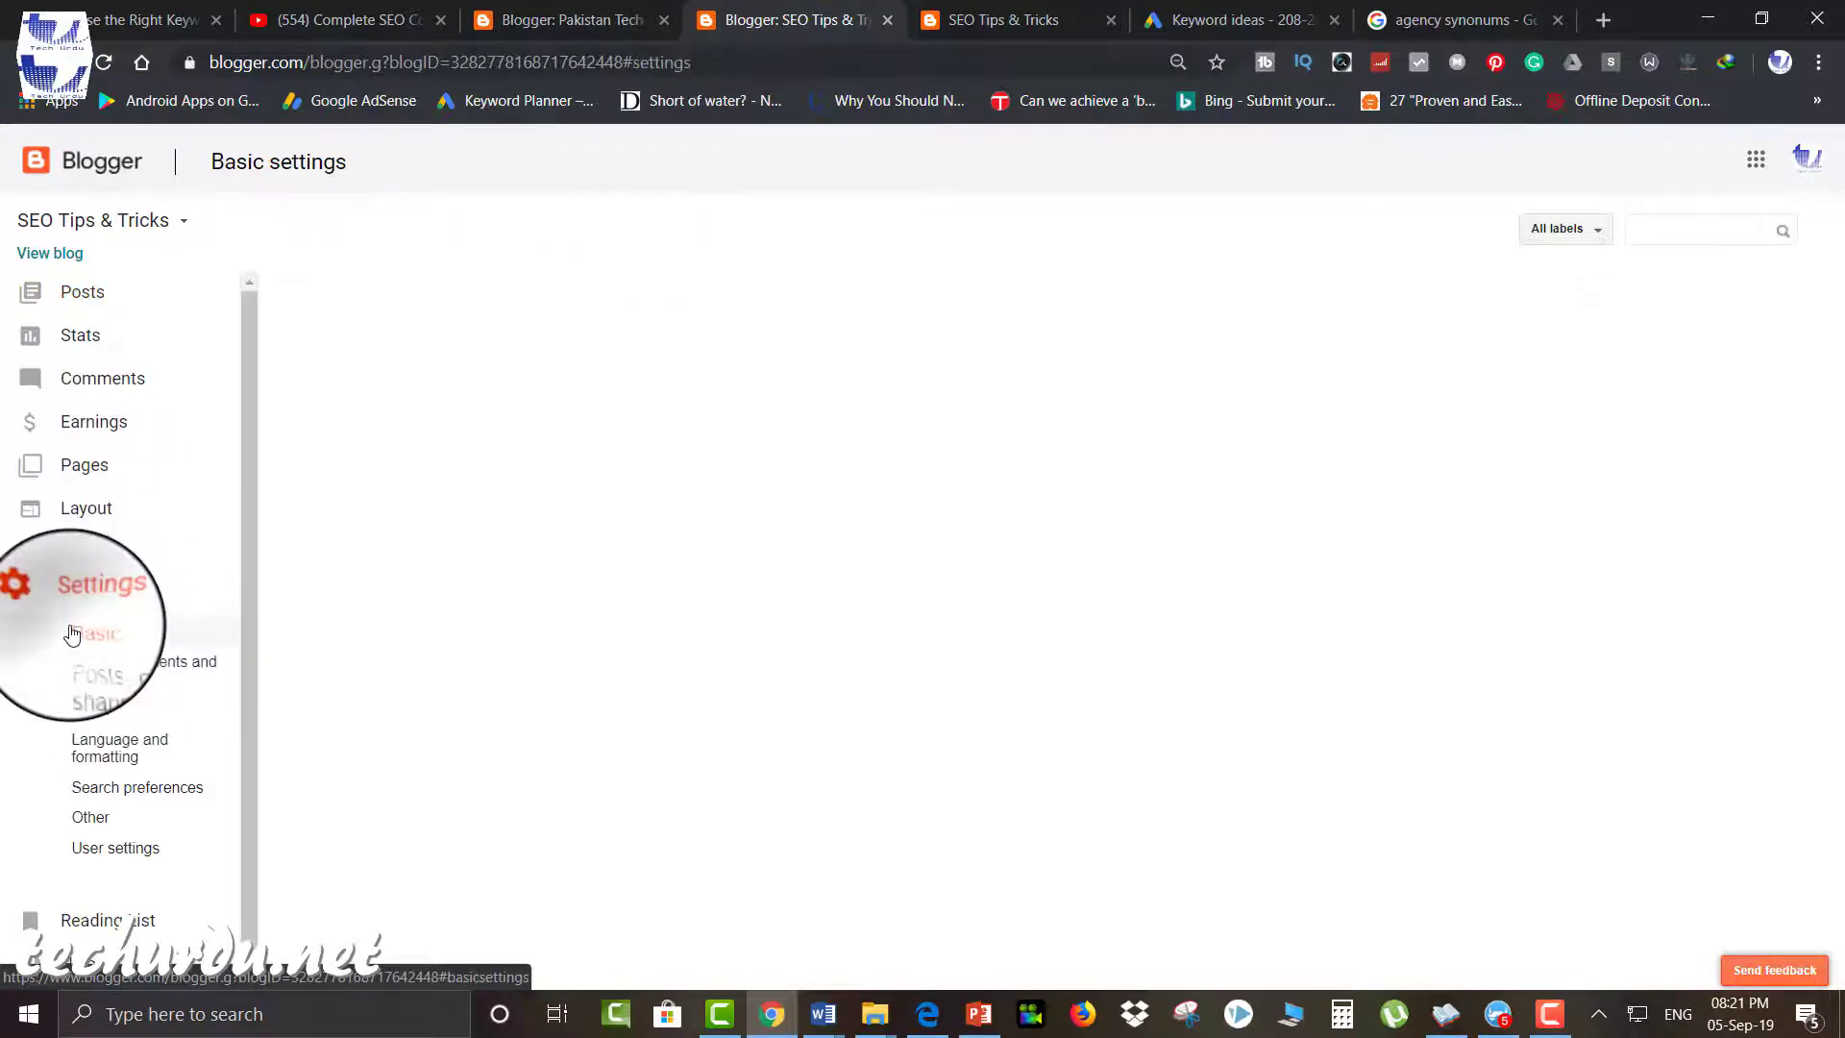
scroll(1154, 466, "down", 1)
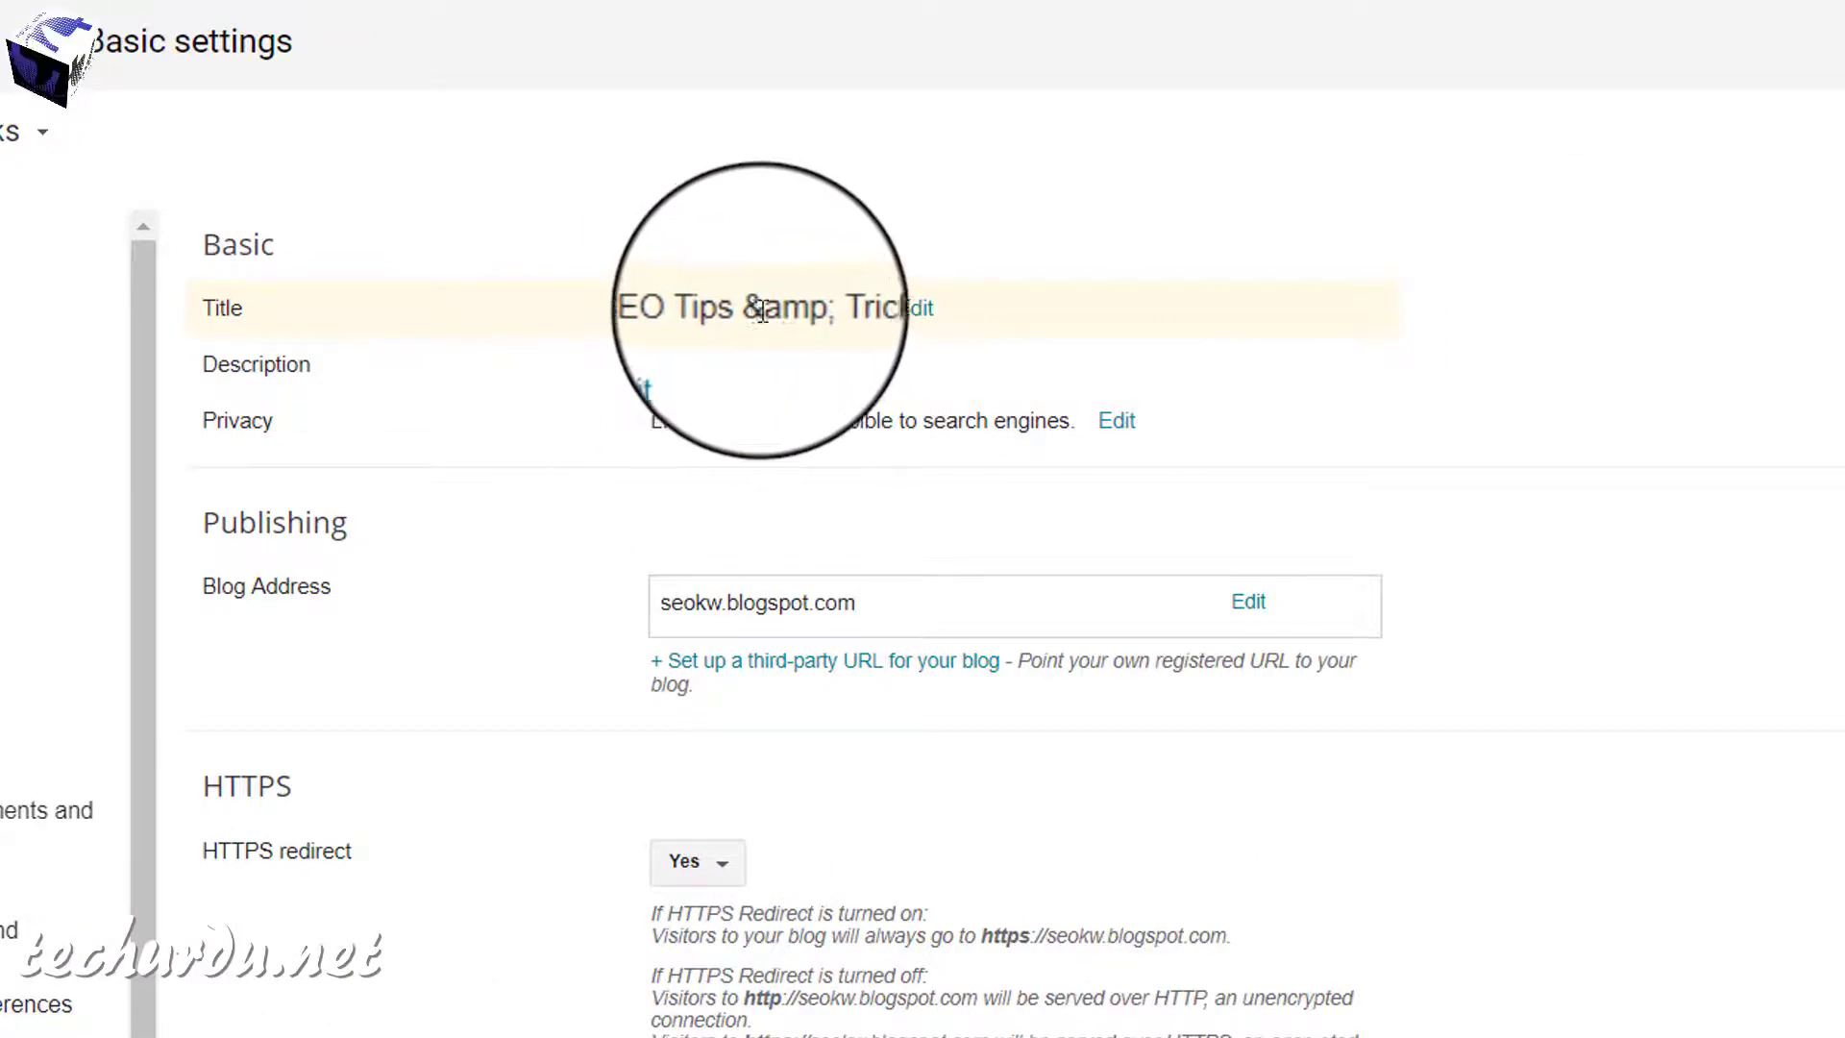
left_click_drag(755, 312, 807, 312)
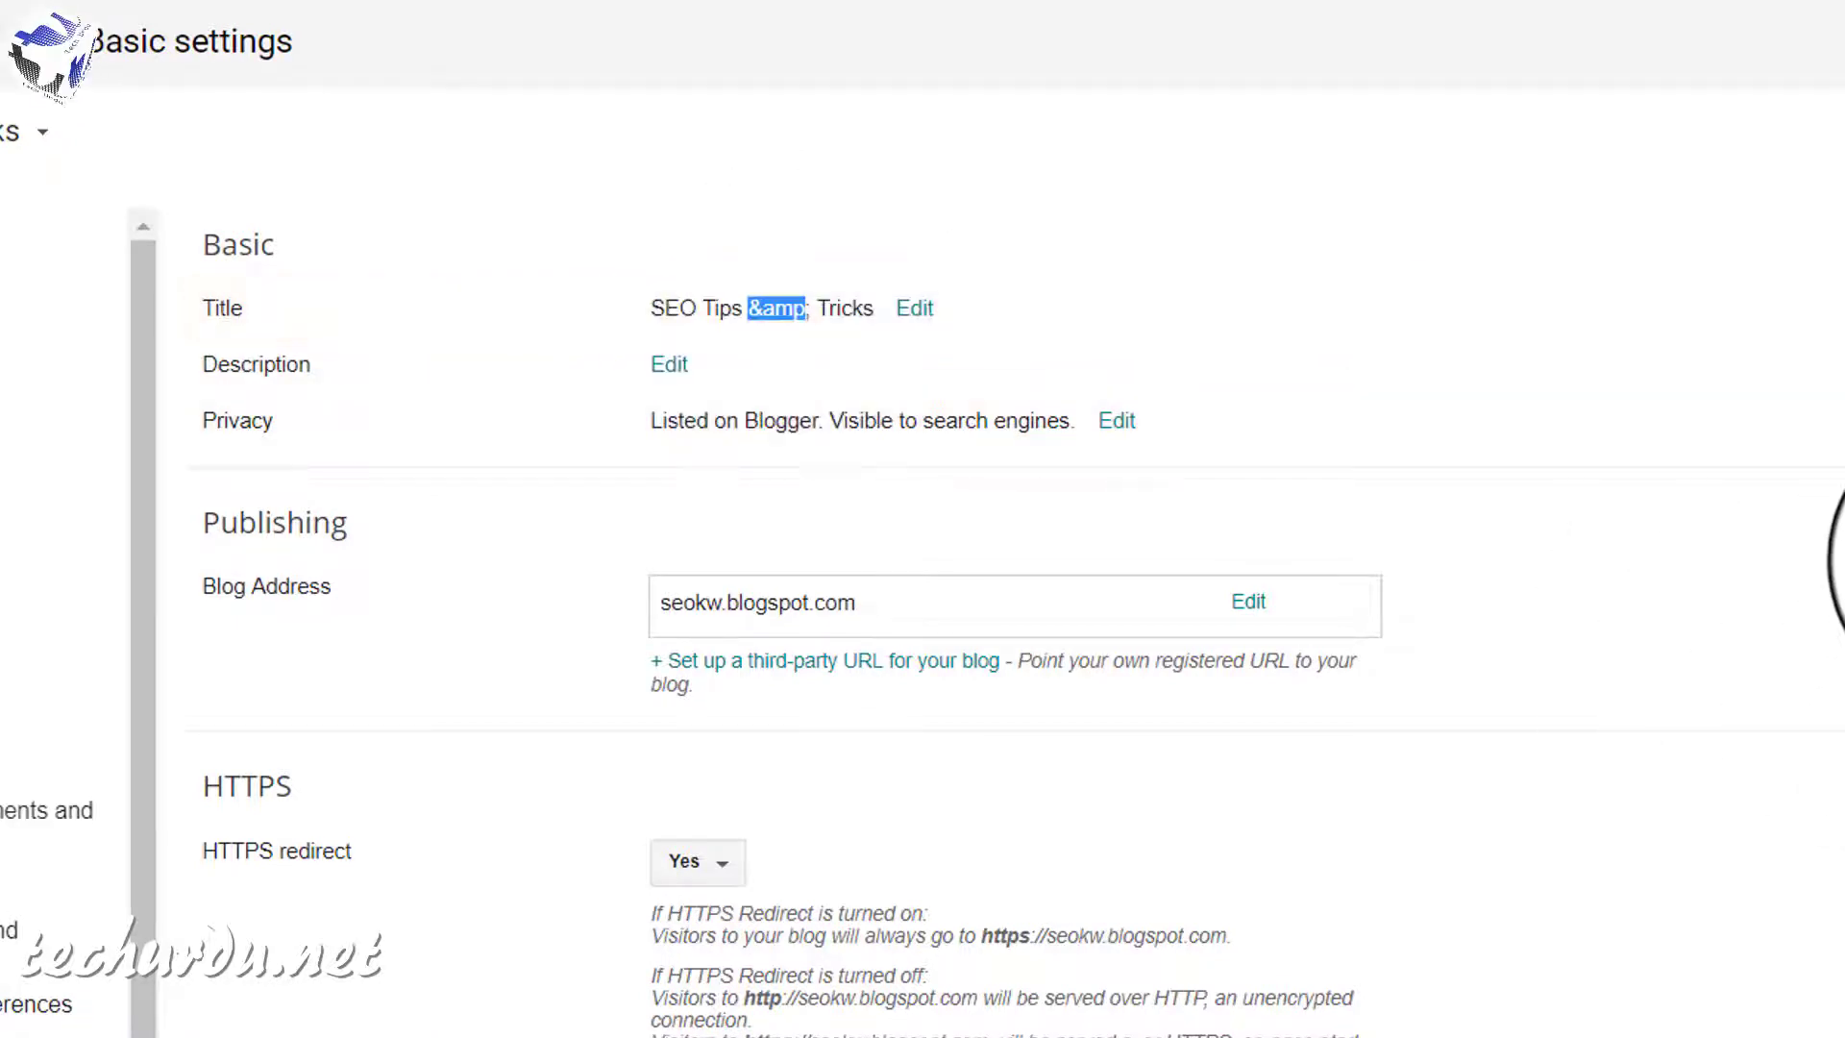
left_click(768, 320)
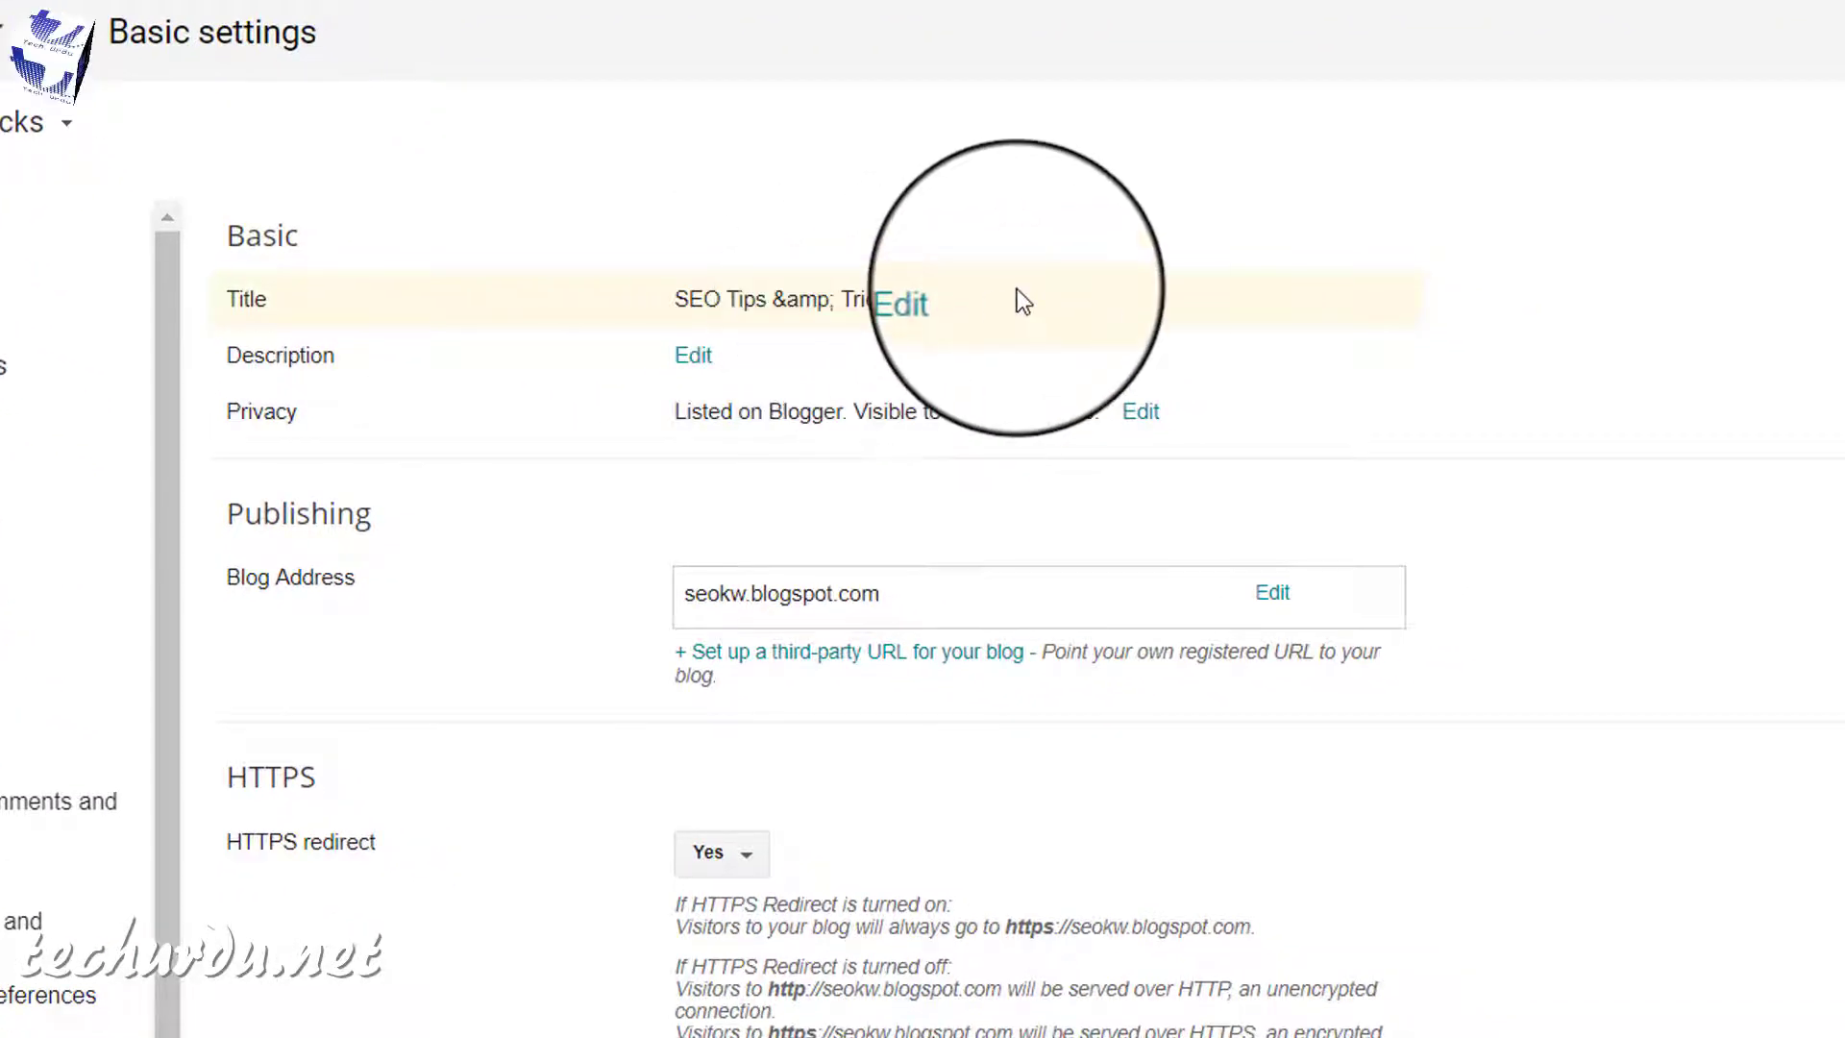
Save the blog description "This blog is about The Complete SEO Course for Blogger / BlogSpot sites in Video Lectures.".
left_click(694, 366)
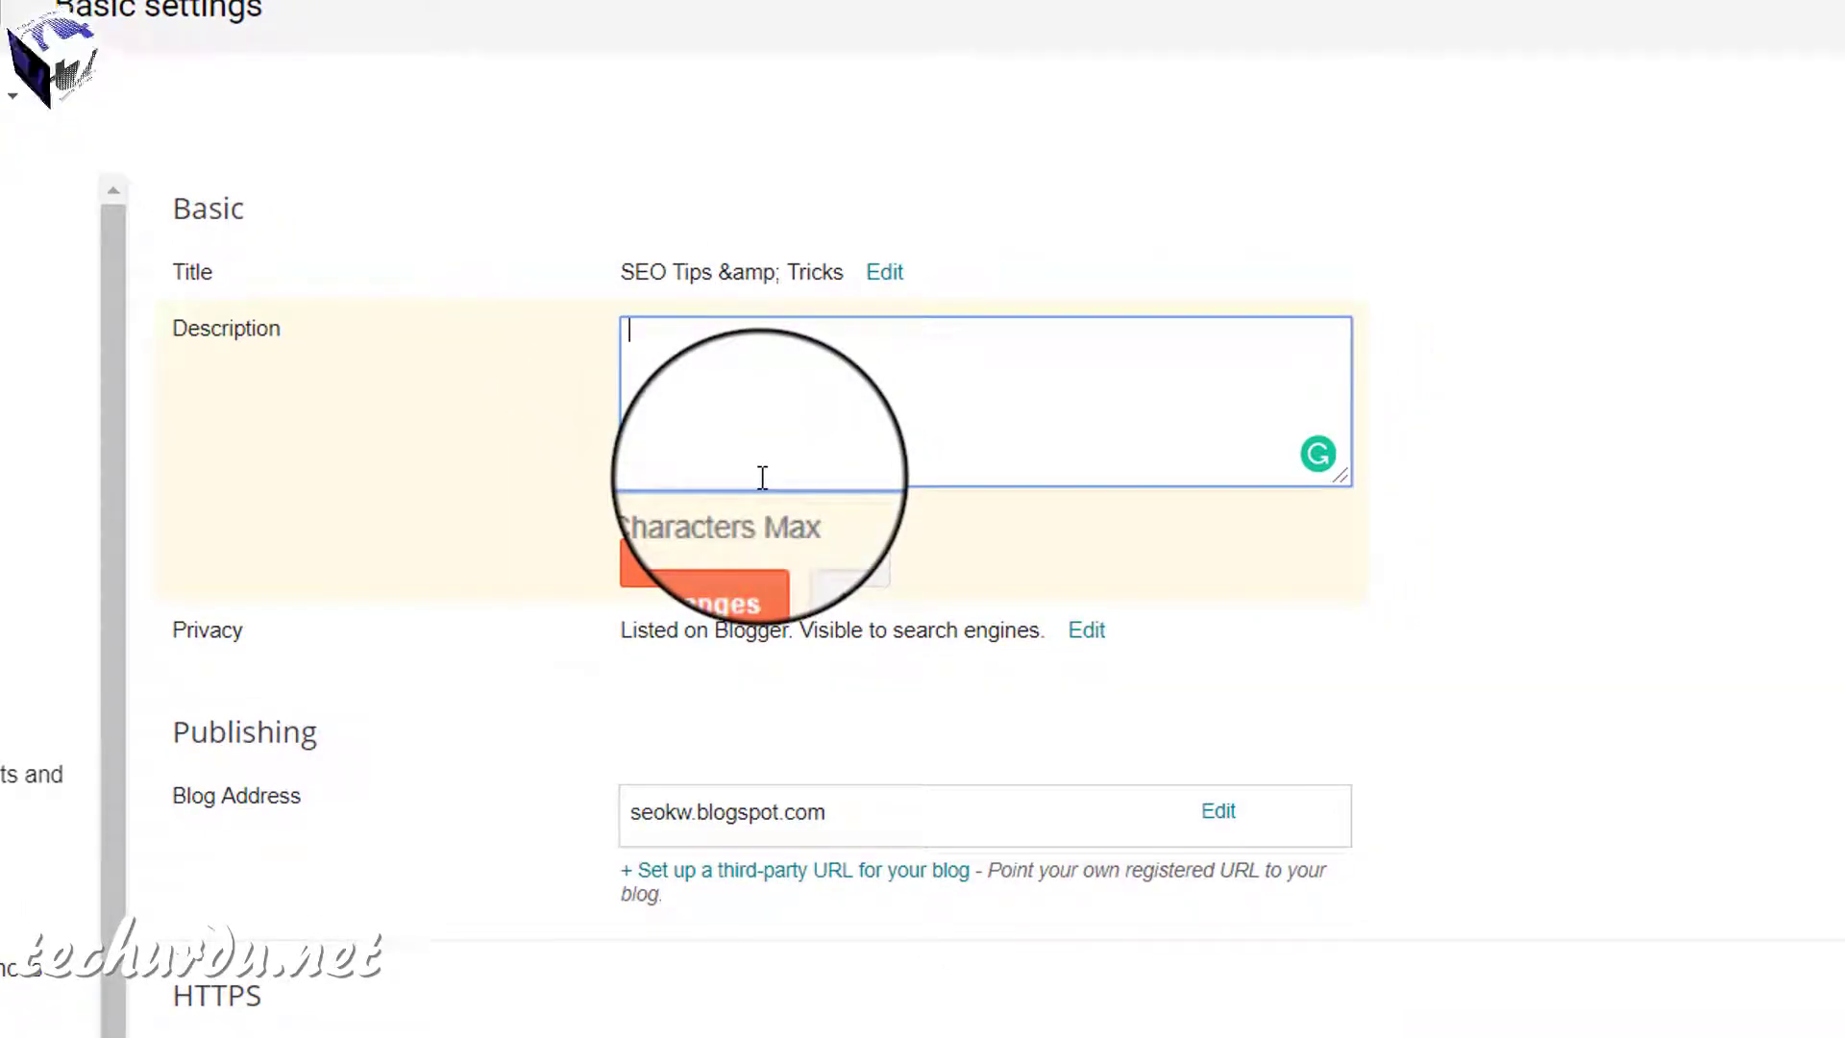
type("This blog is about The Complete SEO Course for Blogger / BlogSpot sites in Video Lectures.")
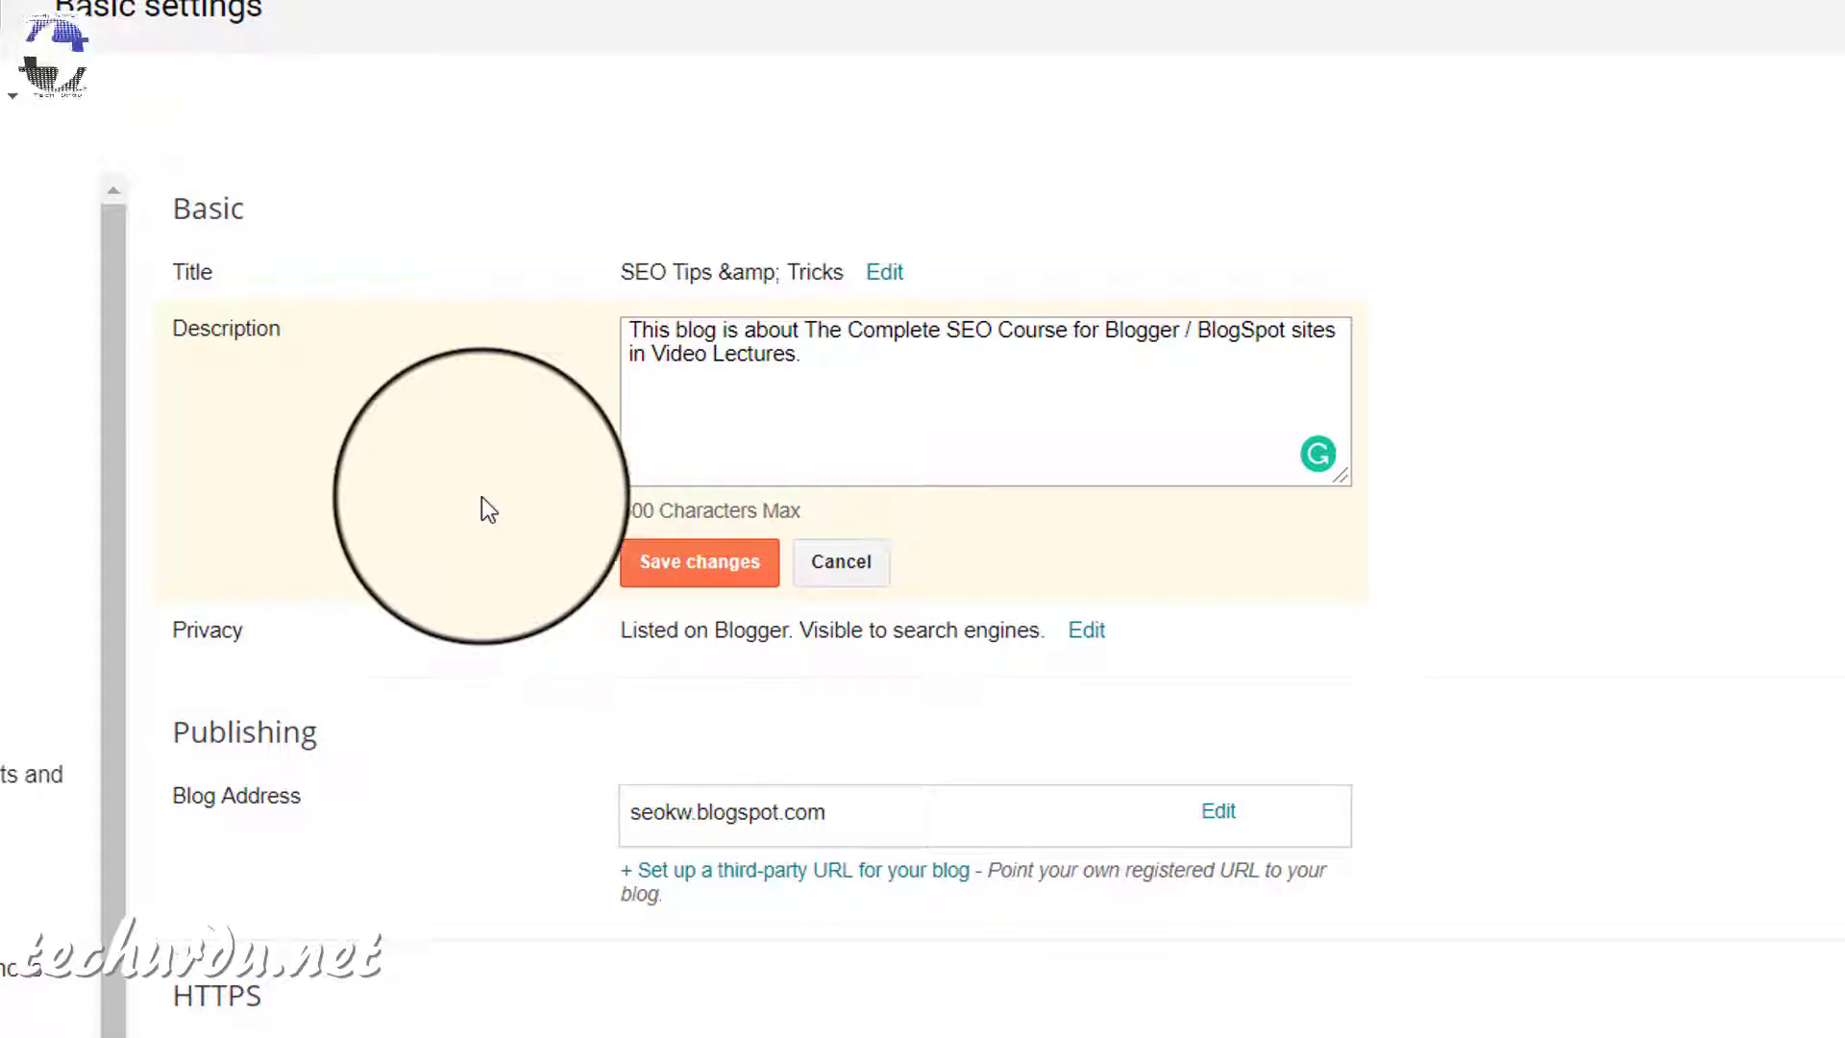
left_click(696, 567)
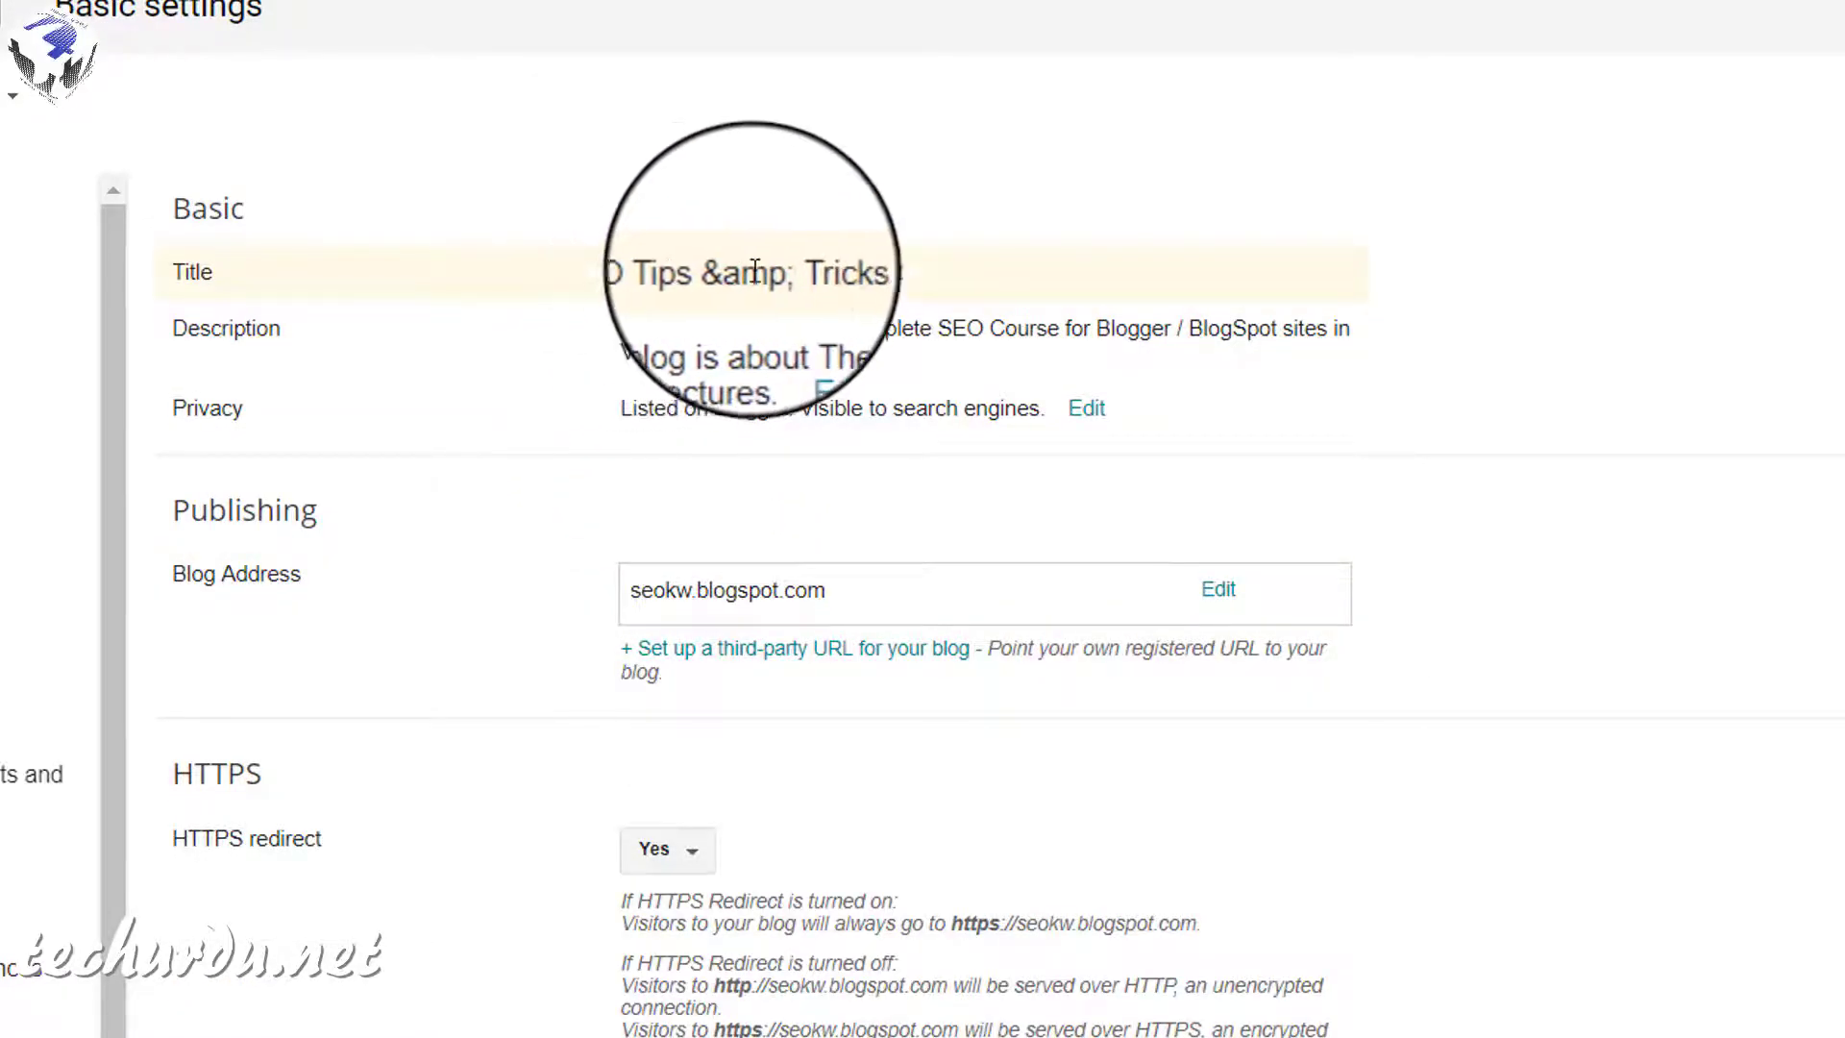
Replace "This blog" at the start of the description with "SEO Tips & Tricks" and save the change.
left_click(802, 356)
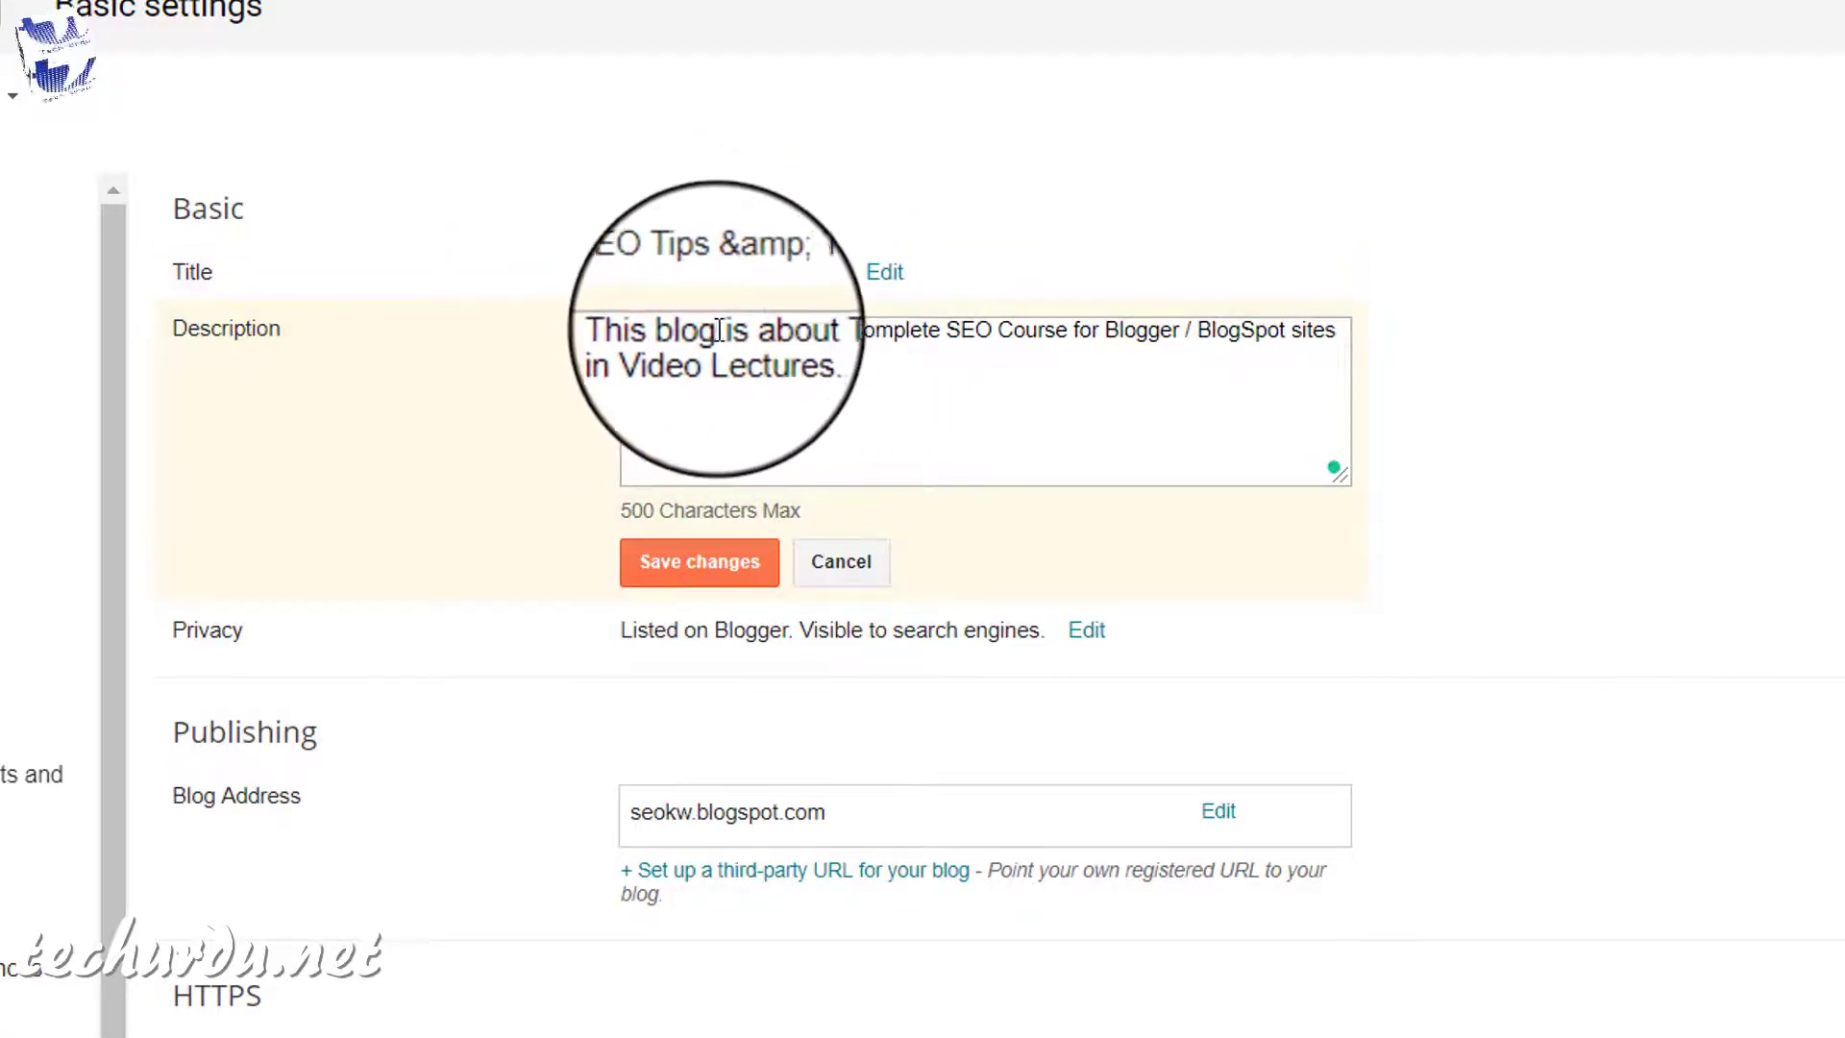
left_click_drag(714, 331, 588, 331)
type("SEO Tricks")
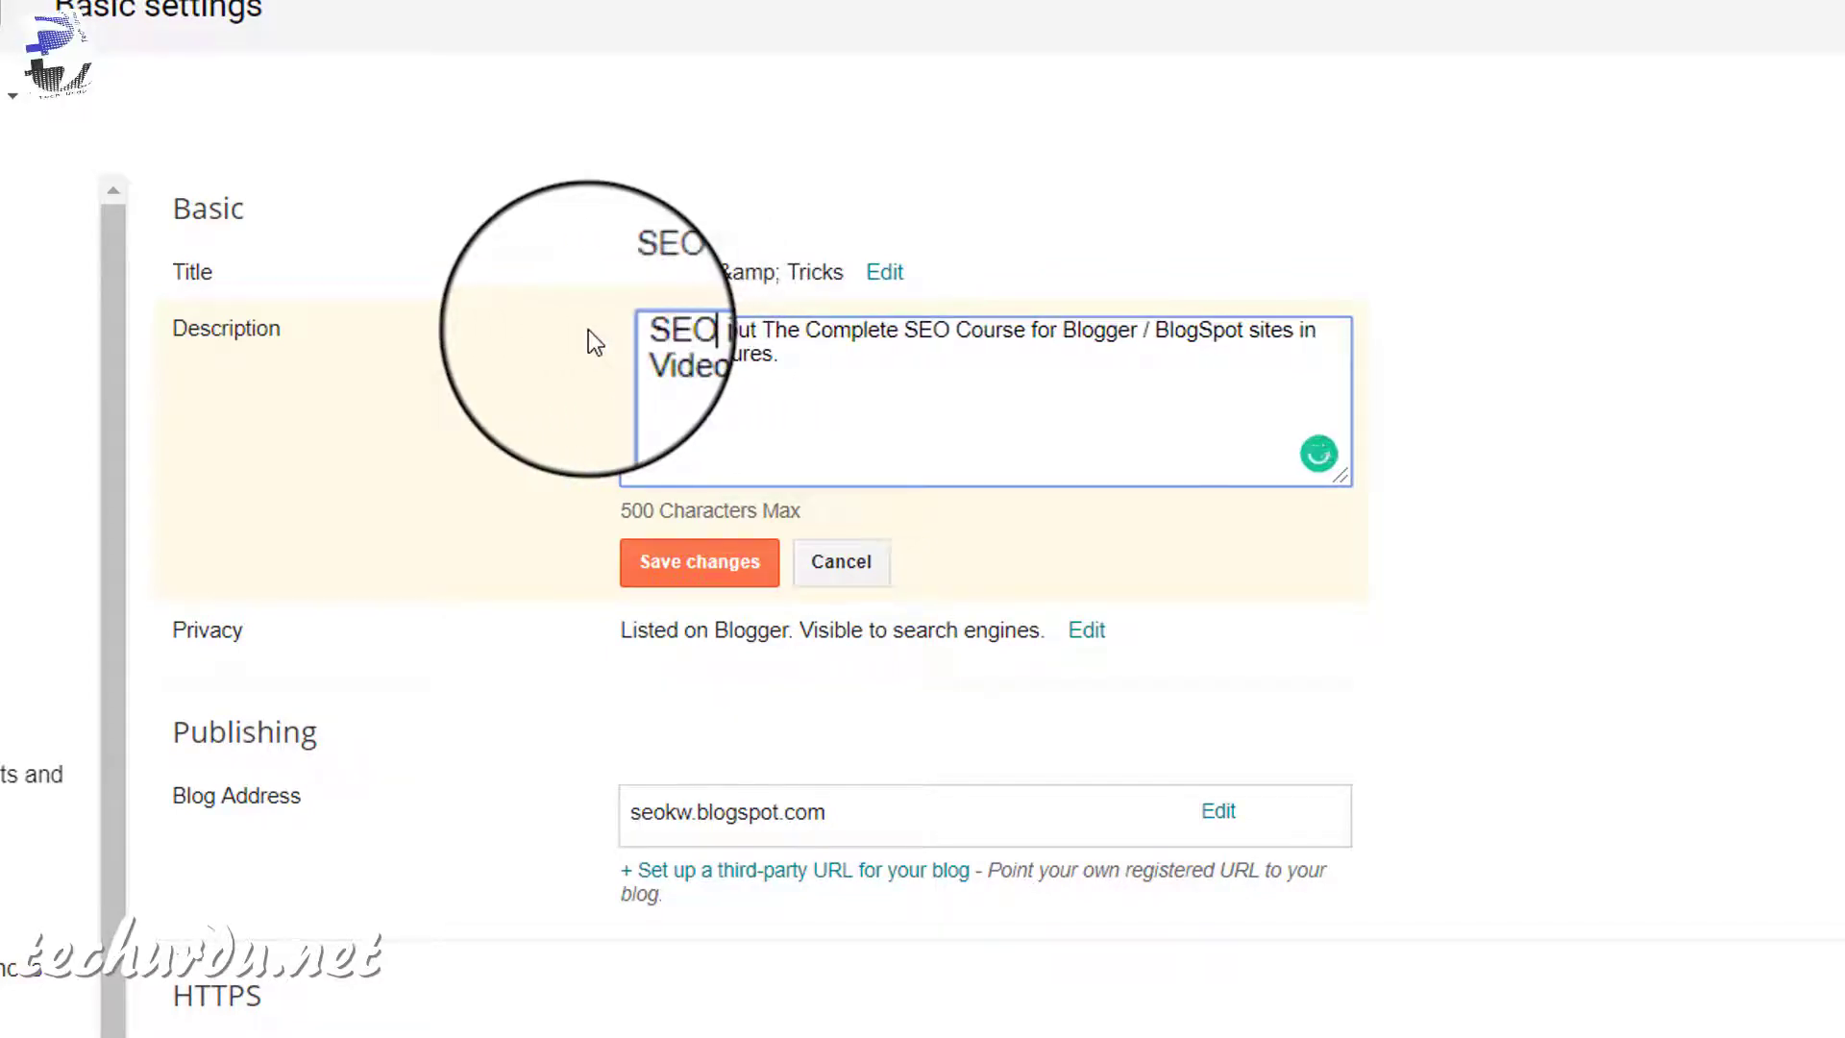
type("Tips & Tricks")
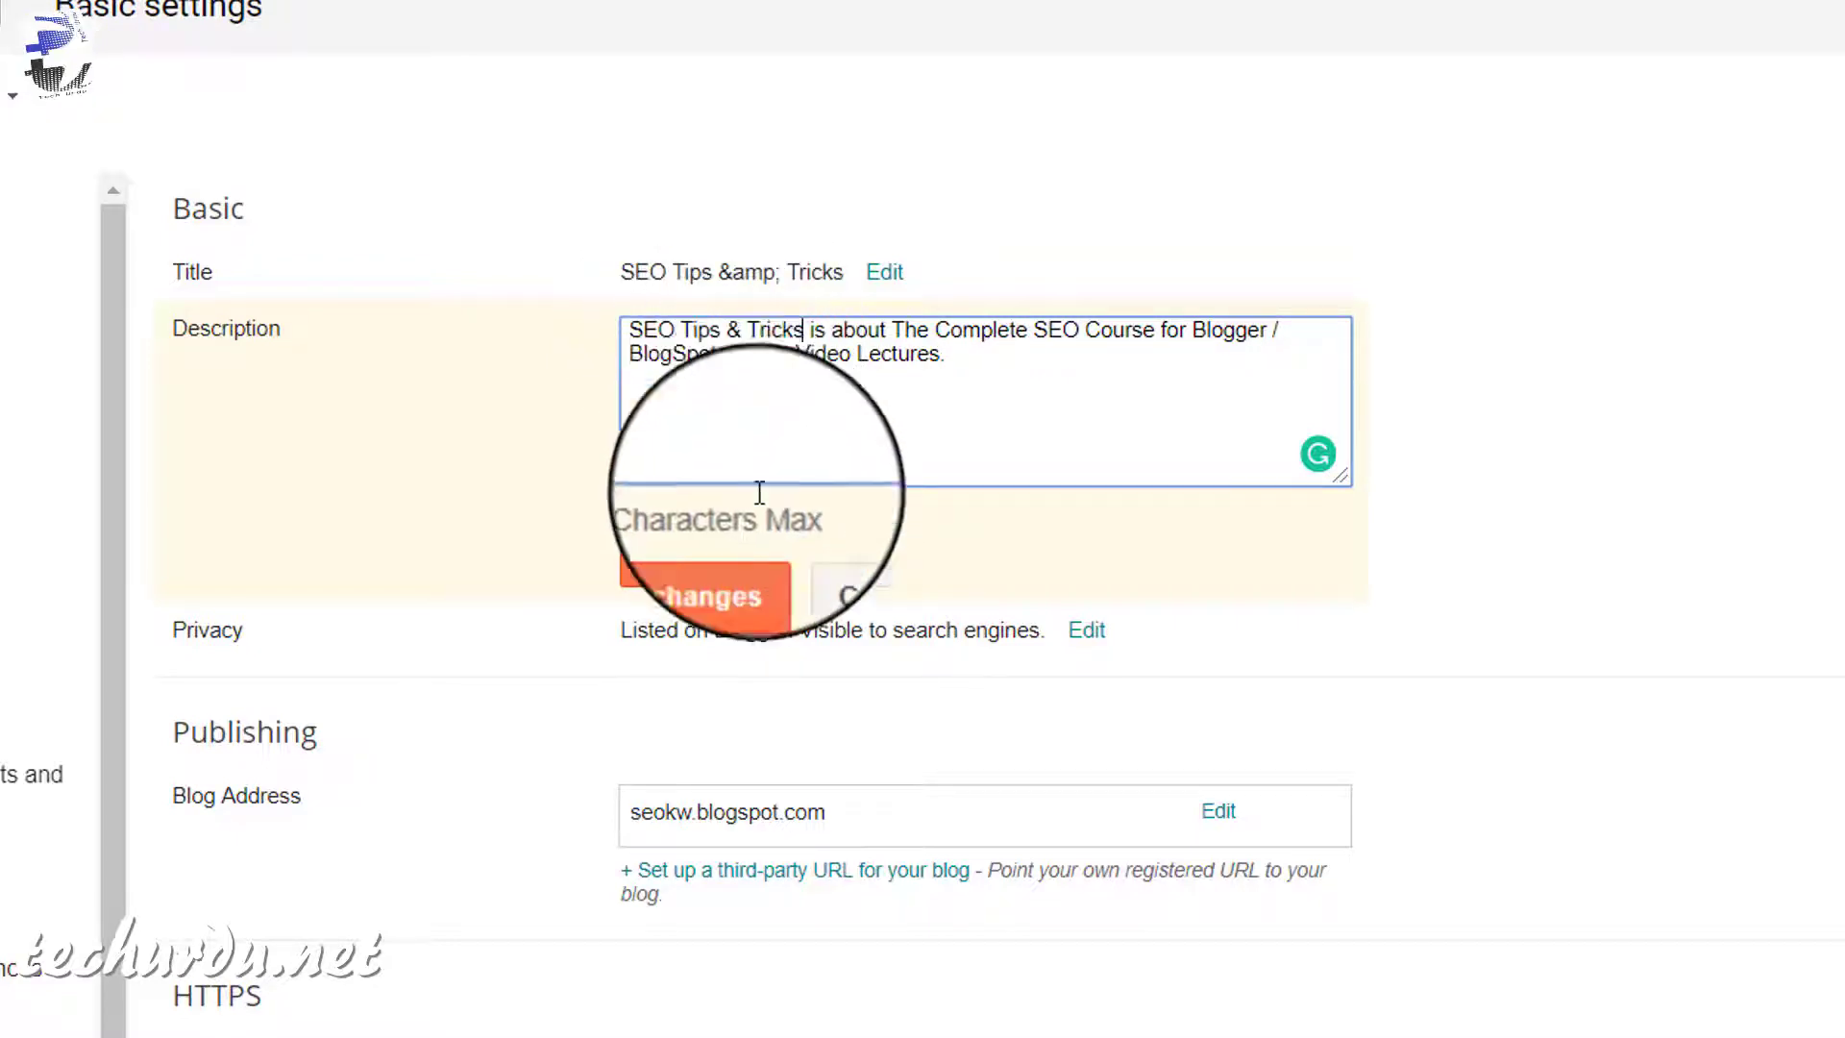
left_click(676, 558)
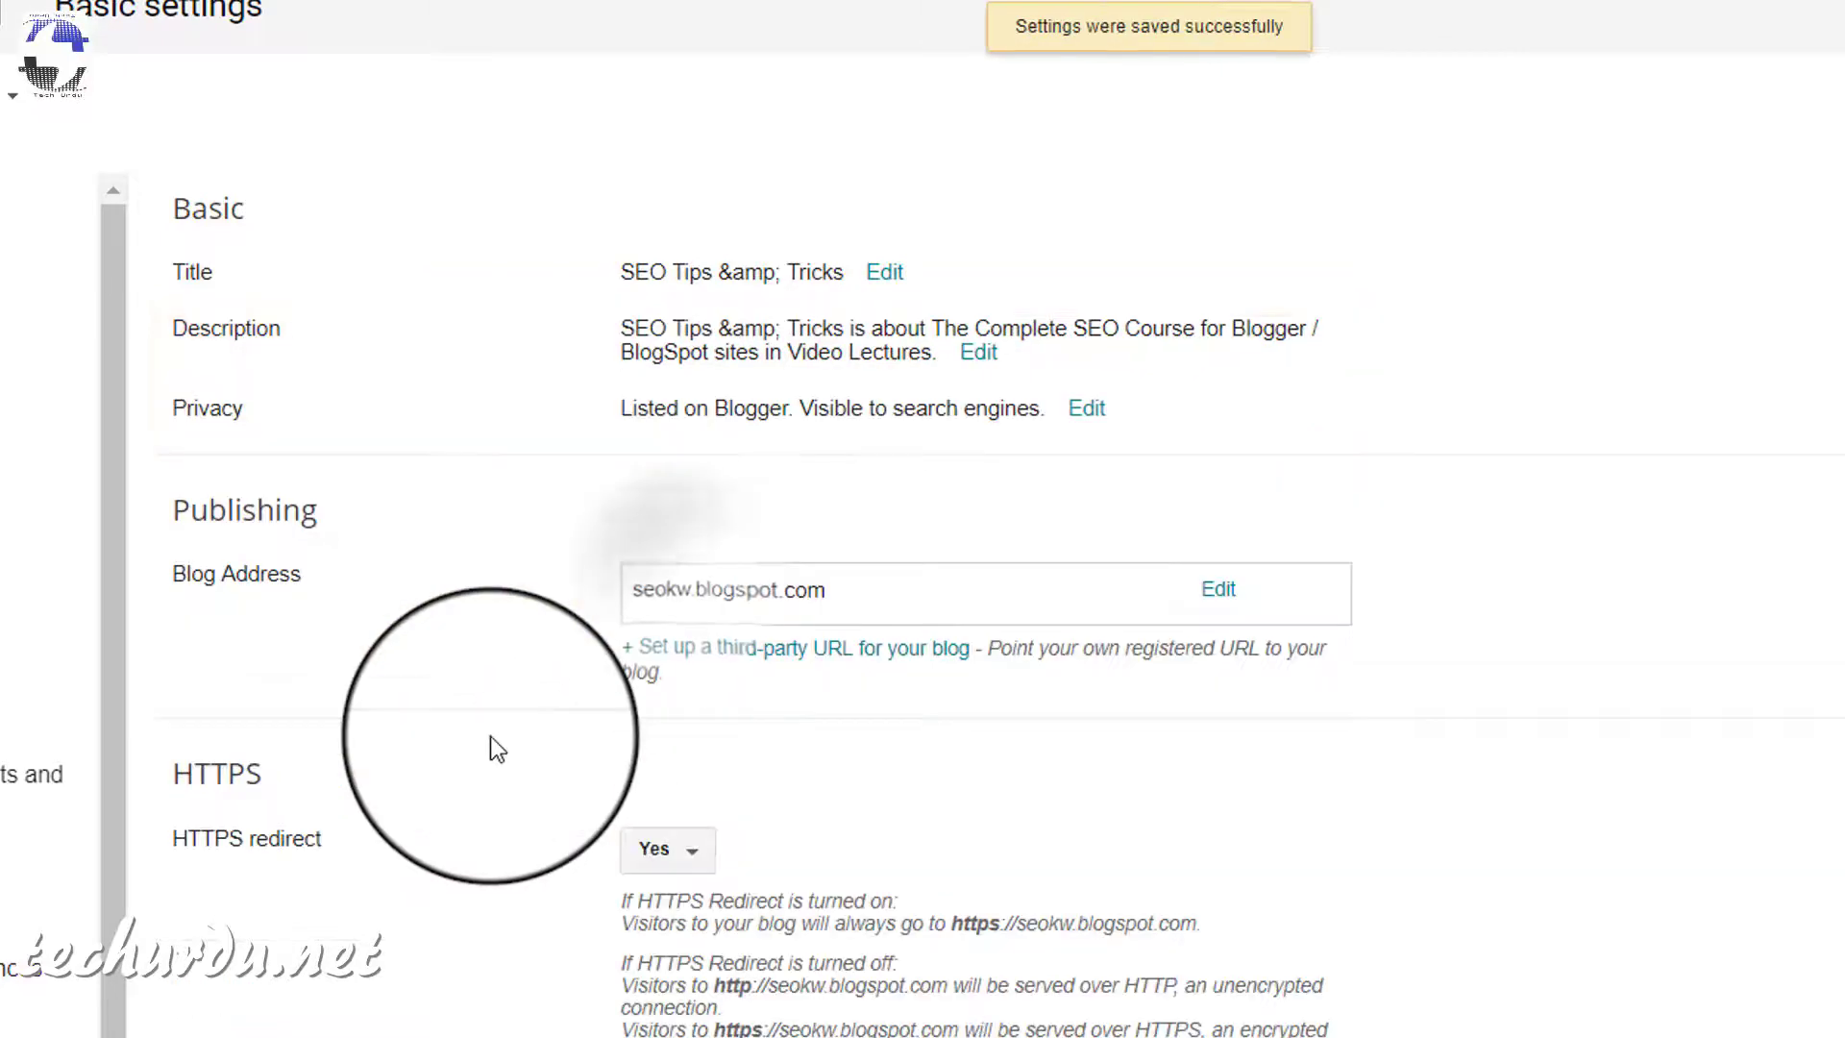
Examine the blog address, the site's connection information and the HTTPS redirect options in the basic settings.
scroll(339, 577, "down", 1)
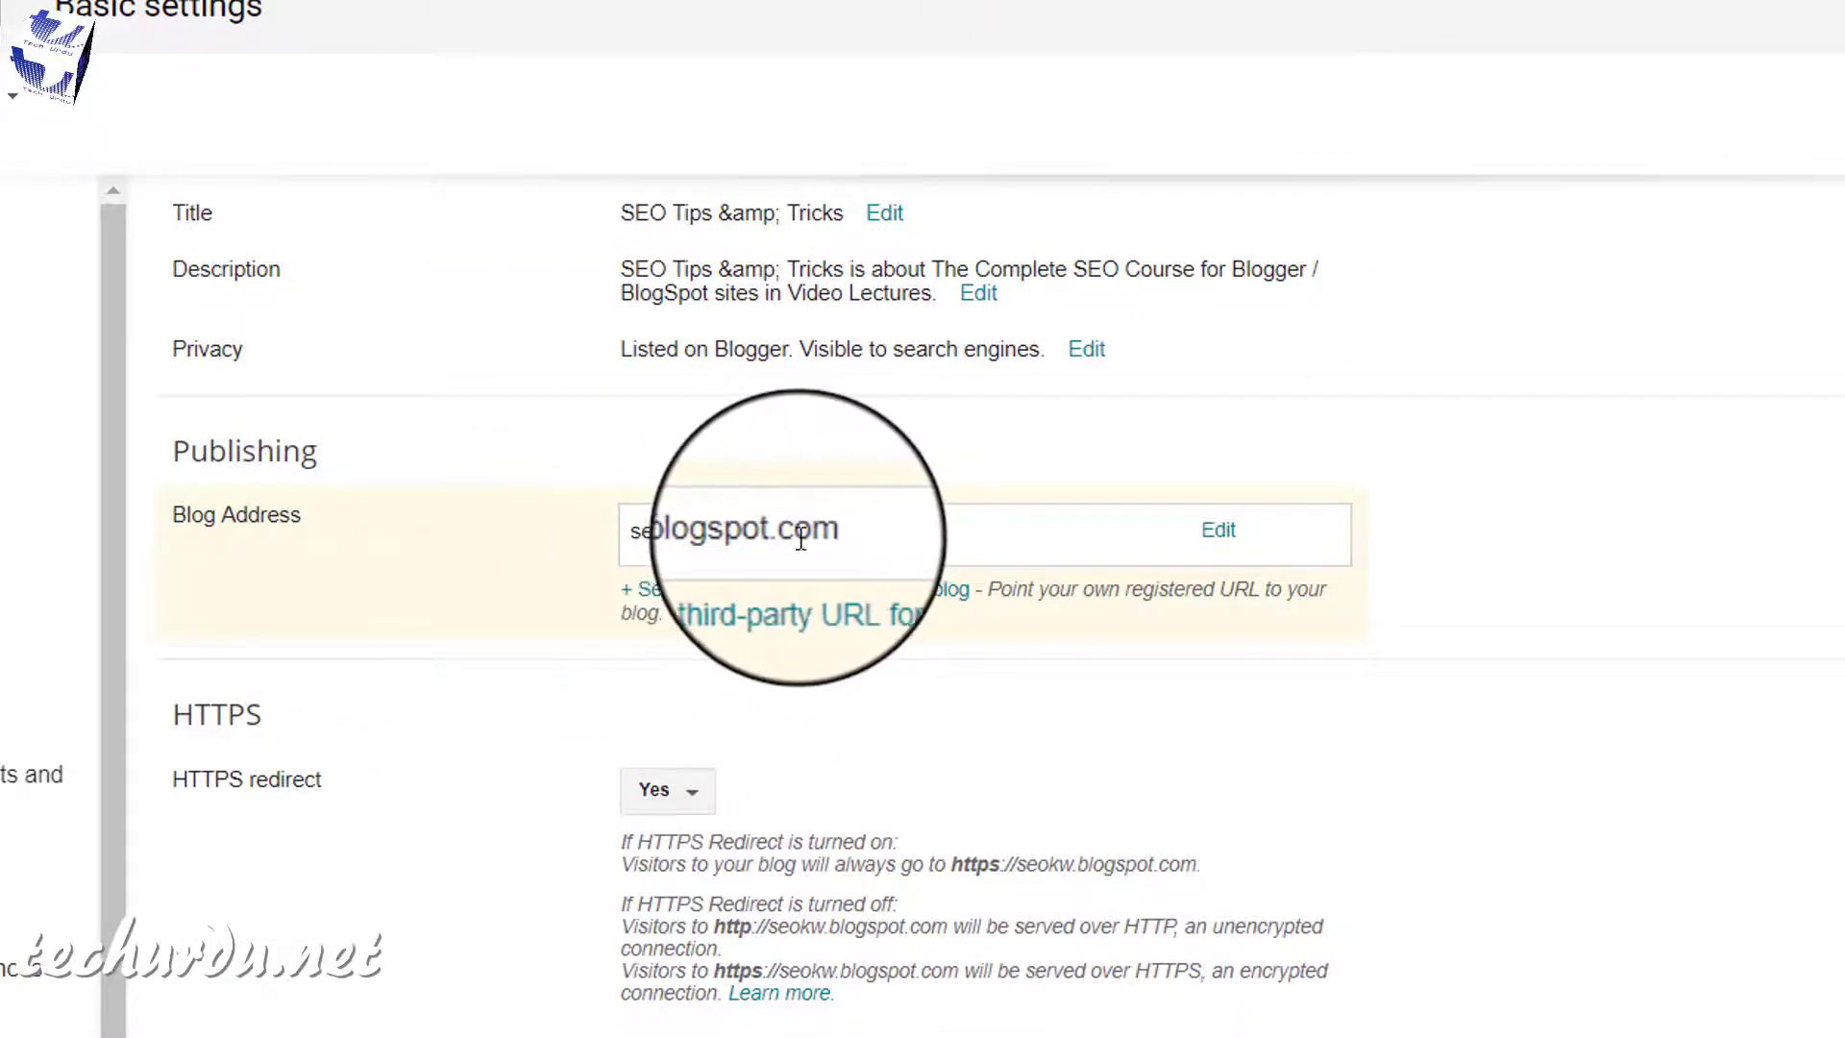
scroll(1645, 625, "down", 1)
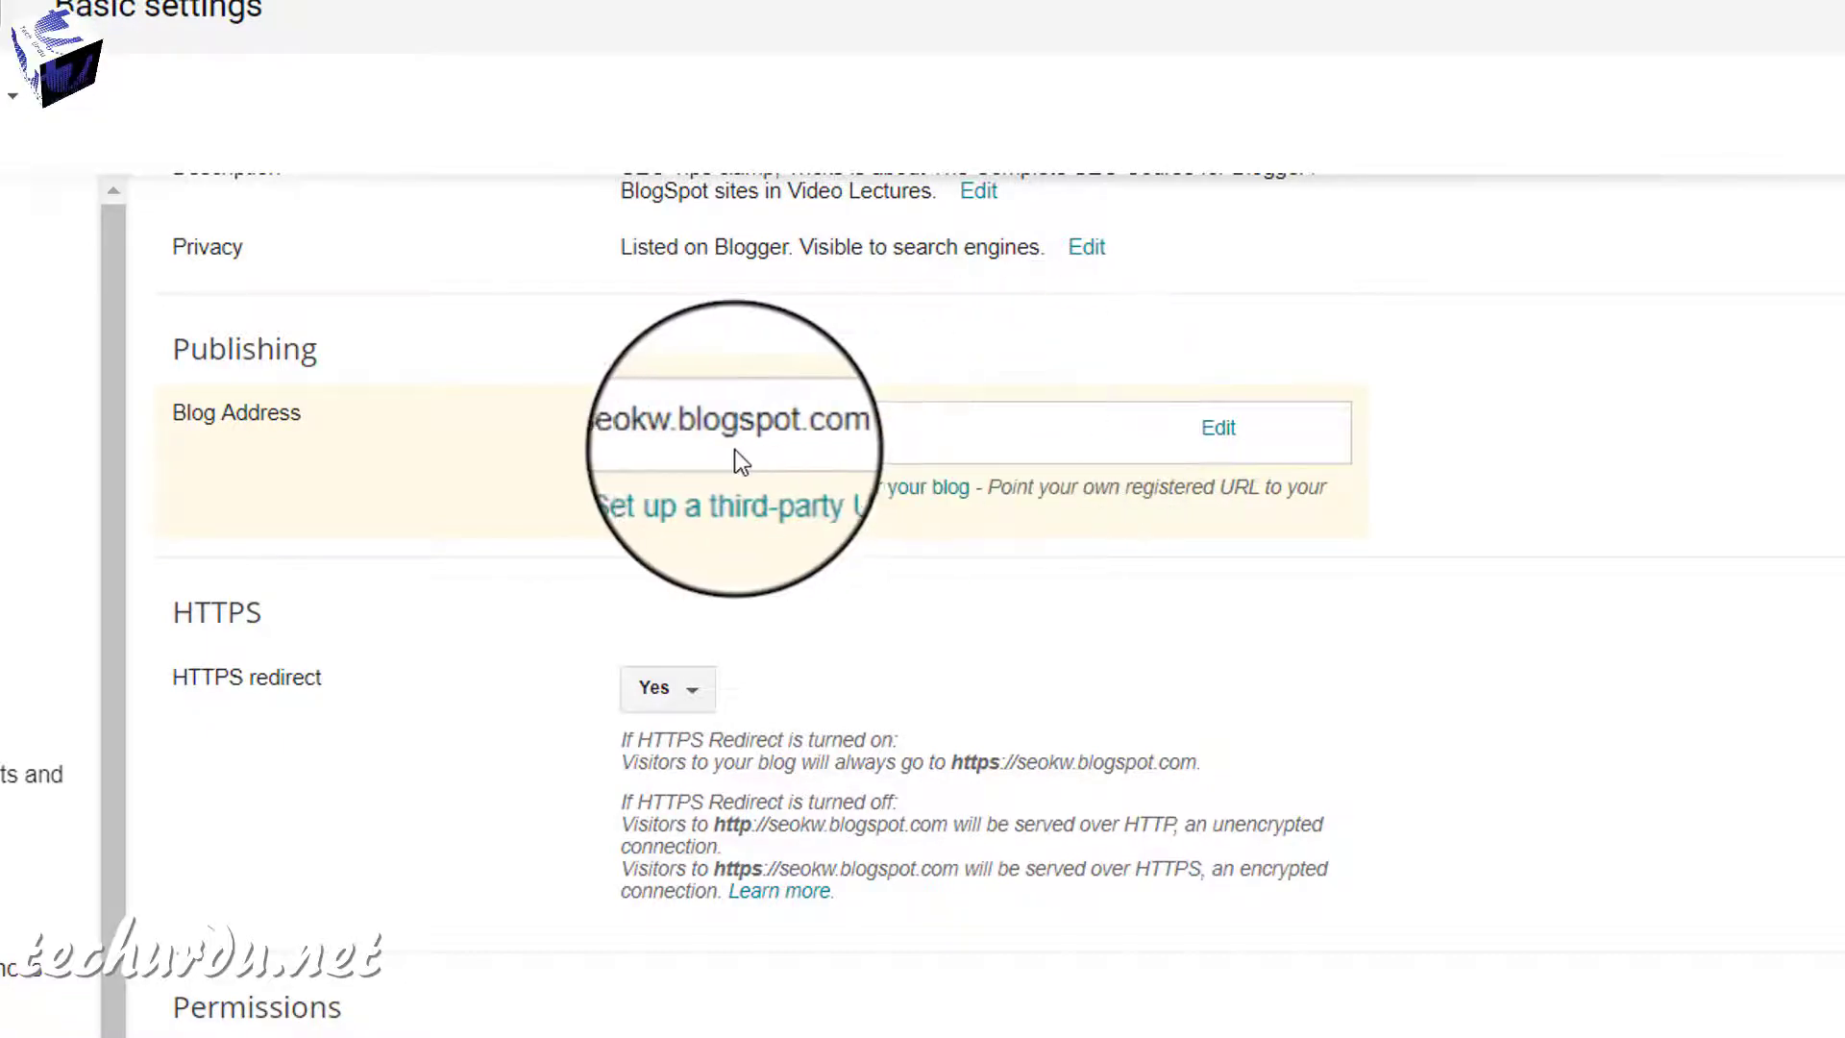
left_click_drag(781, 429, 694, 429)
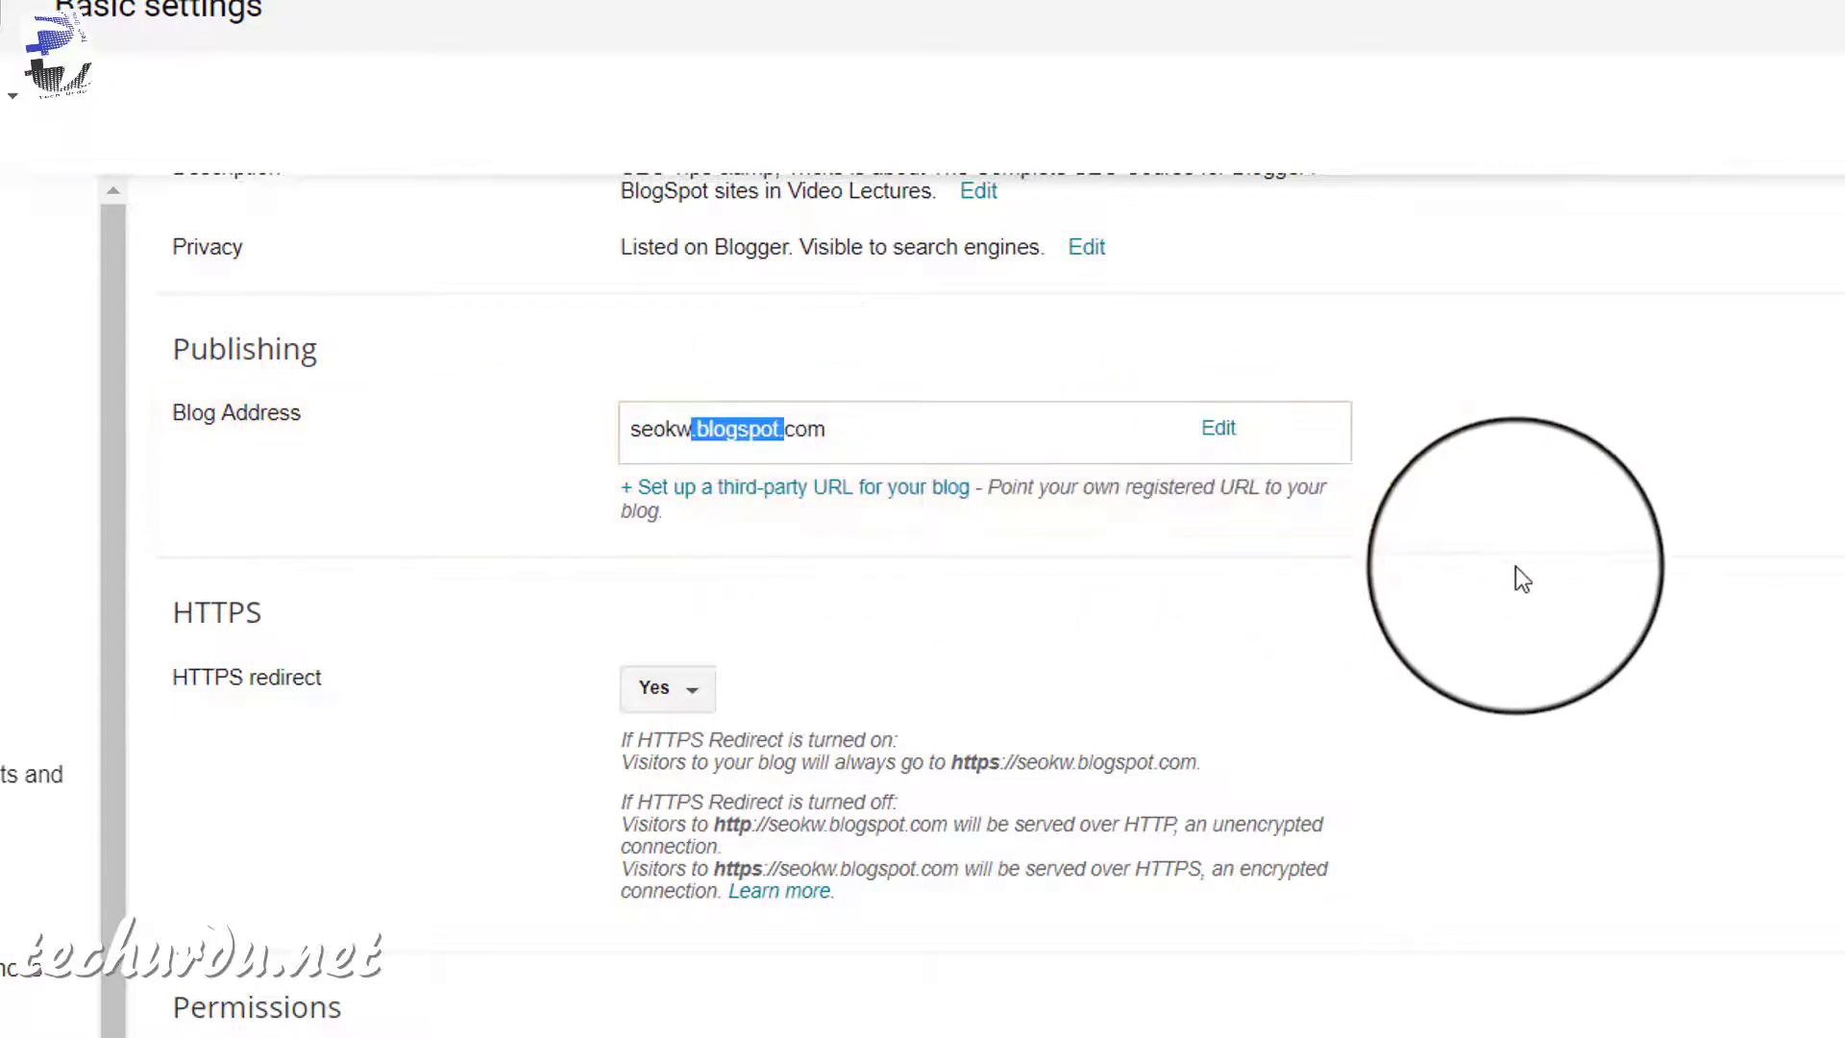
left_click(1649, 531)
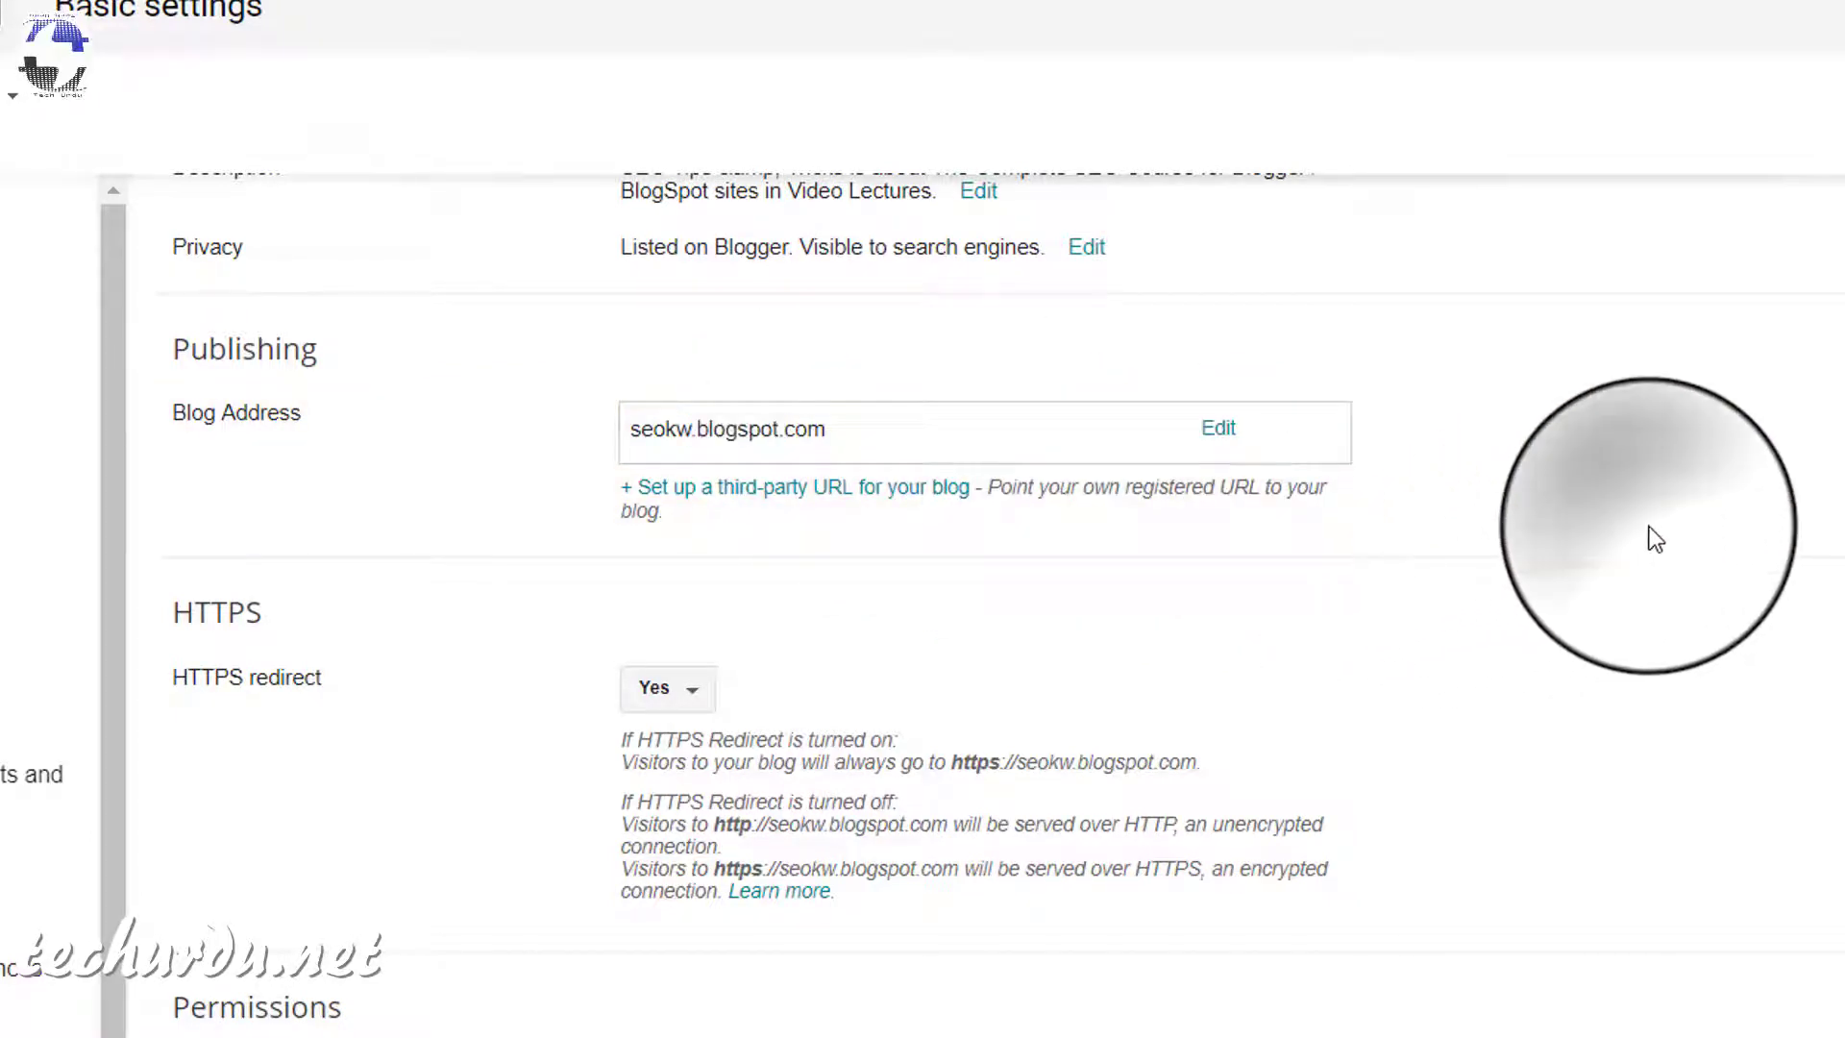
scroll(1656, 538, "down", 1)
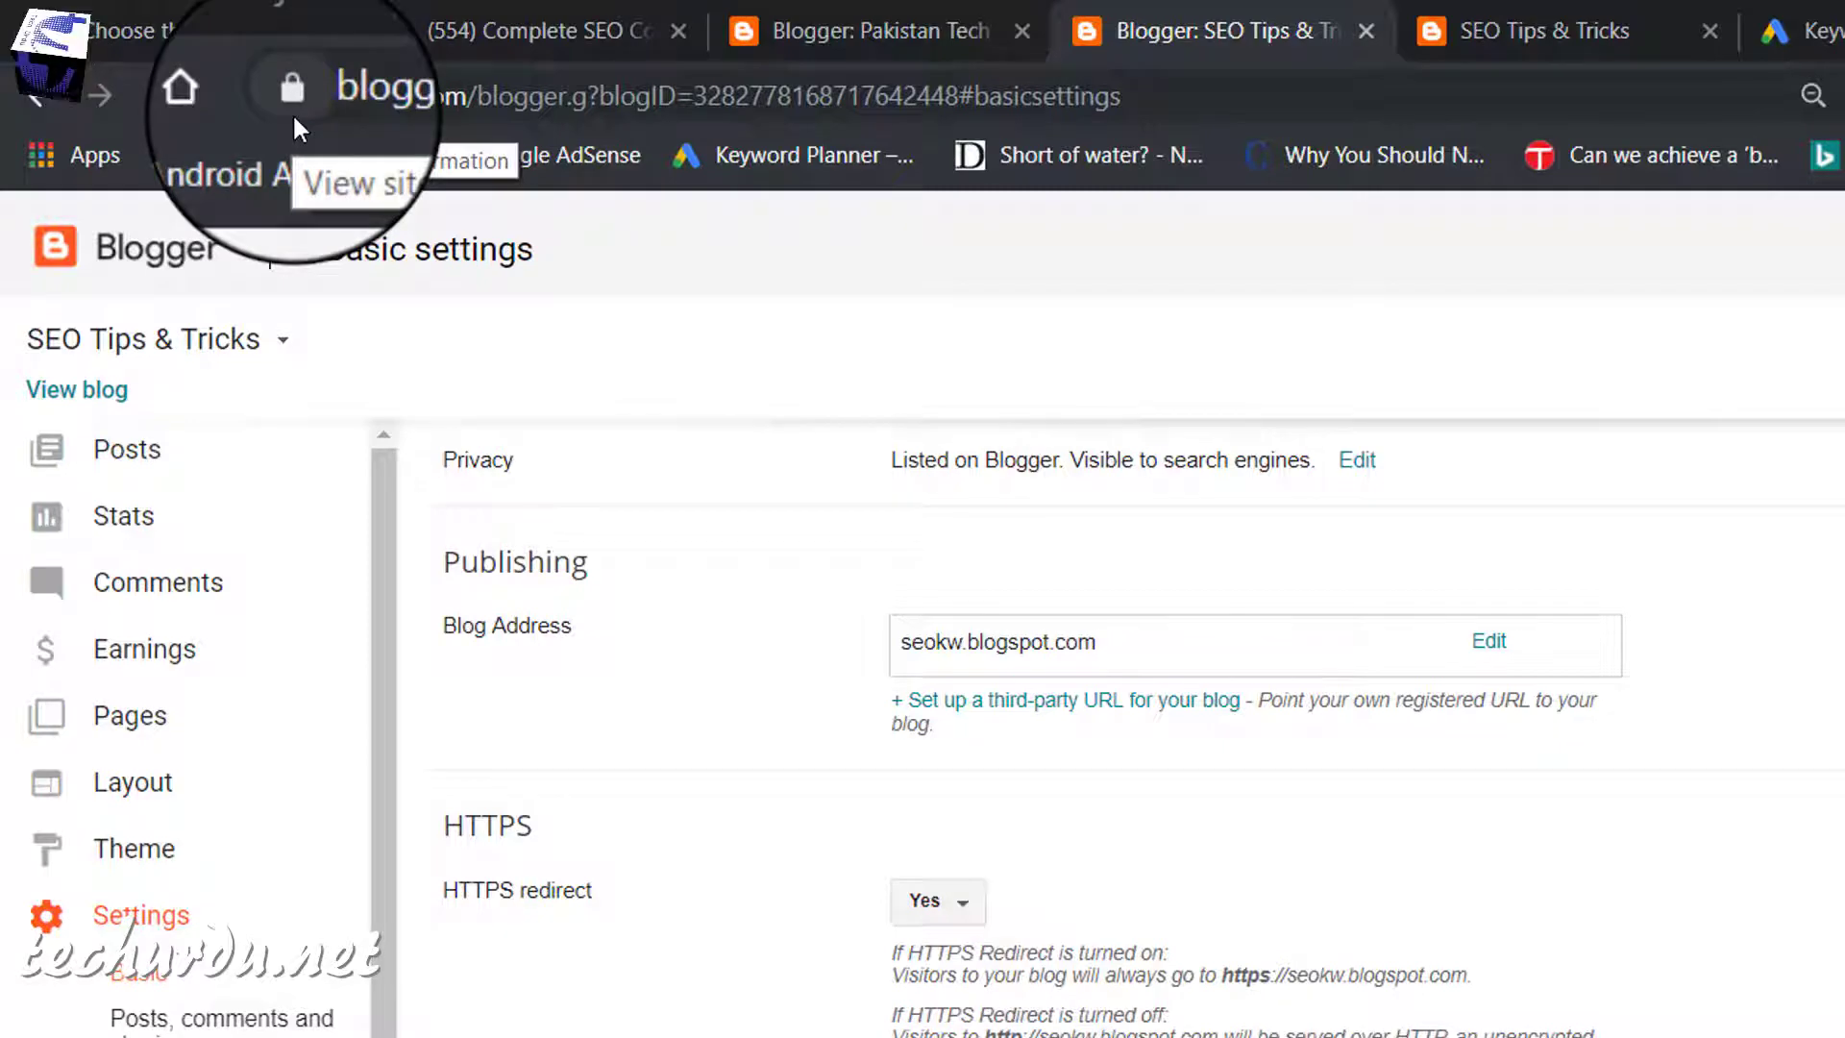
left_click(292, 100)
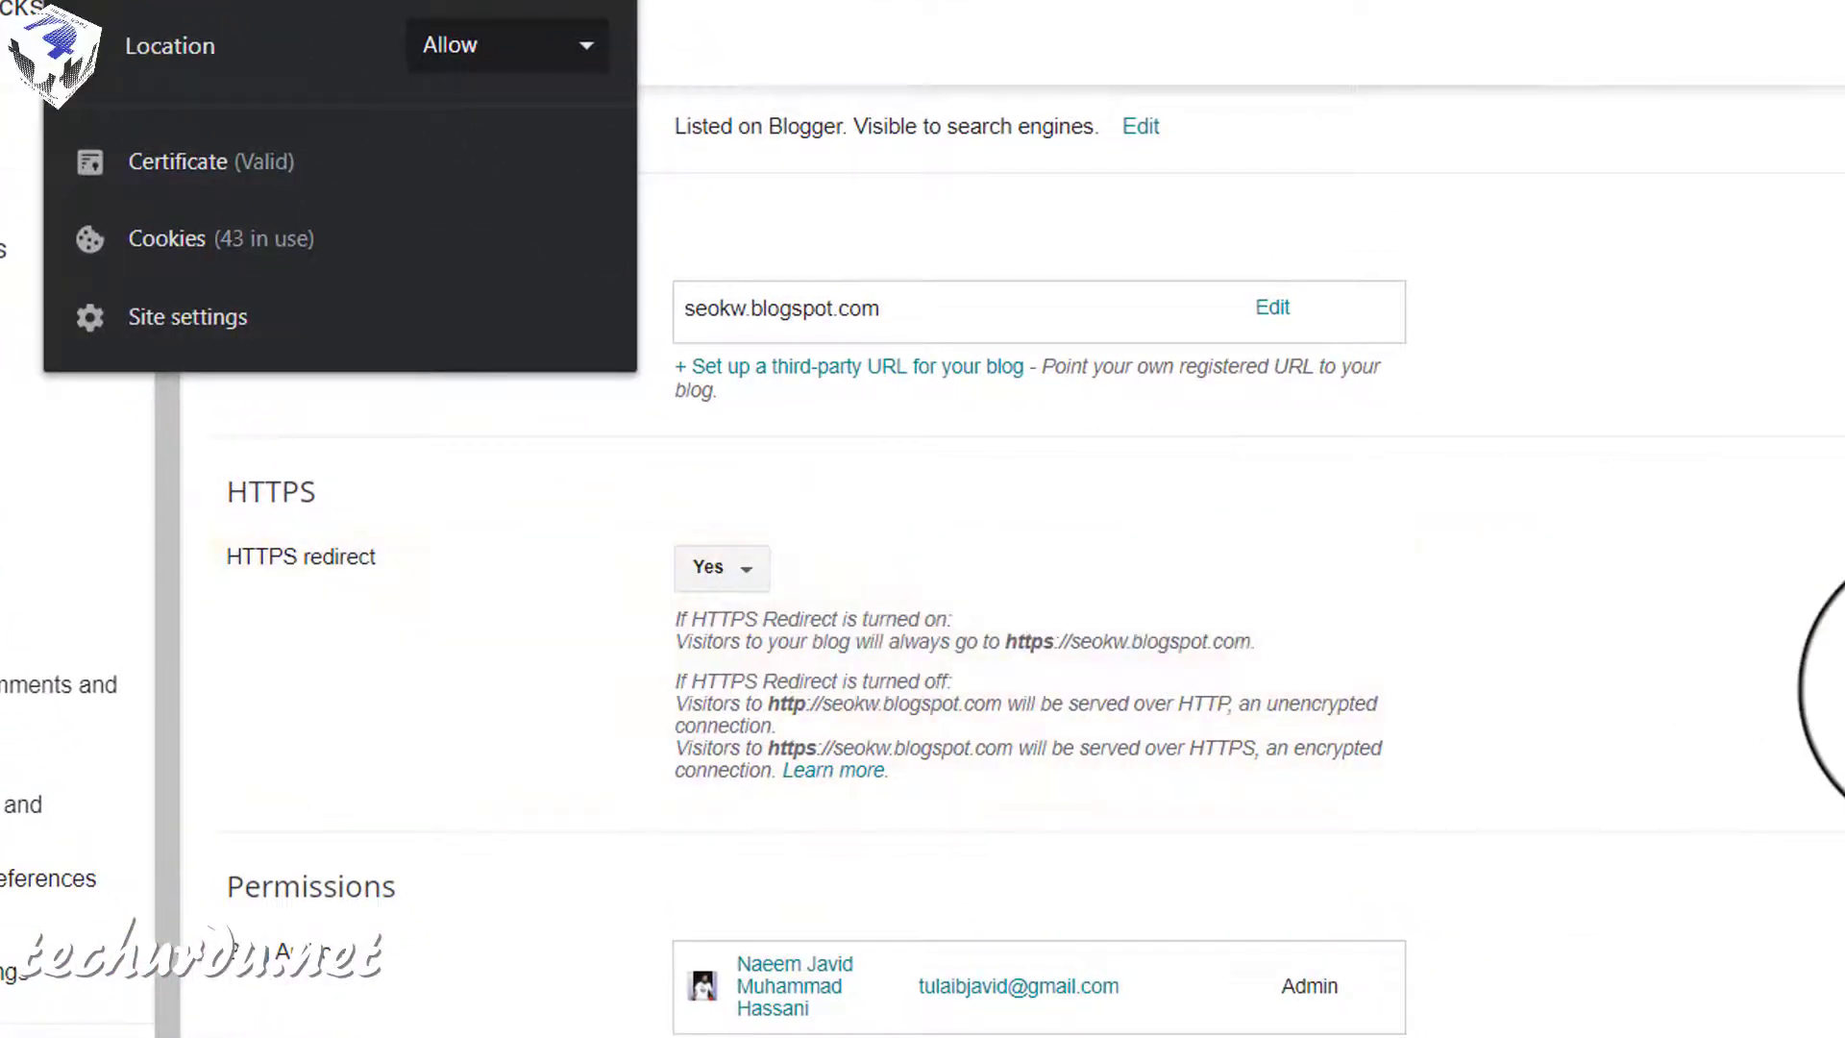
left_click(1465, 656)
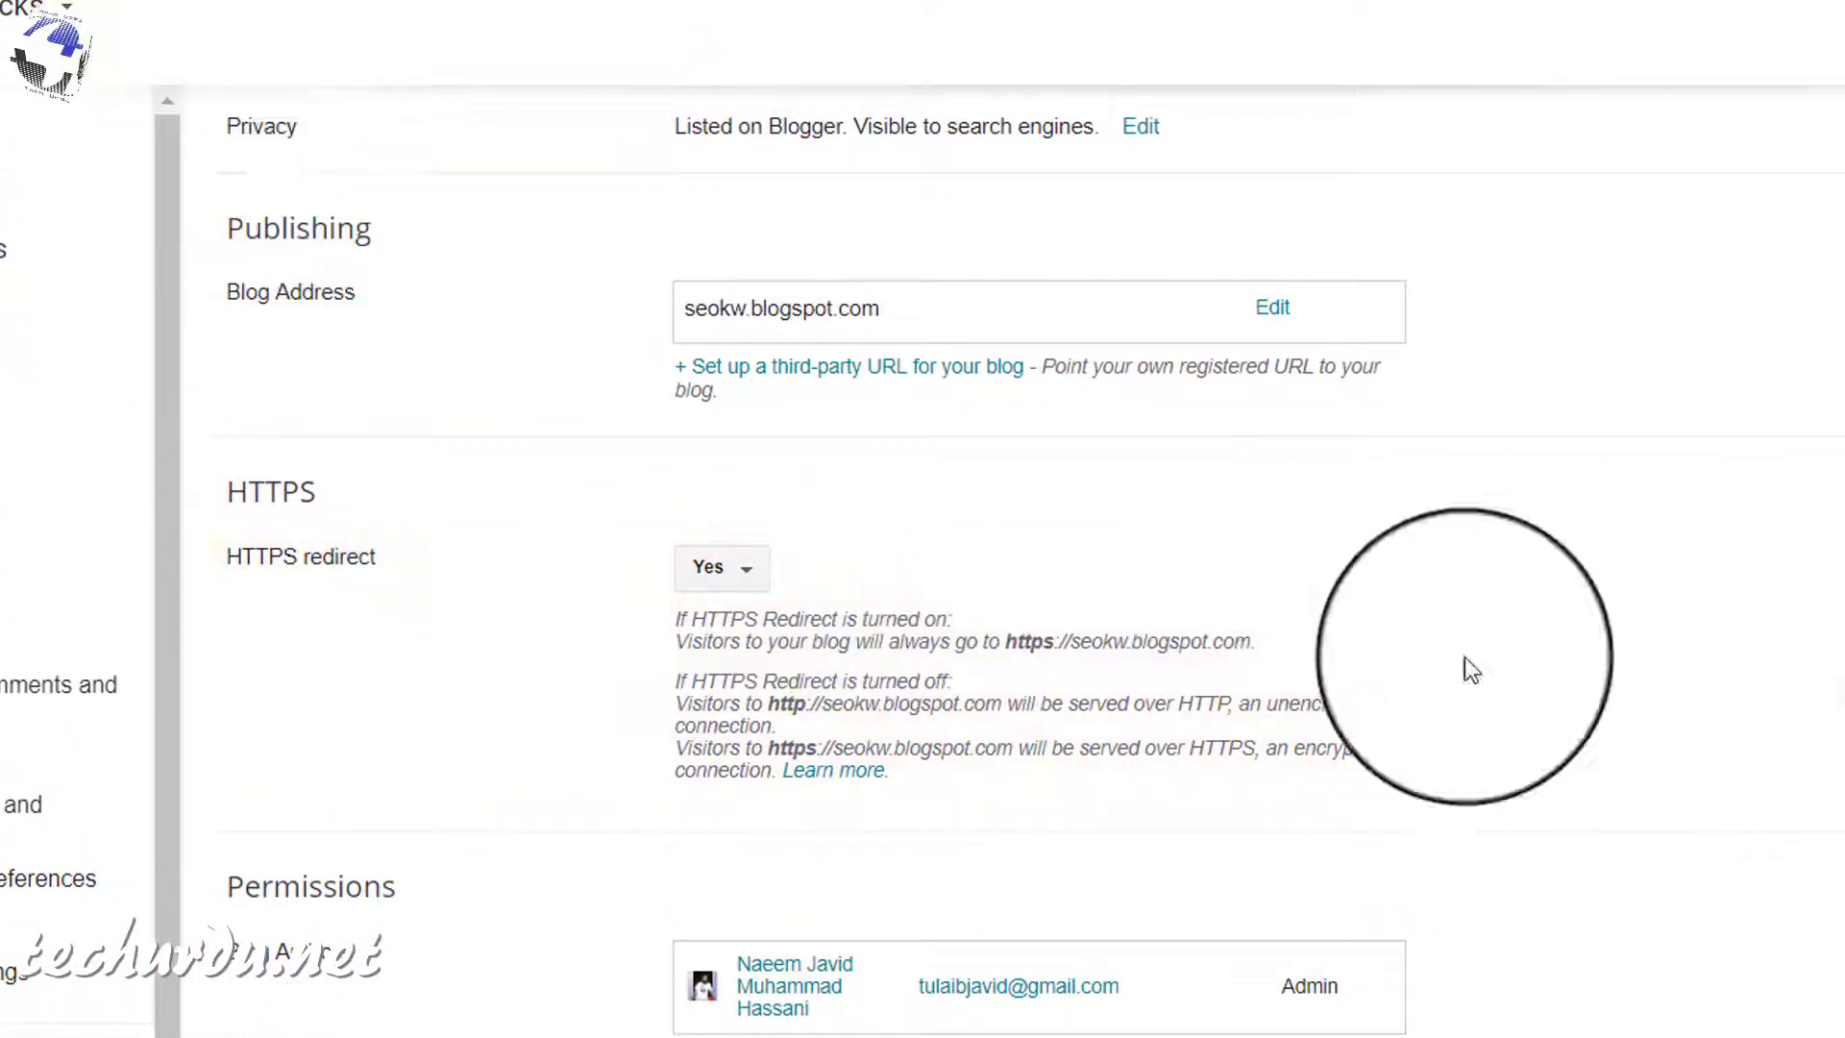
left_click(755, 588)
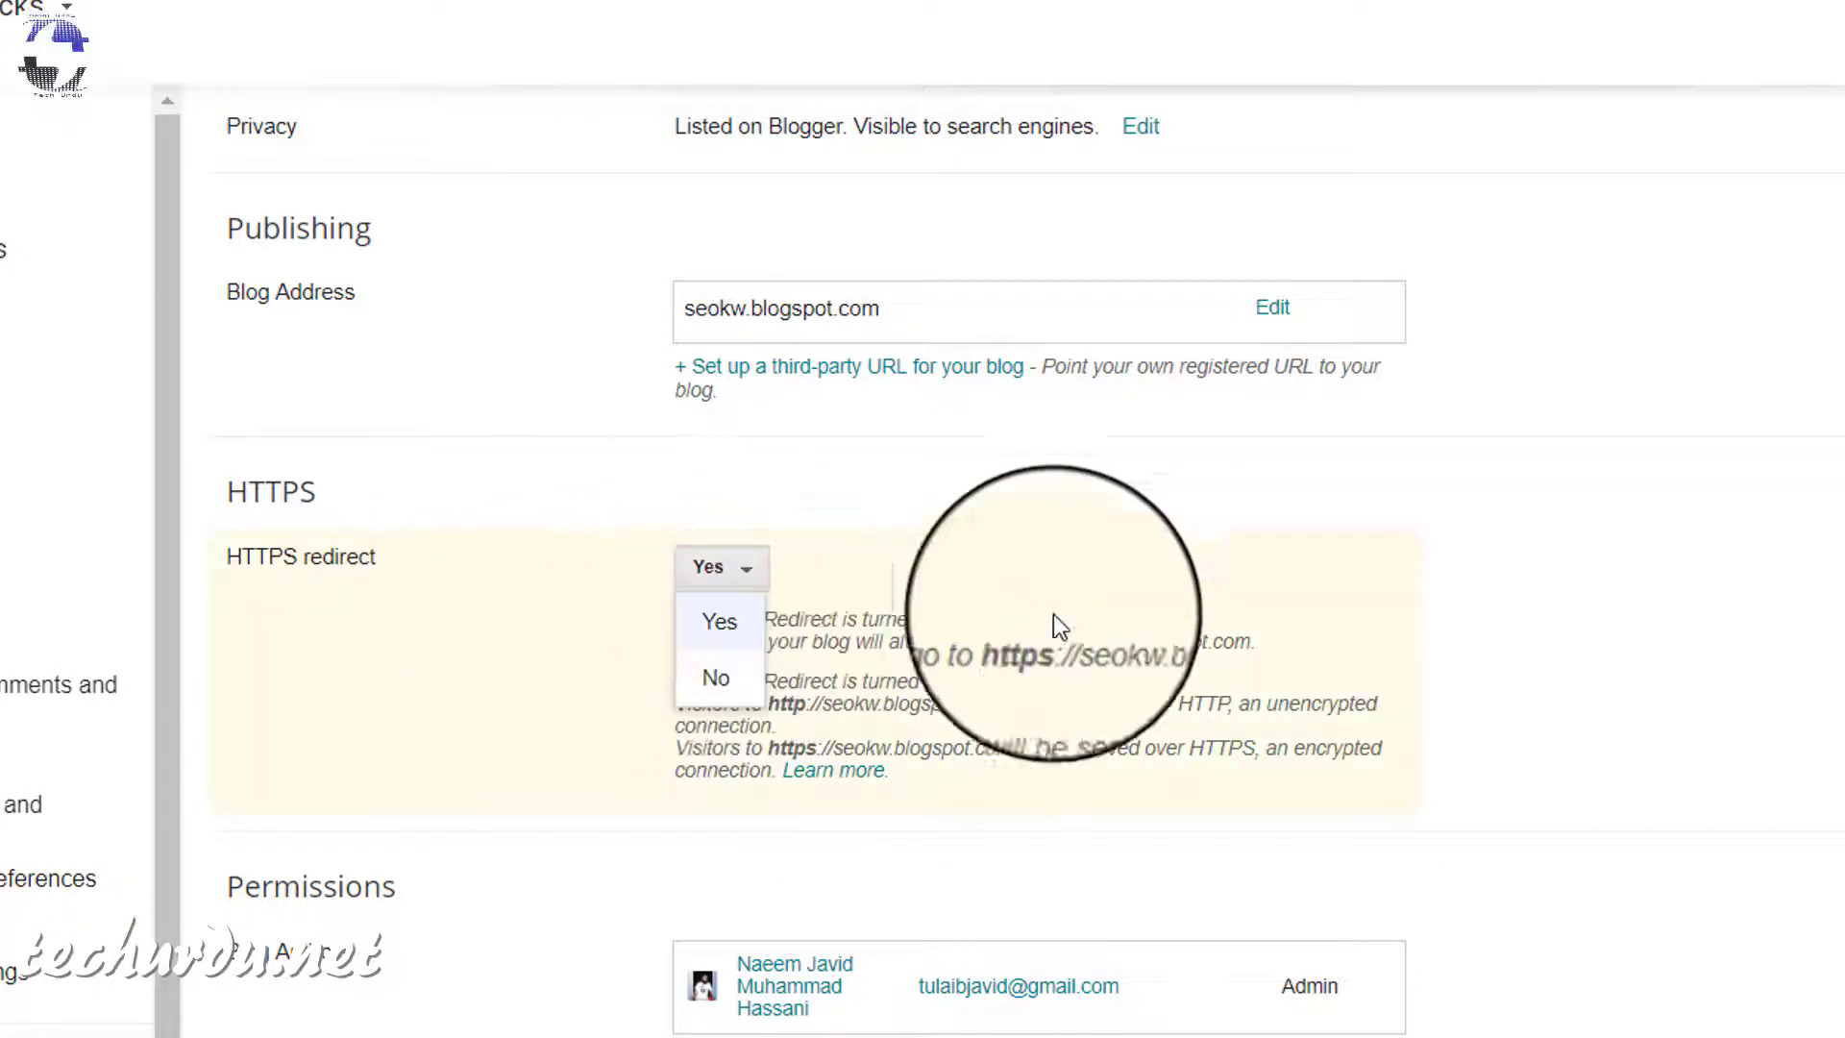
left_click(1687, 669)
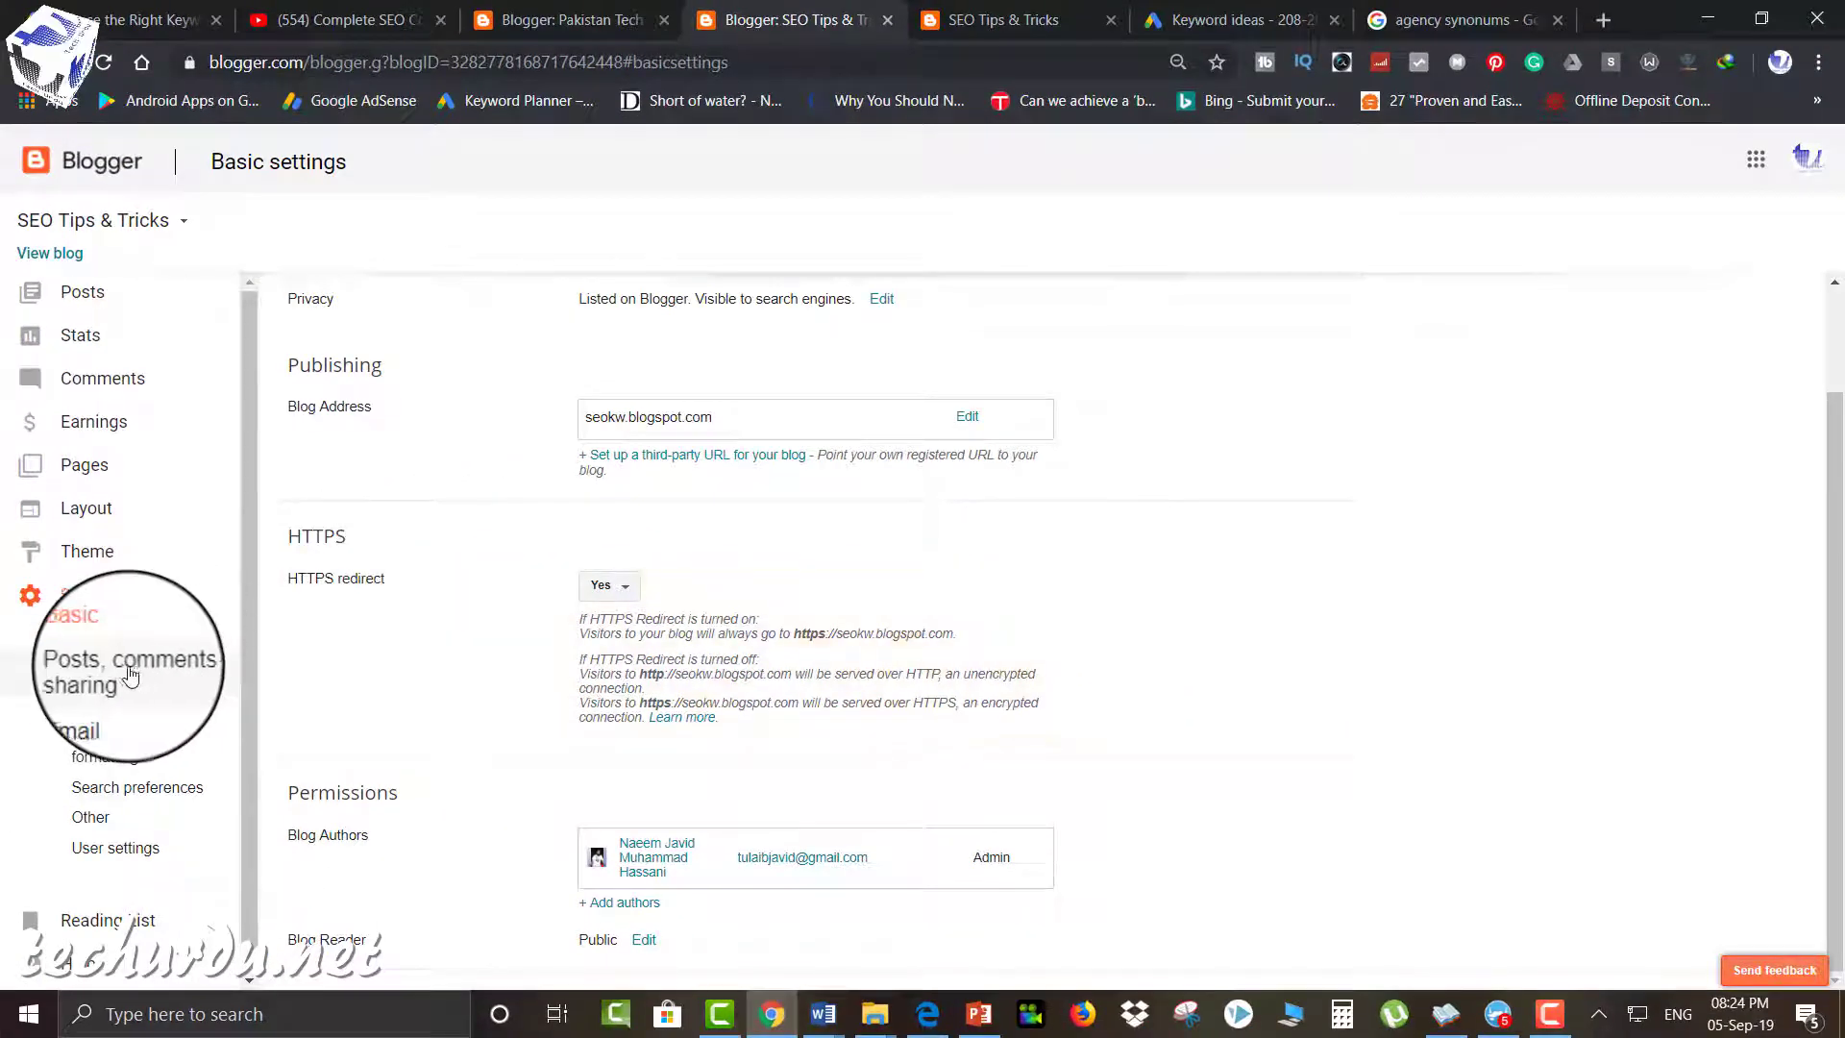
Restrict commenting to only members of this blog, set word verification to No, and save the posts, comments and sharing settings.
left_click(128, 676)
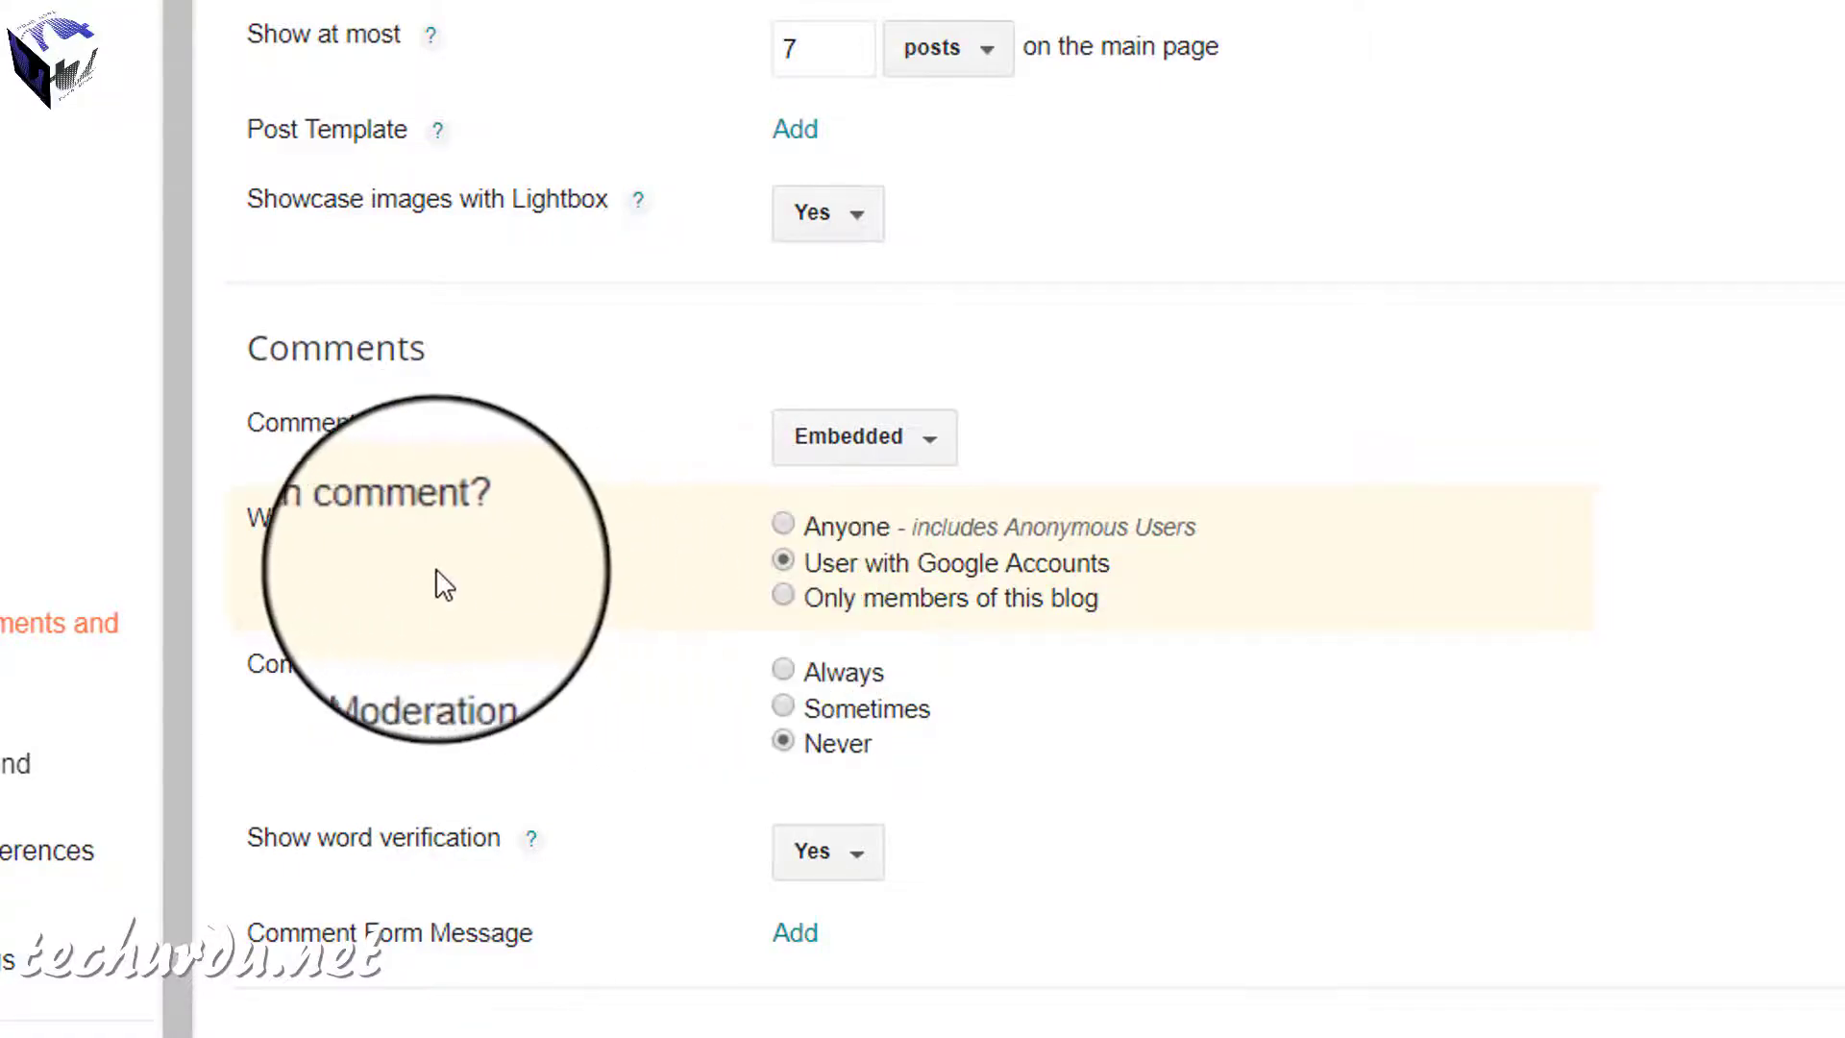
left_click(790, 600)
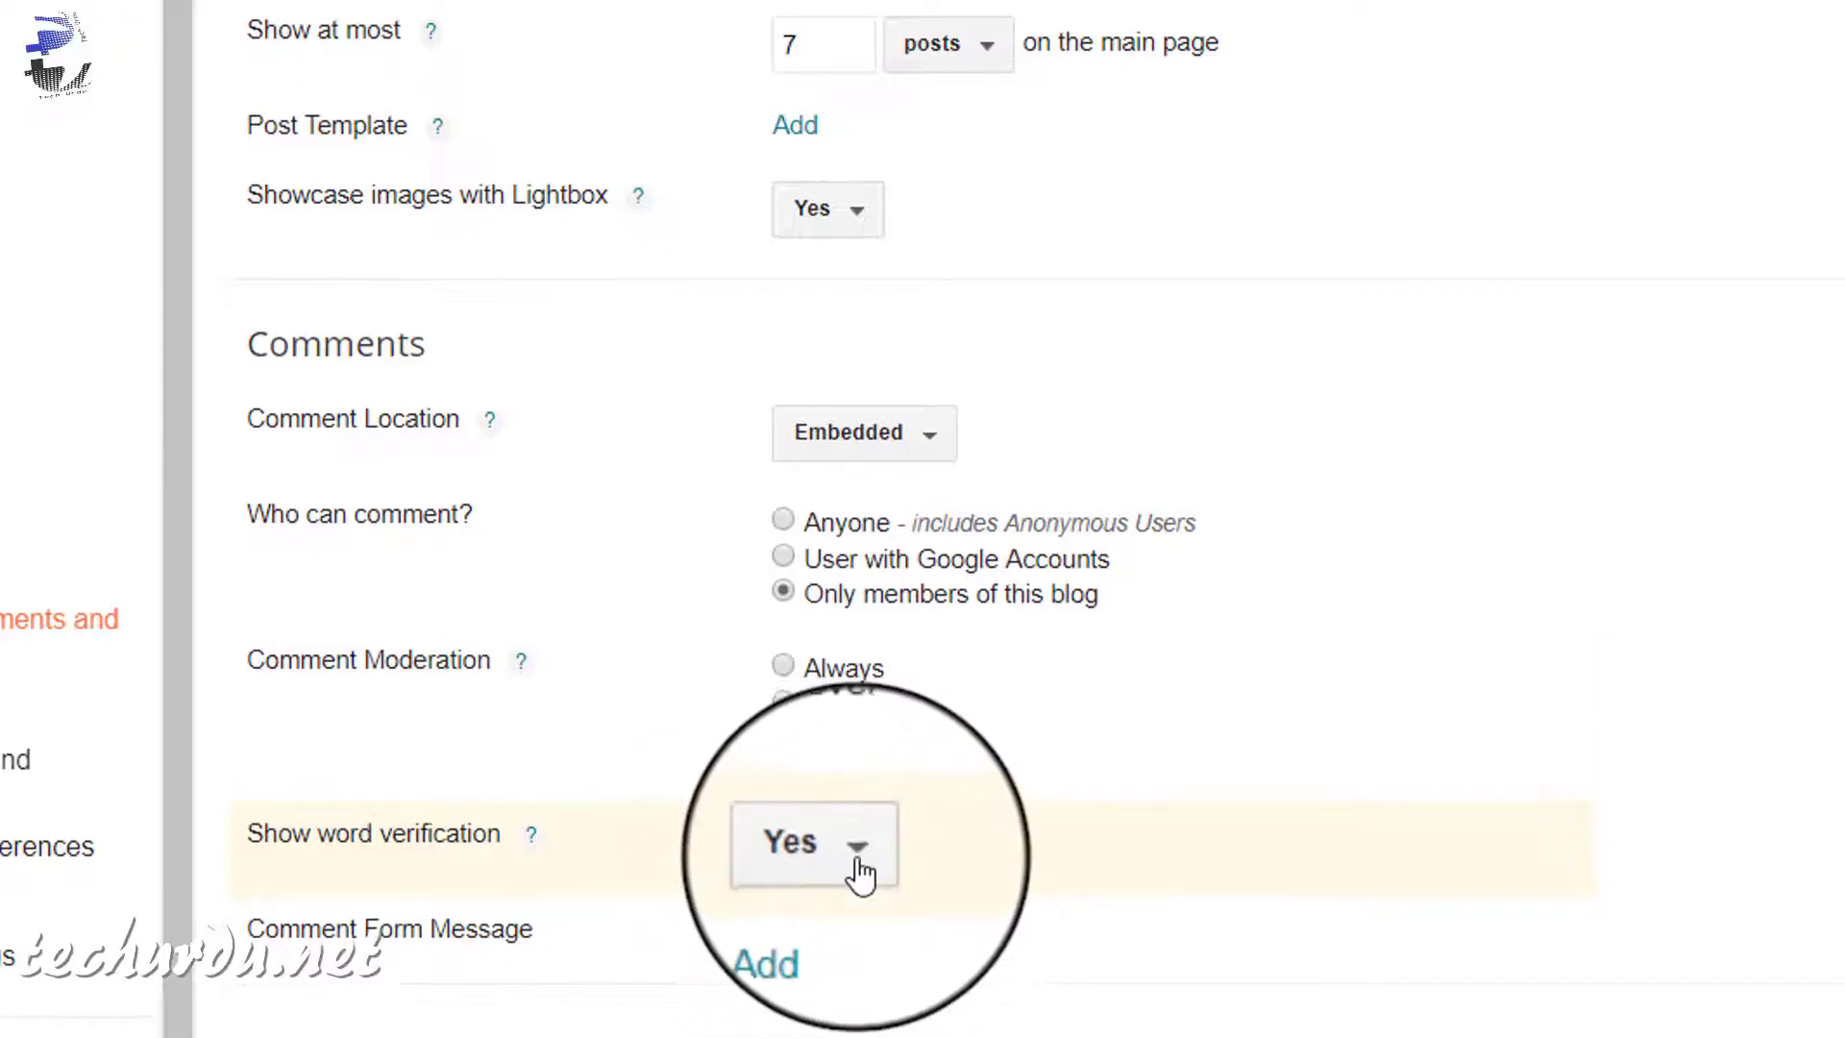
scroll(860, 870, "down", 1)
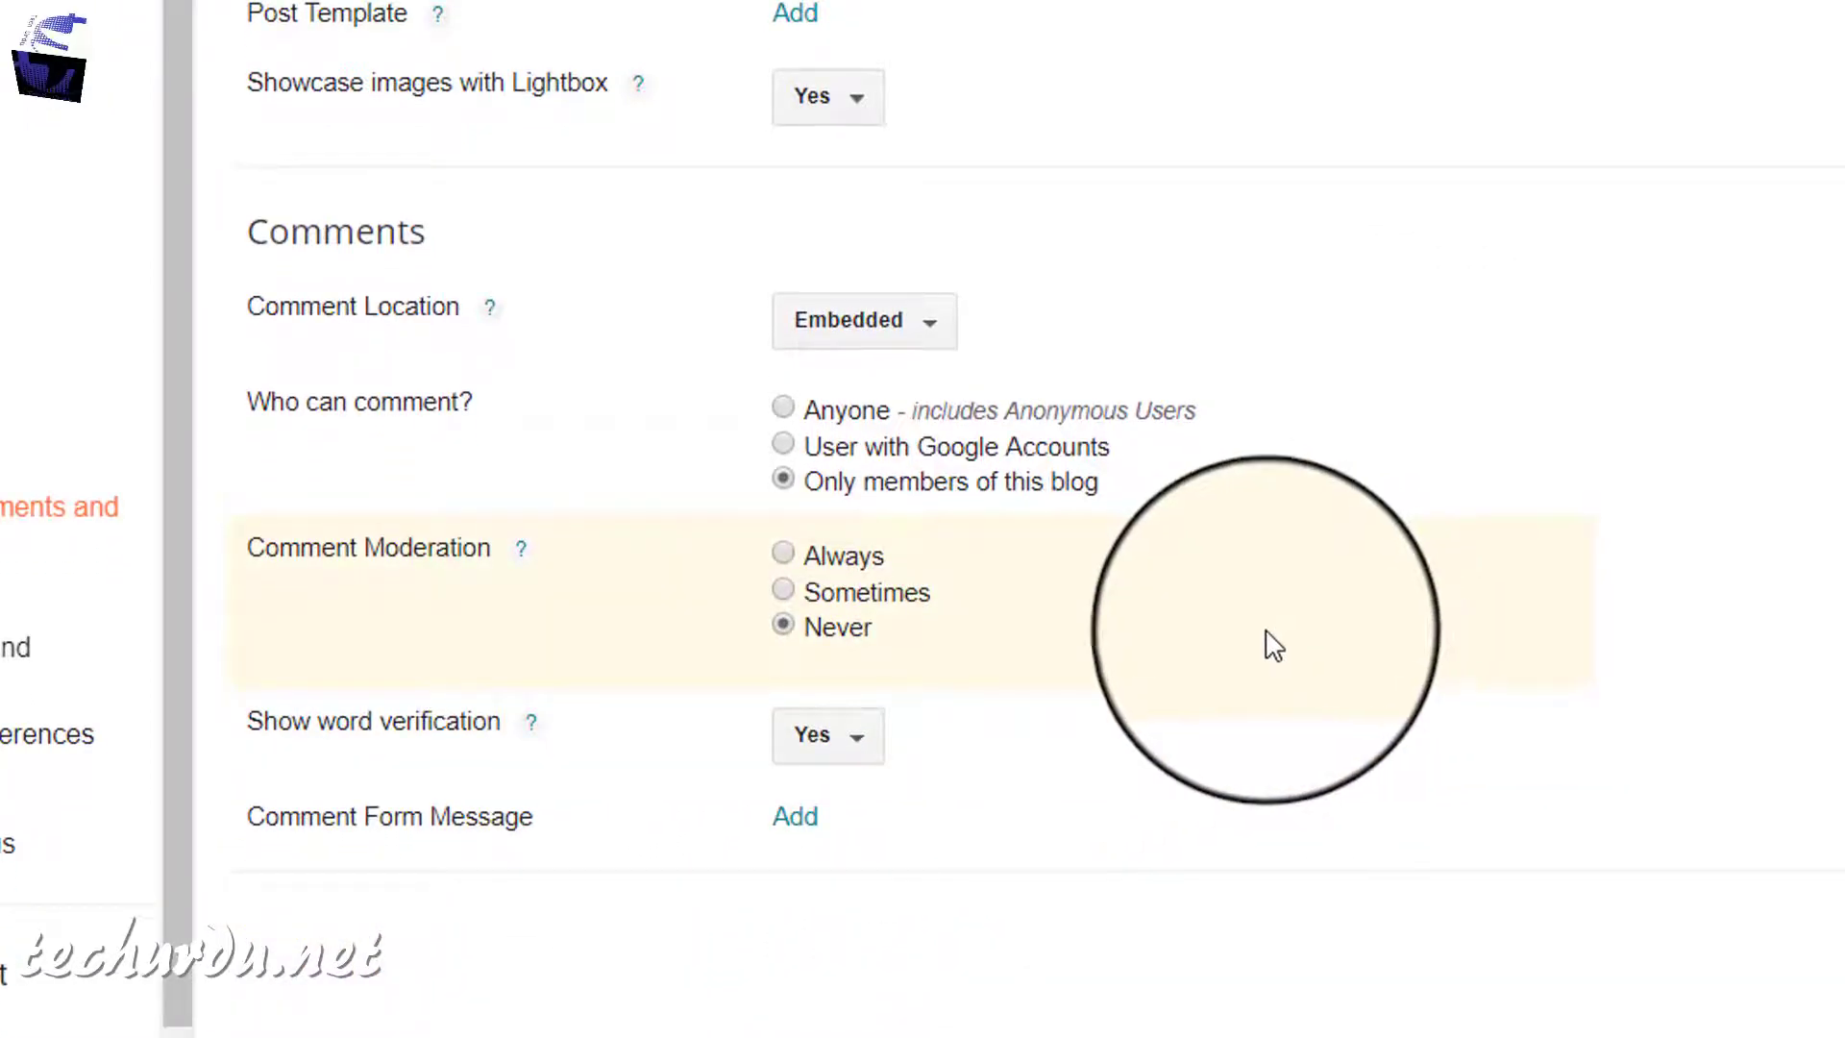
left_click(852, 756)
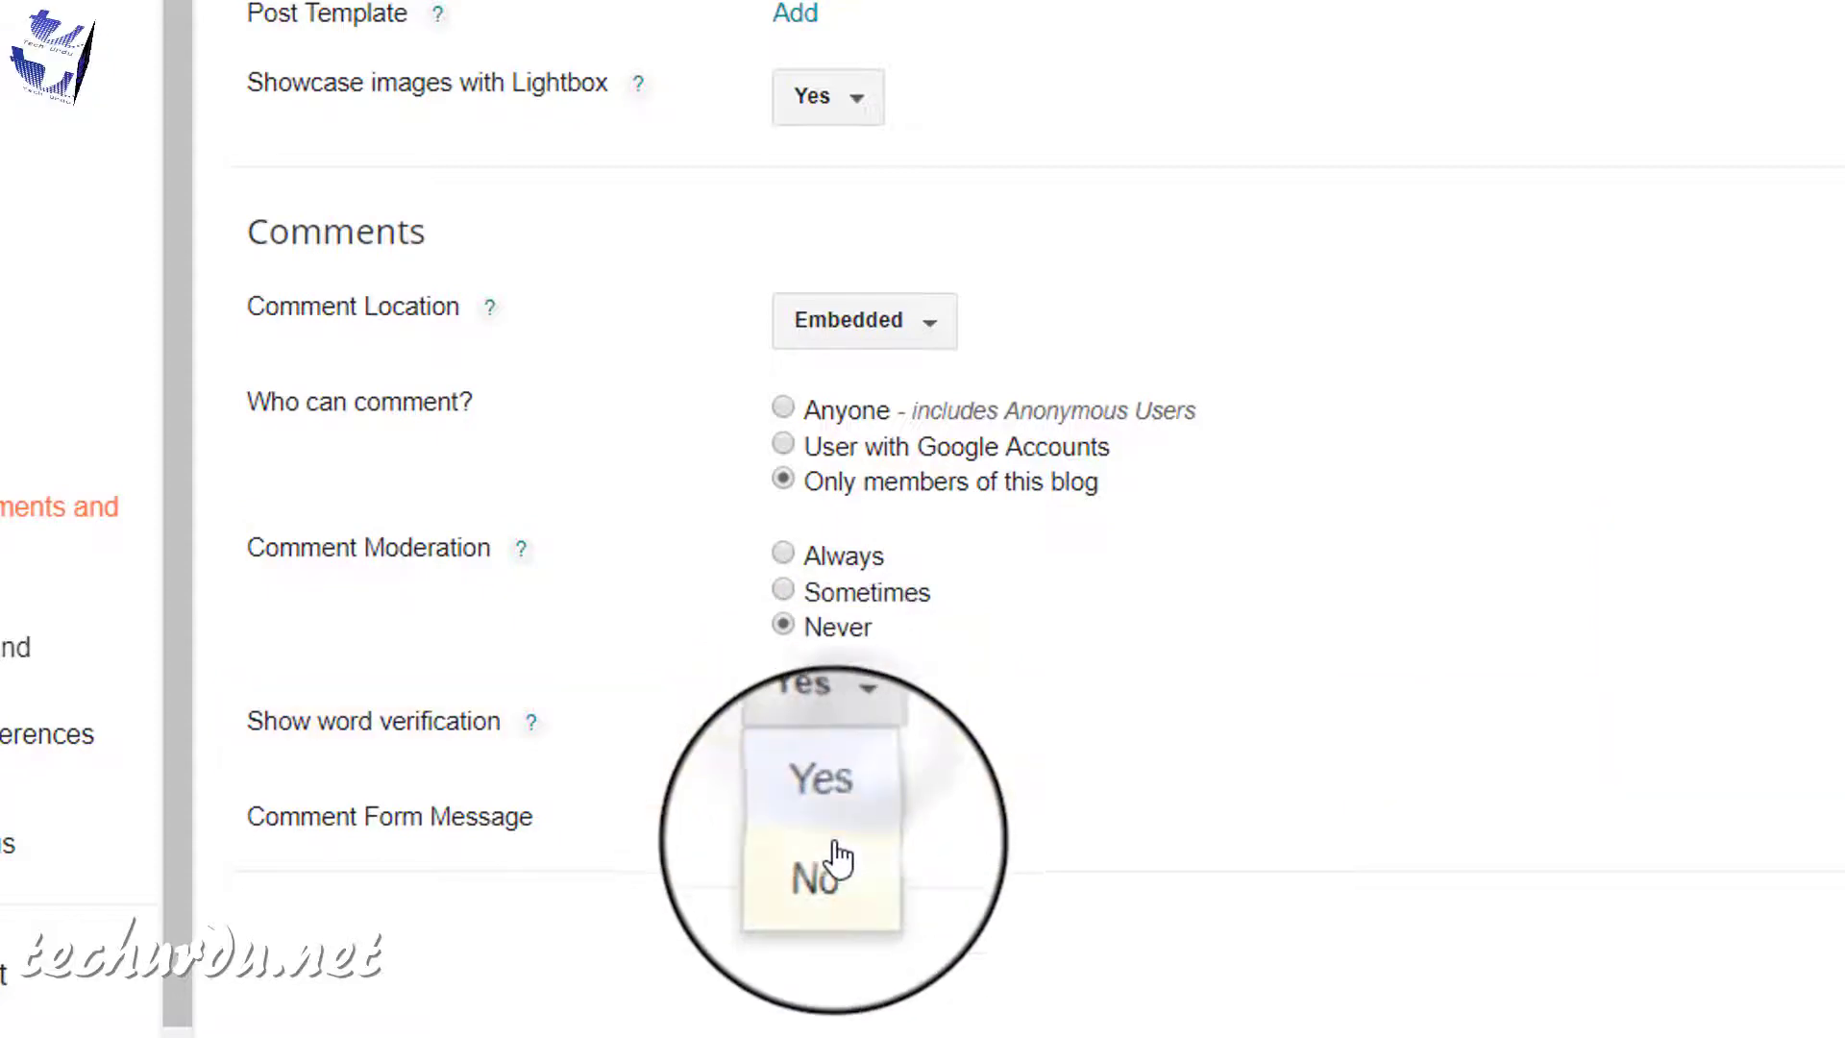
left_click(828, 867)
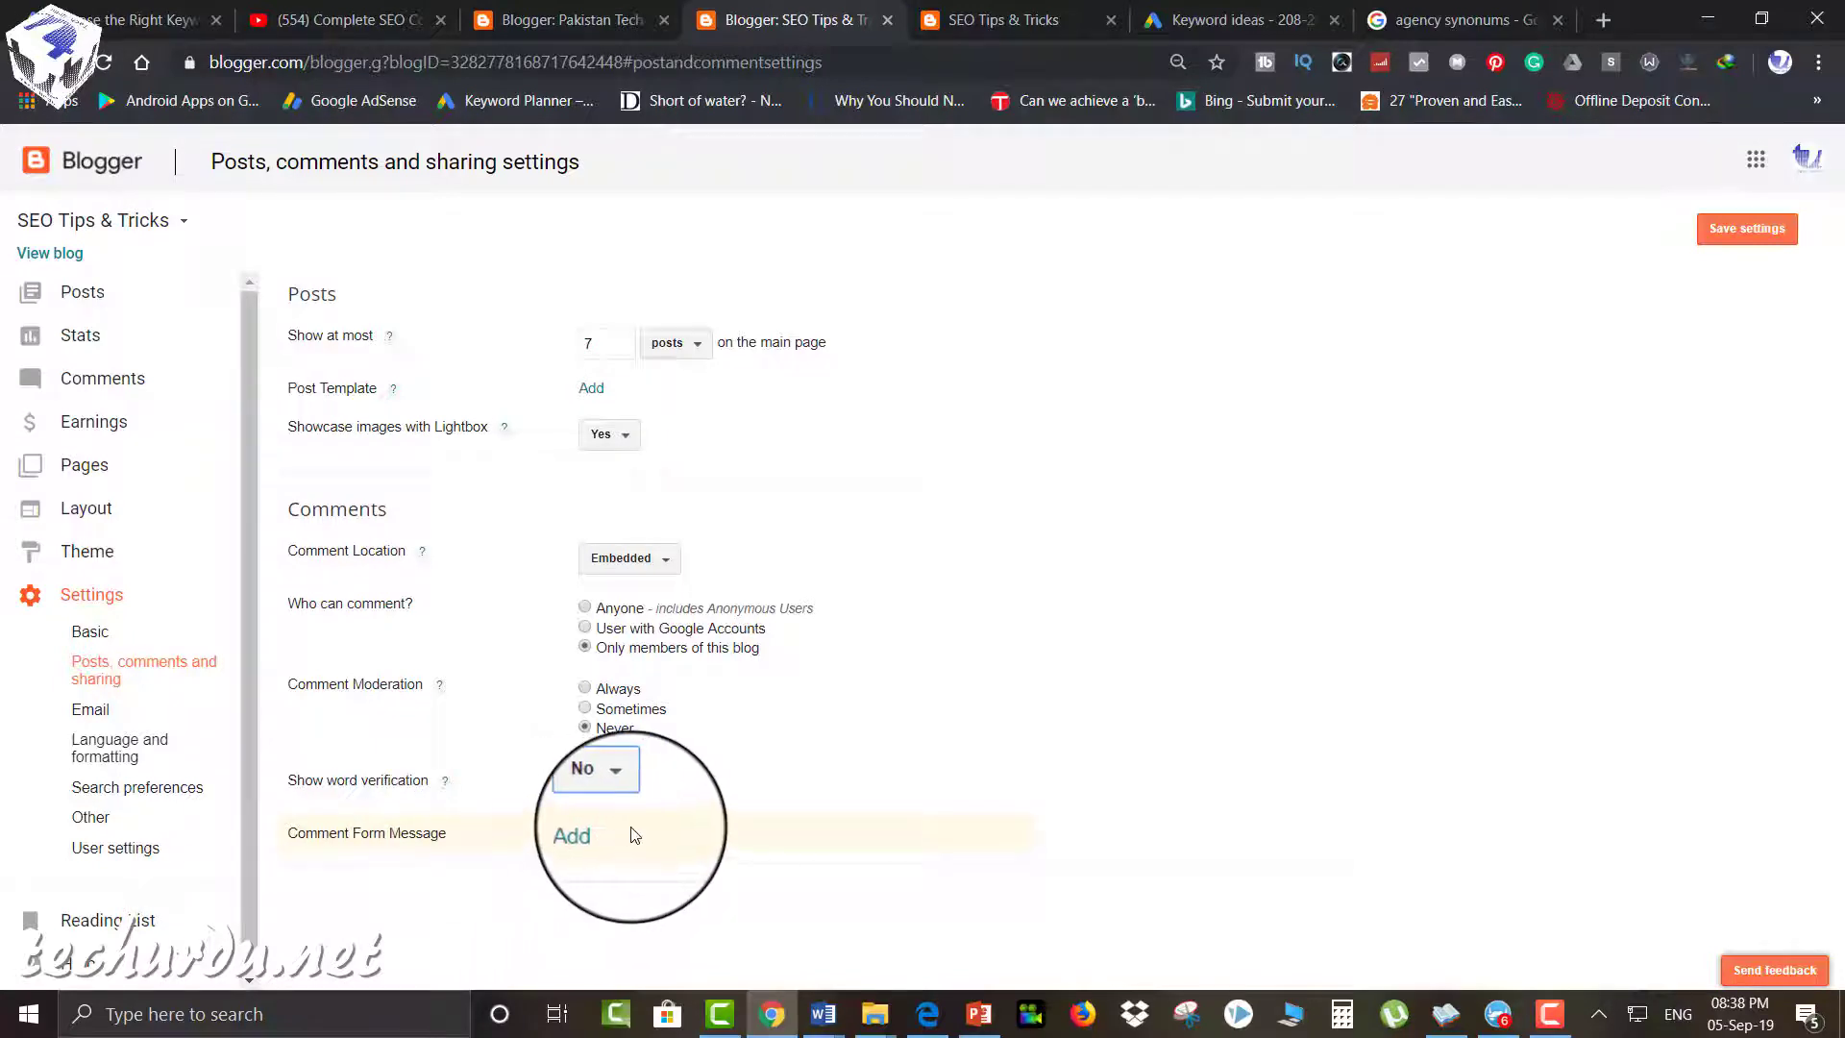
left_click(1726, 234)
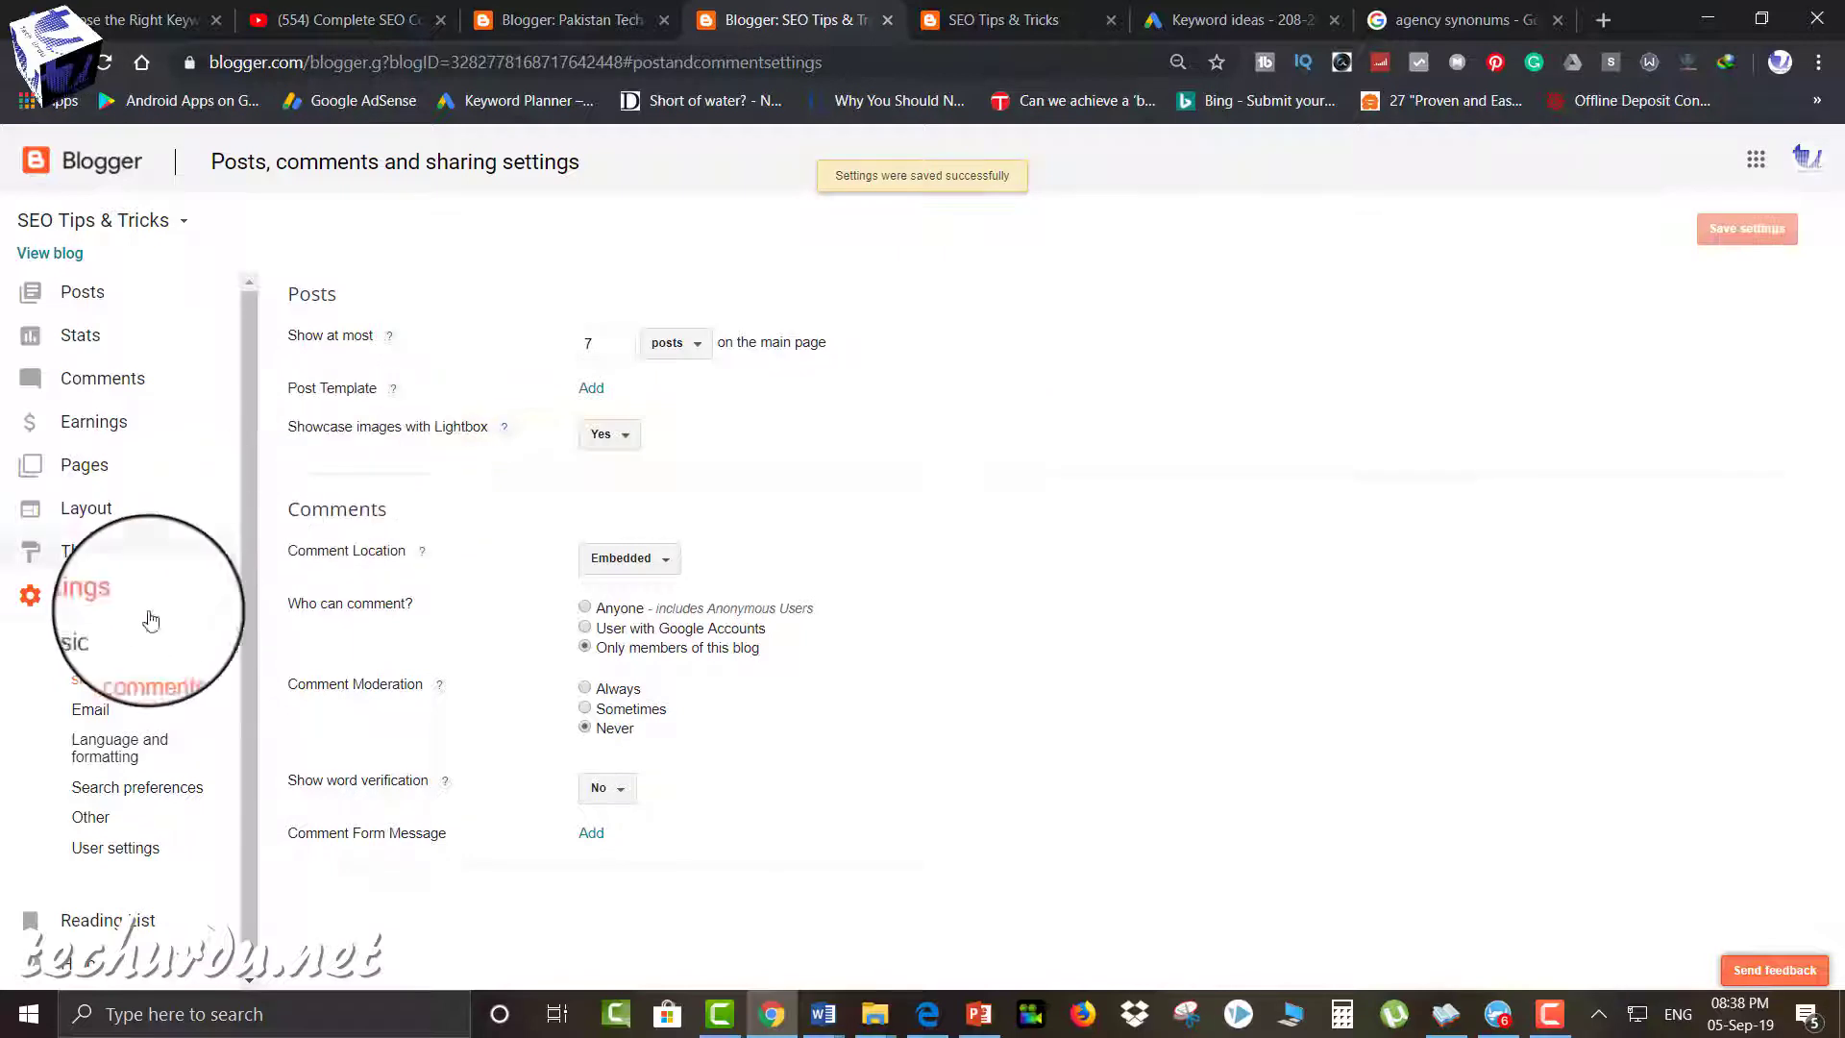
Review the email and language settings, and enable the meta tag search description in the search preferences, saving the change.
left_click(107, 712)
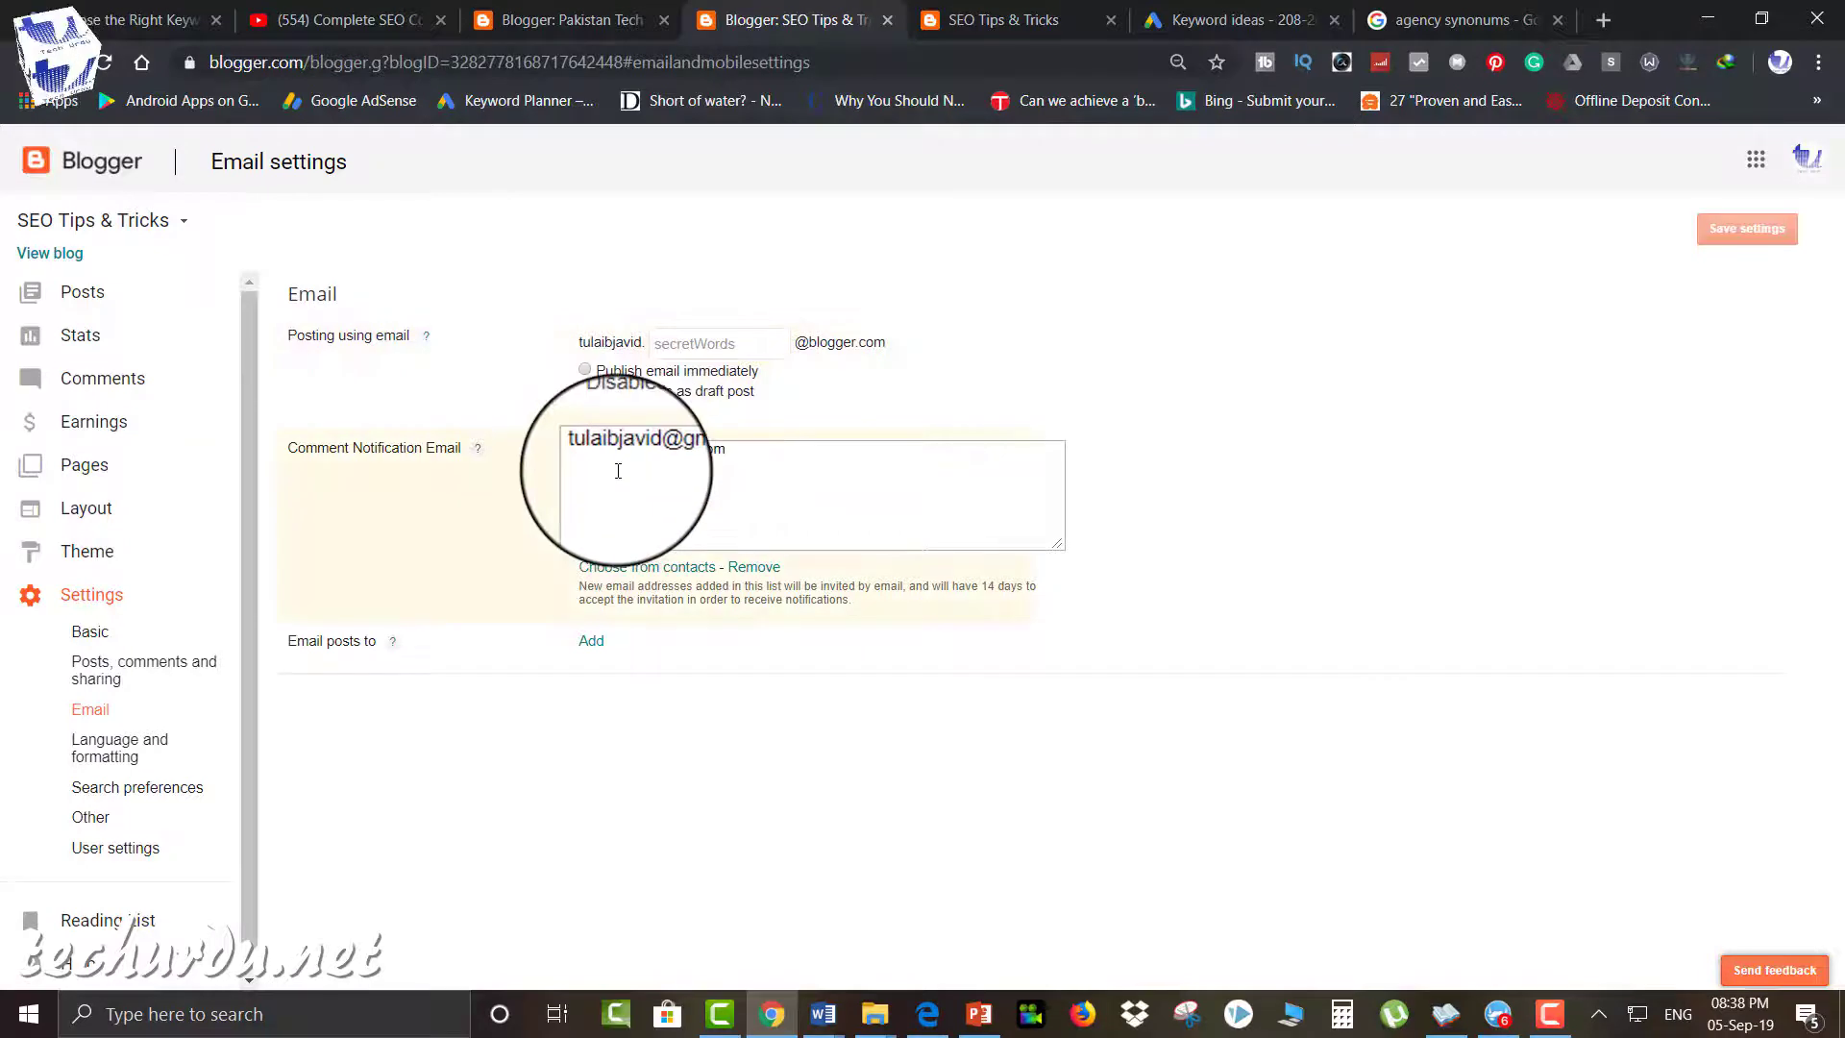
left_click(140, 748)
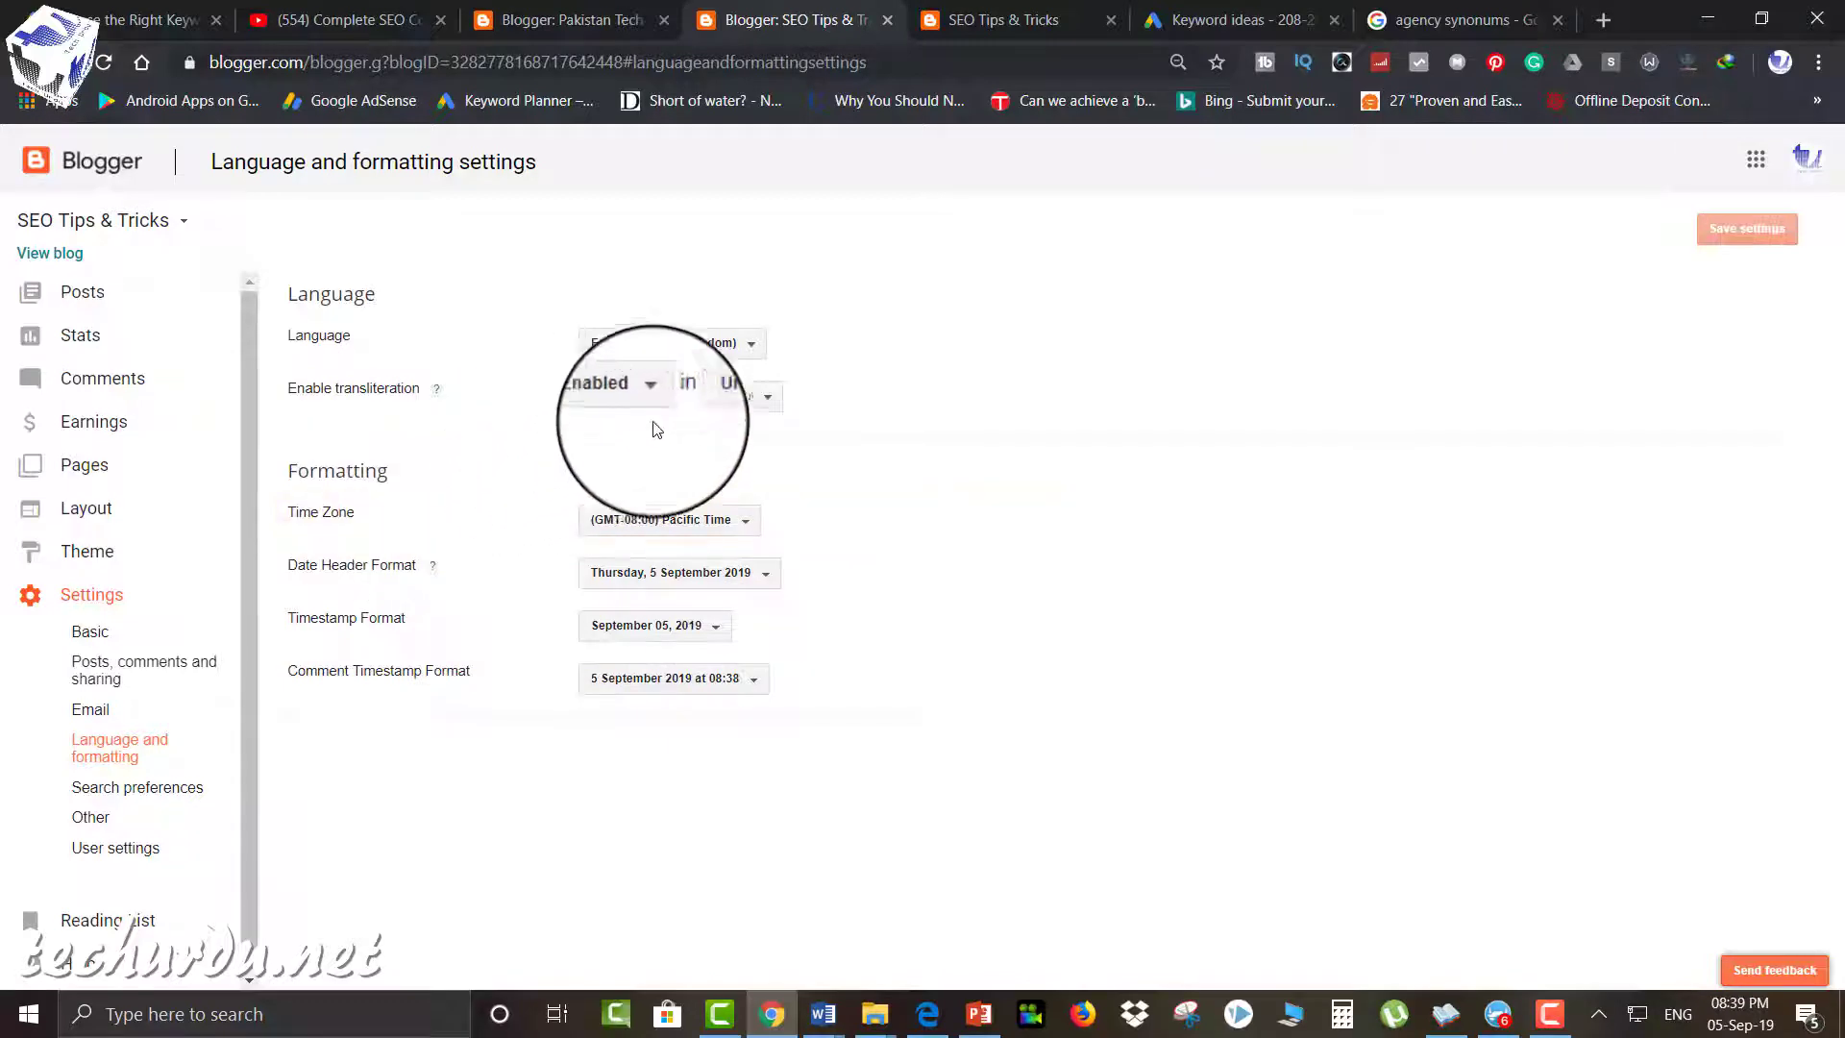
left_click(156, 790)
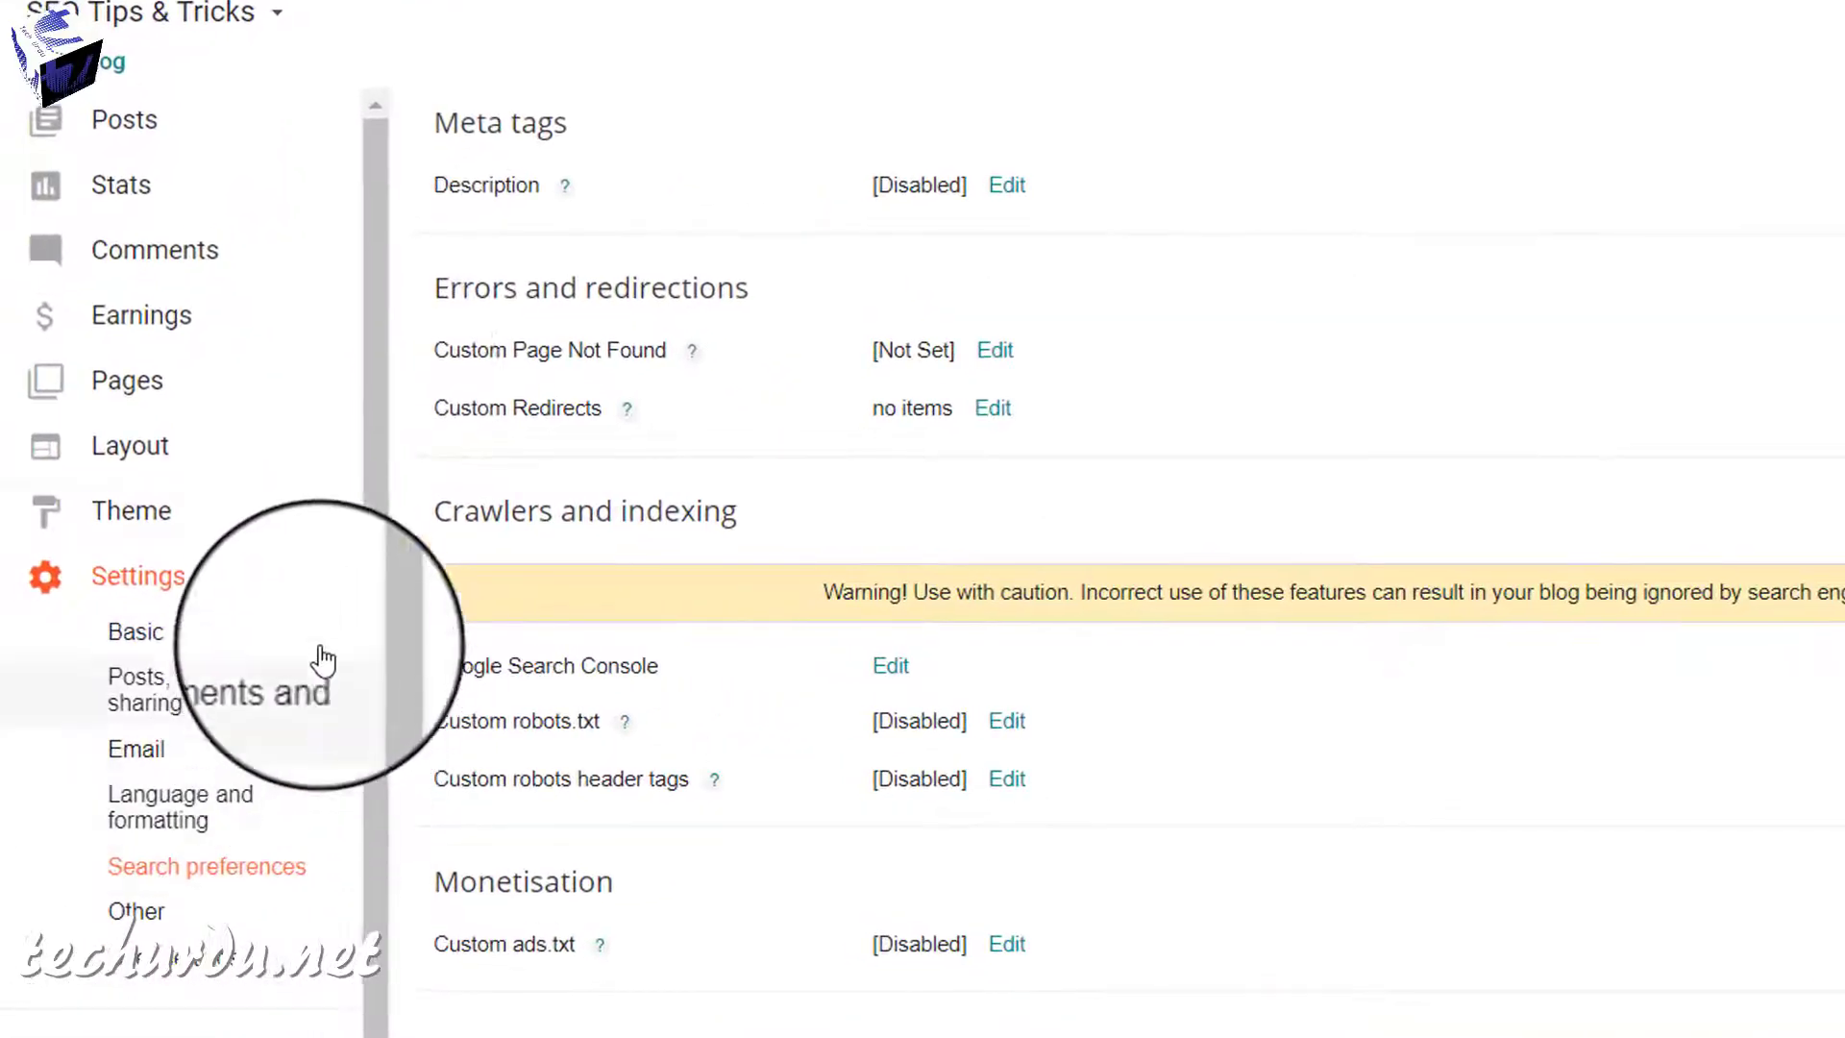
left_click(1009, 188)
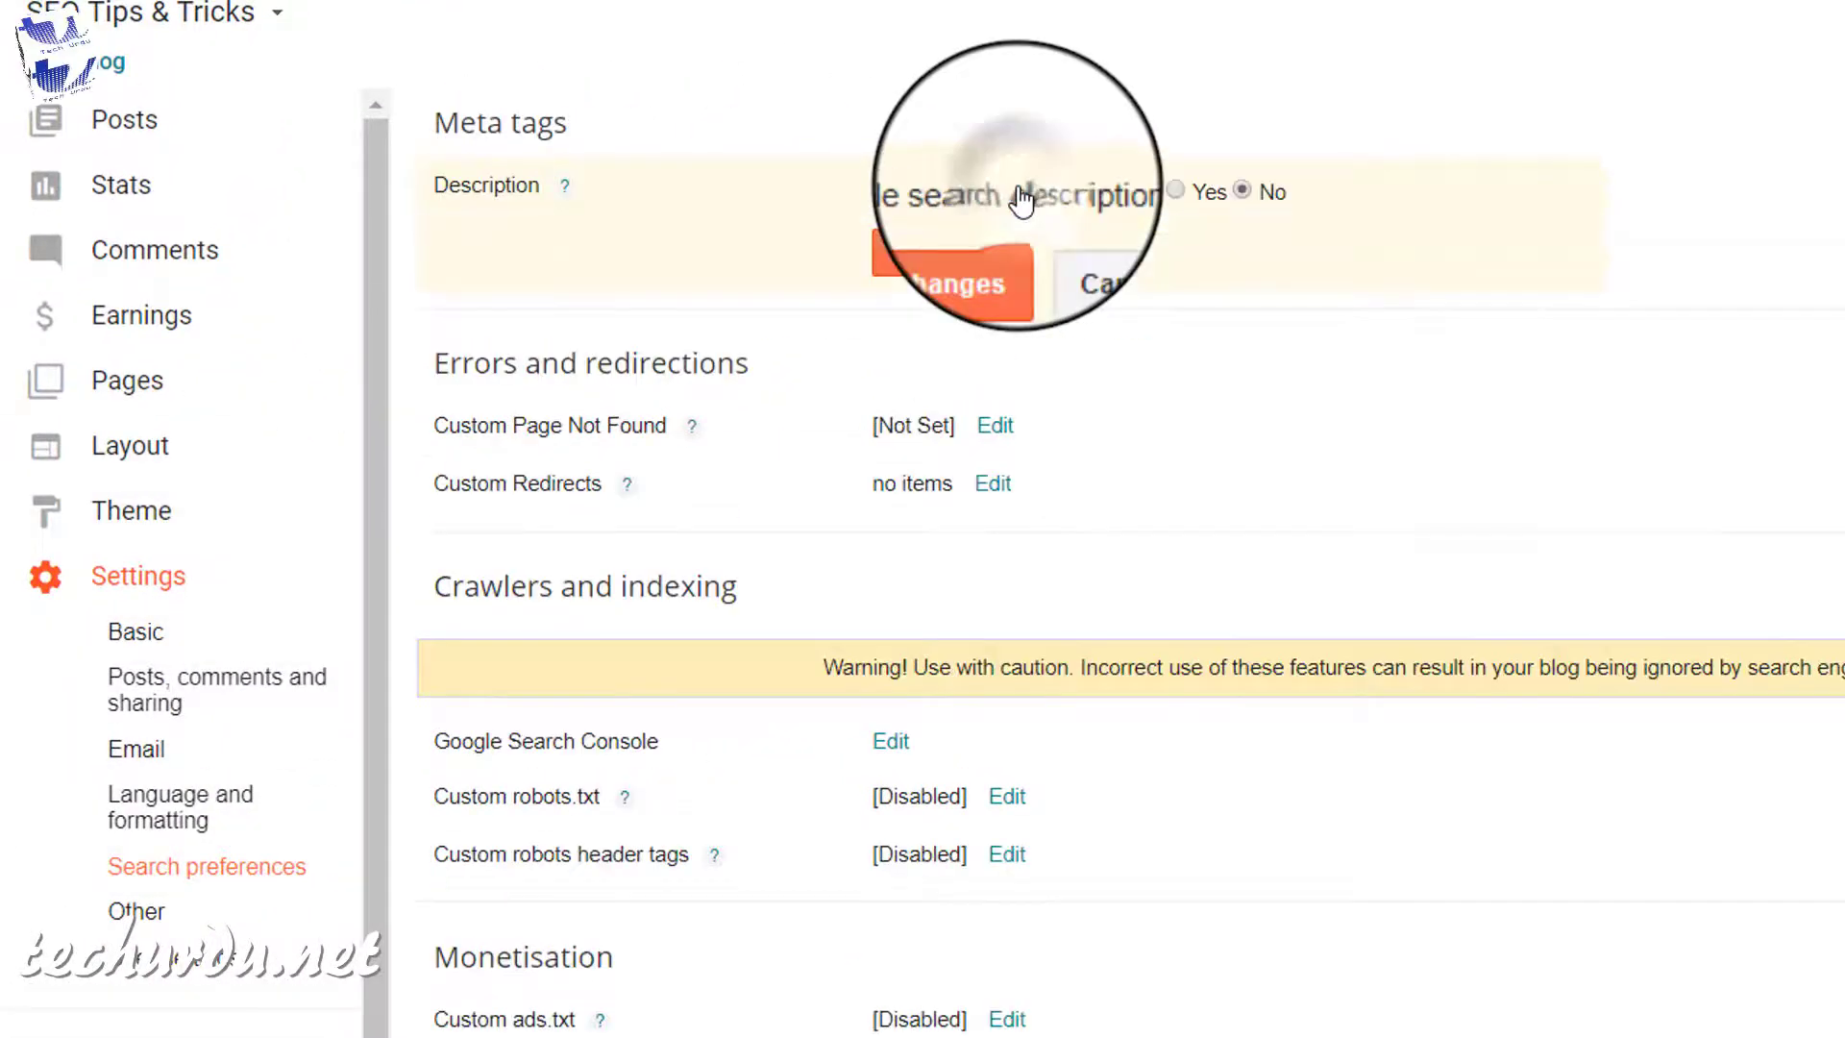
left_click(1174, 189)
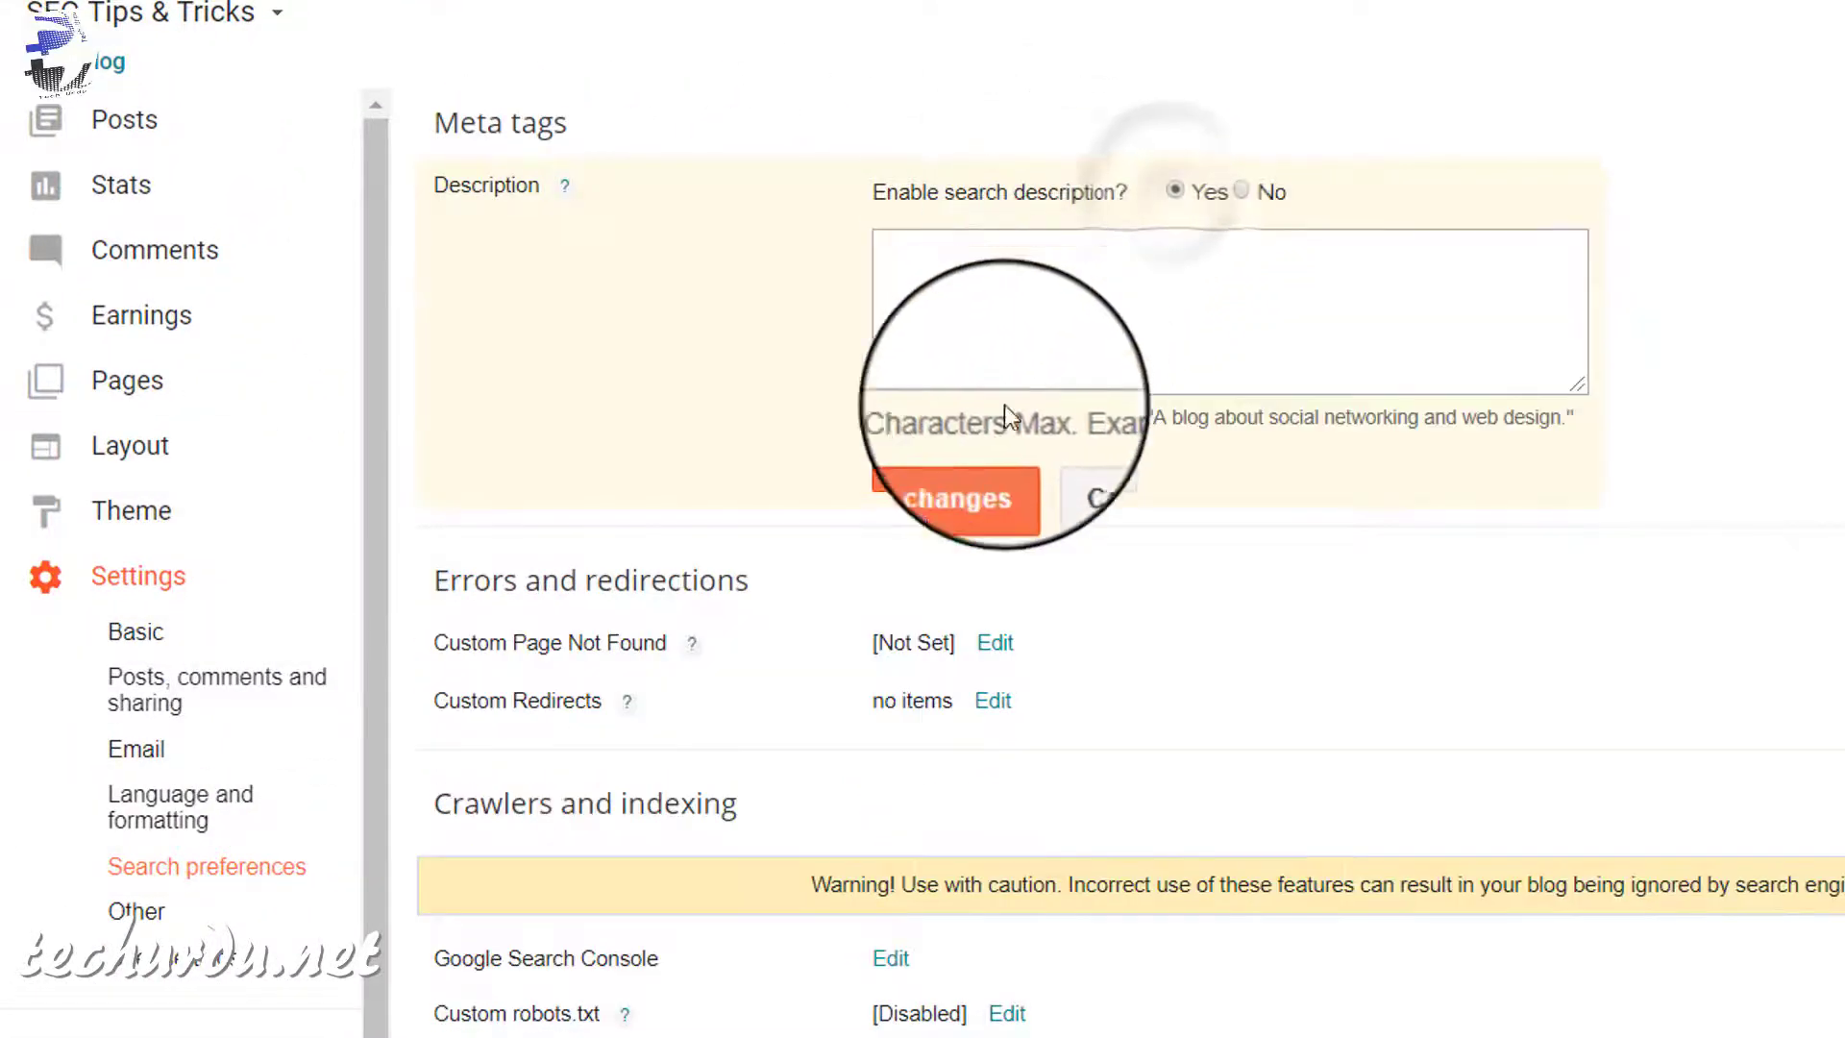
left_click(956, 471)
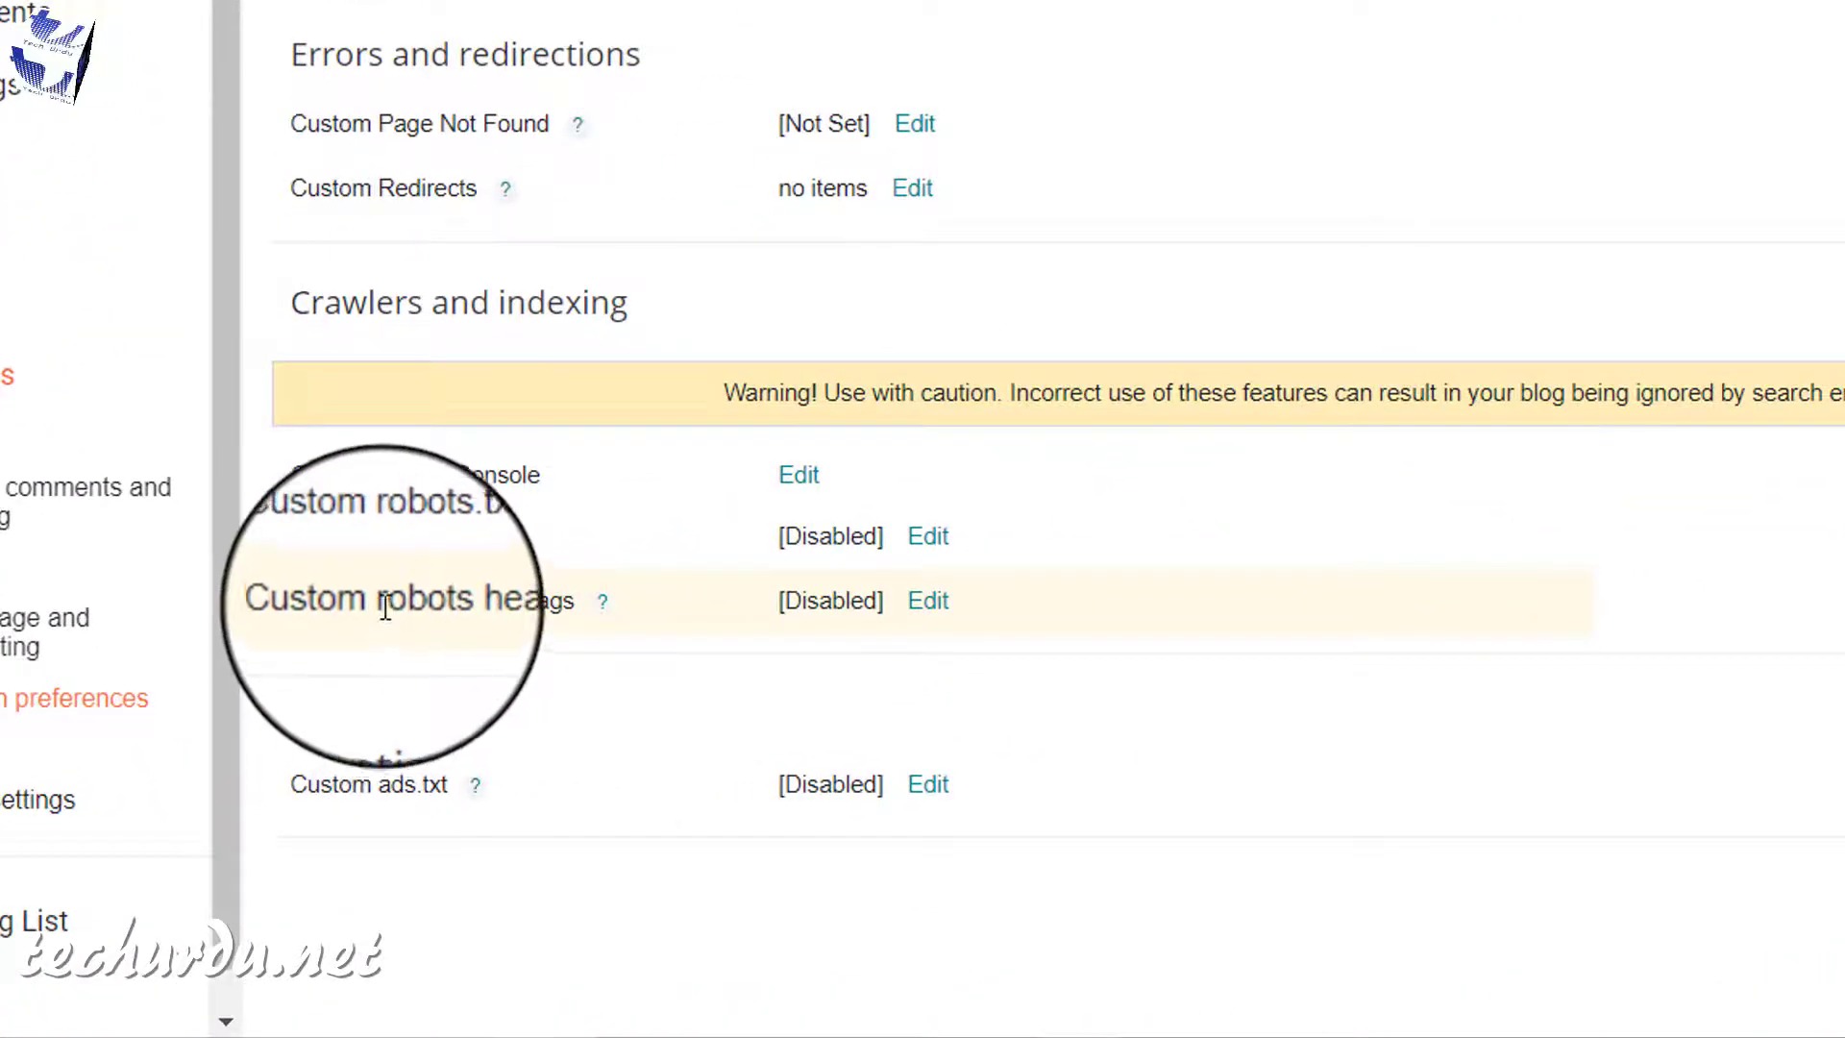
Enable custom robots header tags in the search preferences and select "all" for the Homepage.
left_click(931, 604)
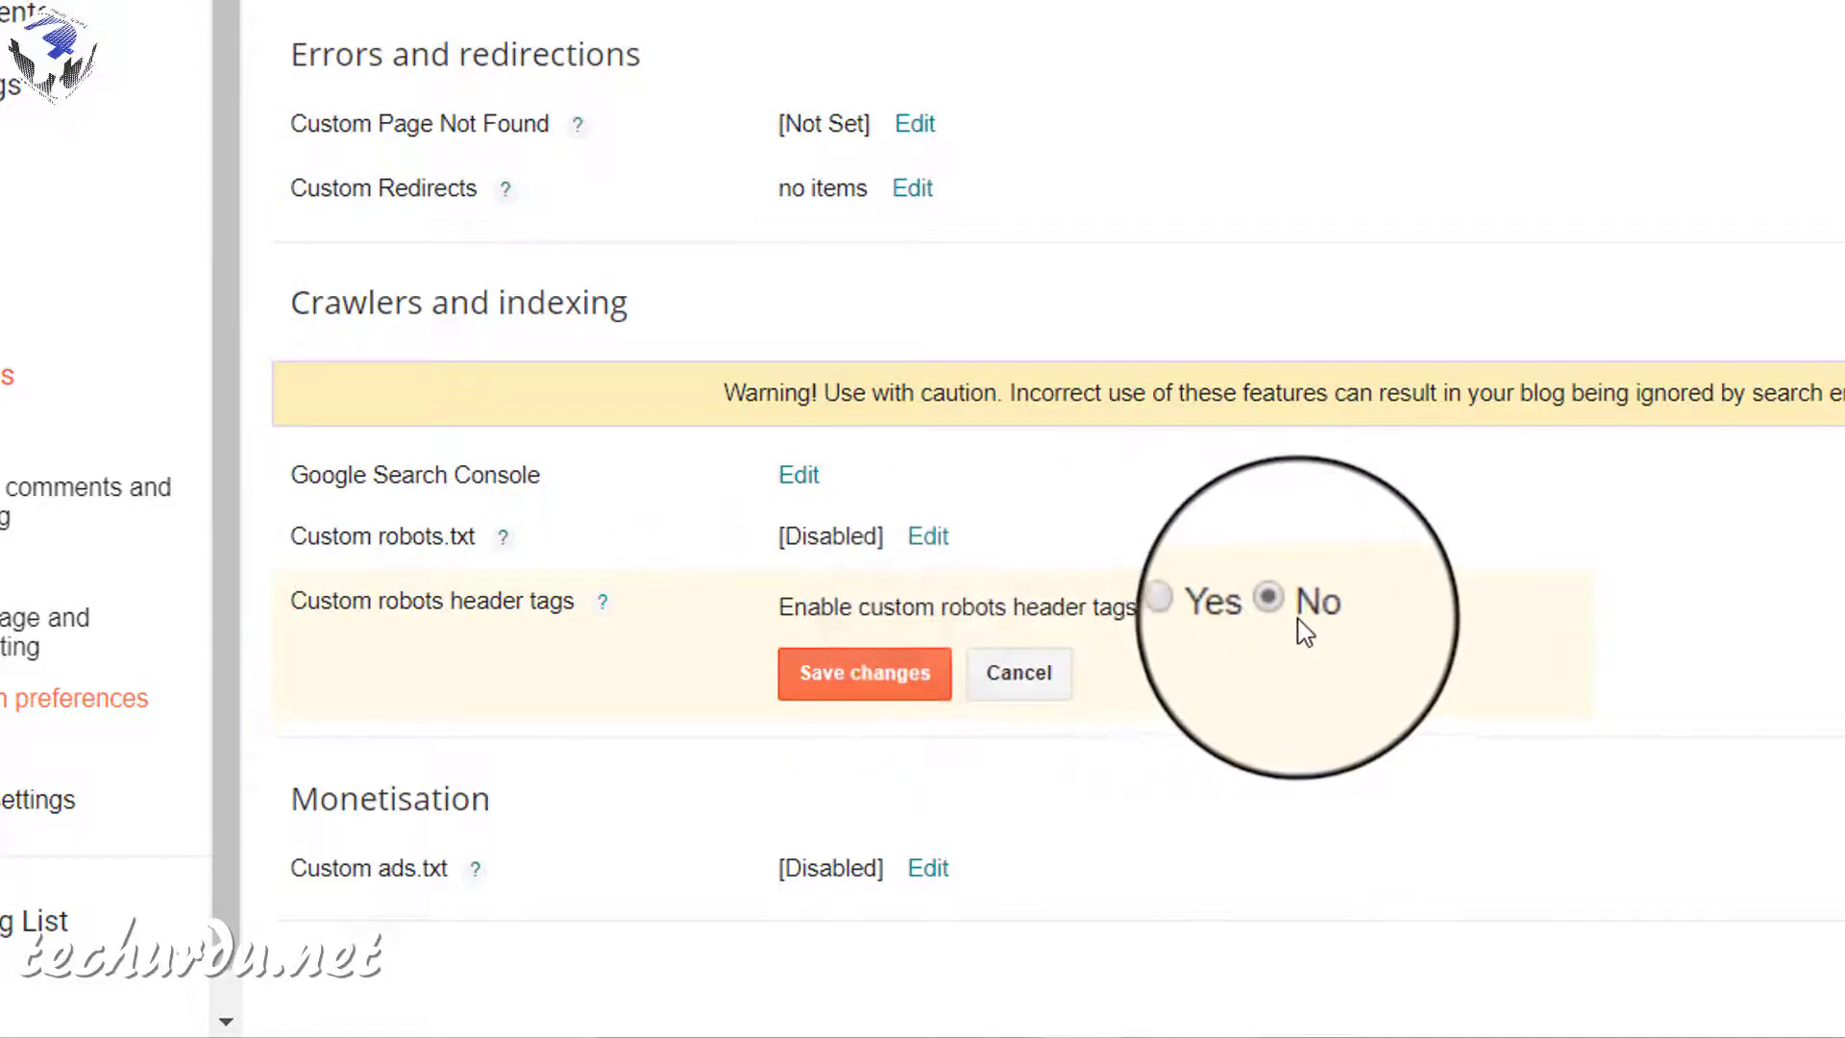
left_click(1203, 606)
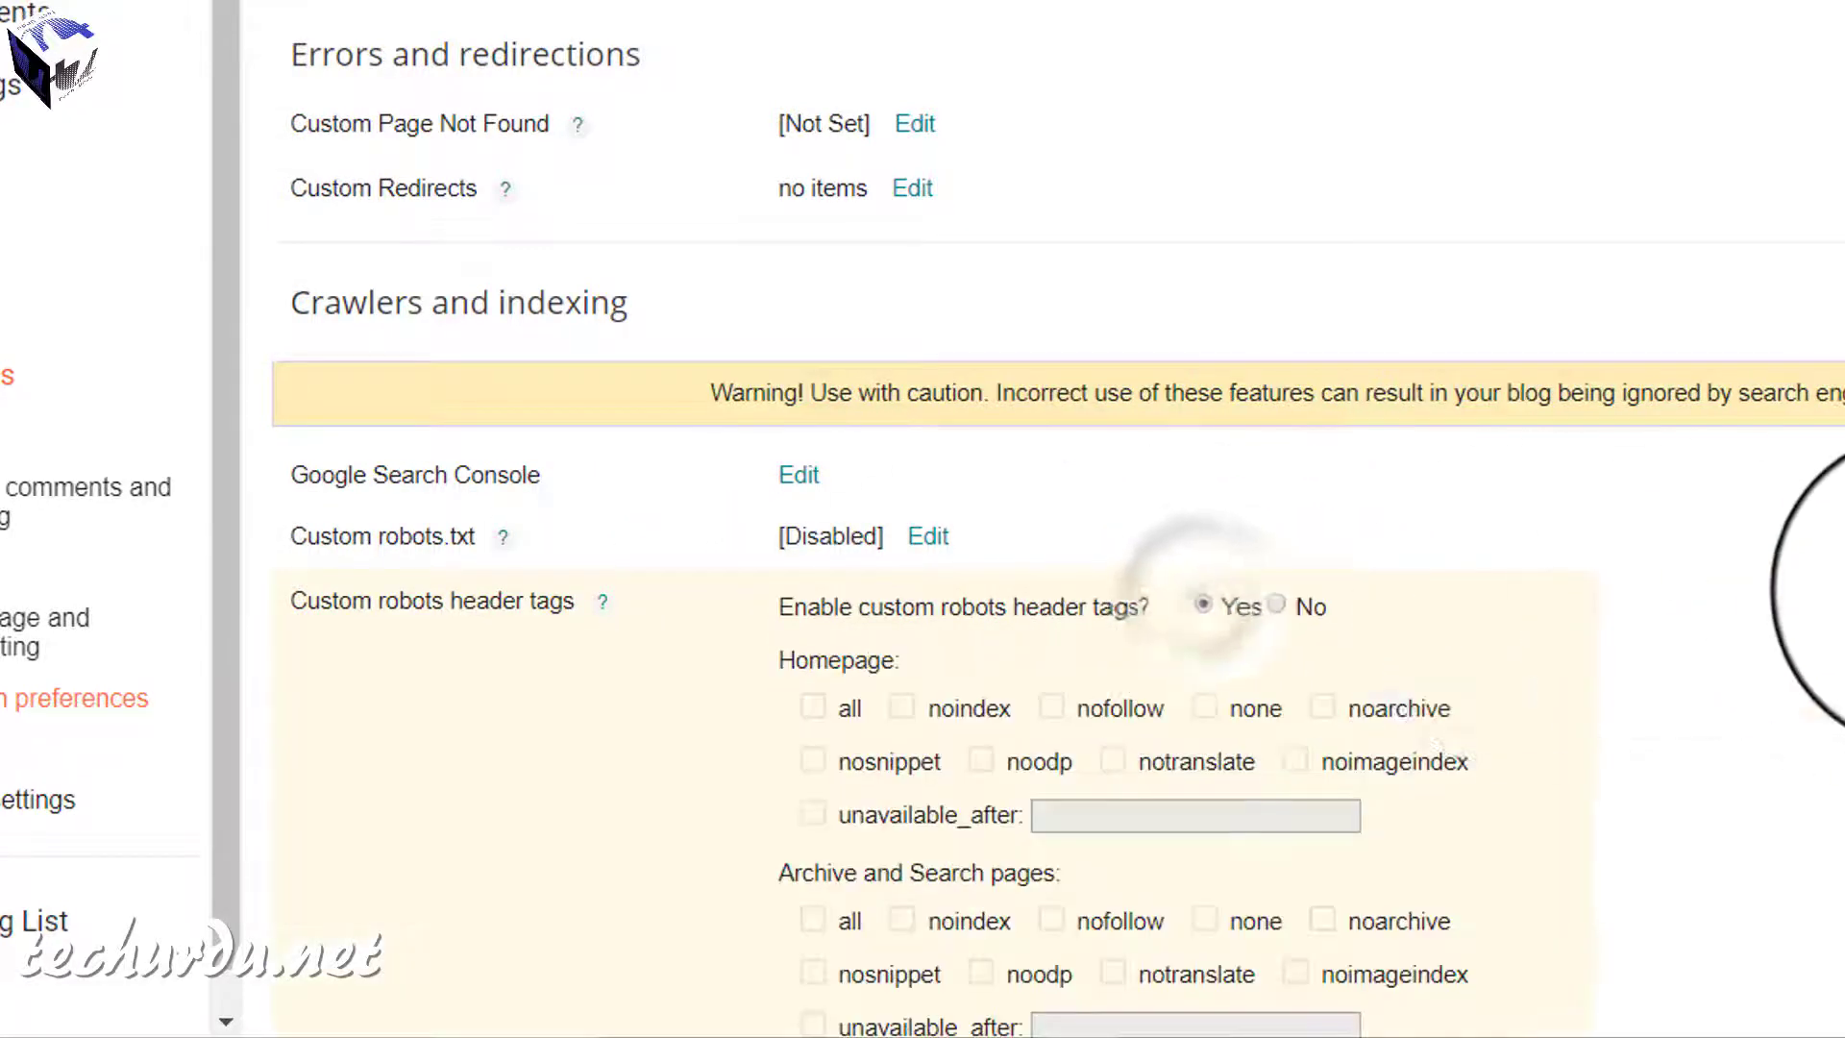
scroll(1057, 519, "down", 5)
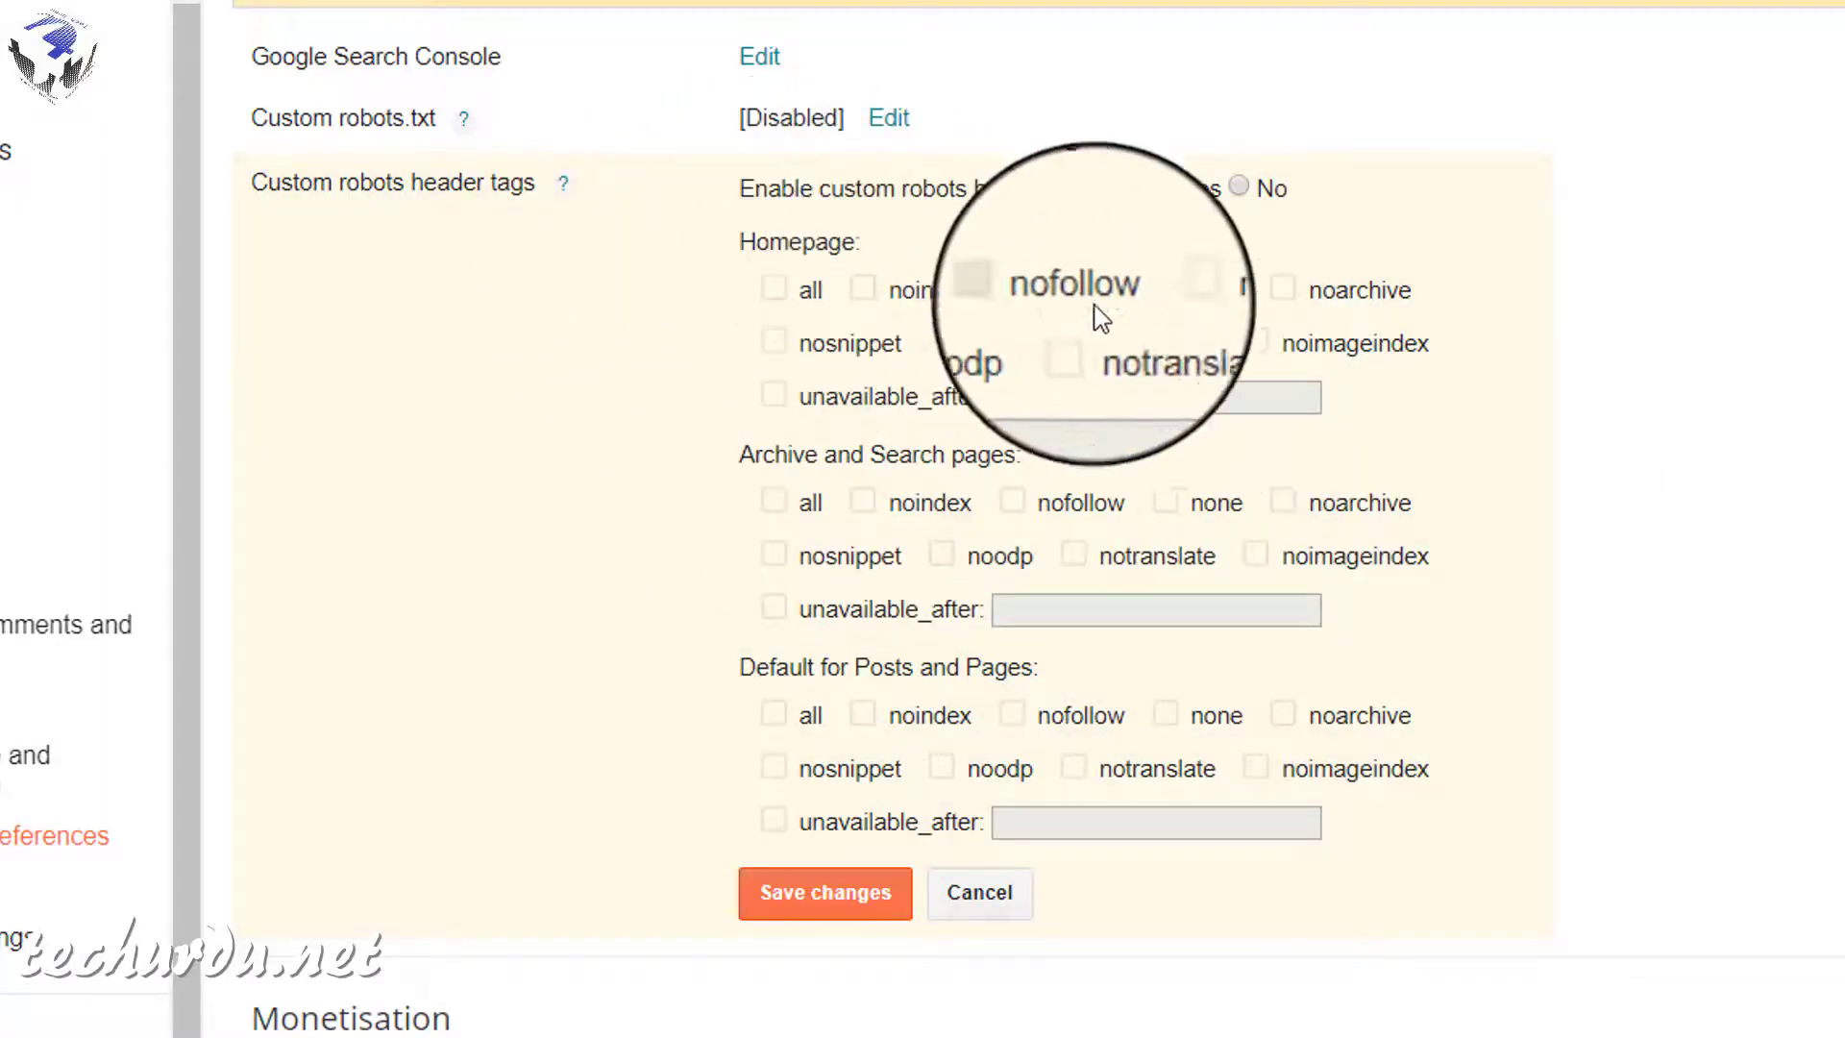
left_click(773, 289)
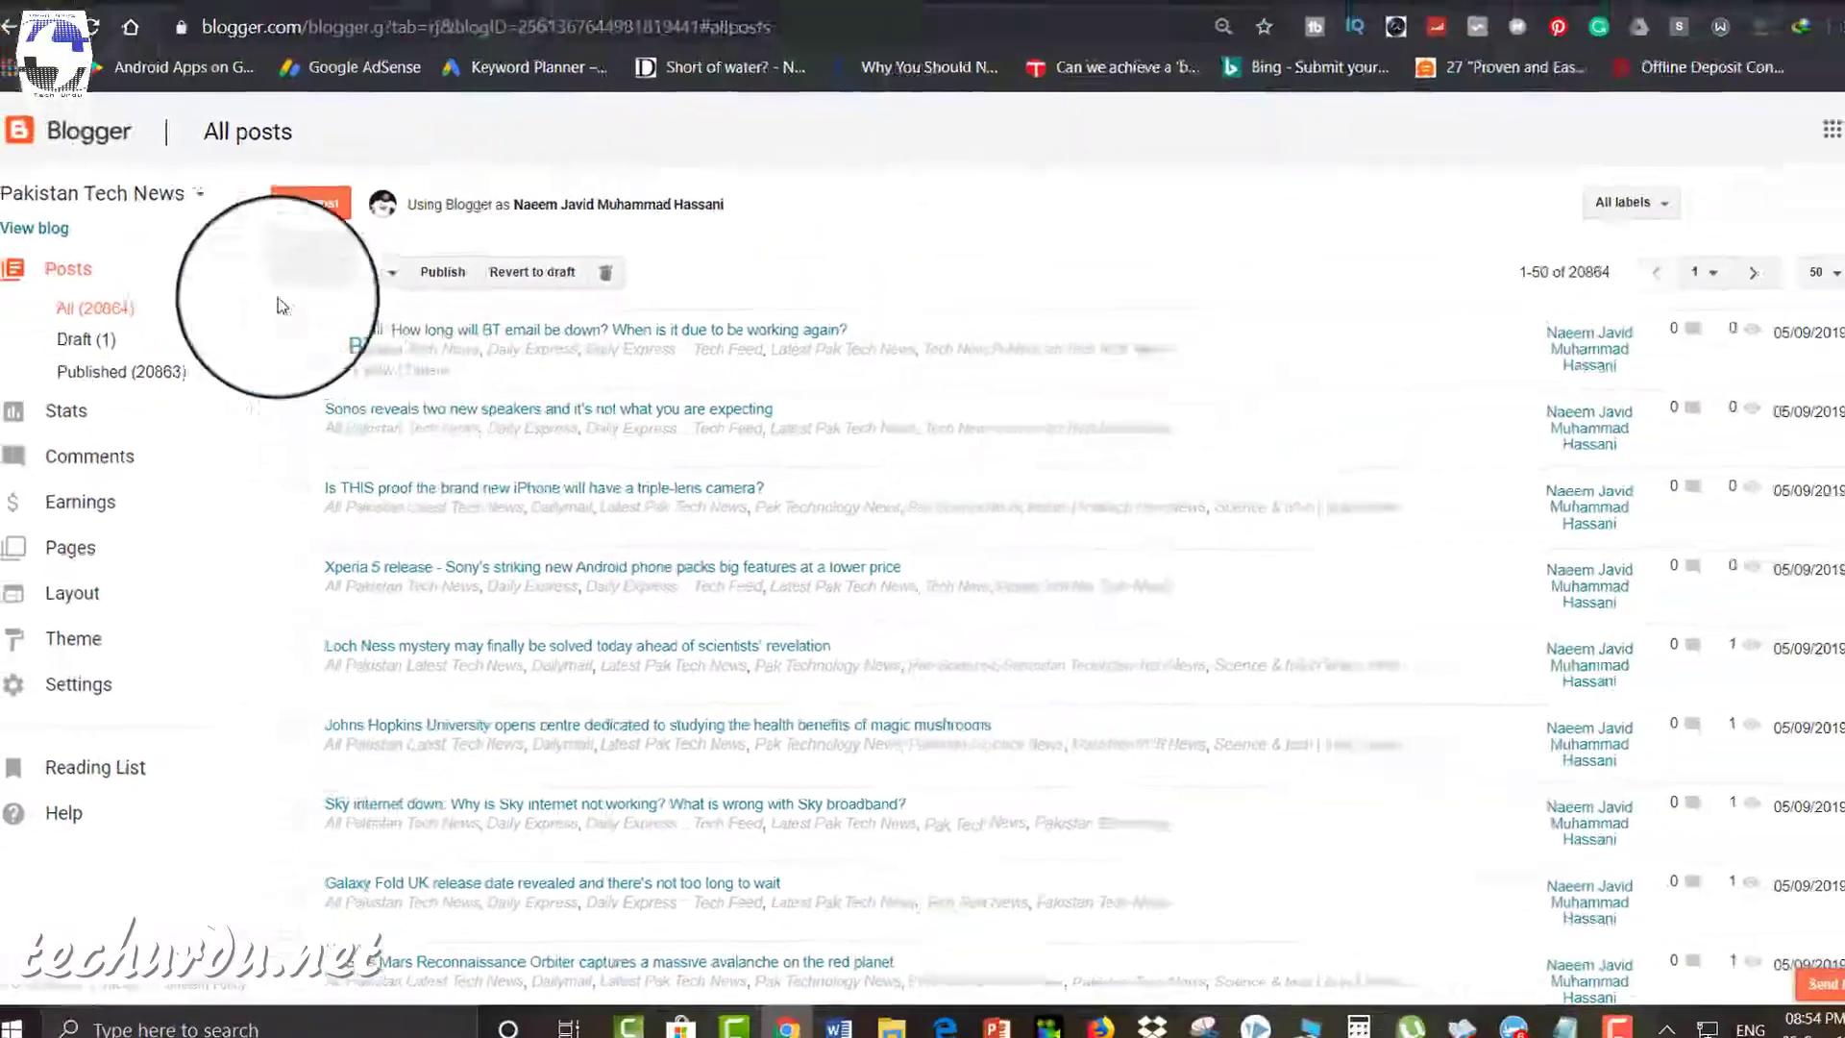
Look through the live Essayspedia blog's homepage as an example, and return to the SEO Tips & Tricks search preferences.
left_click(57, 227)
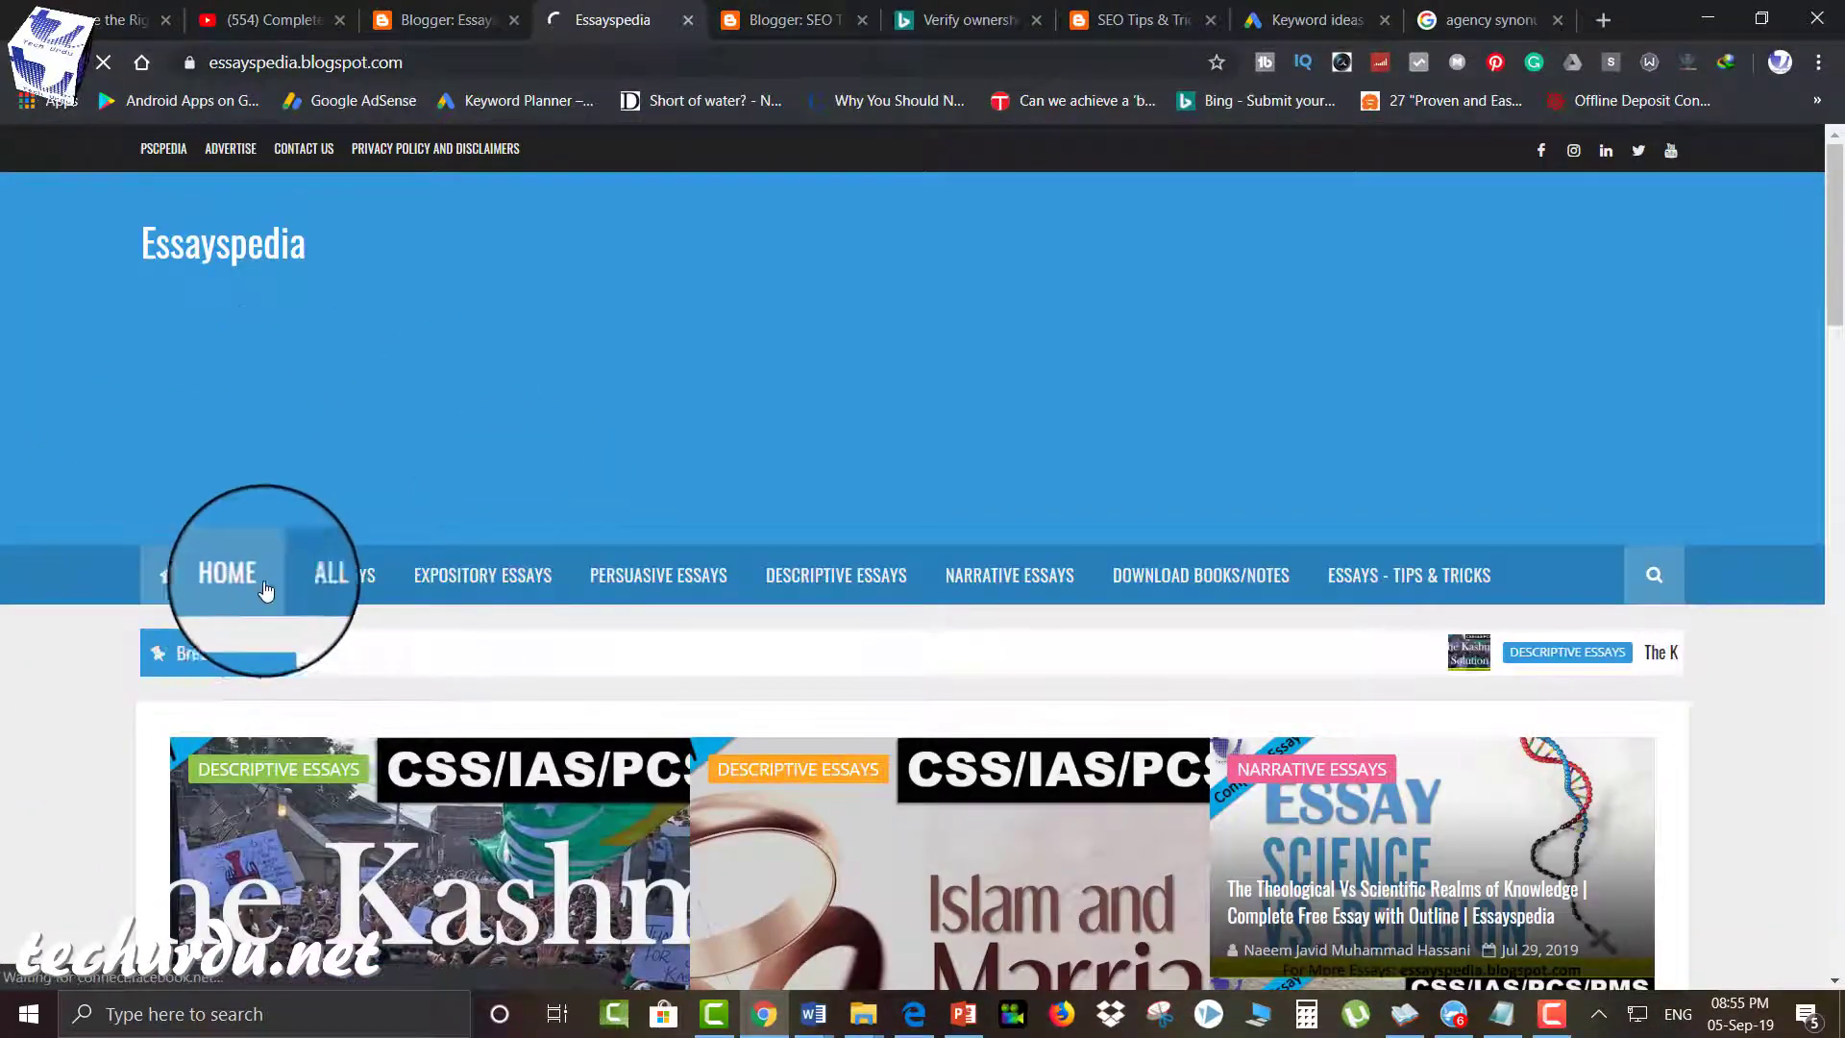
scroll(577, 577, "down", 5)
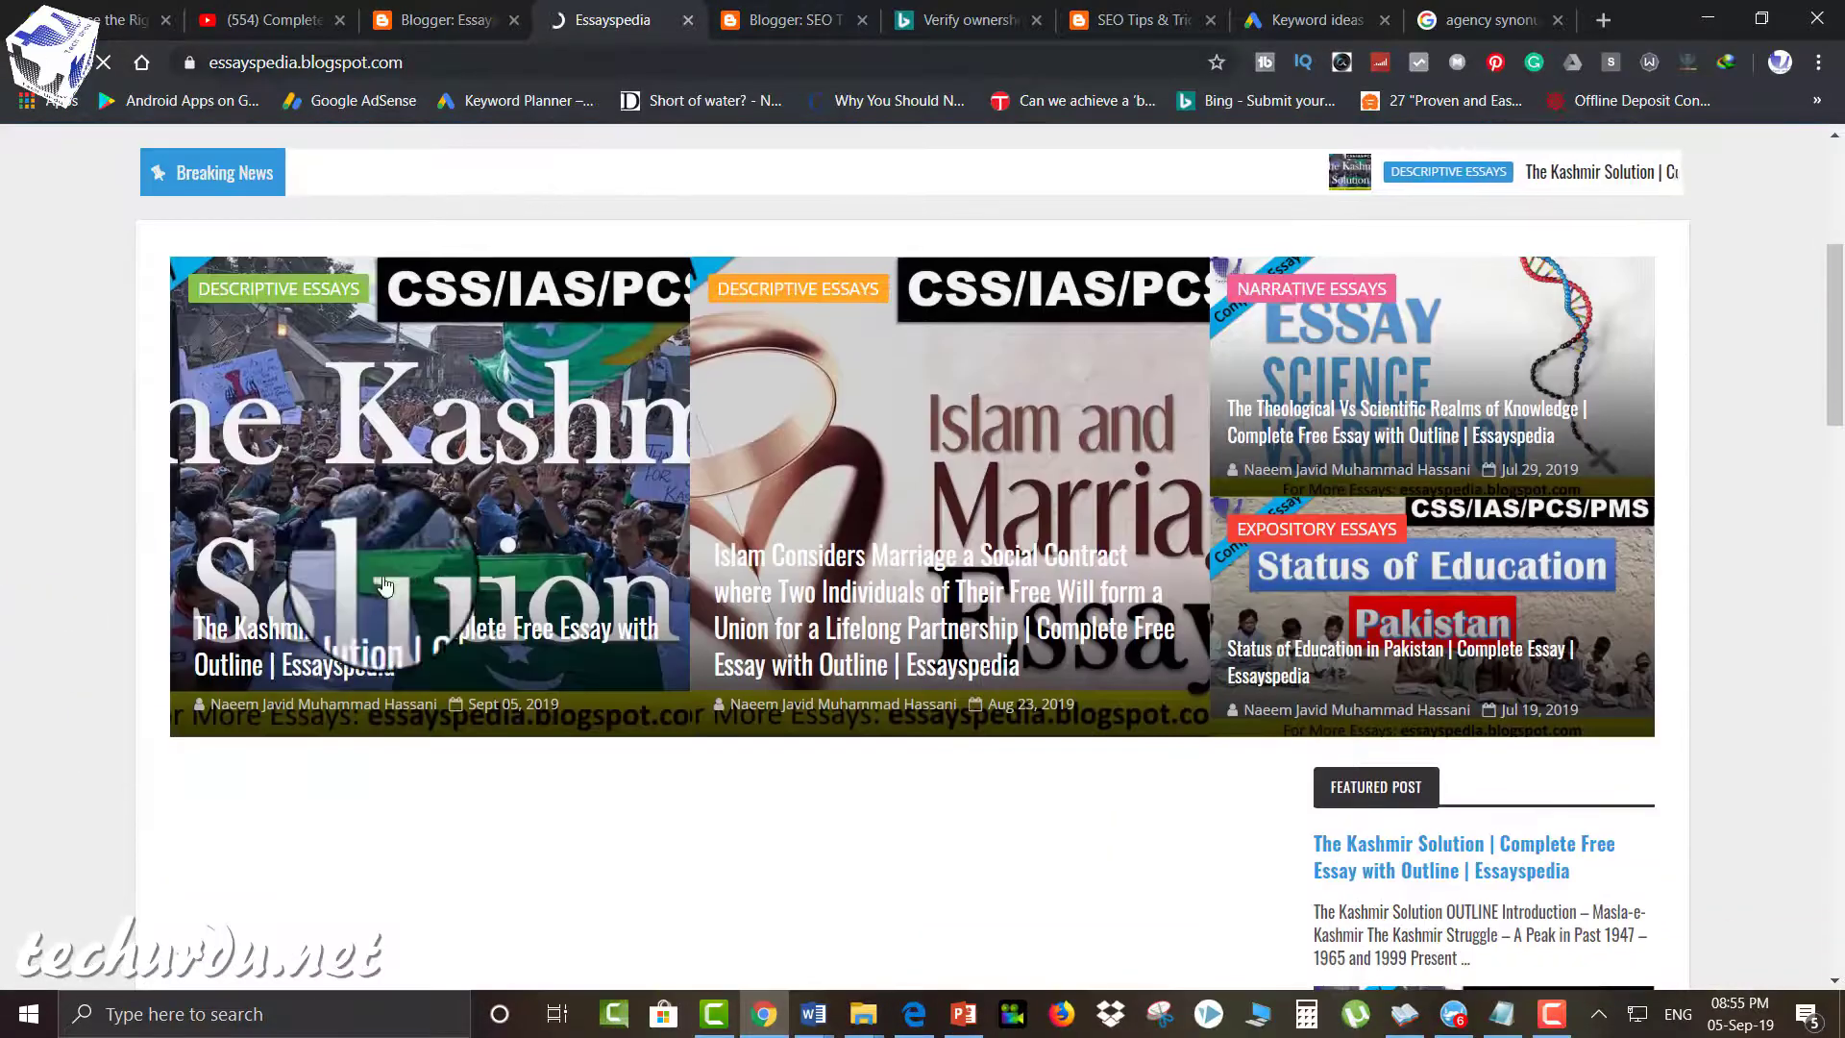
scroll(1111, 582, "down", 6)
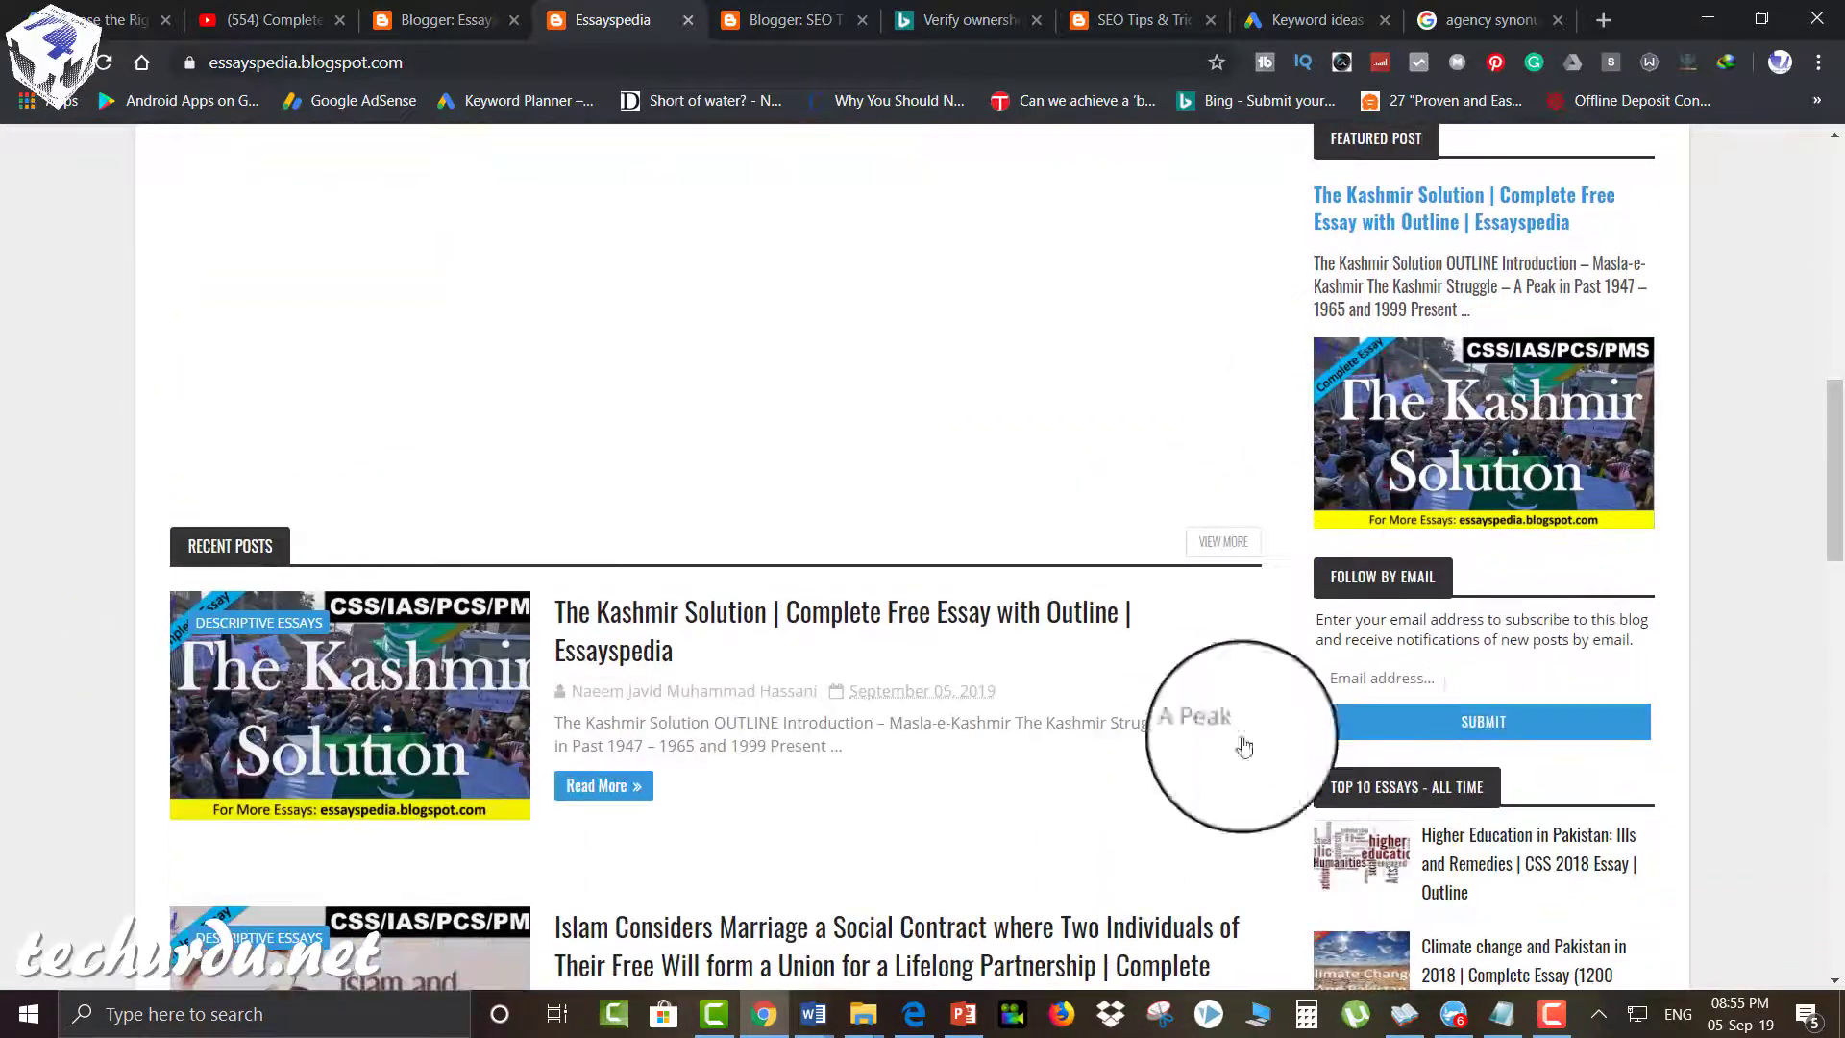
scroll(623, 718, "down", 8)
scroll(628, 716, "down", 5)
scroll(626, 719, "up", 20)
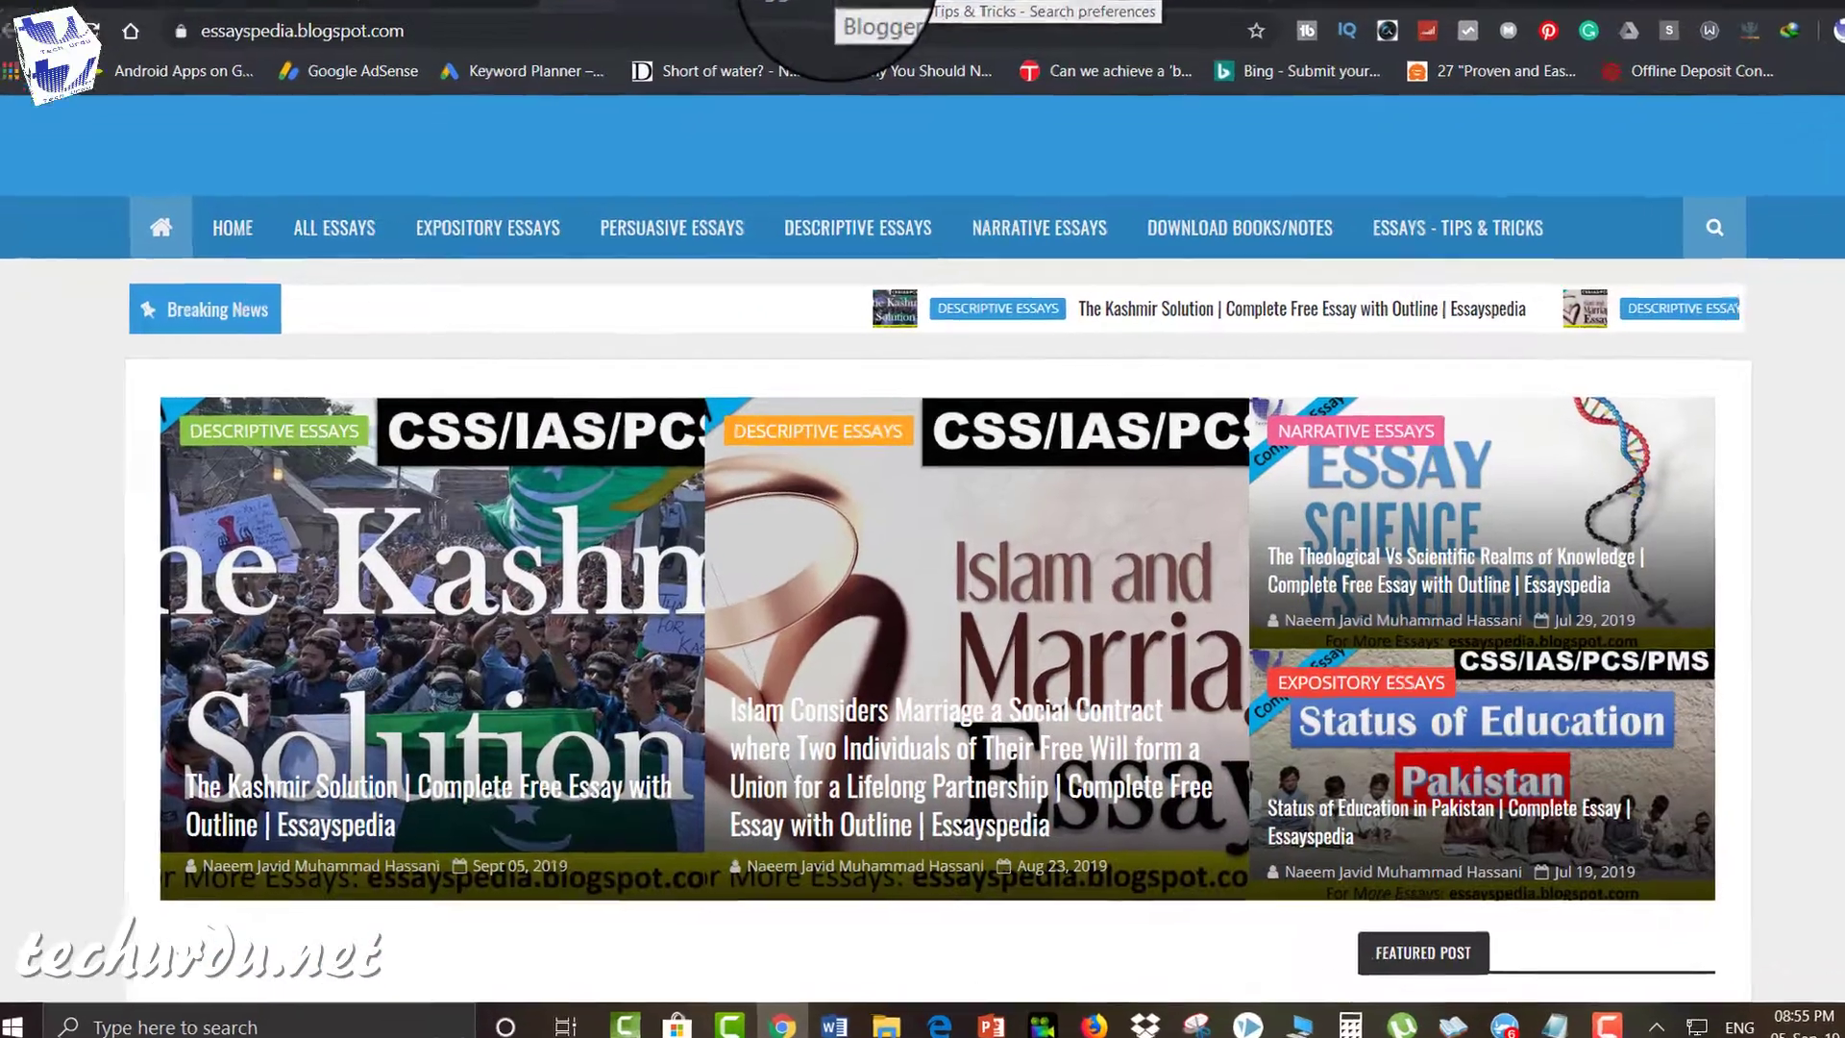
left_click(788, 18)
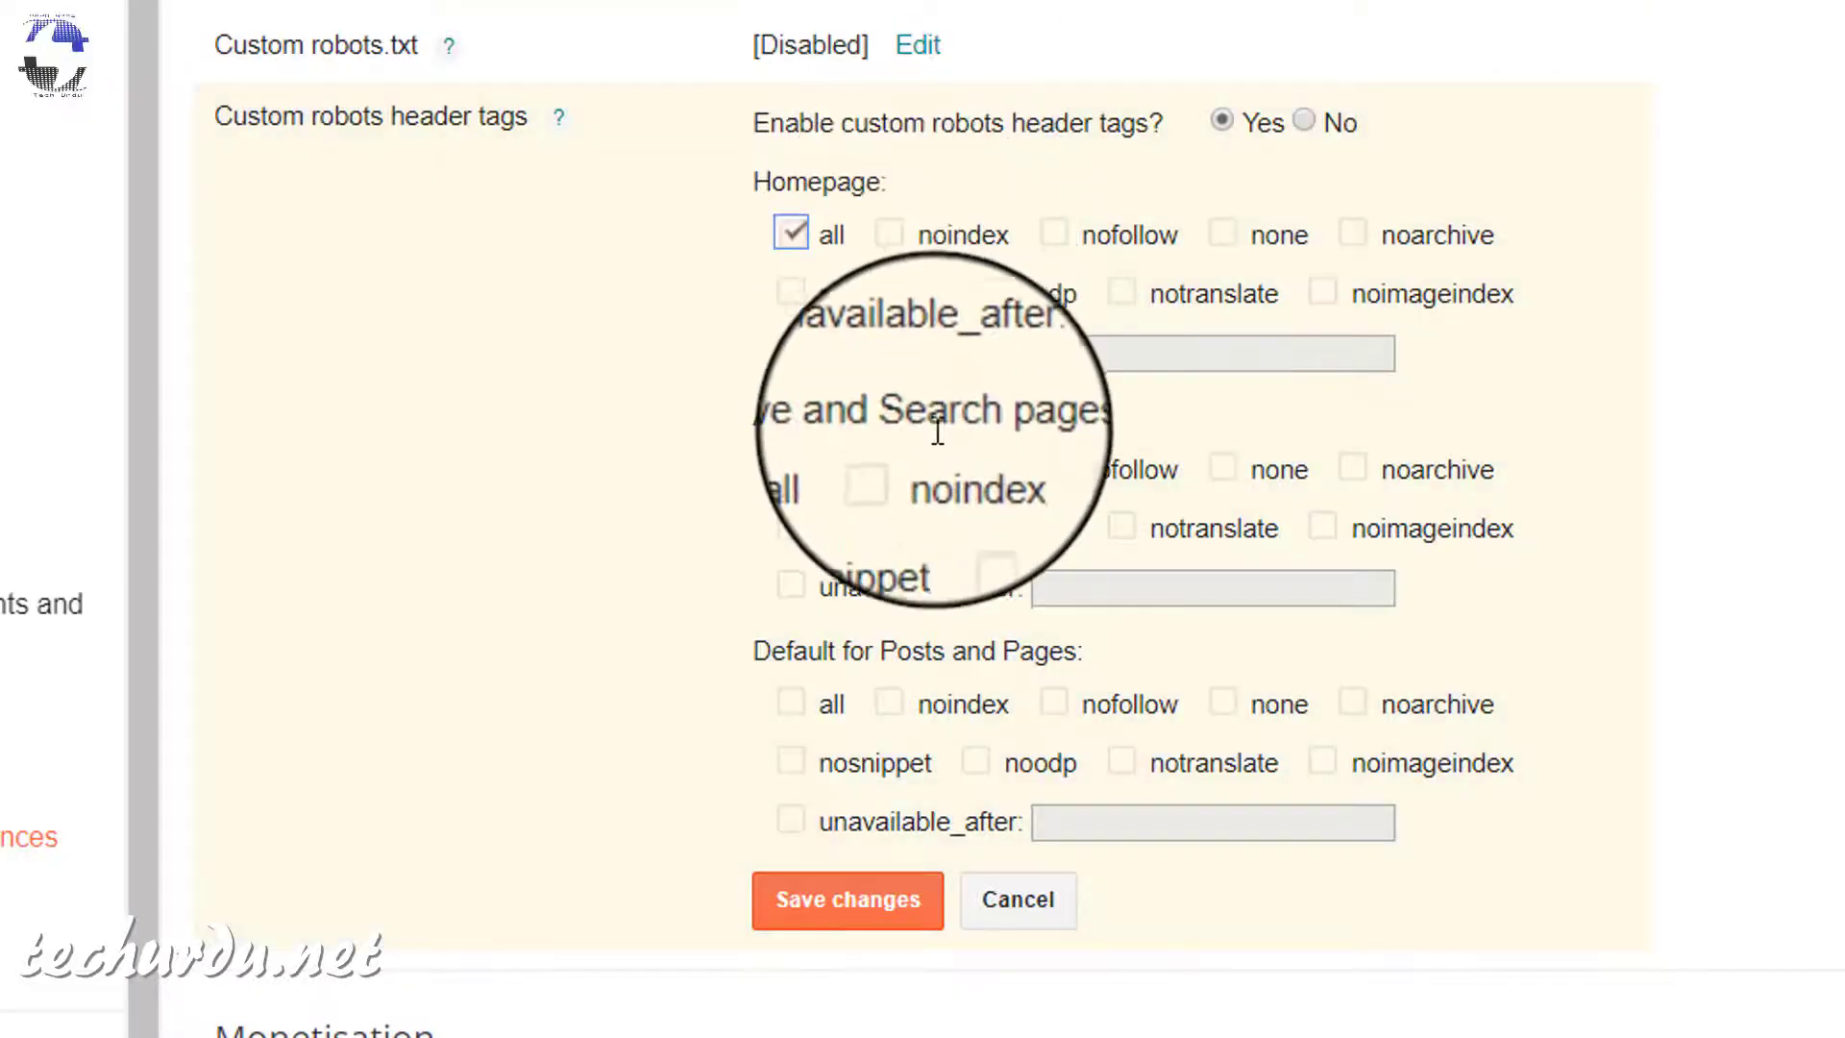
Select noindex and noodp for Archive and Search pages, noodp for Homepage, and all and noodp for Posts and Pages, and save the header tags.
left_click(890, 470)
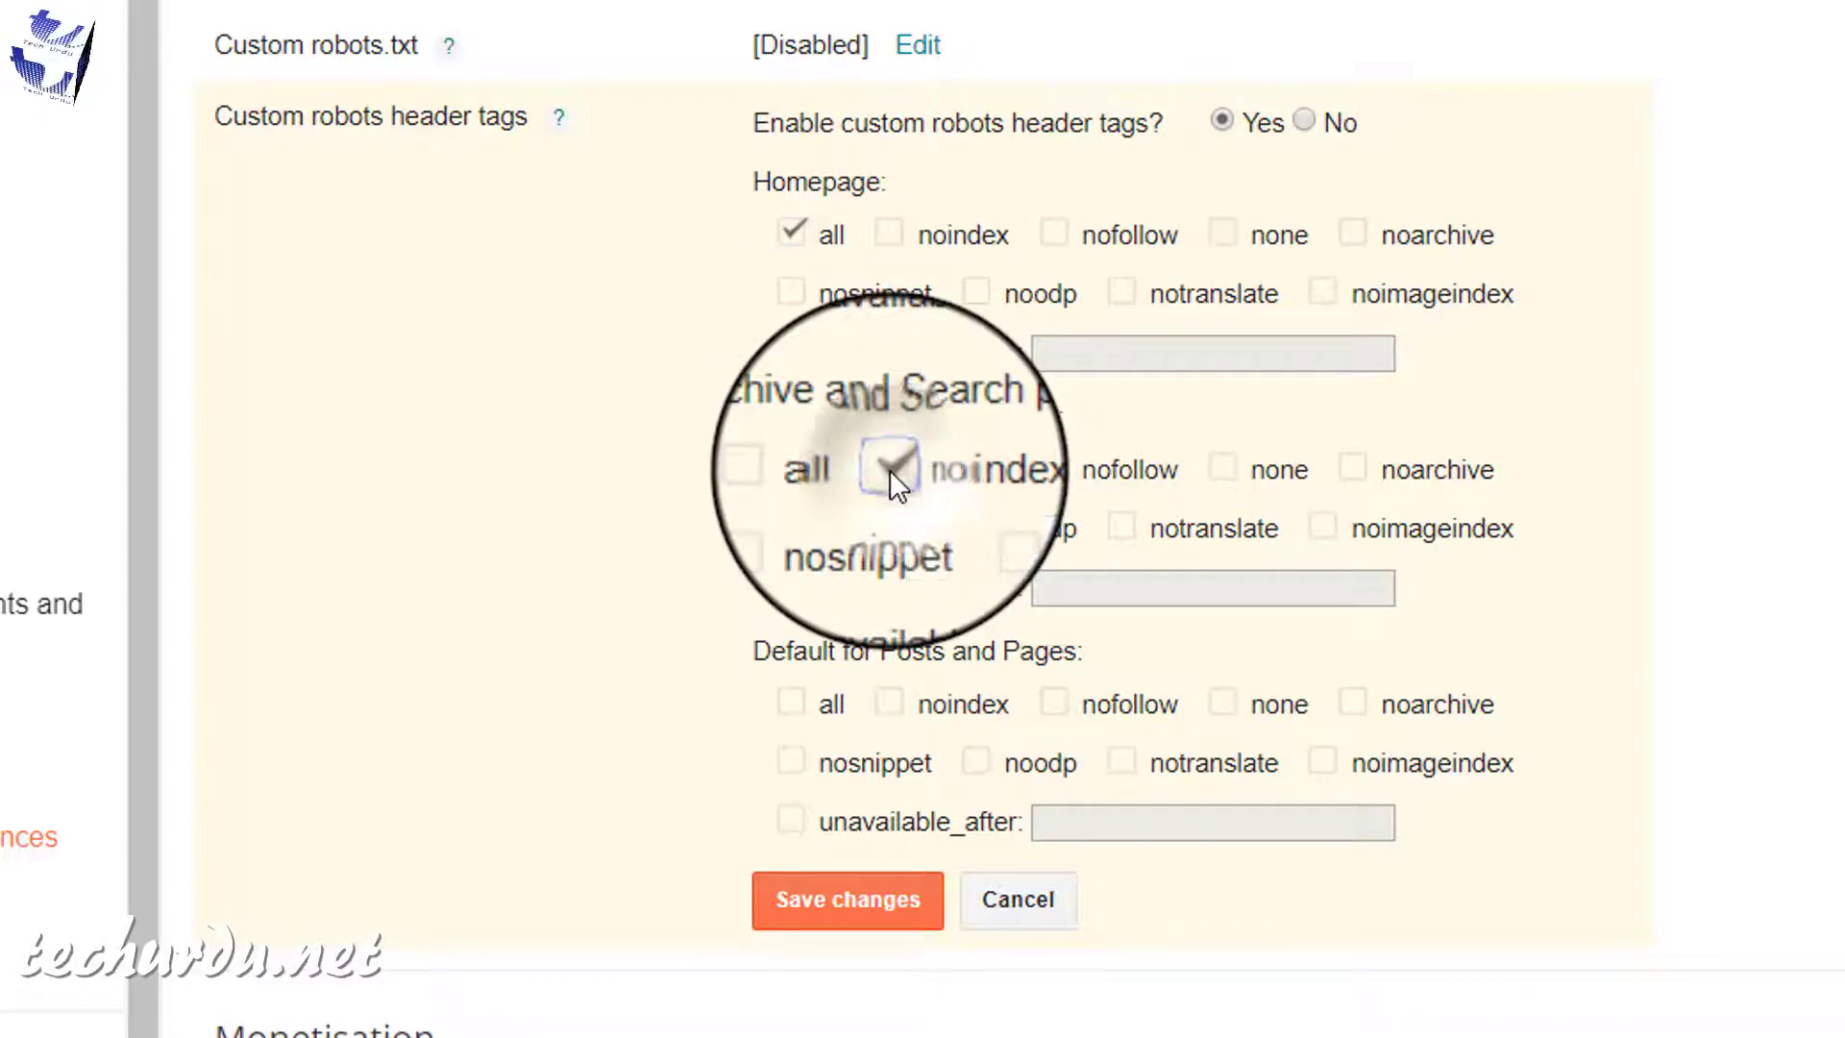
left_click(980, 528)
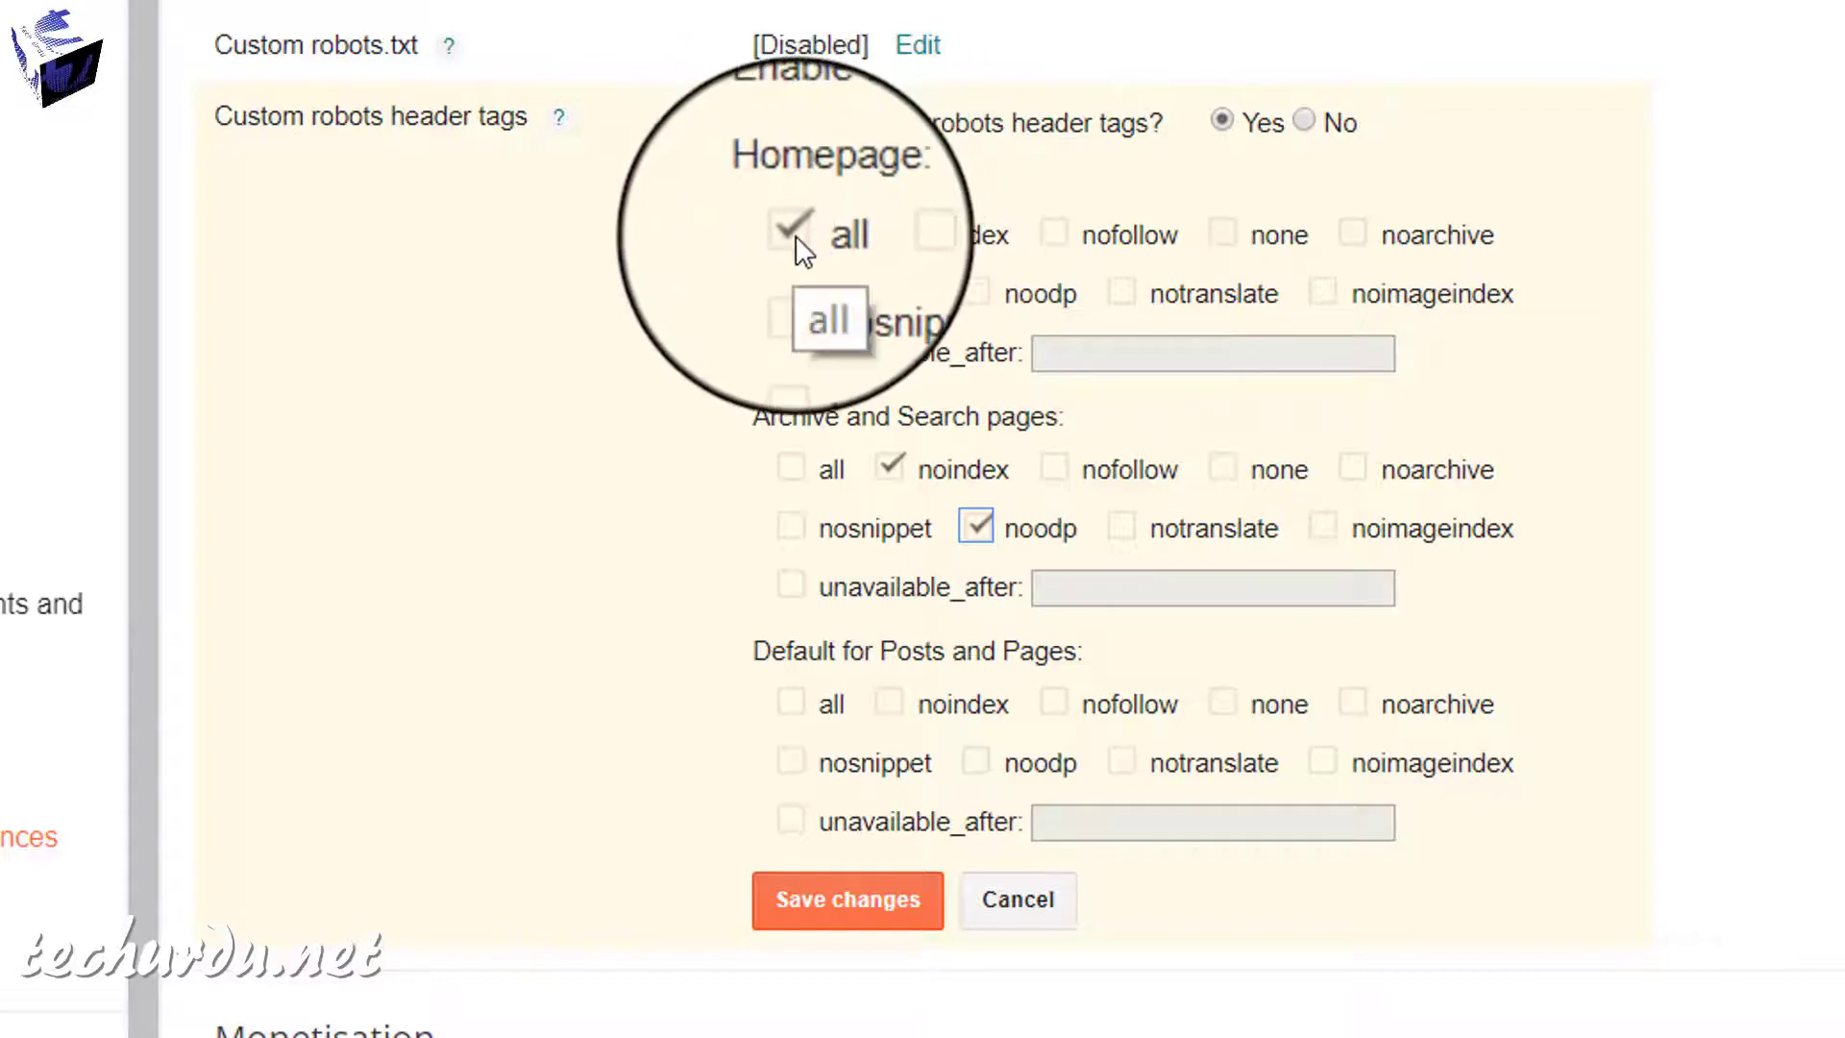
left_click(980, 293)
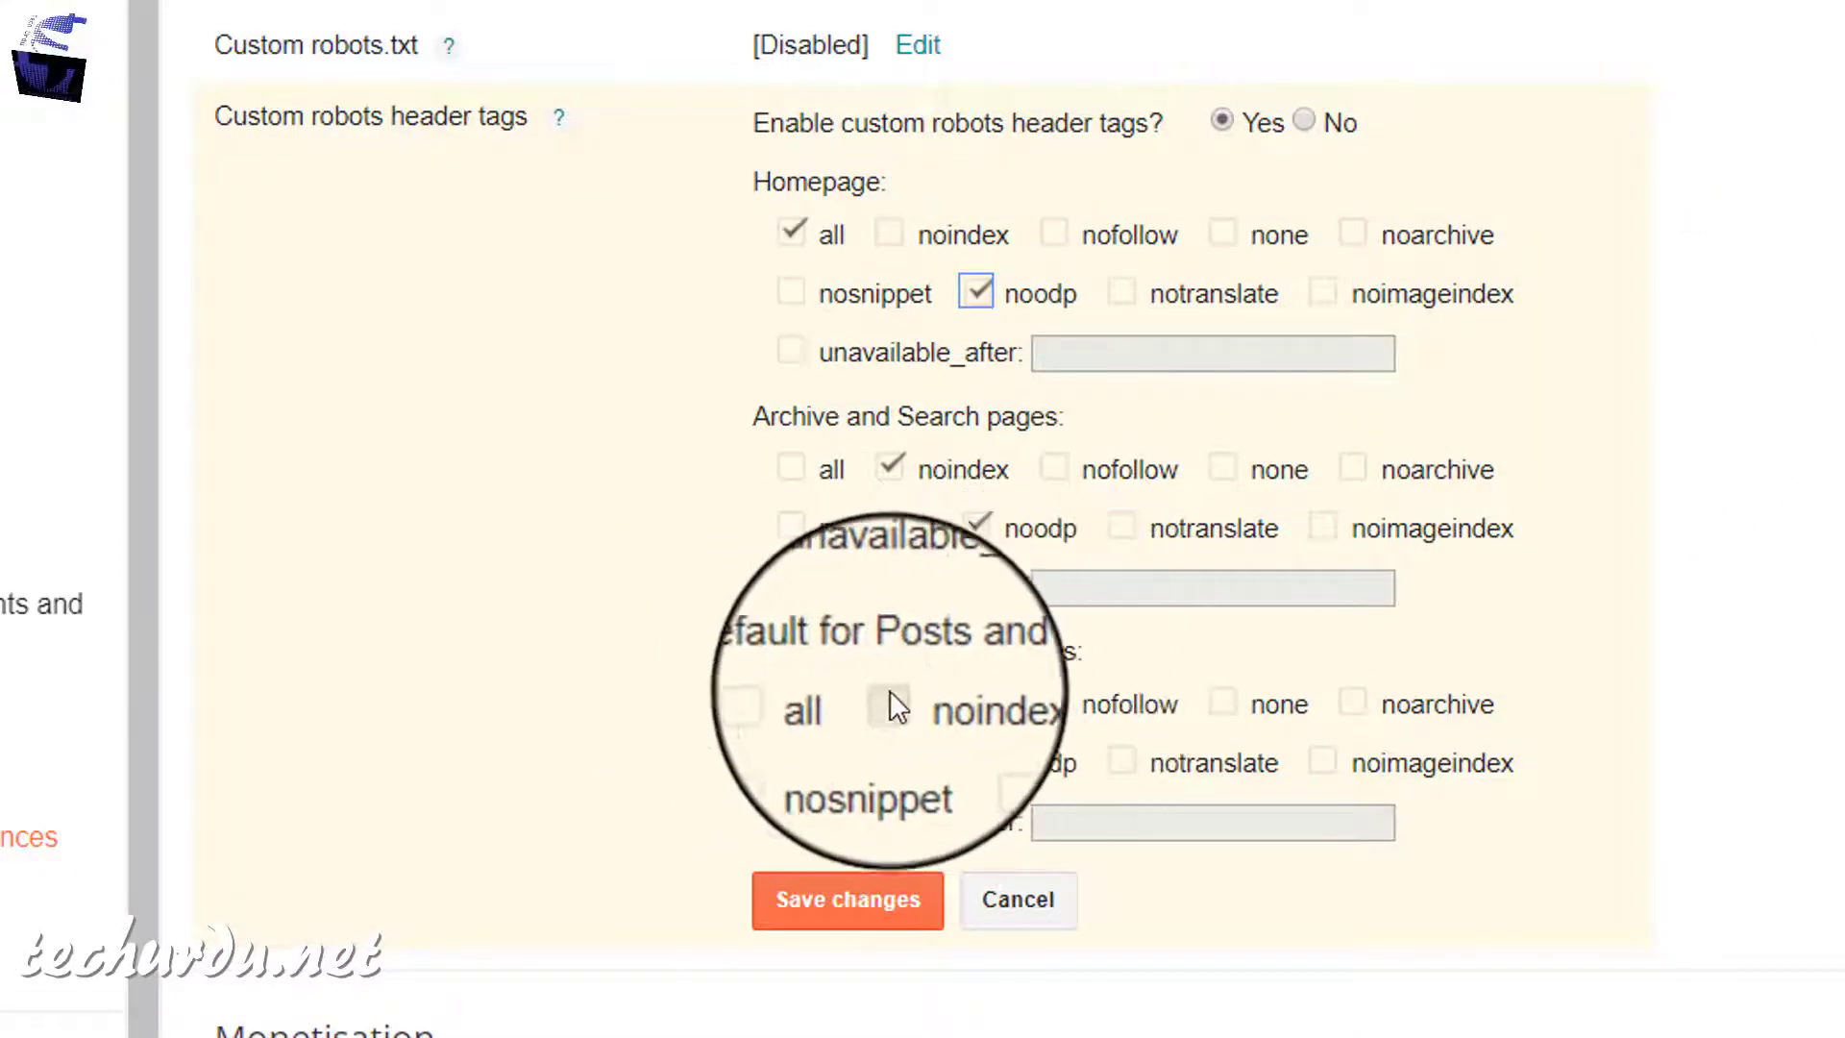
left_click(791, 701)
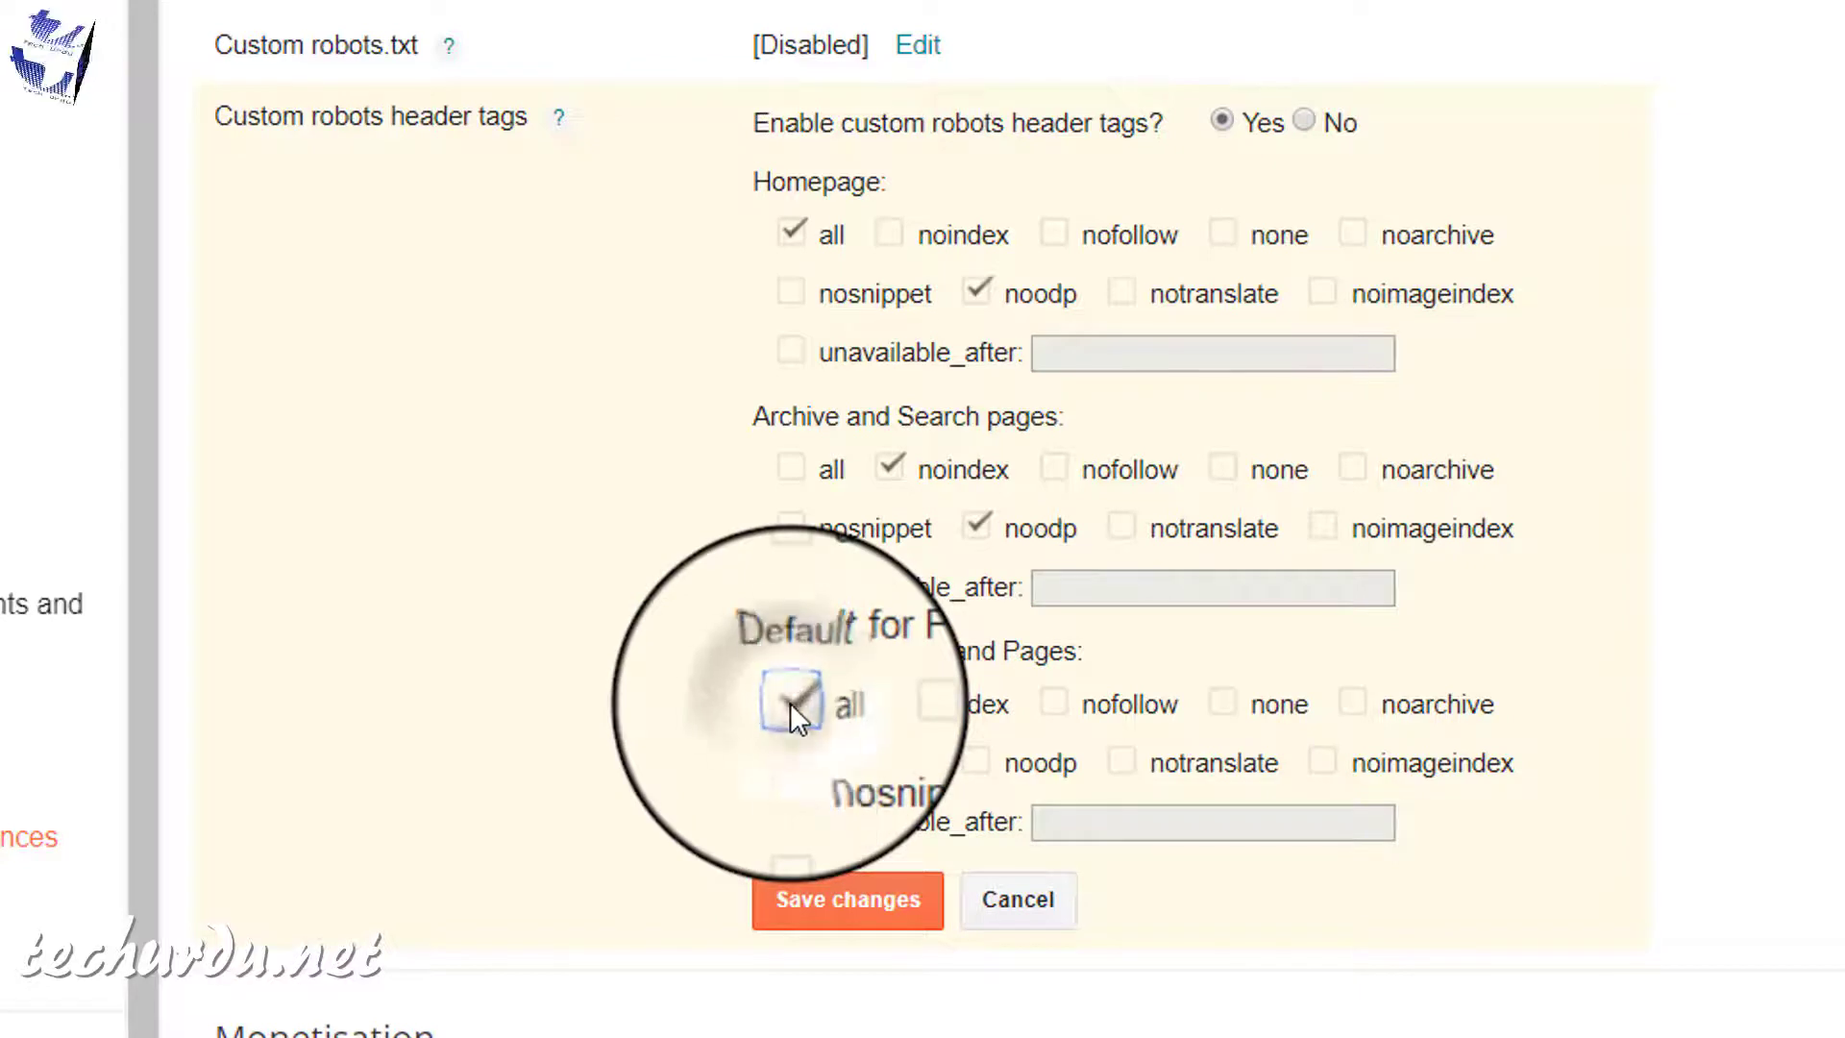
left_click(972, 762)
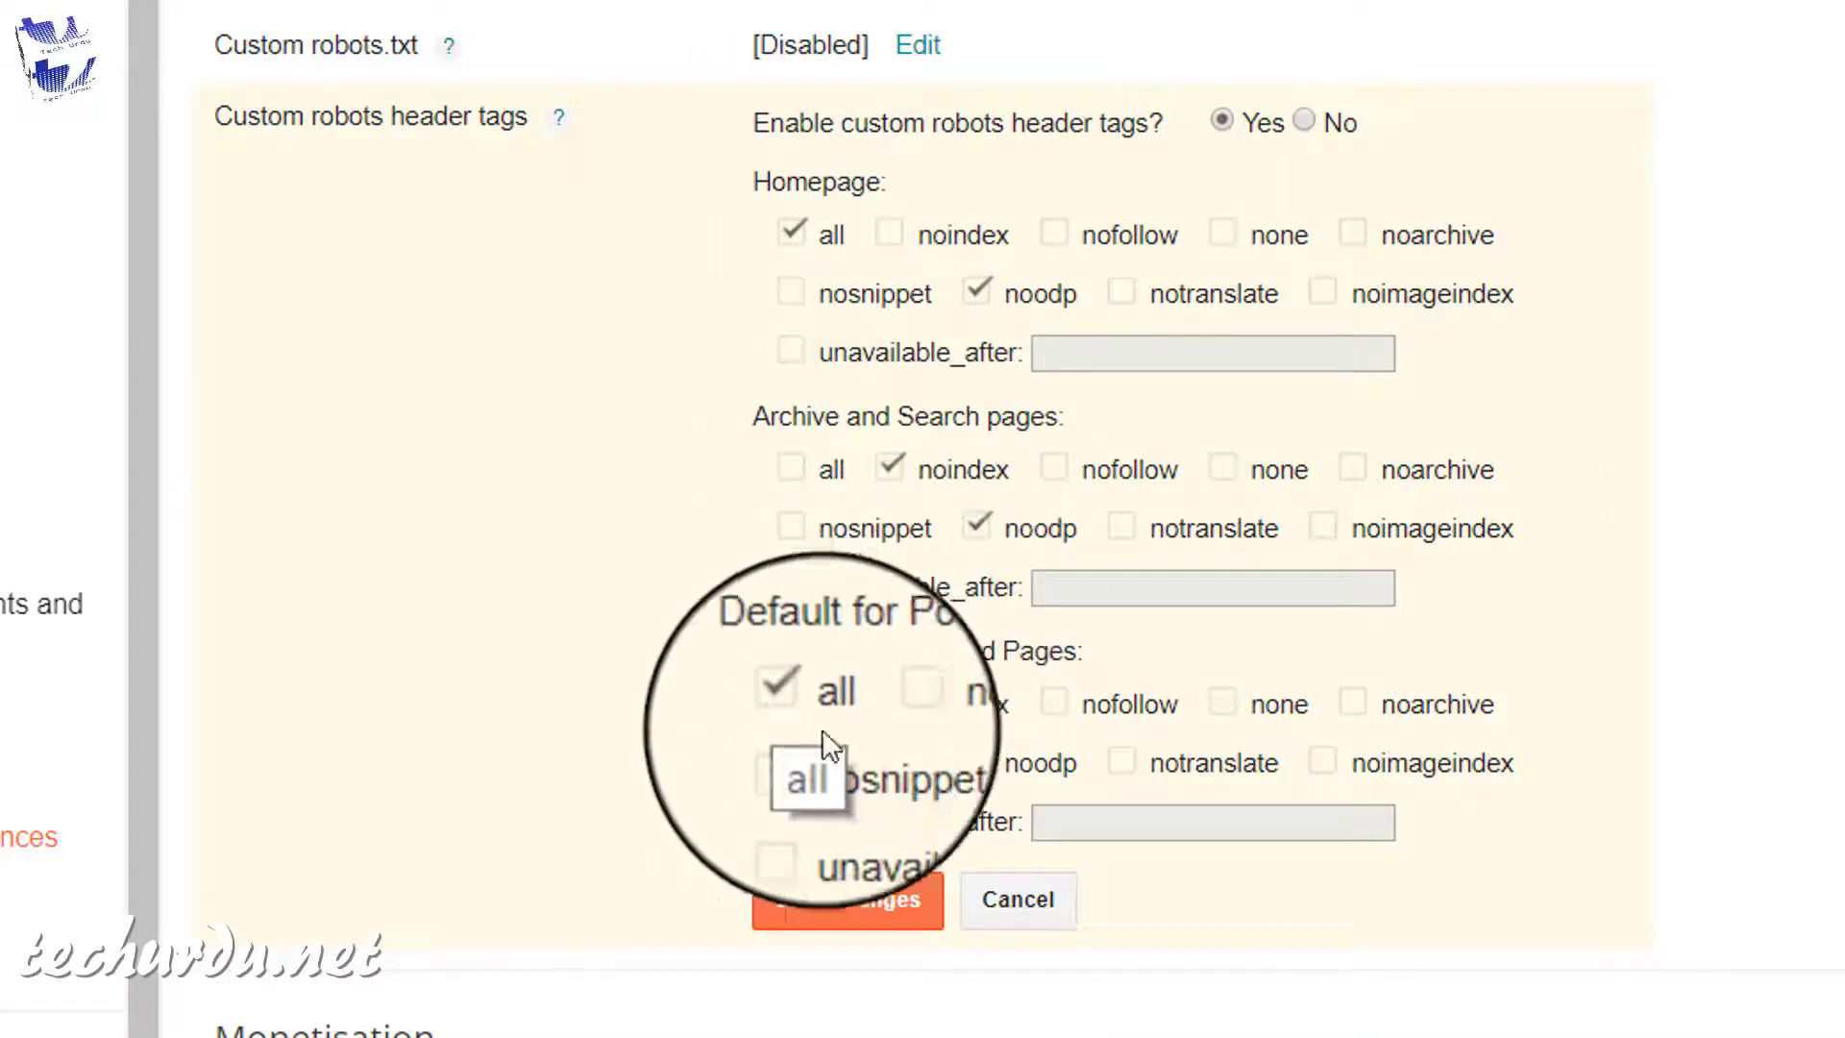
left_click(870, 913)
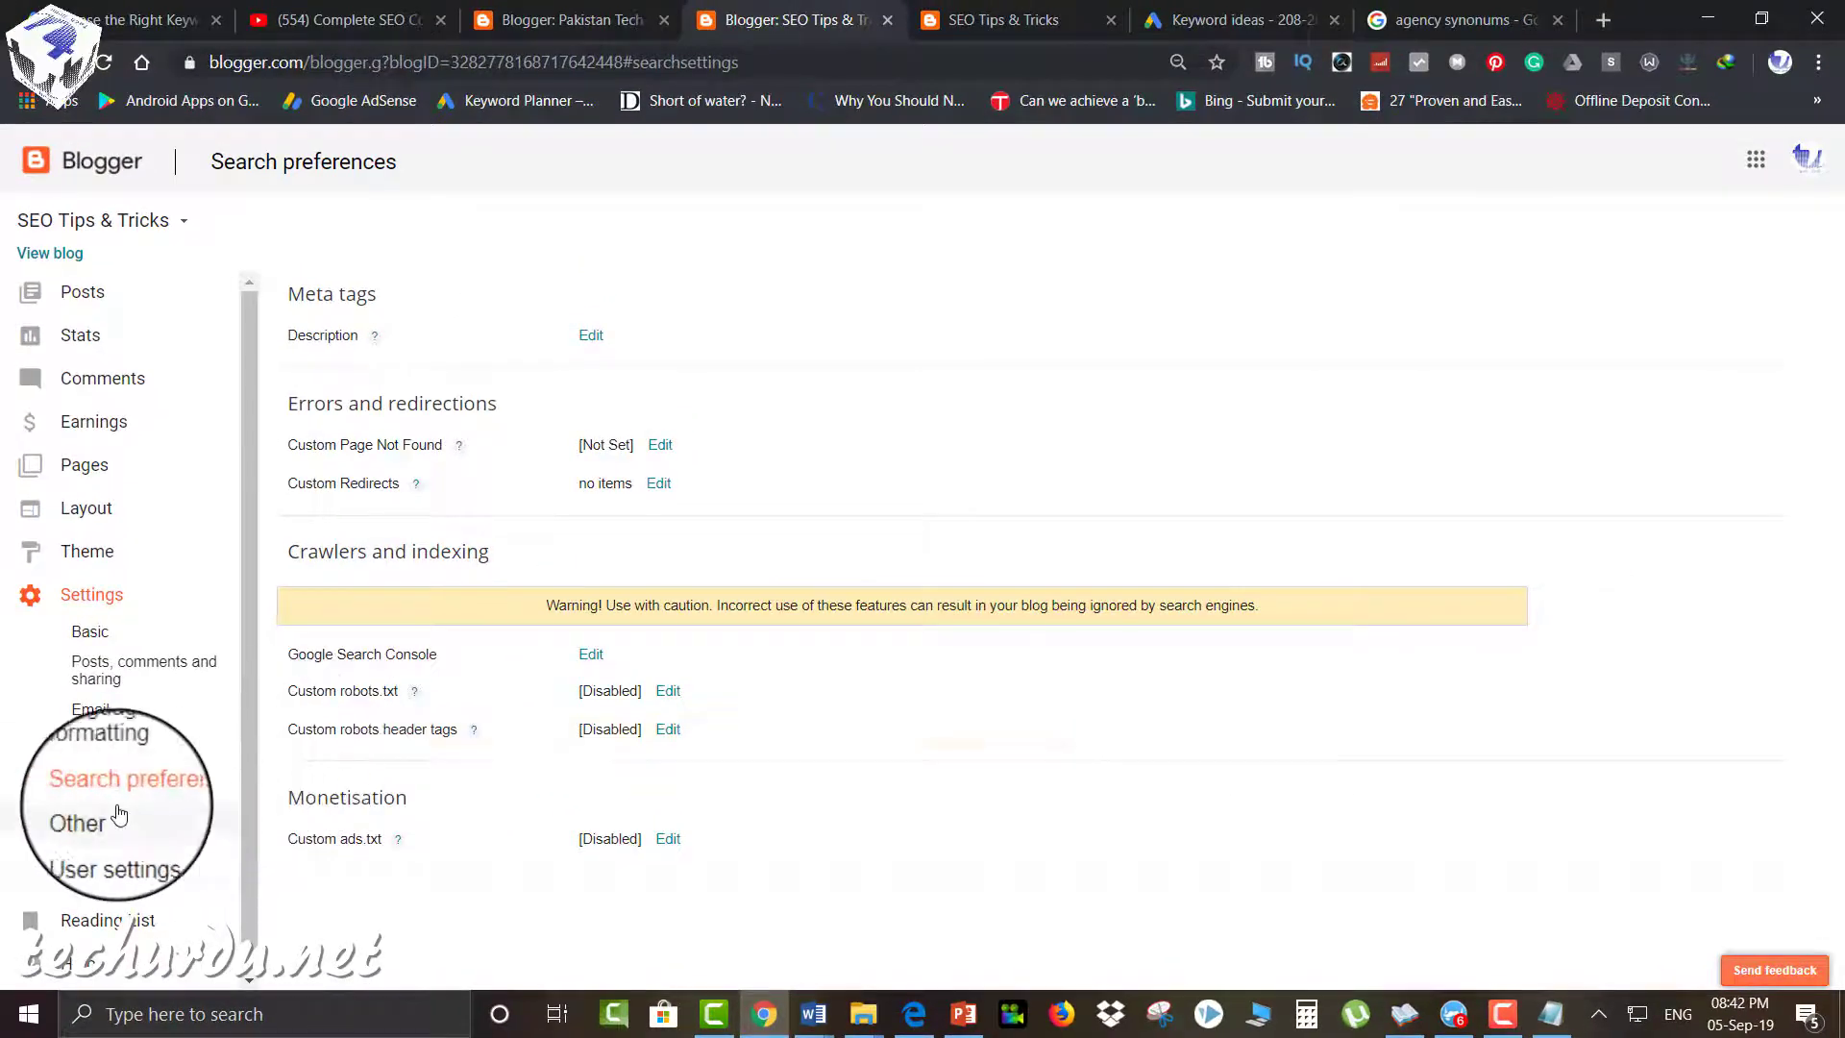
Review the blog's Other settings, including the Analytics Web Property ID field, and its User settings, and return to the search preferences.
left_click(94, 824)
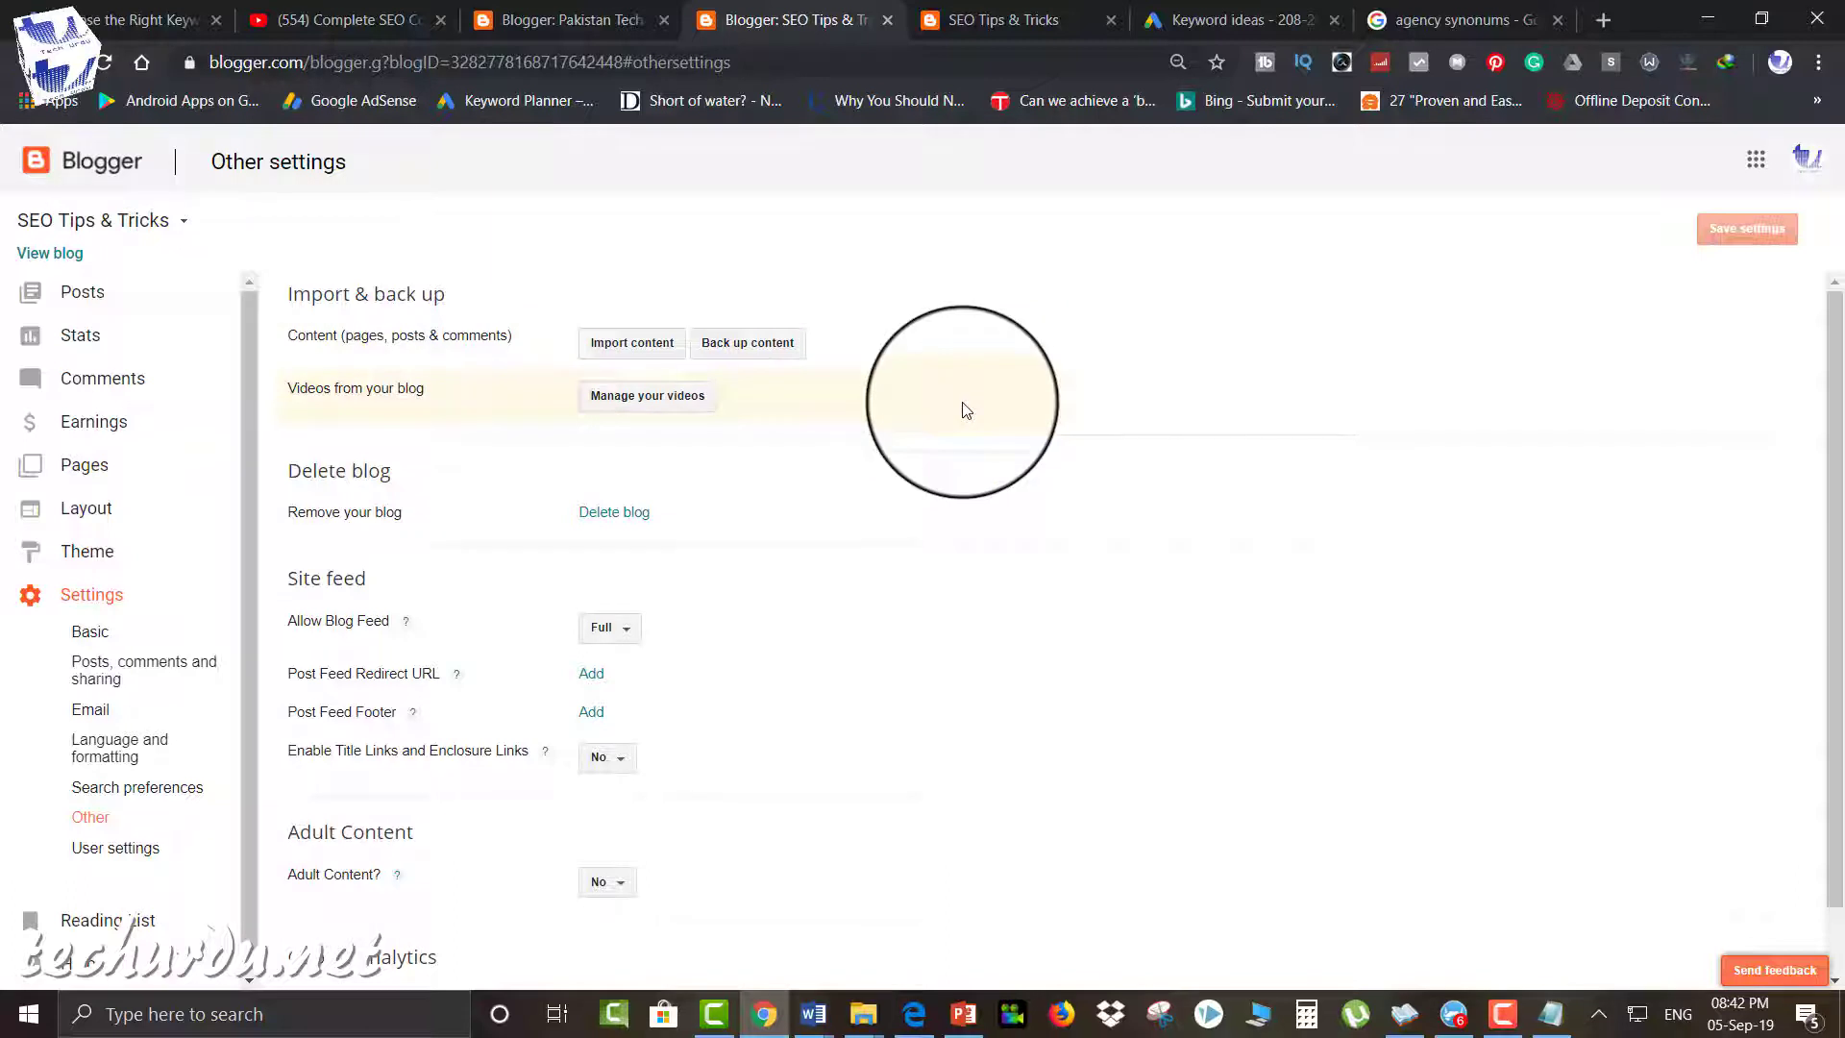
scroll(966, 410, "down", 1)
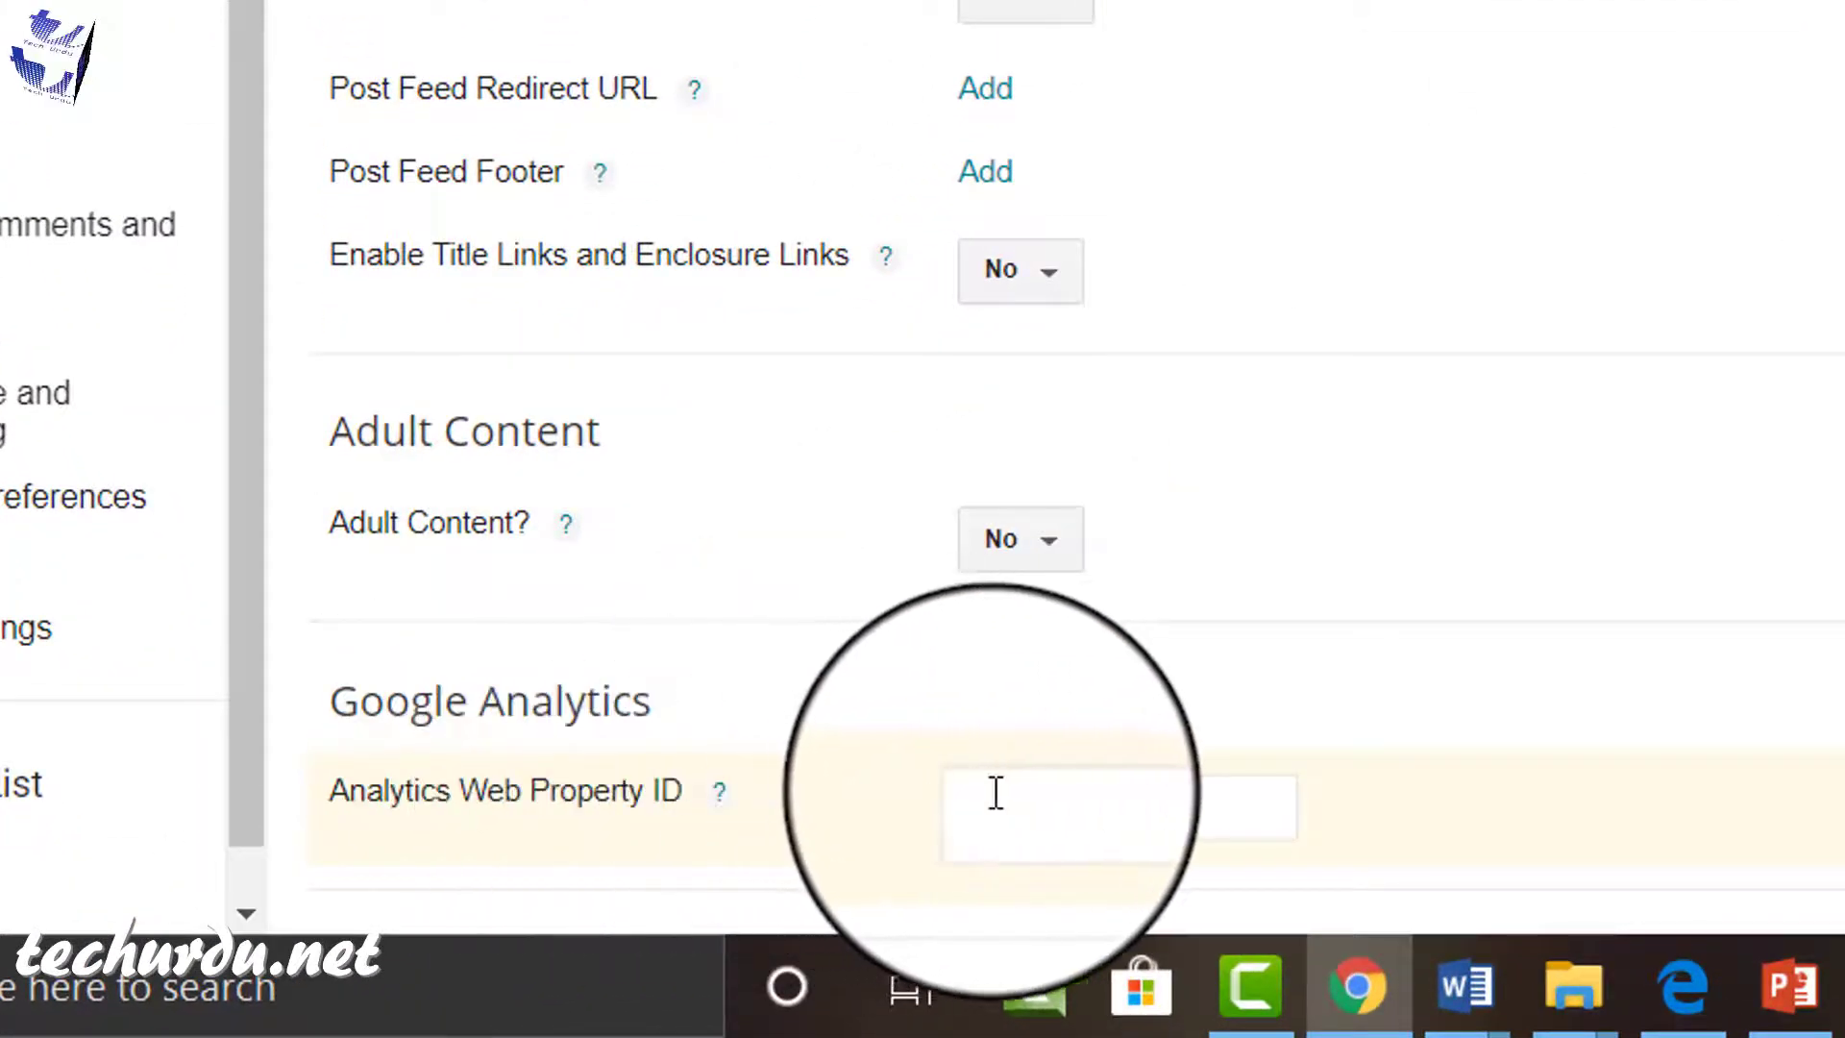
left_click(1031, 793)
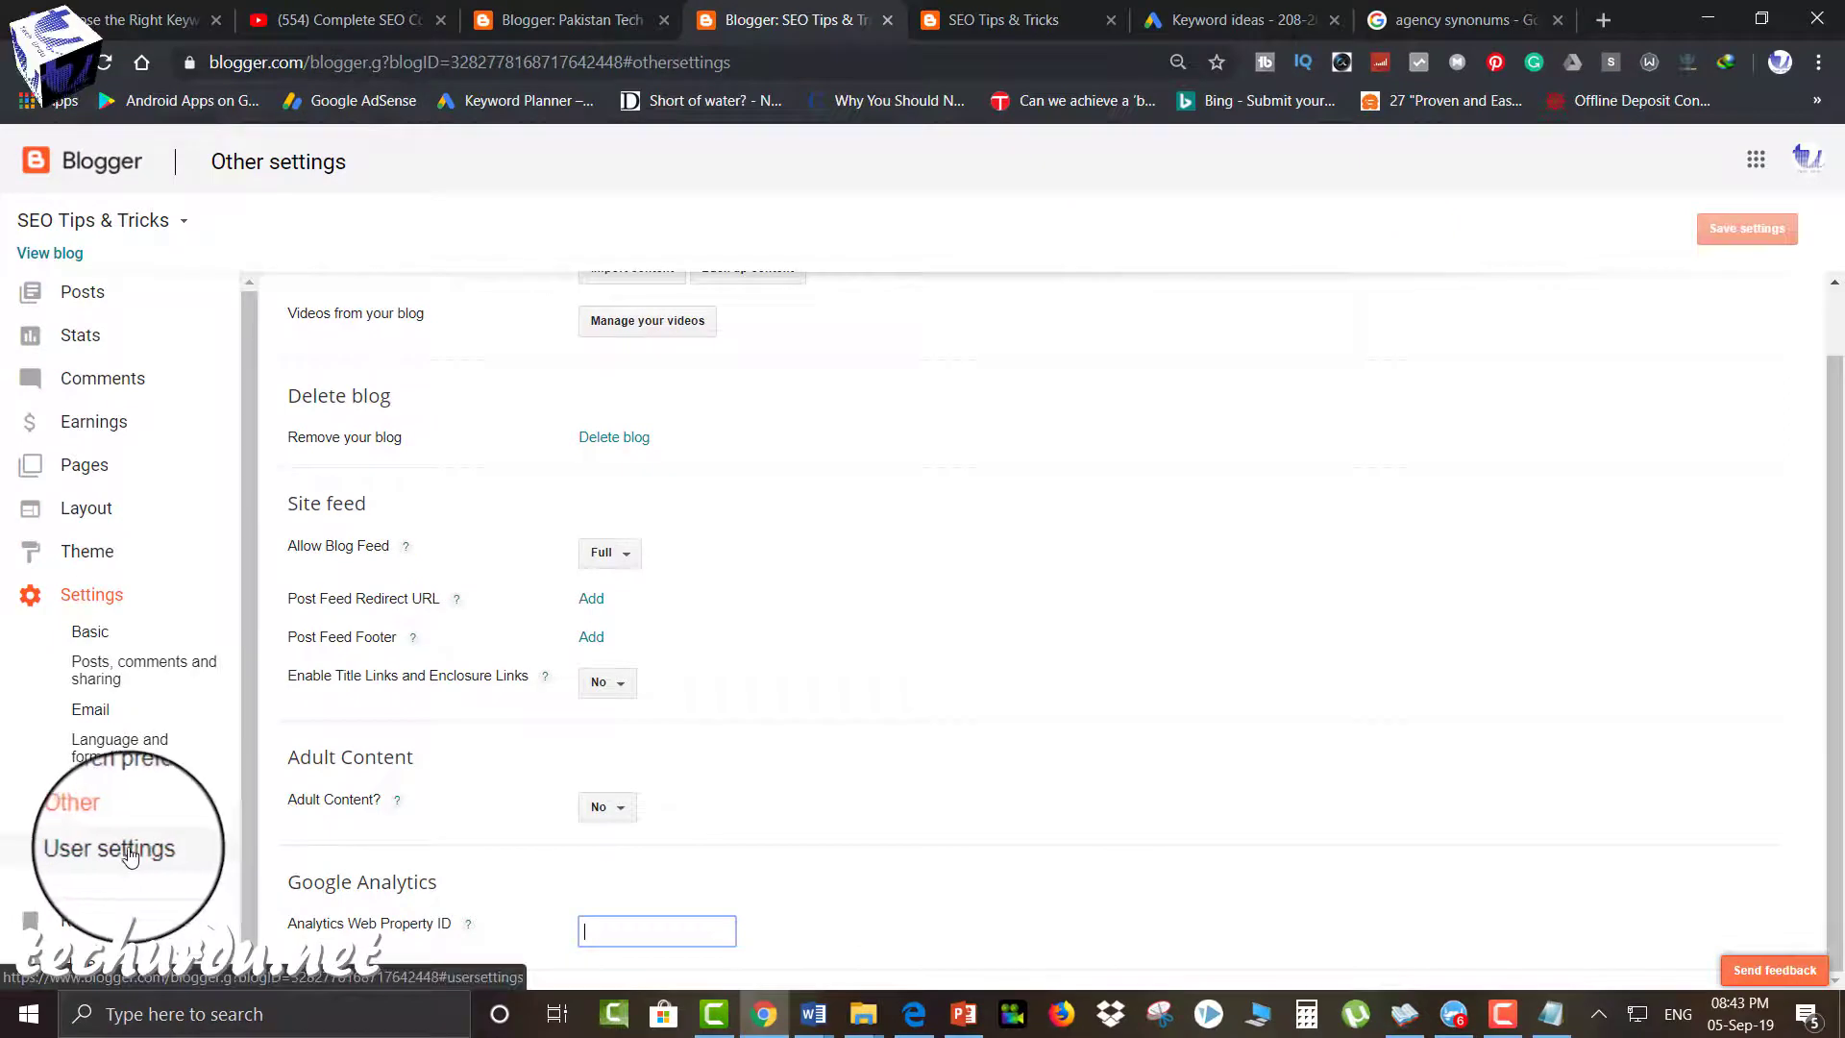
left_click(132, 855)
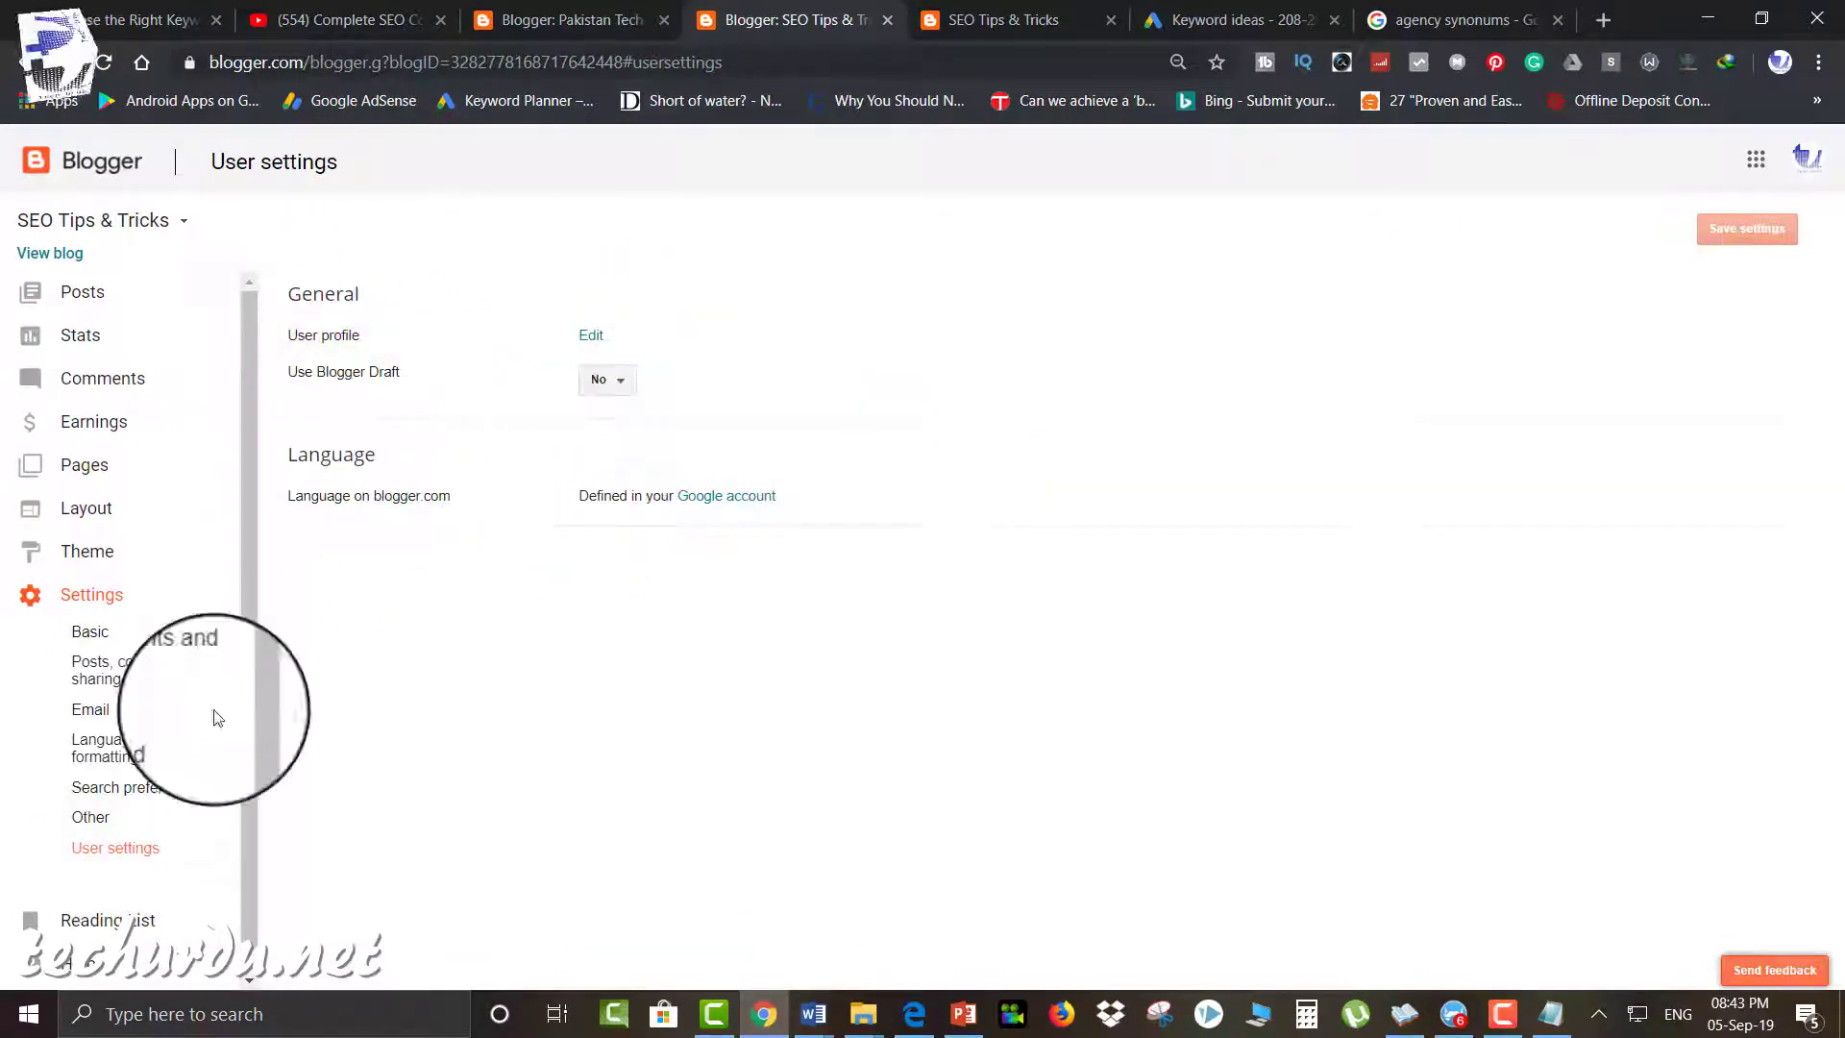
left_click(107, 803)
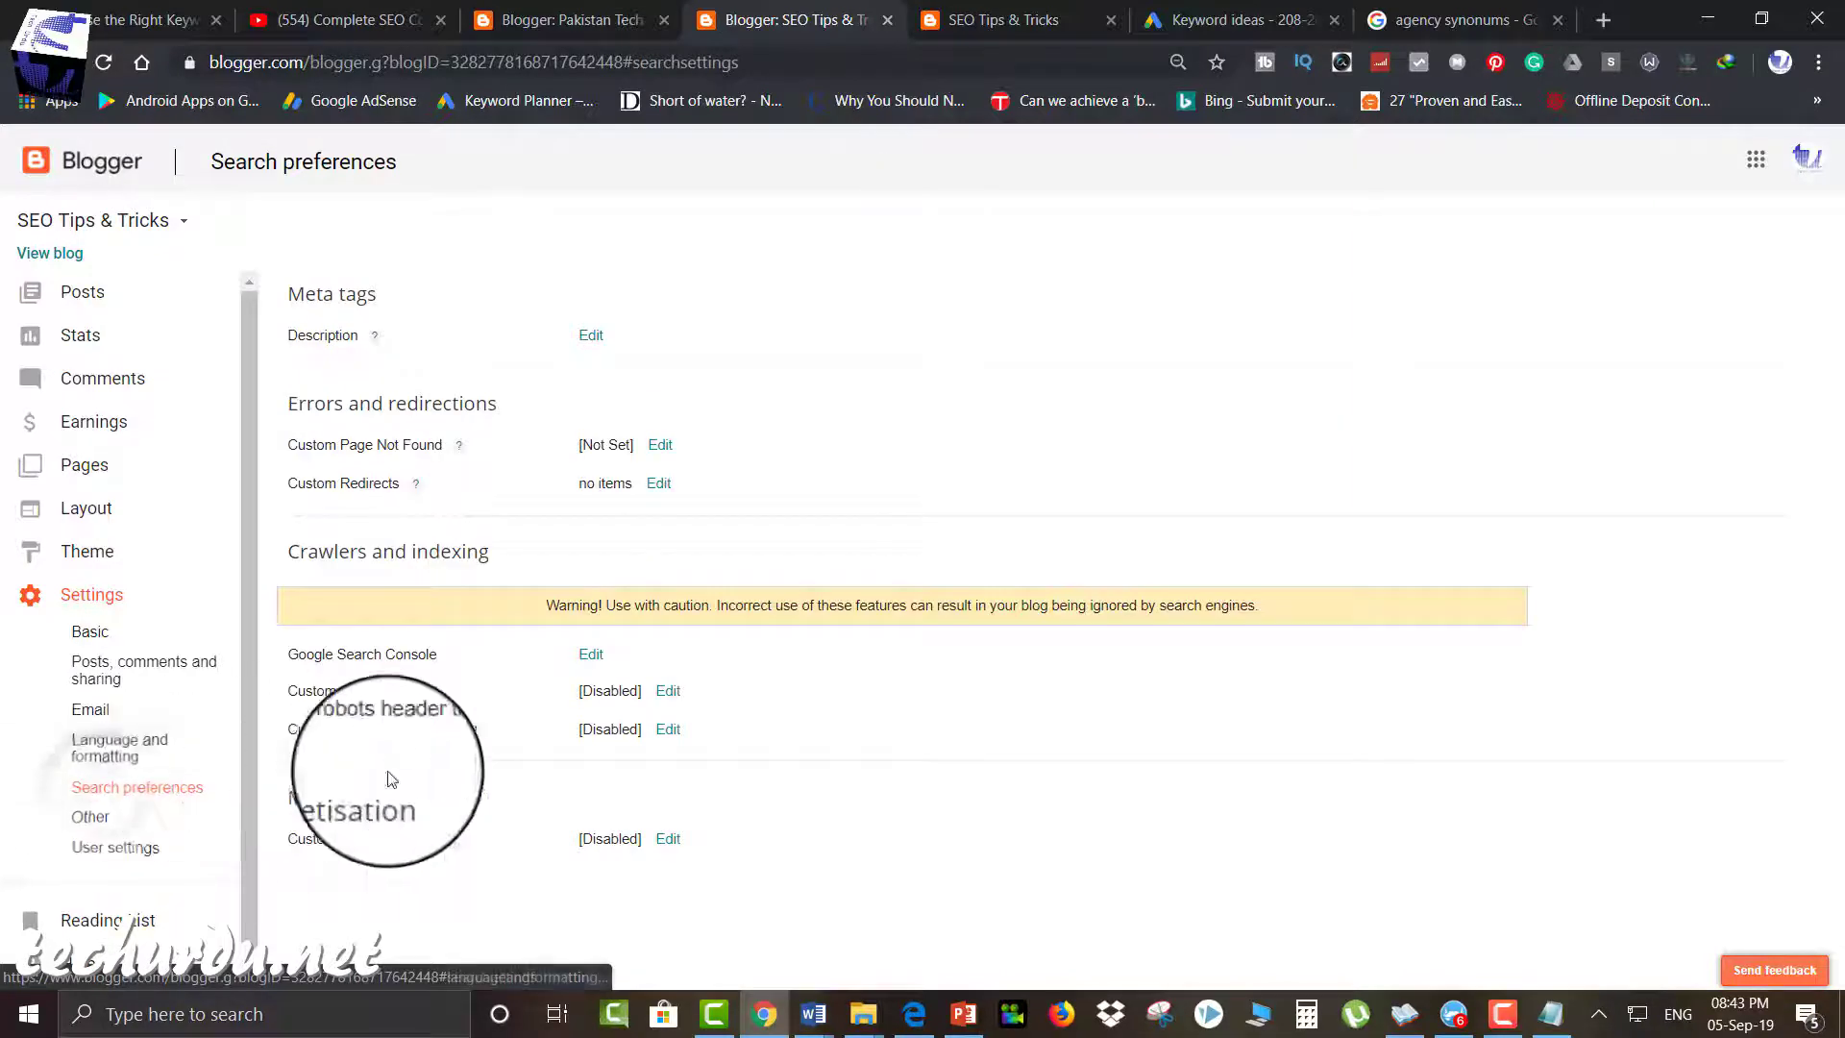
Open Google Search Console from the search preferences, view the live SEO Tips & Tricks blog, and copy its address seokw.blogspot.com.
left_click(600, 661)
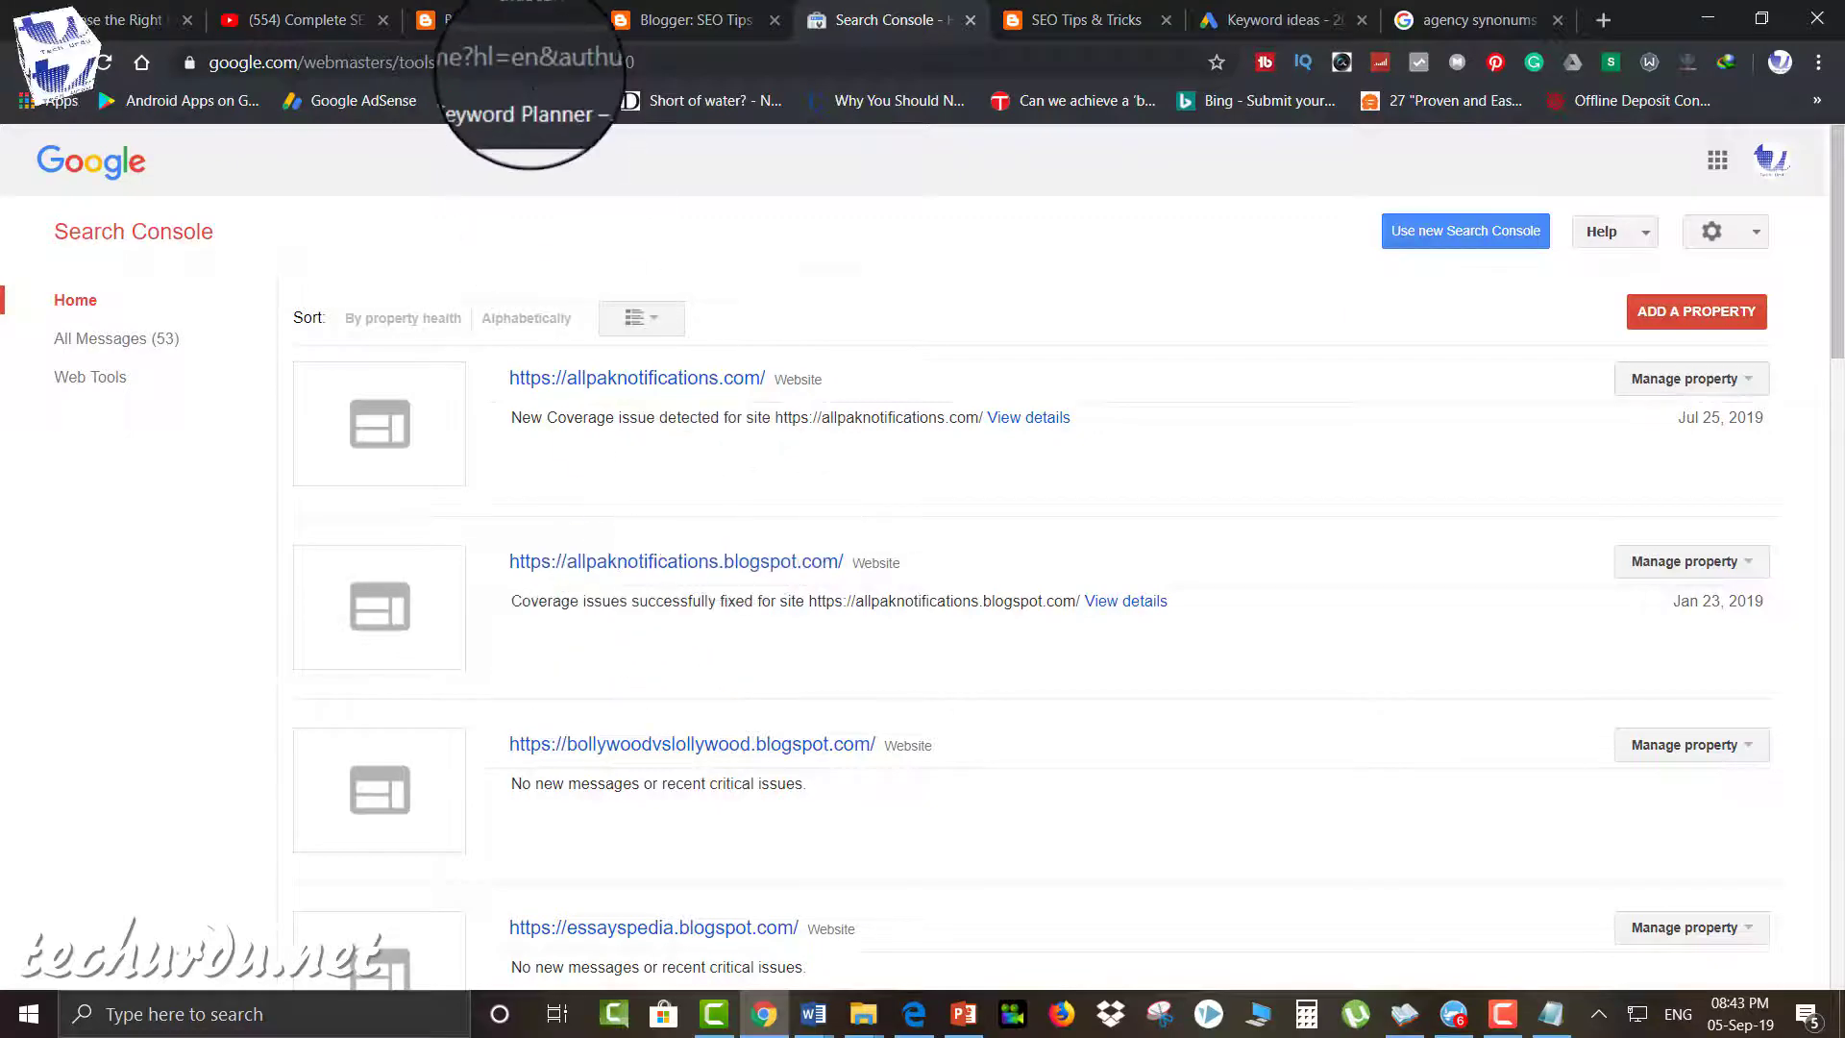
left_click(707, 29)
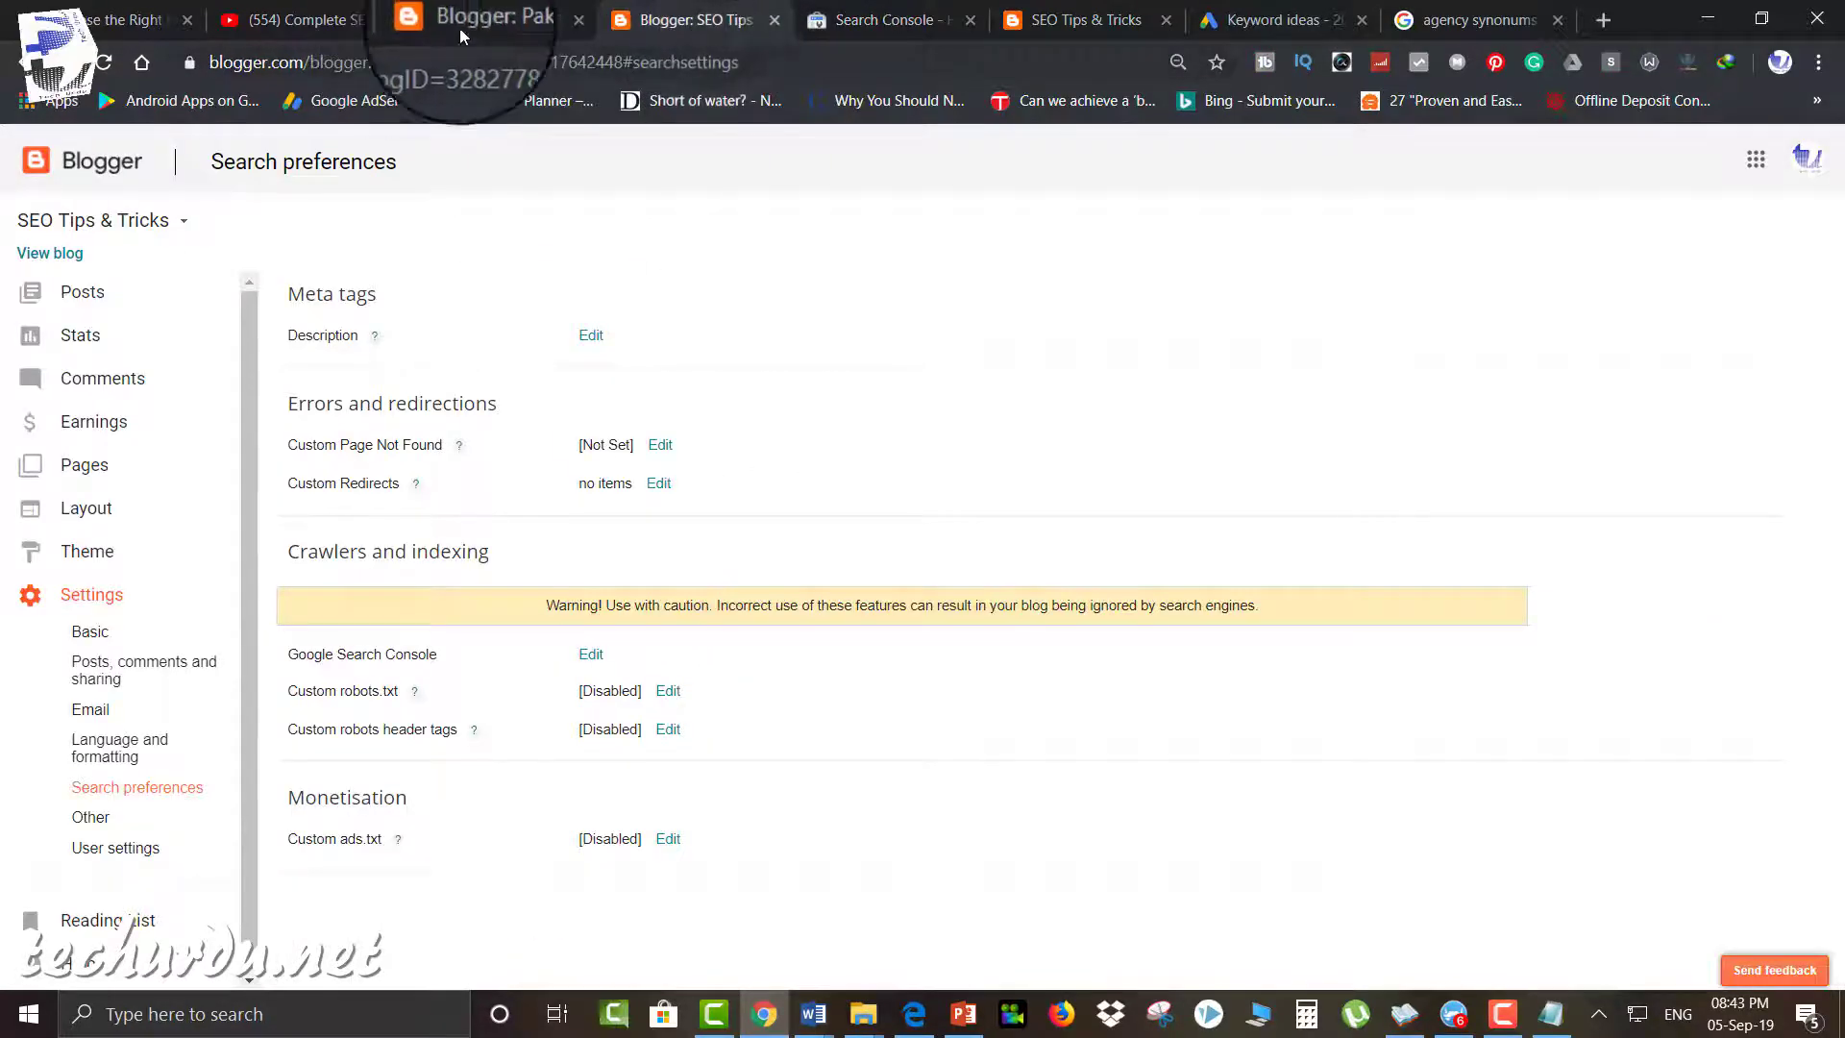
left_click(473, 21)
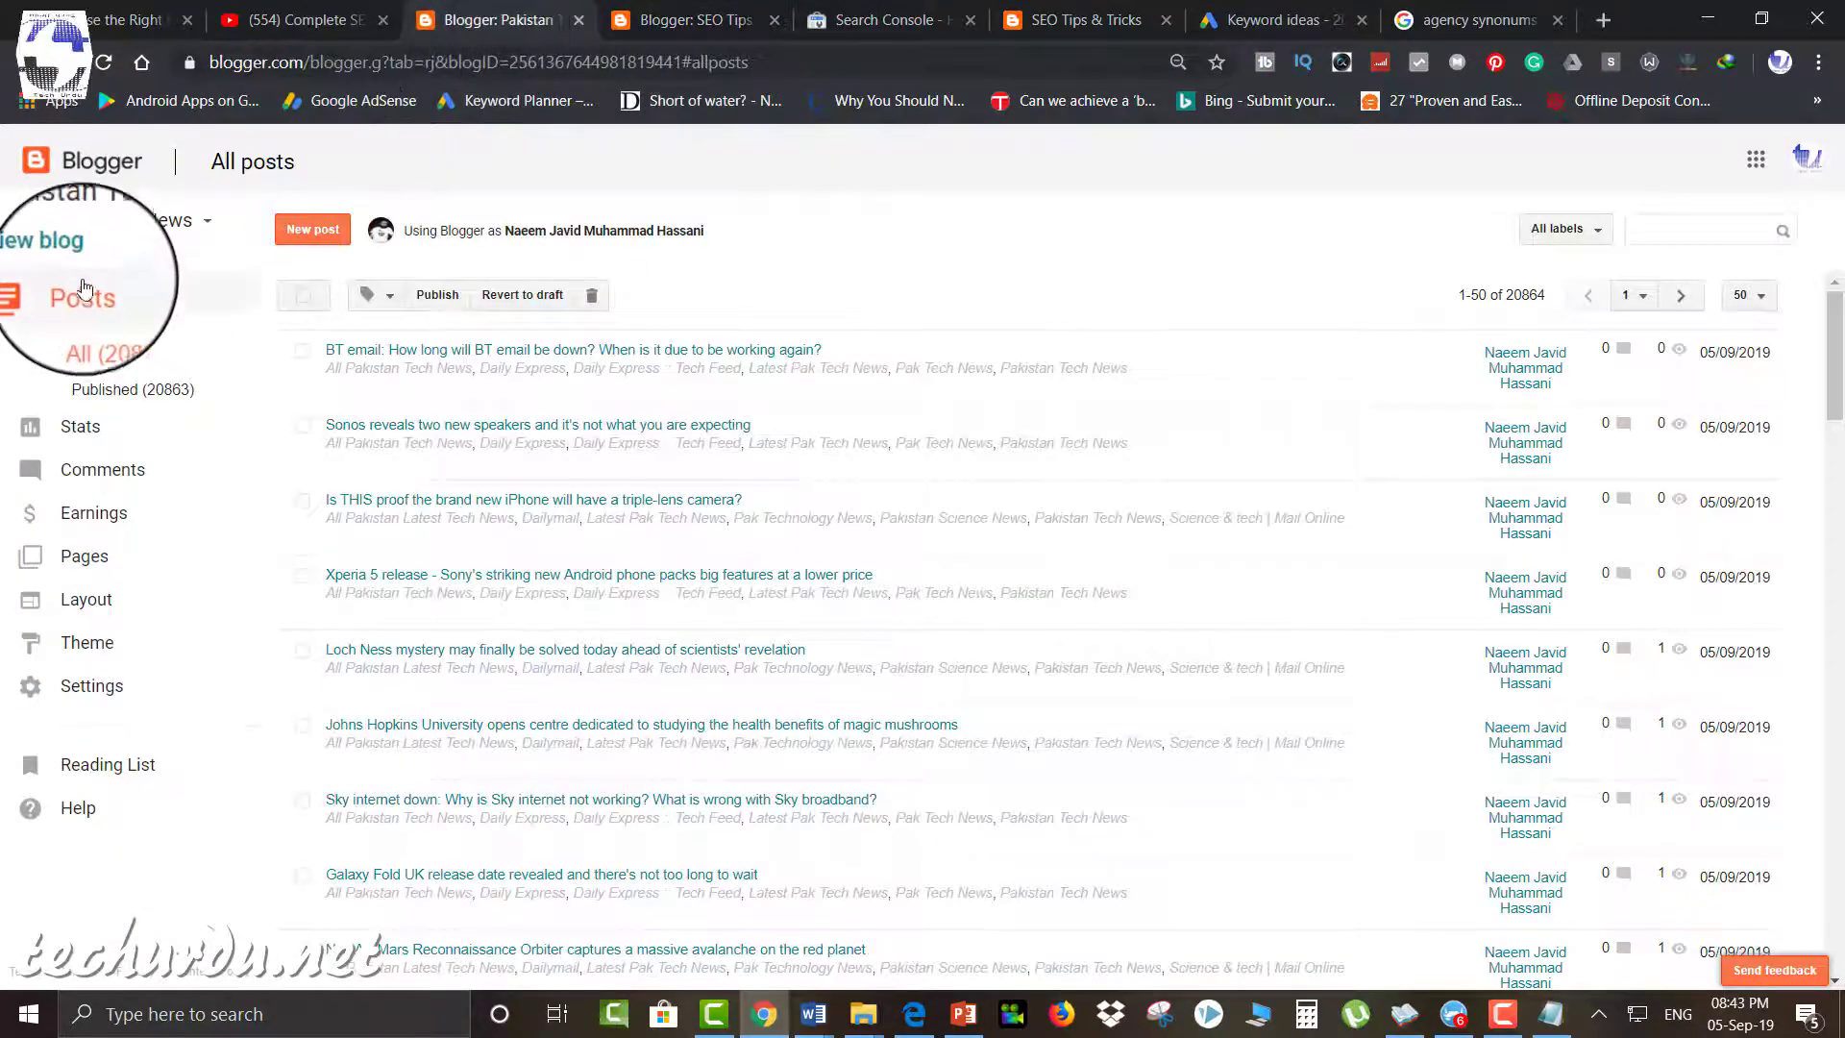
left_click(685, 21)
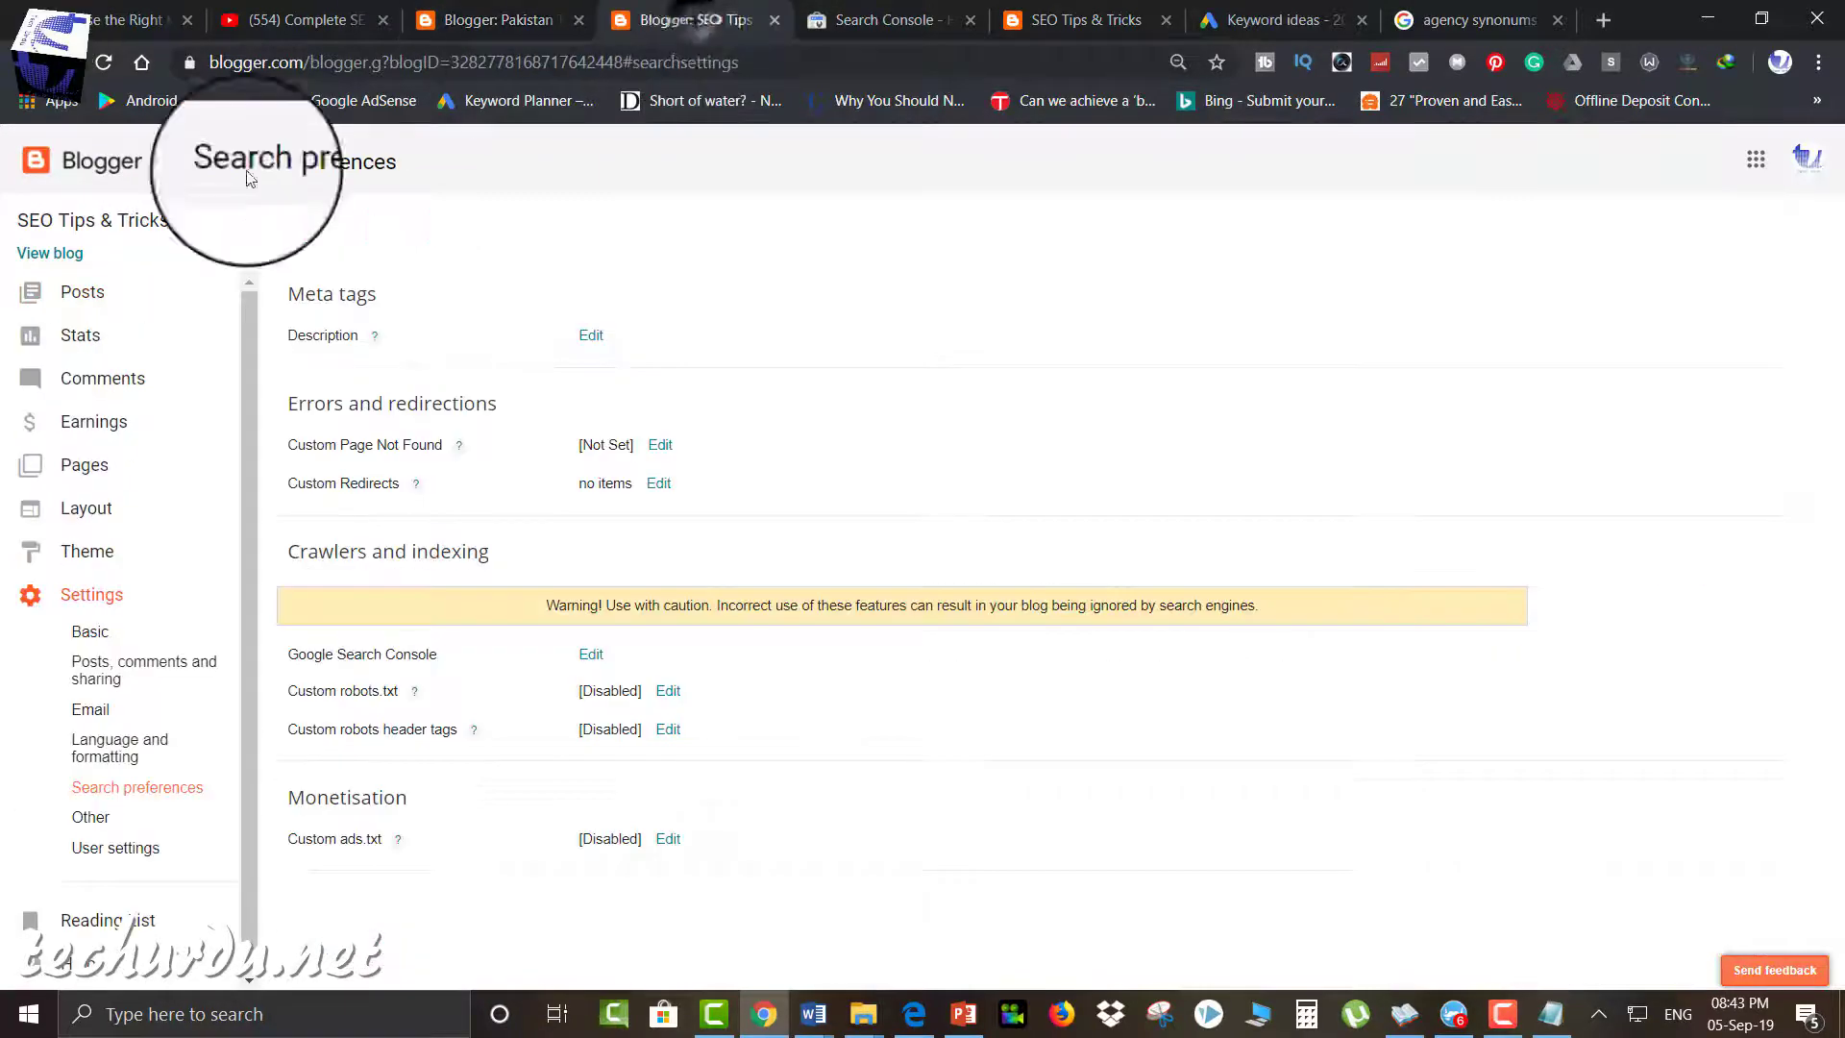
left_click(59, 258)
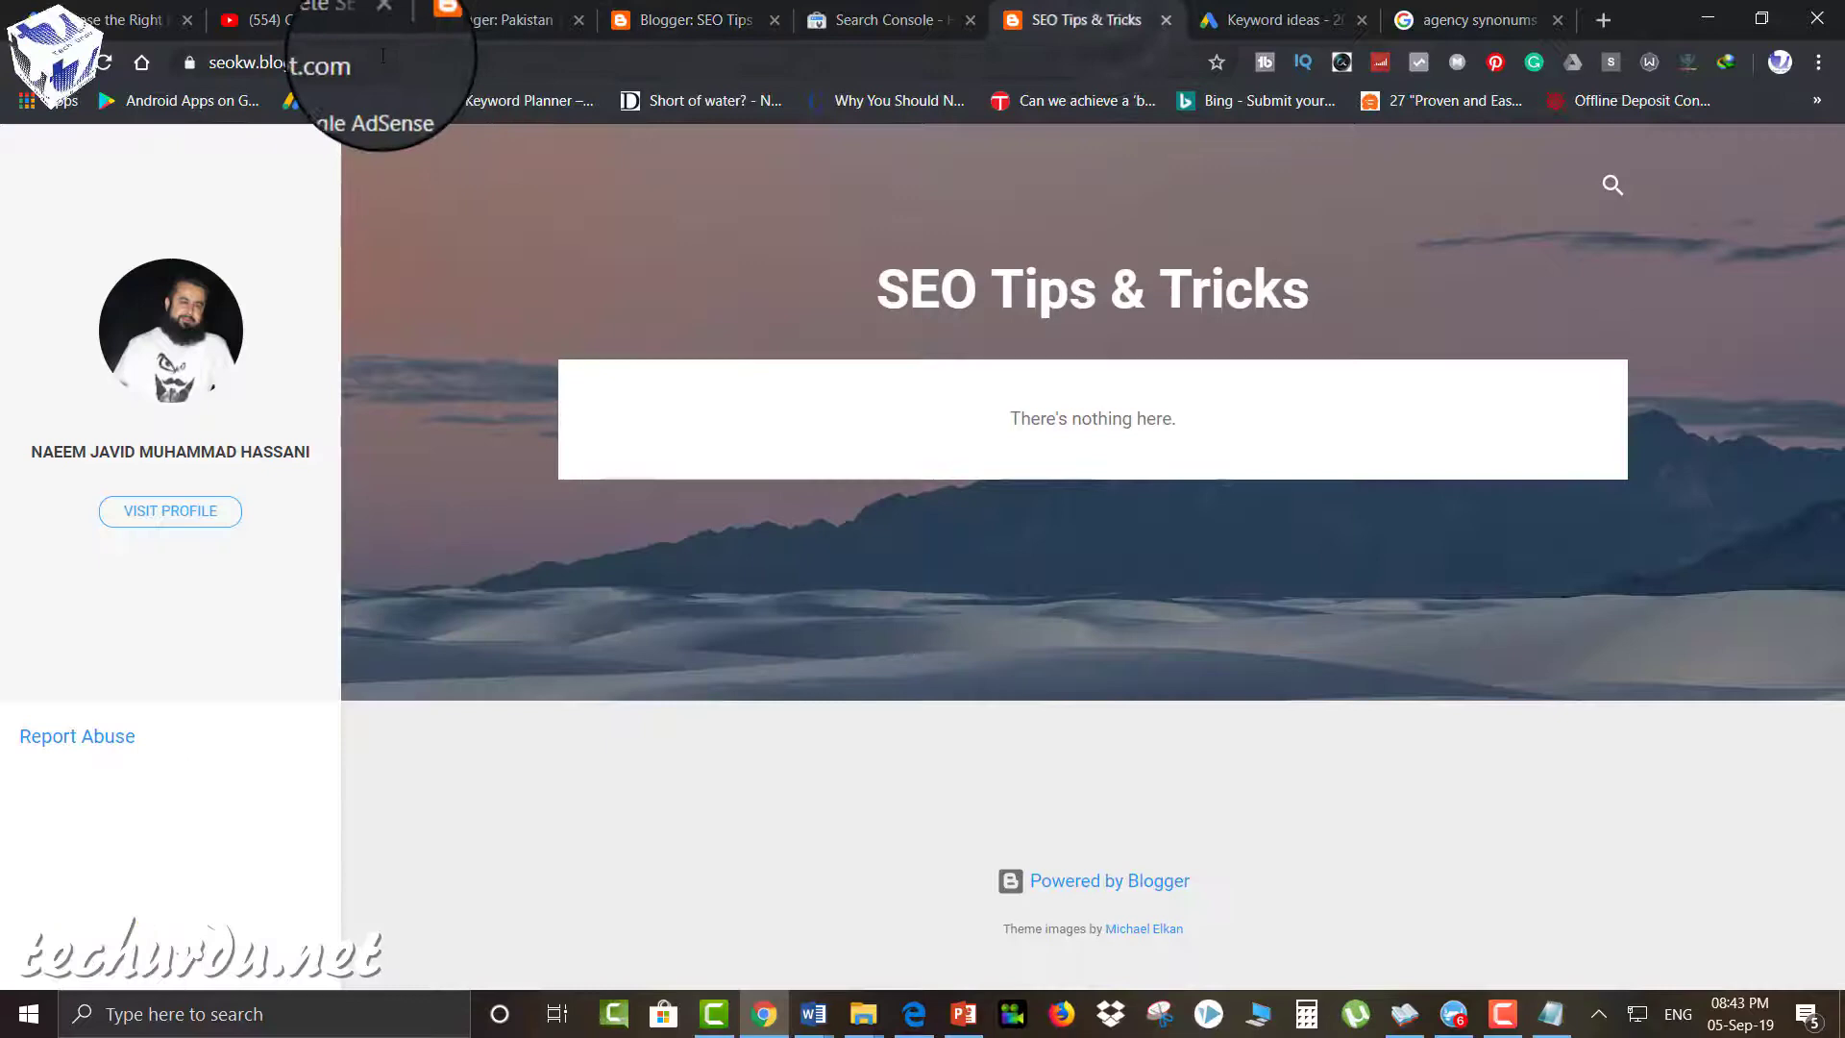
left_click(383, 57)
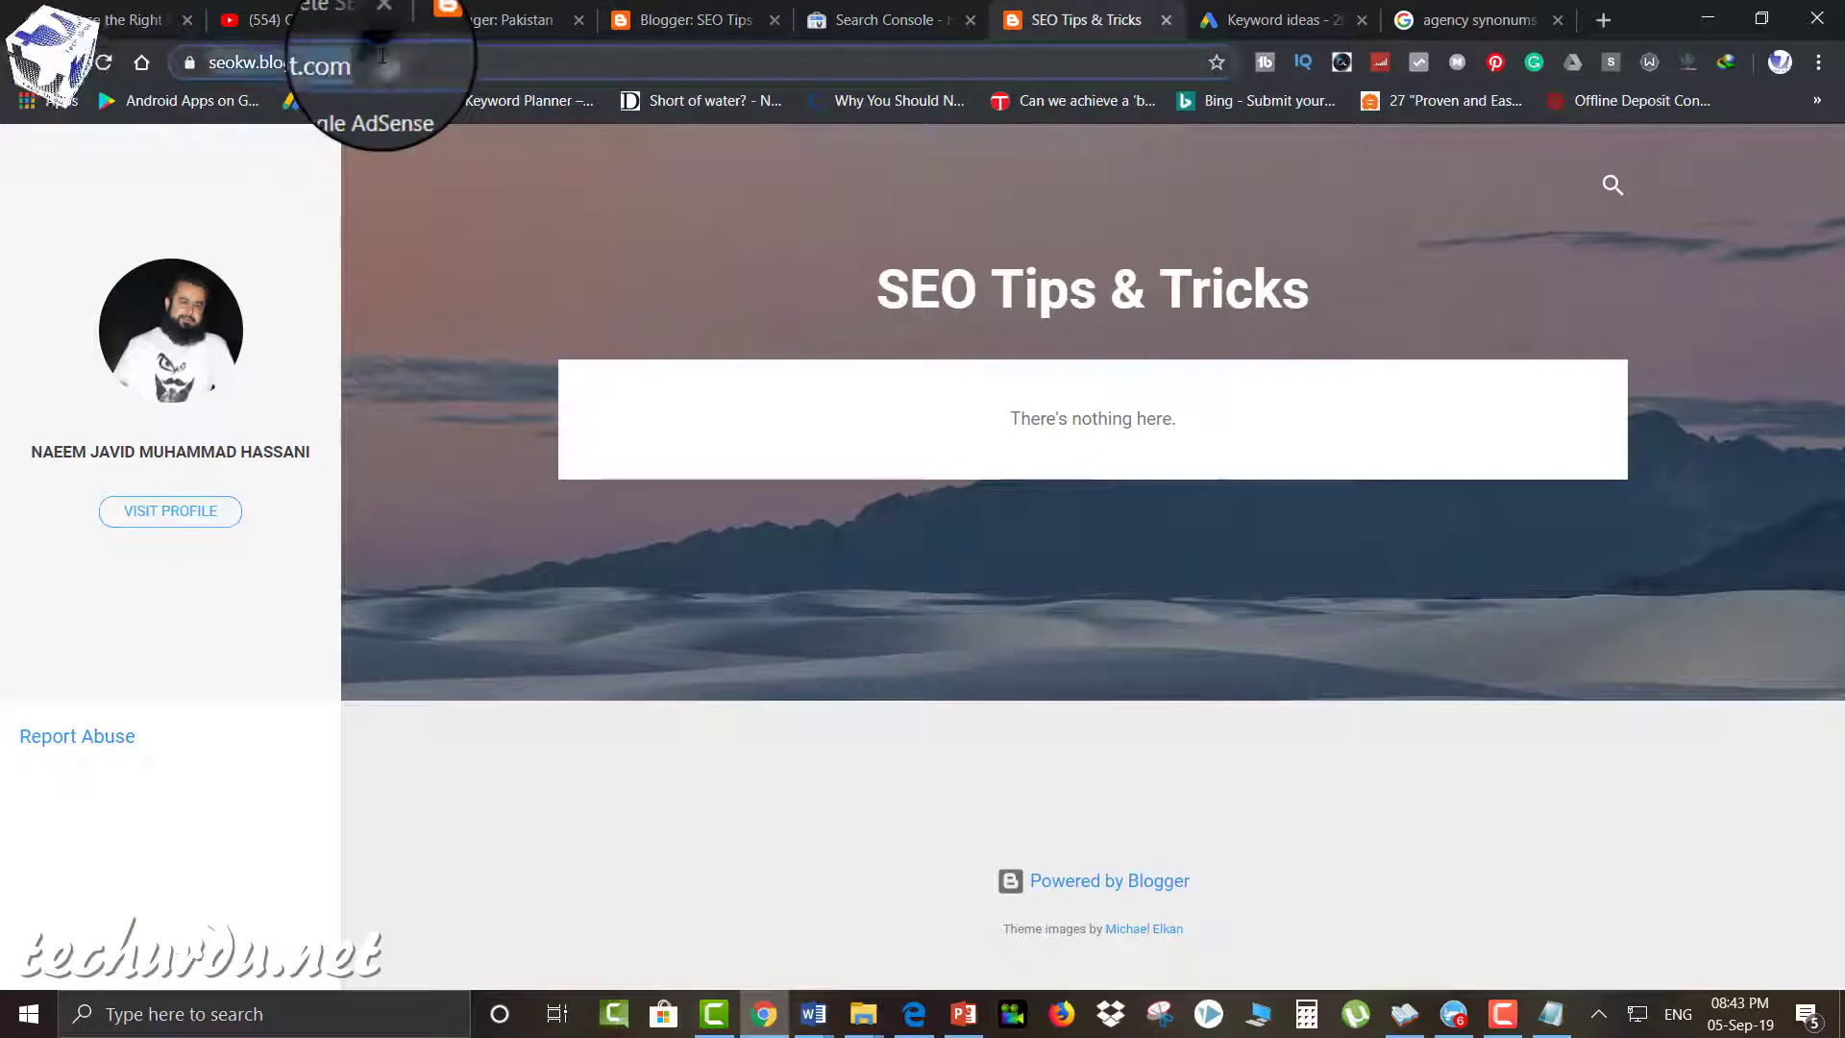
right_click(303, 64)
left_click(349, 195)
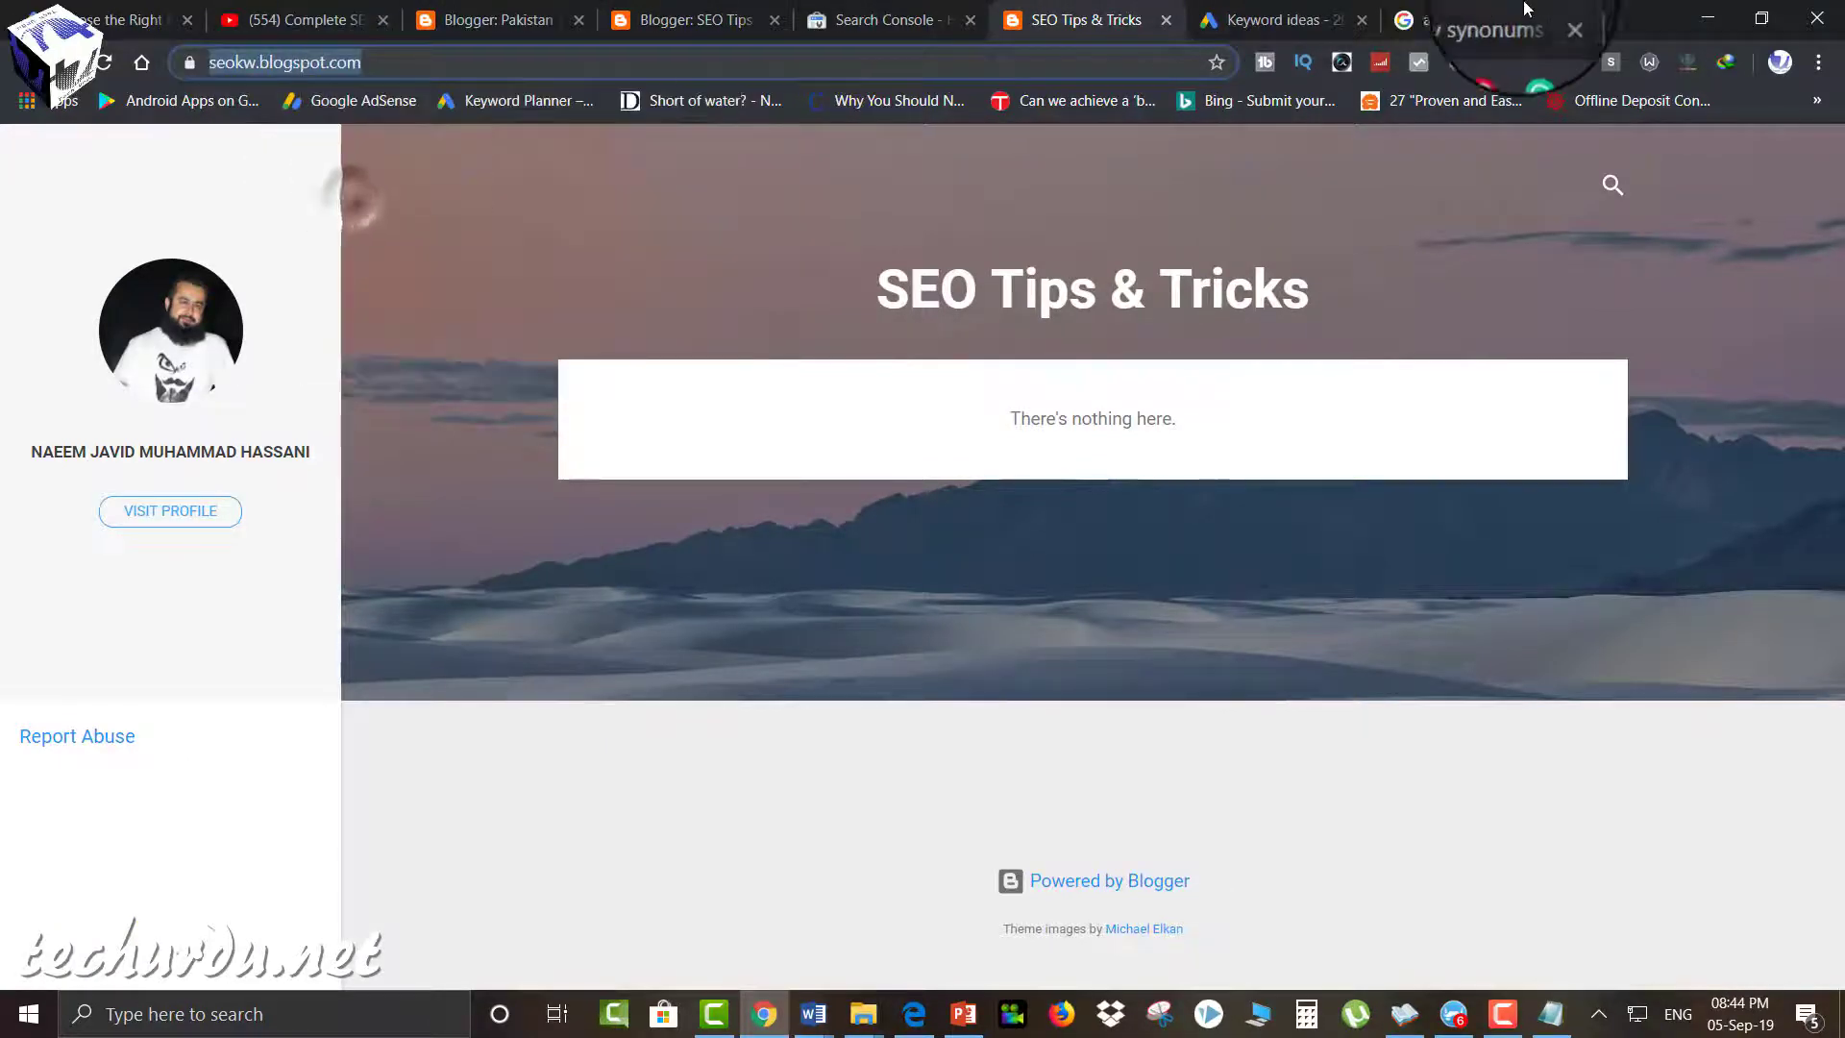
left_click(899, 24)
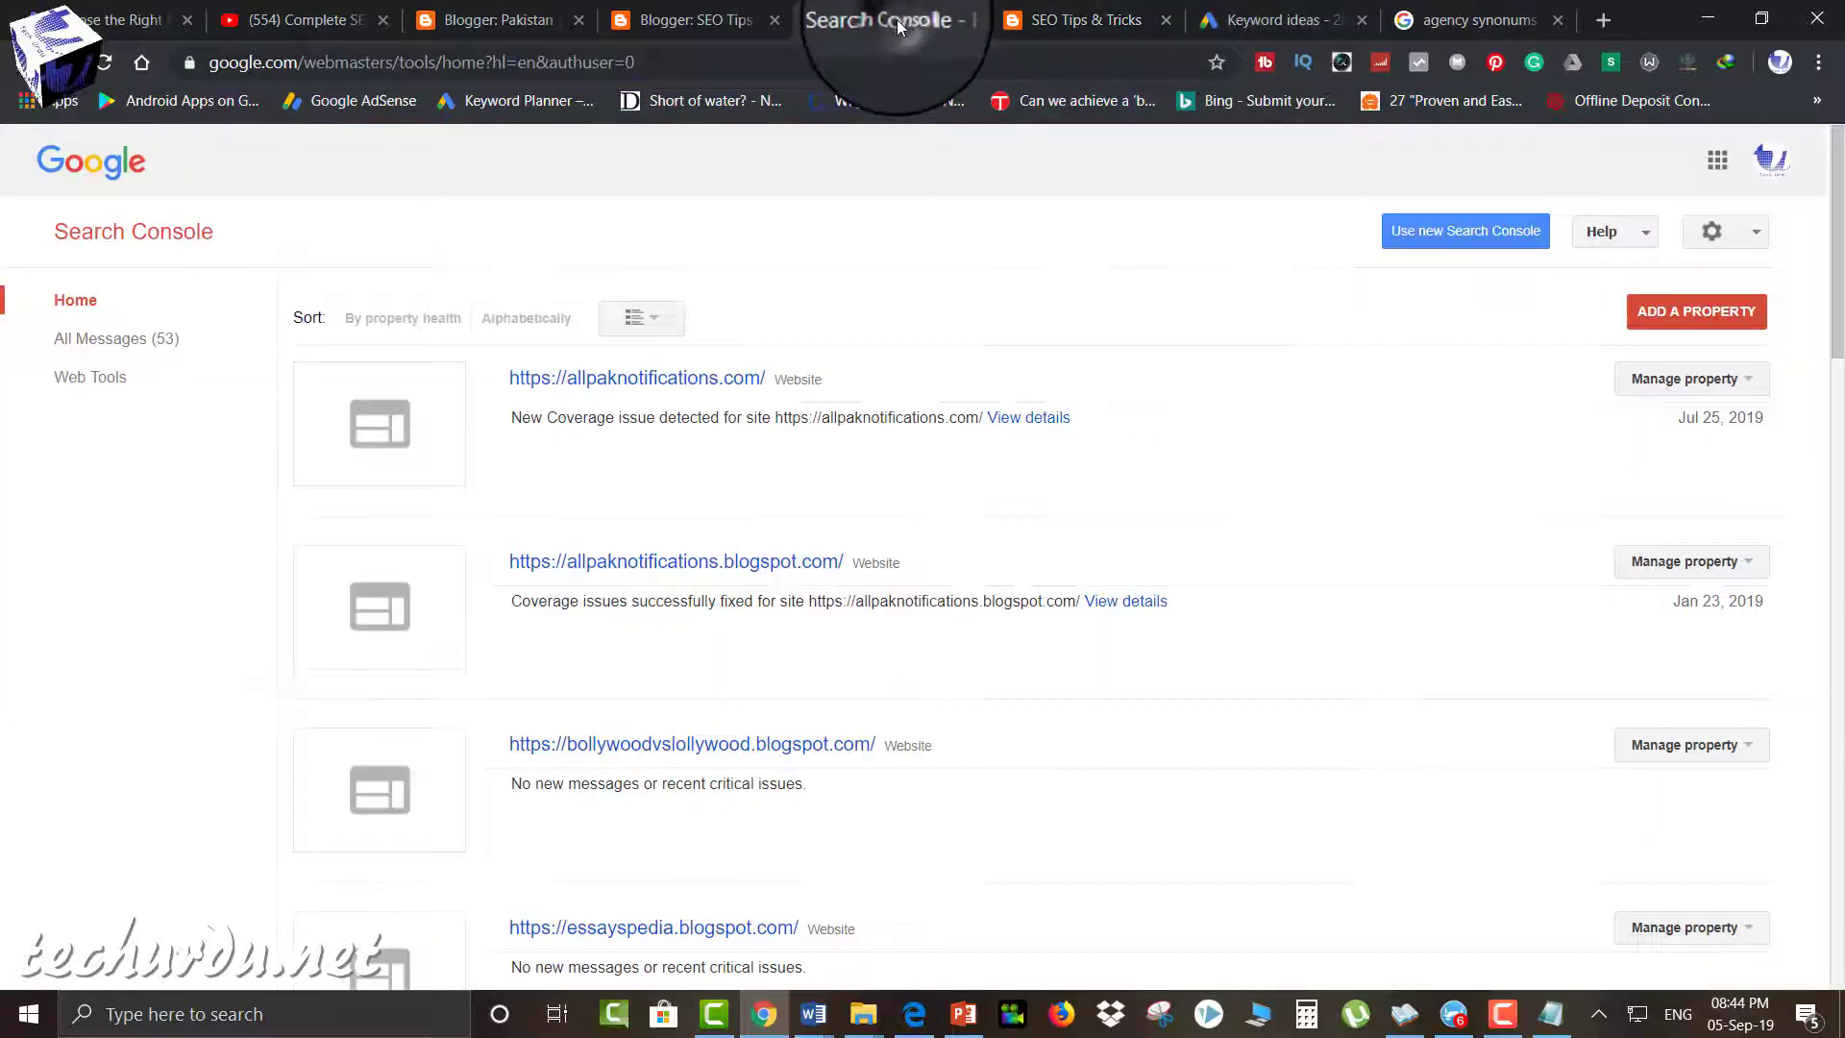
left_click(1650, 322)
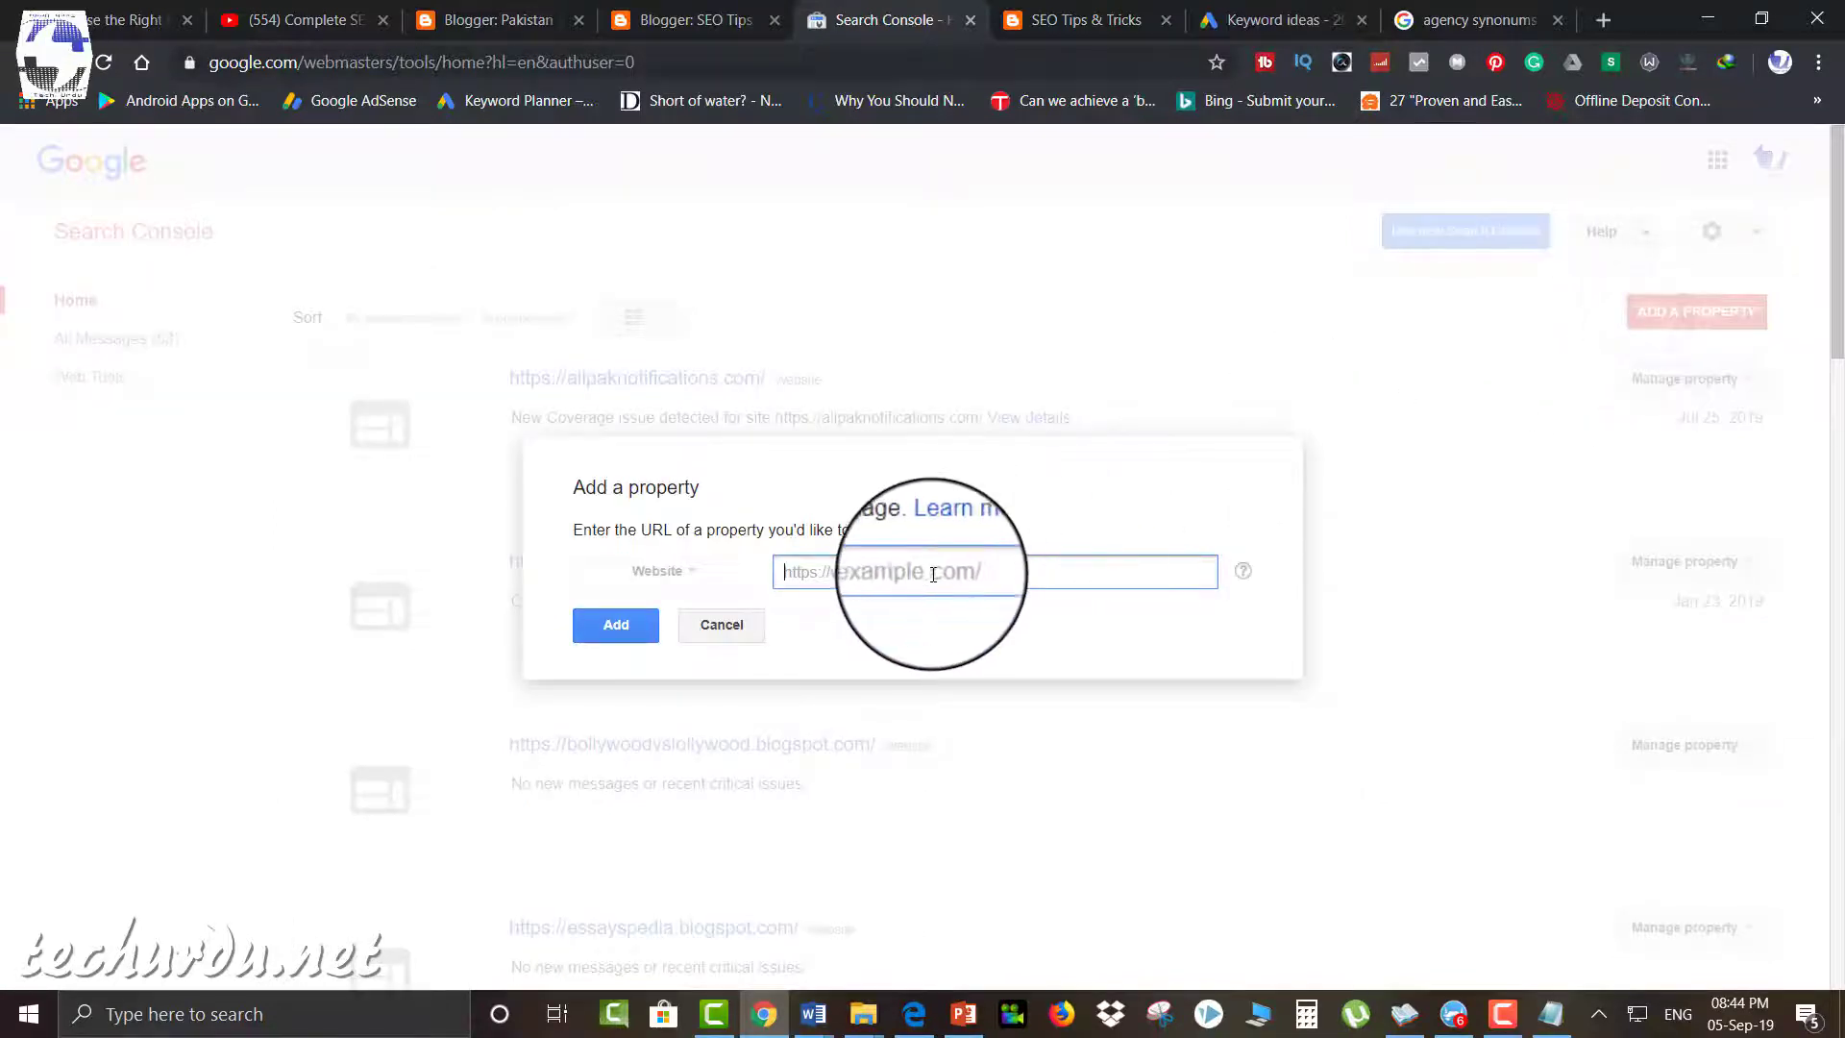
key("ctrl+v")
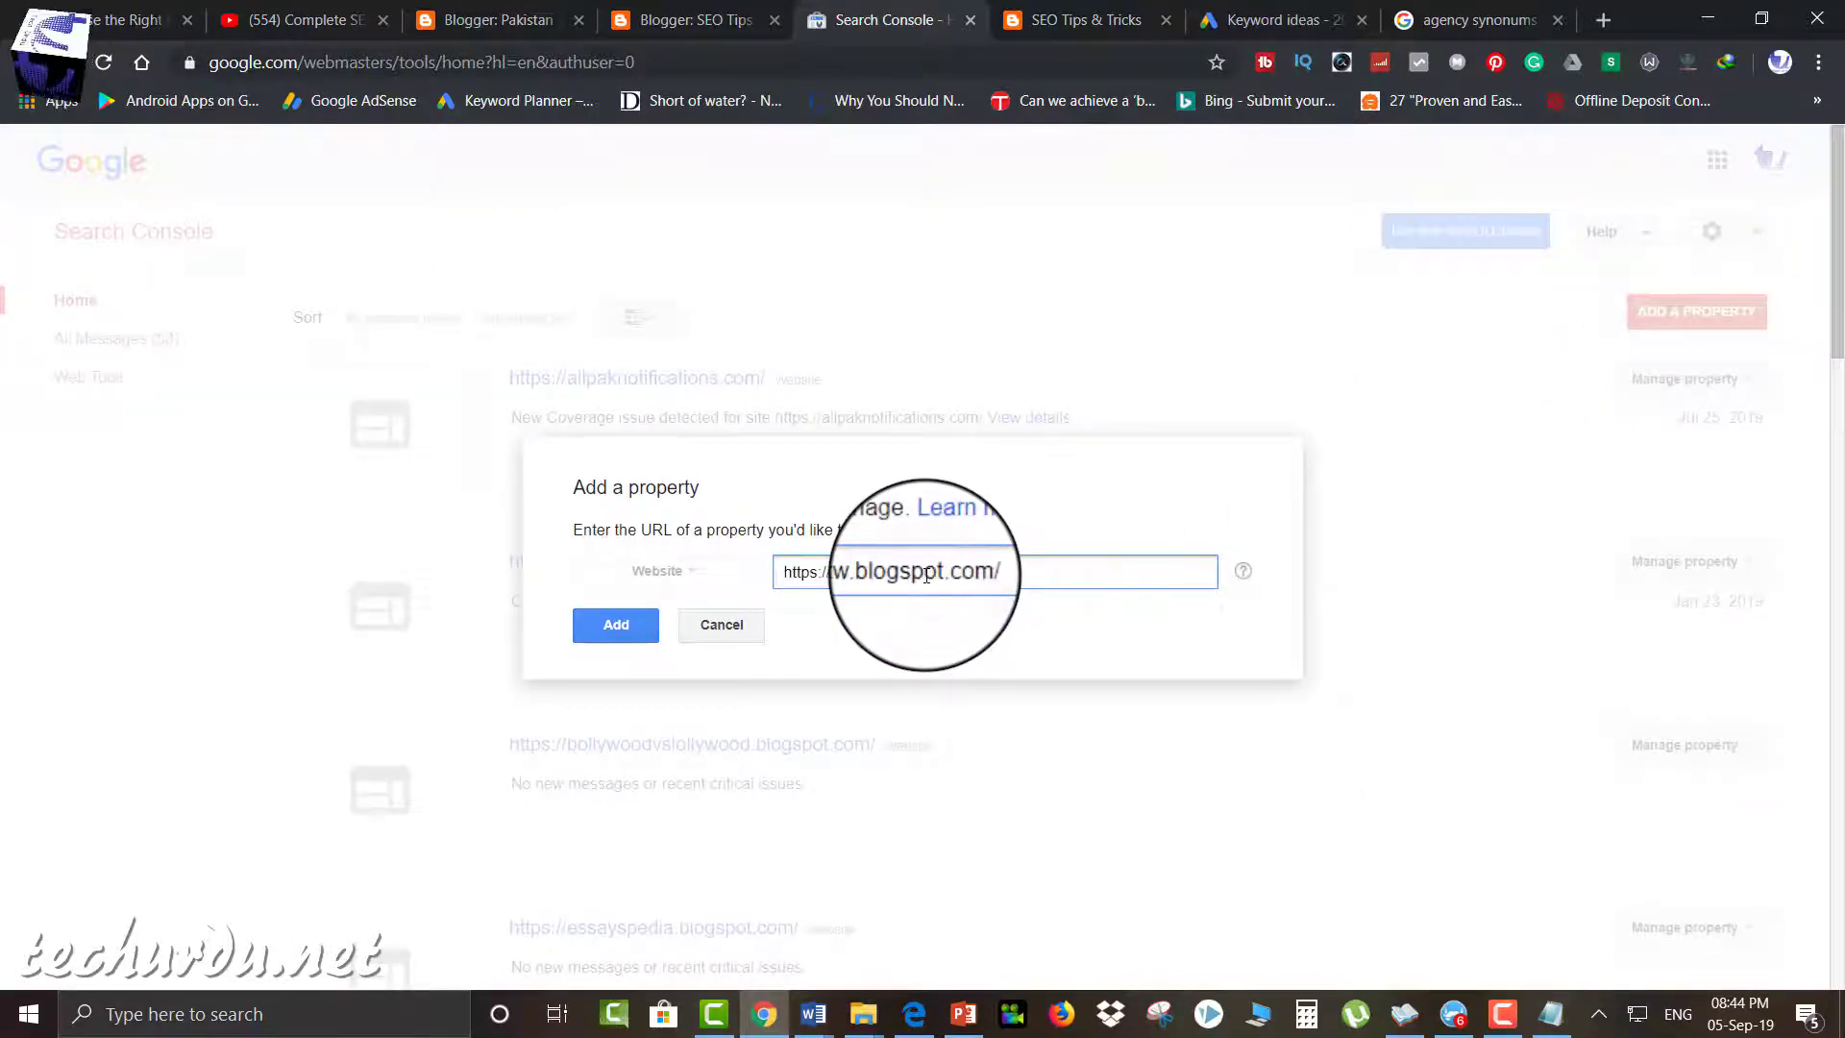
left_click(620, 636)
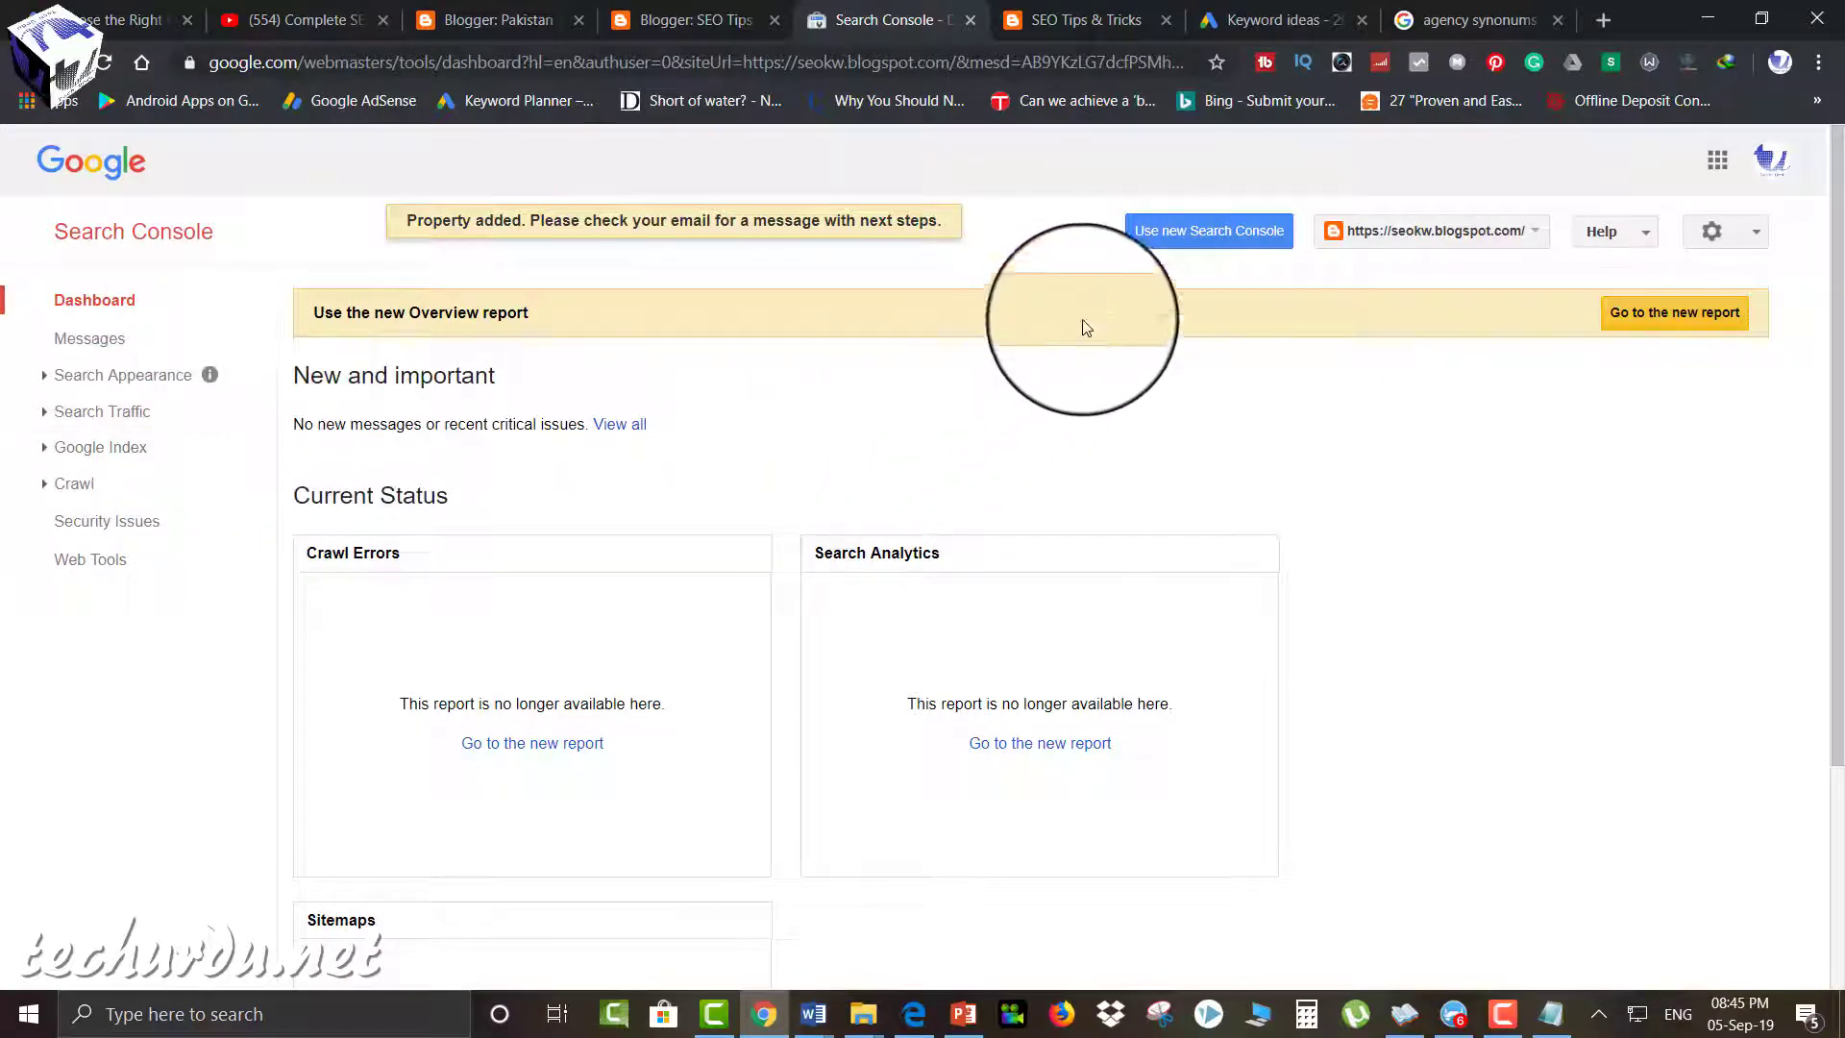
Look over the old dashboard of the seokw.blogspot.com property and switch to the new Search Console.
scroll(1519, 515, "down", 3)
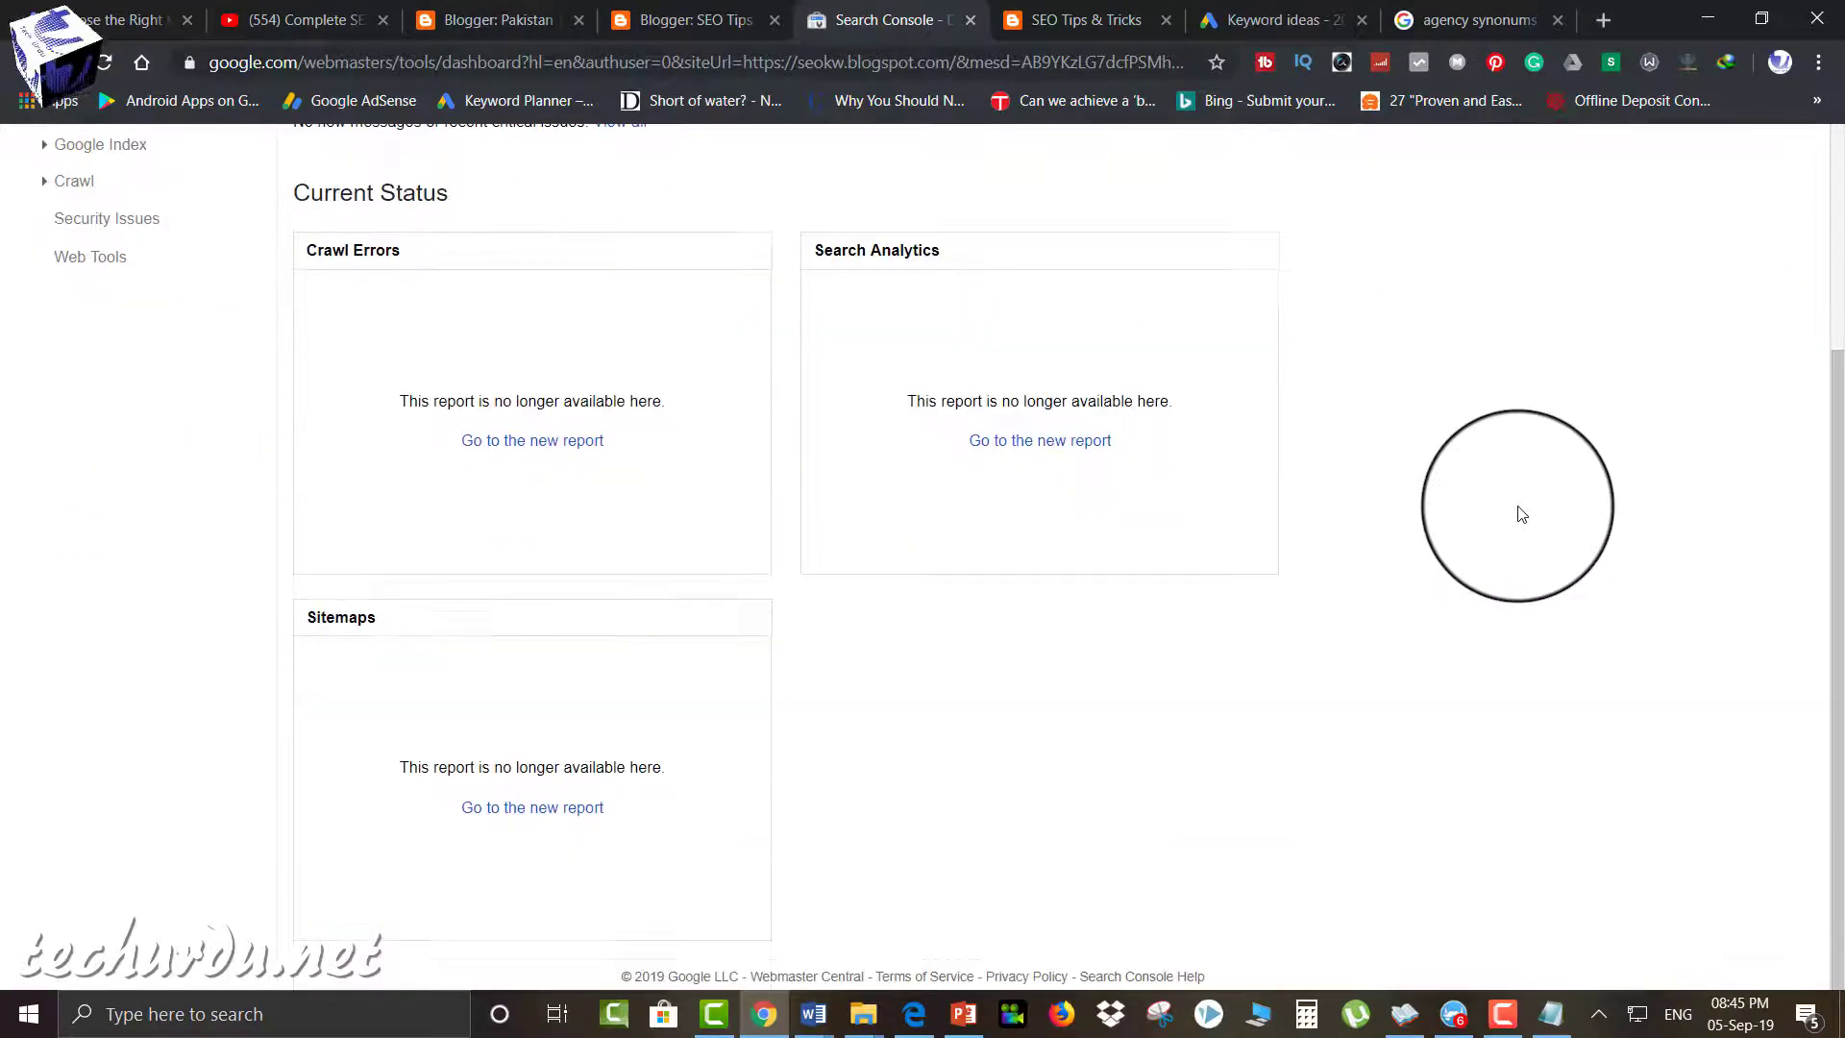
scroll(1519, 515, "up", 3)
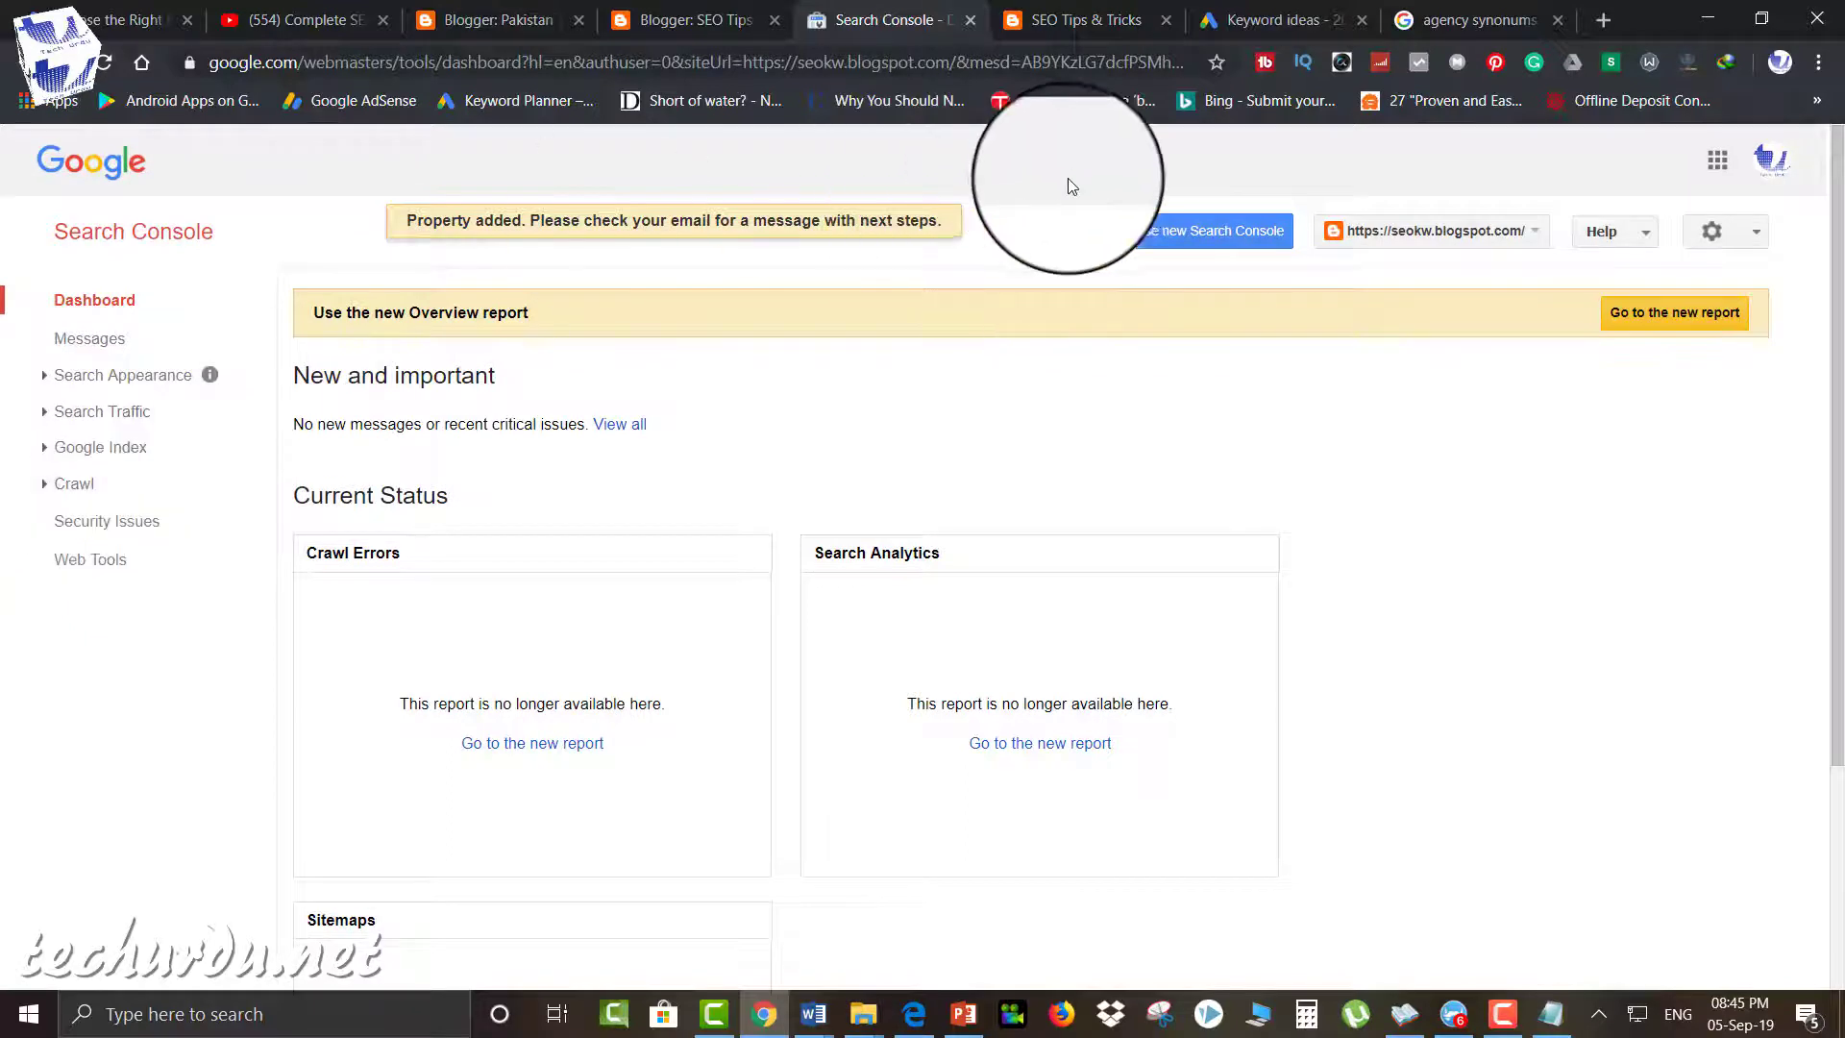
left_click(1191, 246)
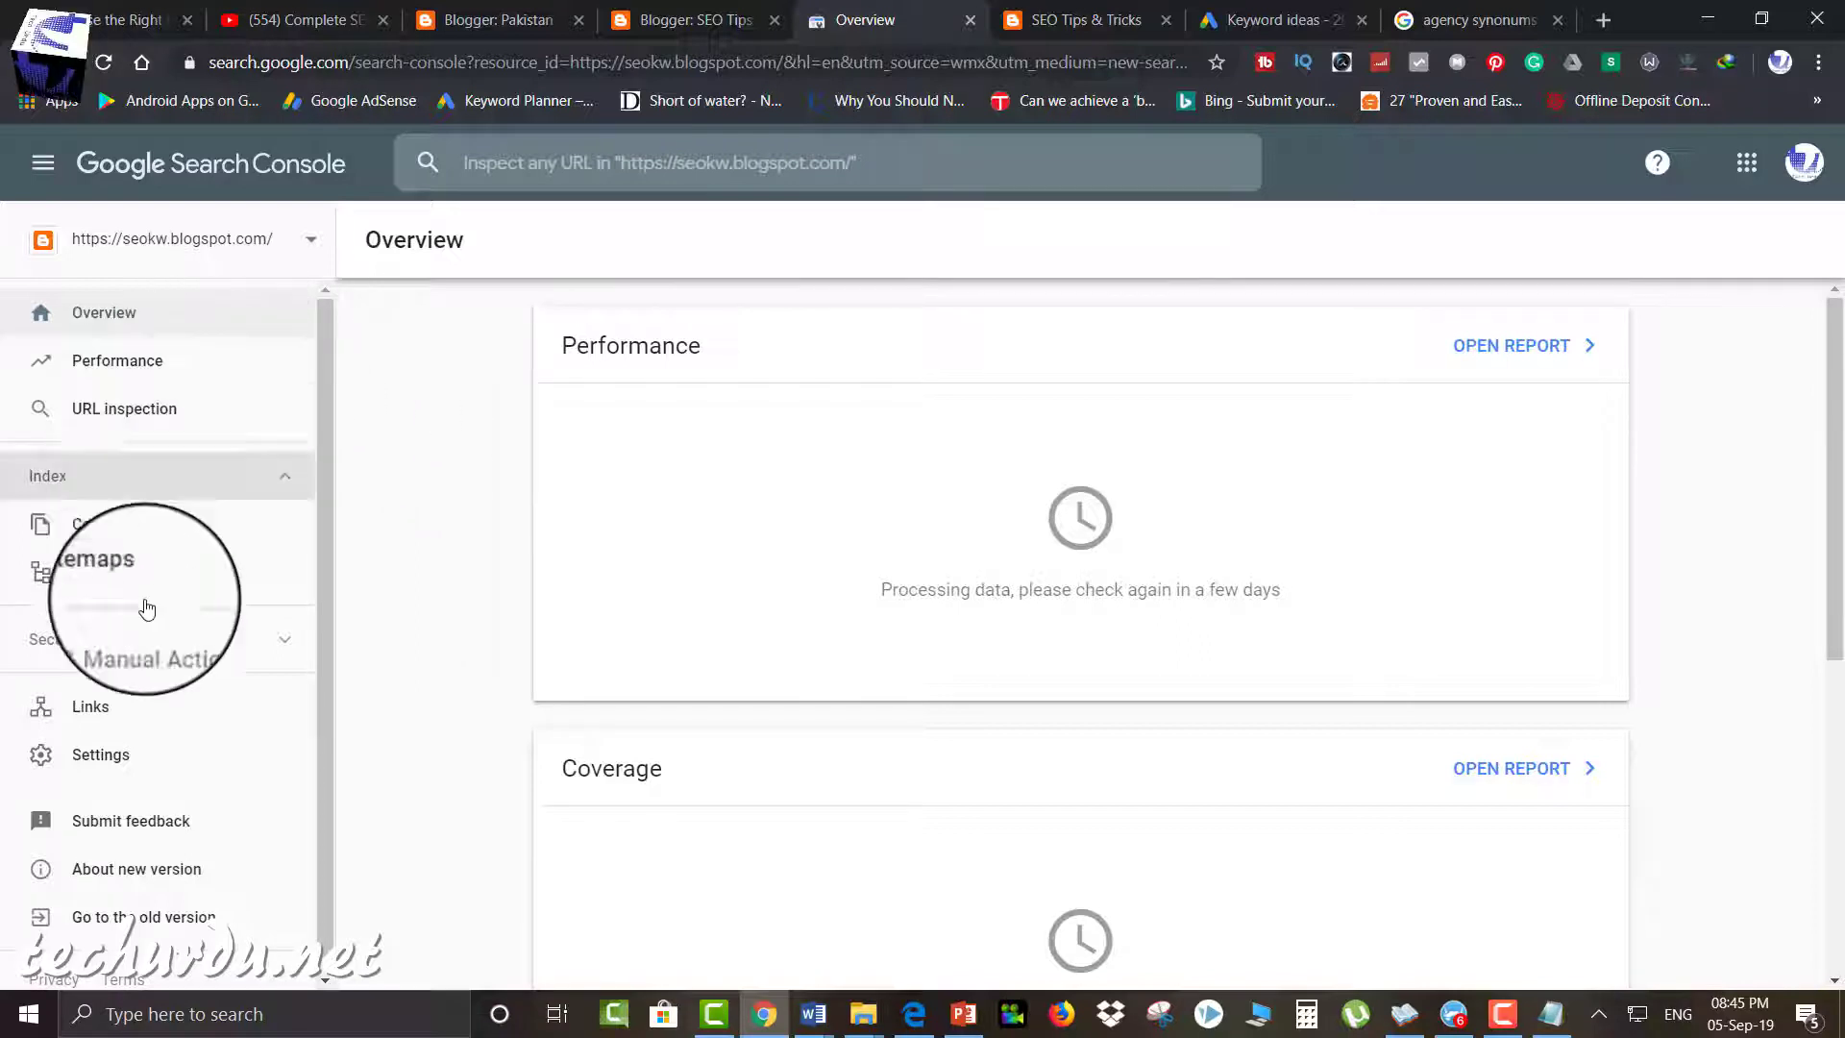
Examine the Performance, Coverage and Enhancements sections of the property's overview.
scroll(783, 491, "down", 1)
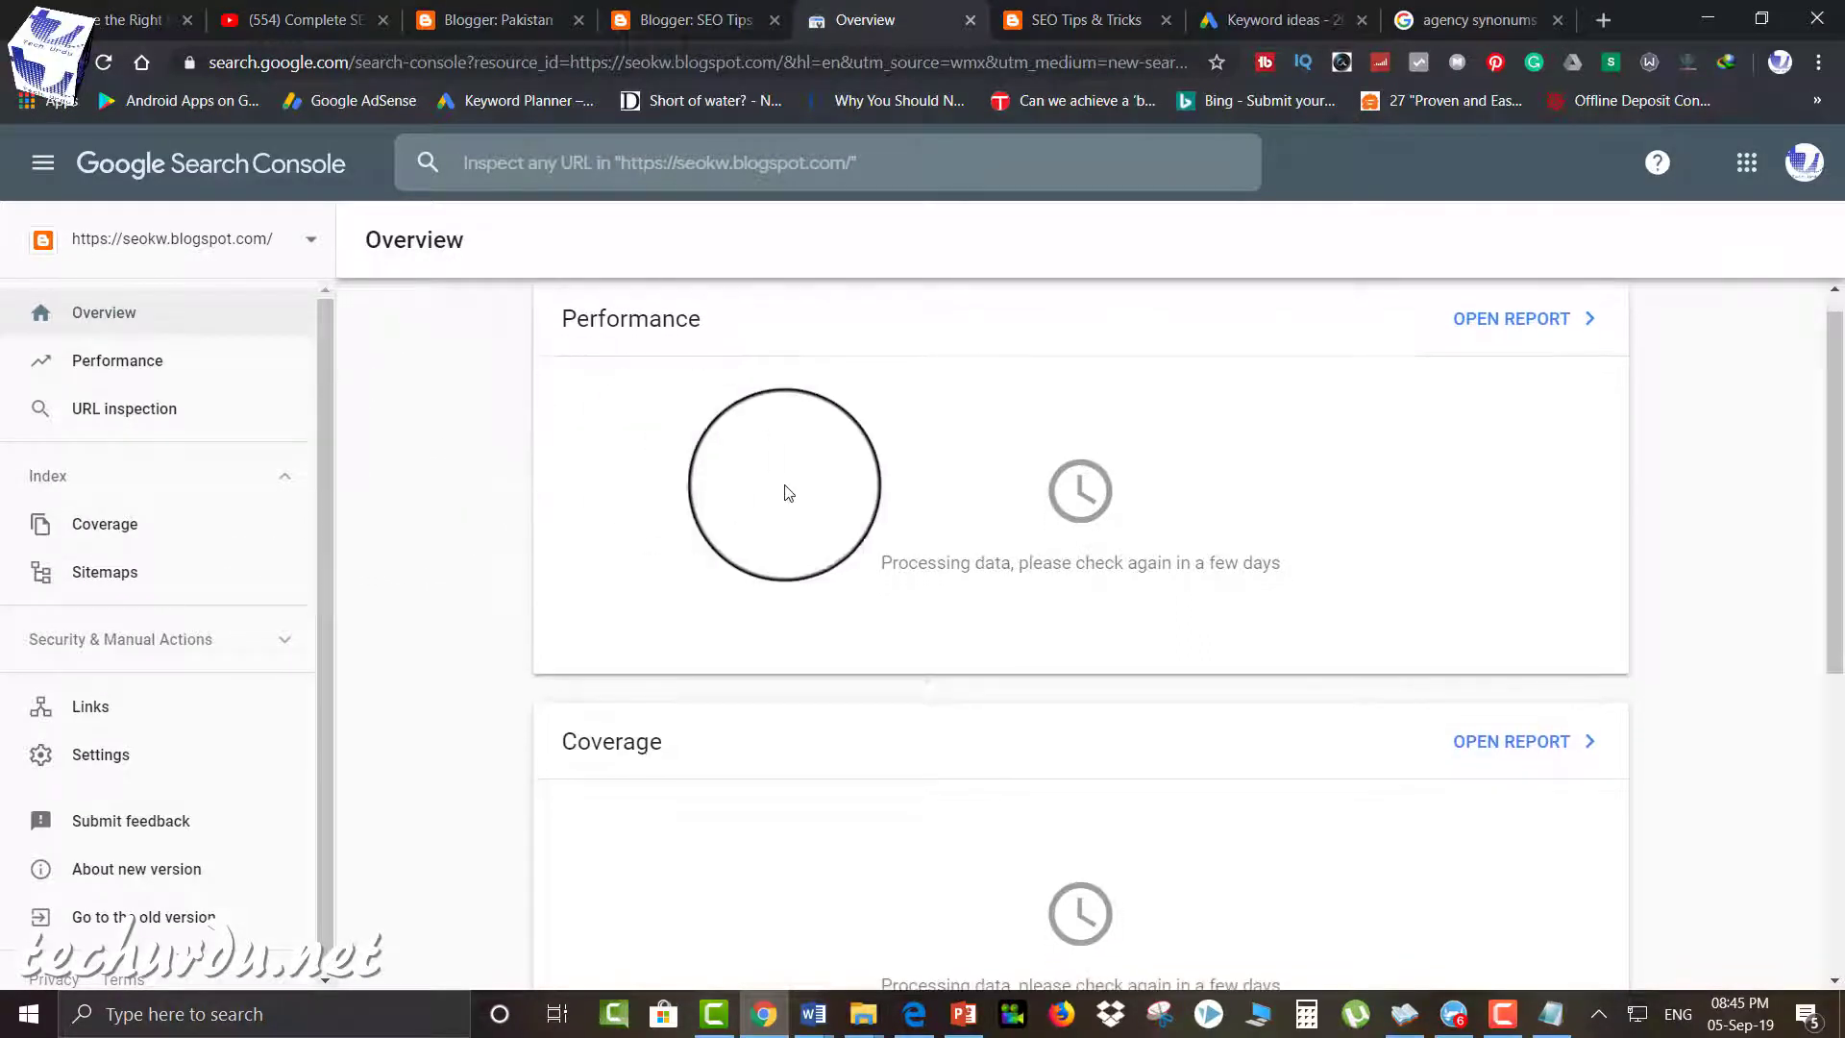
scroll(860, 519, "down", 4)
scroll(861, 519, "down", 3)
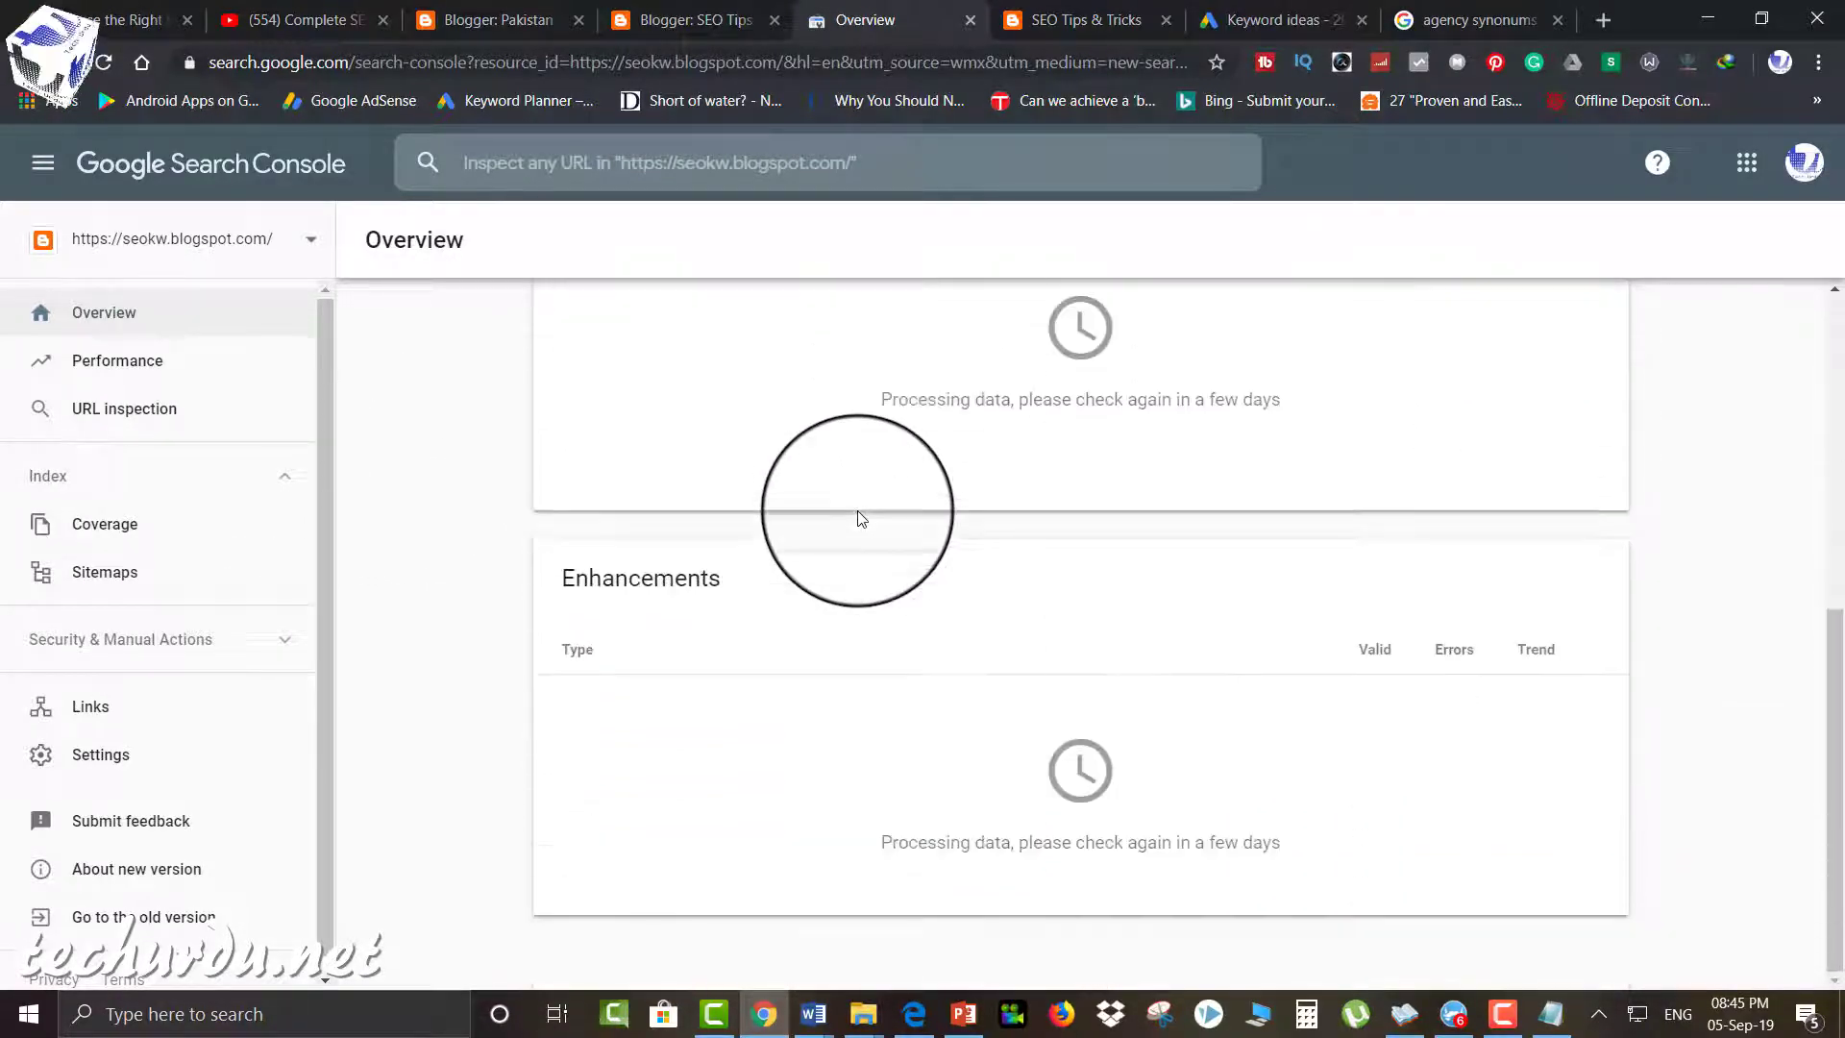
scroll(861, 519, "up", 6)
scroll(861, 519, "down", 4)
scroll(859, 519, "down", 3)
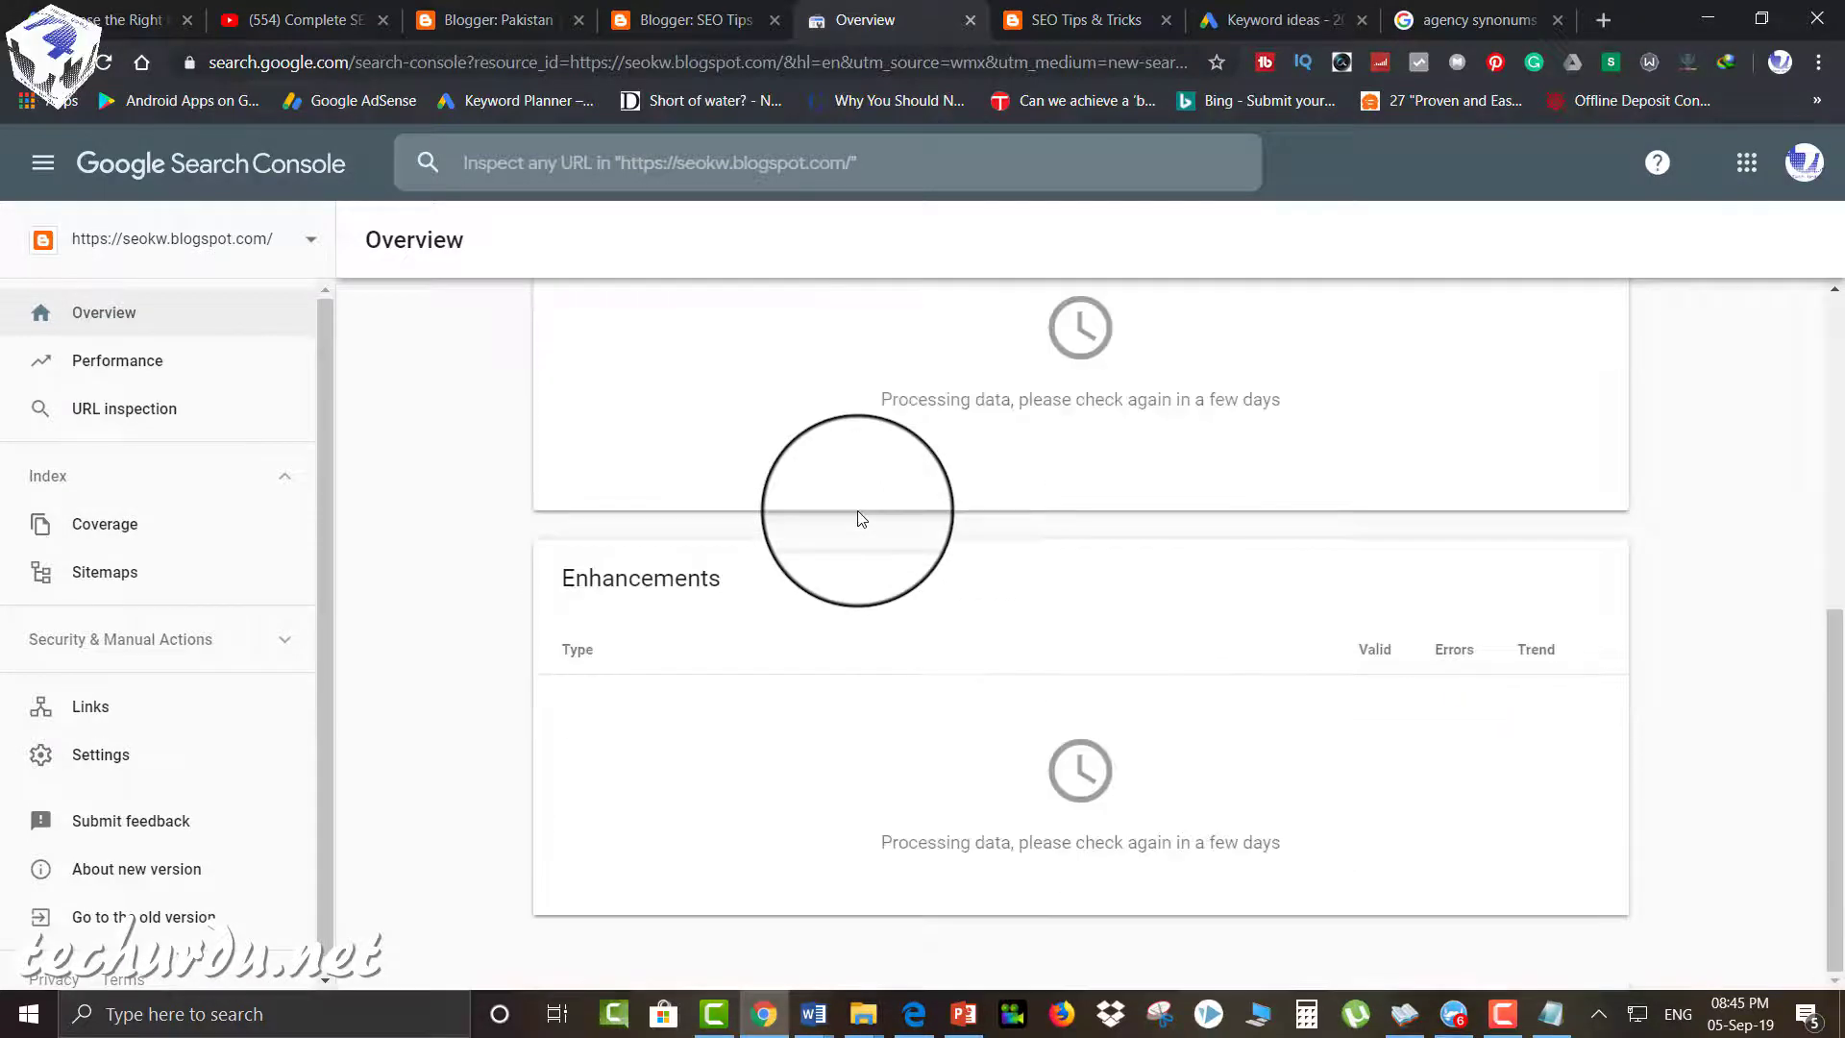
scroll(858, 519, "up", 6)
scroll(1047, 692, "down", 1)
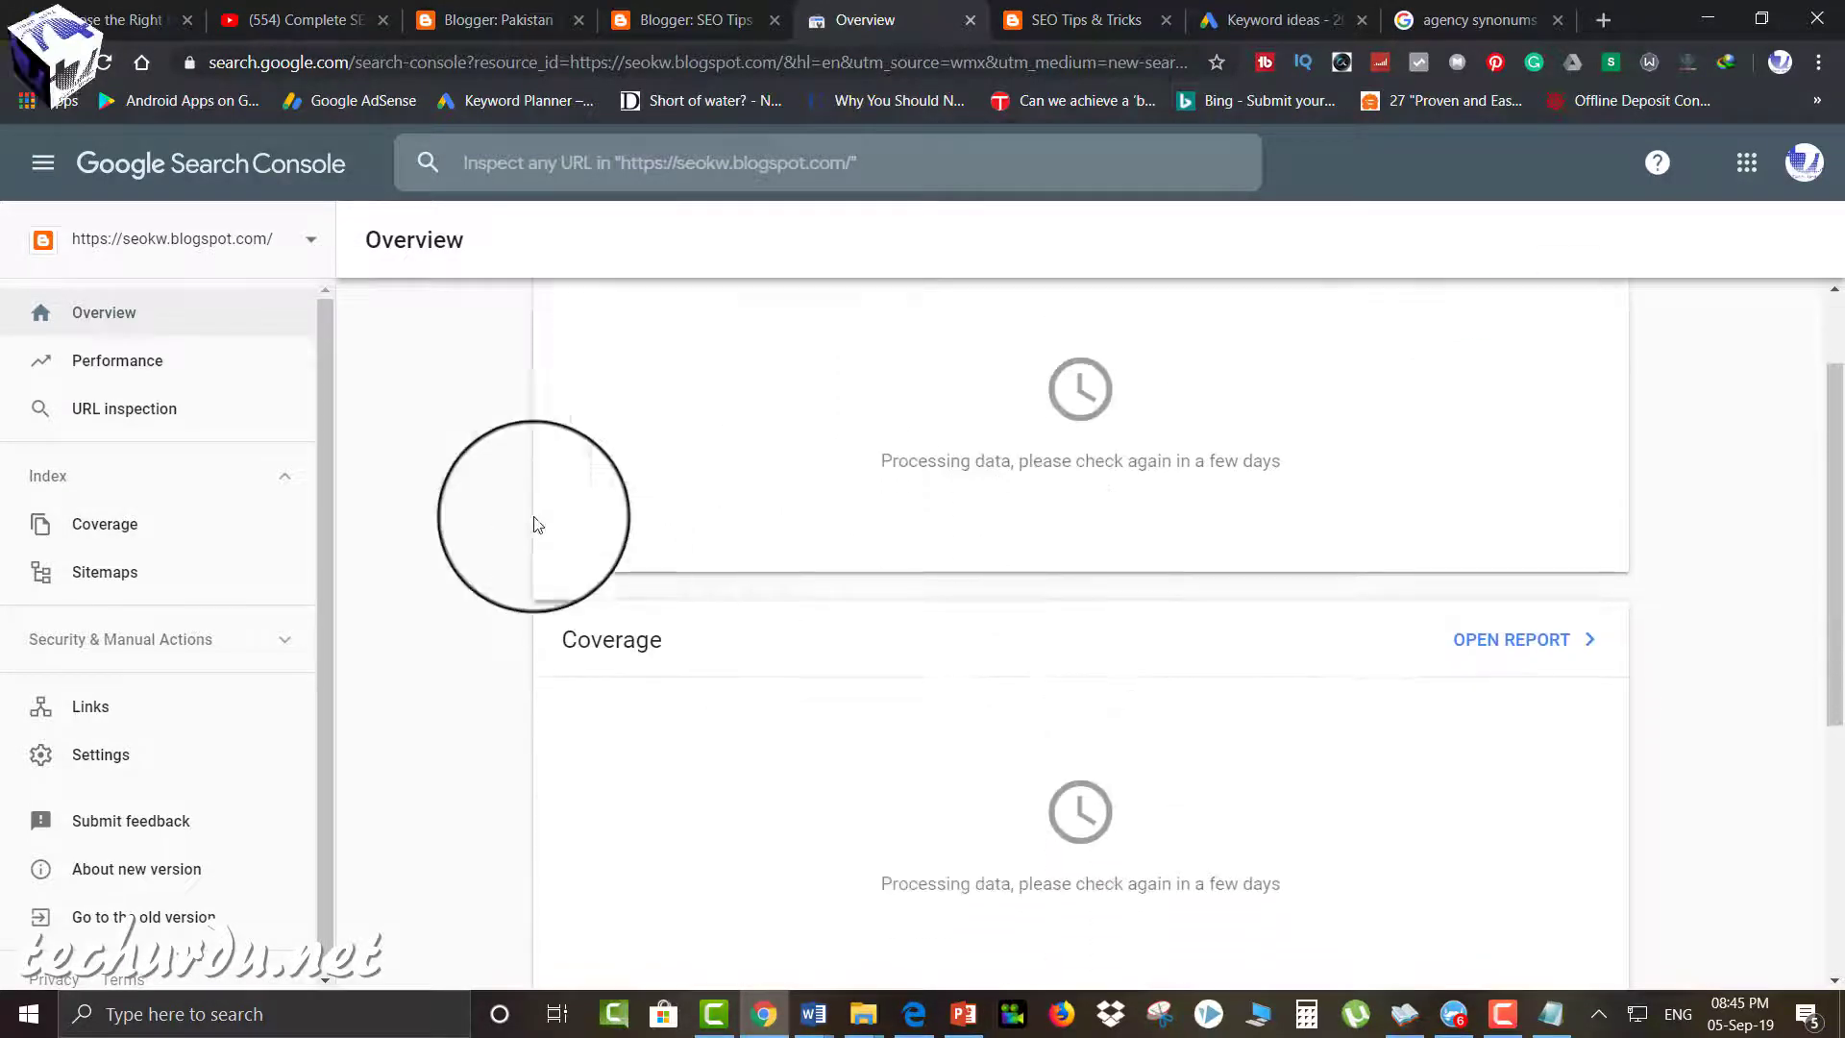
Submit sitemap.xml as a new sitemap for seokw.blogspot.com, view the submitted sitemap's status details, and return to the sitemaps list.
left_click(115, 582)
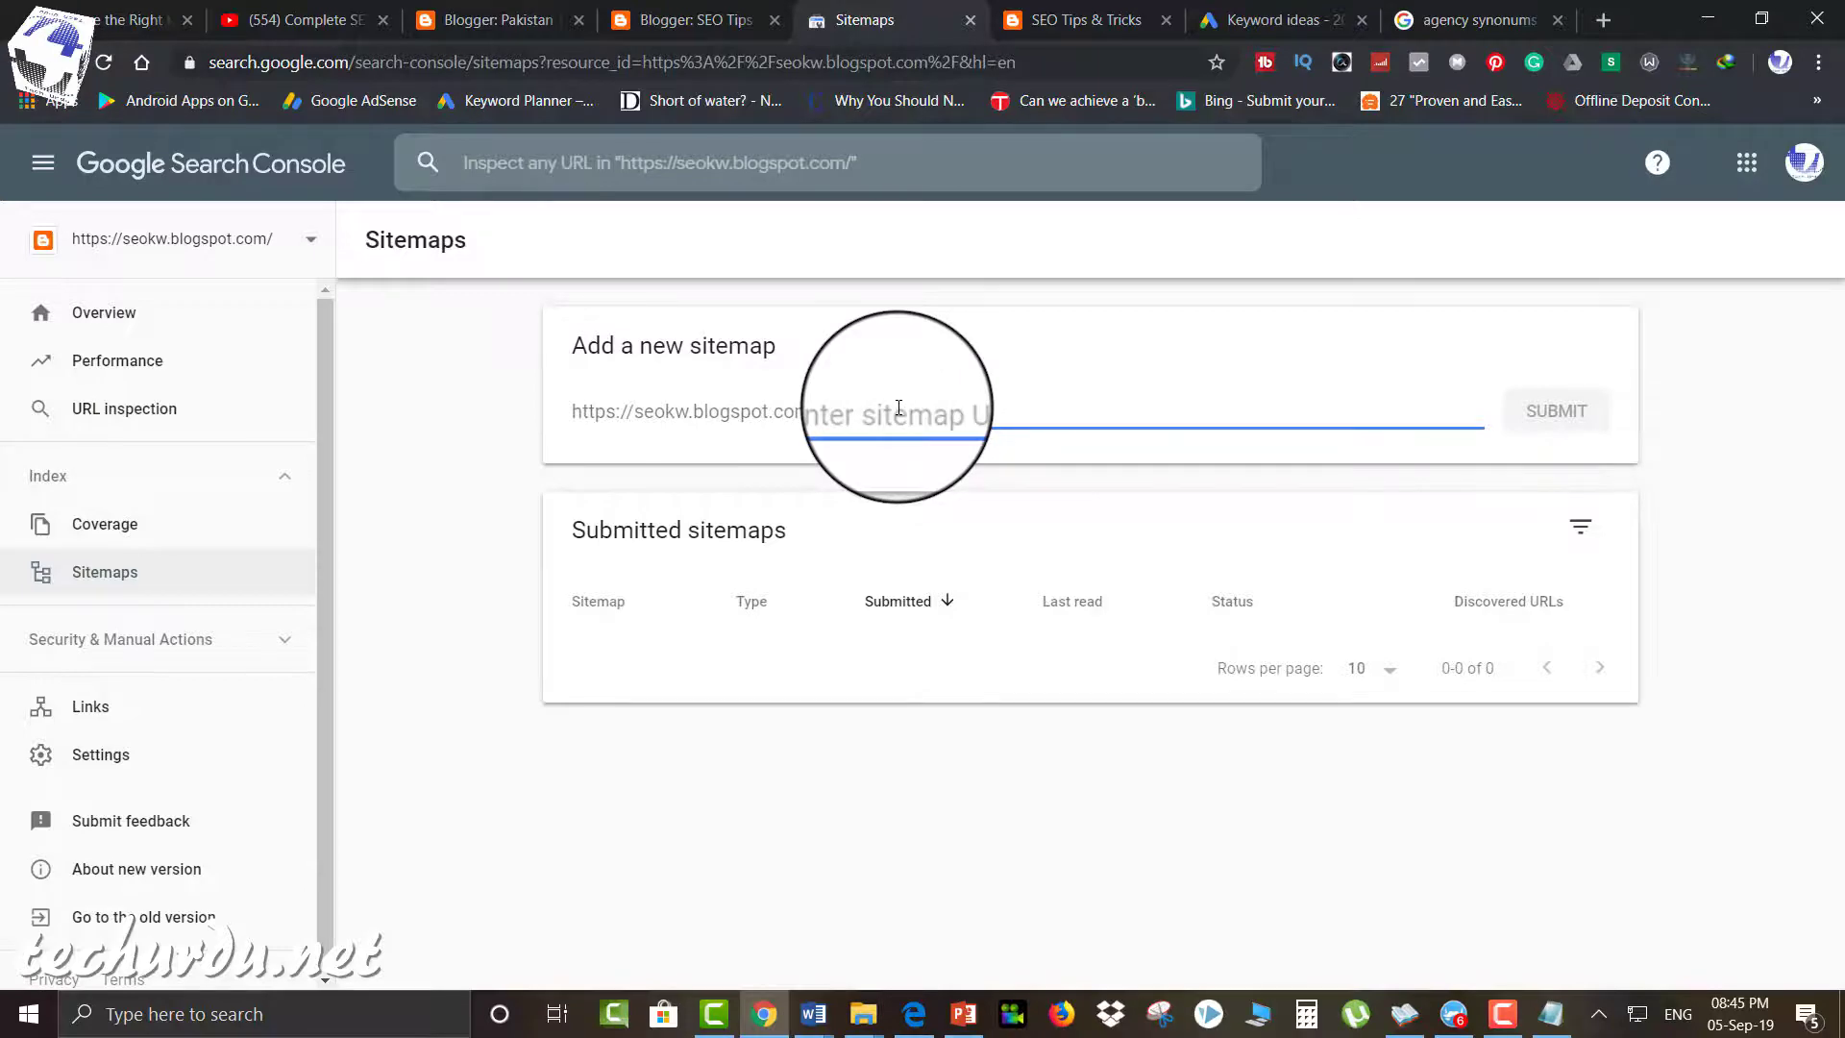
type("sitemap.xml")
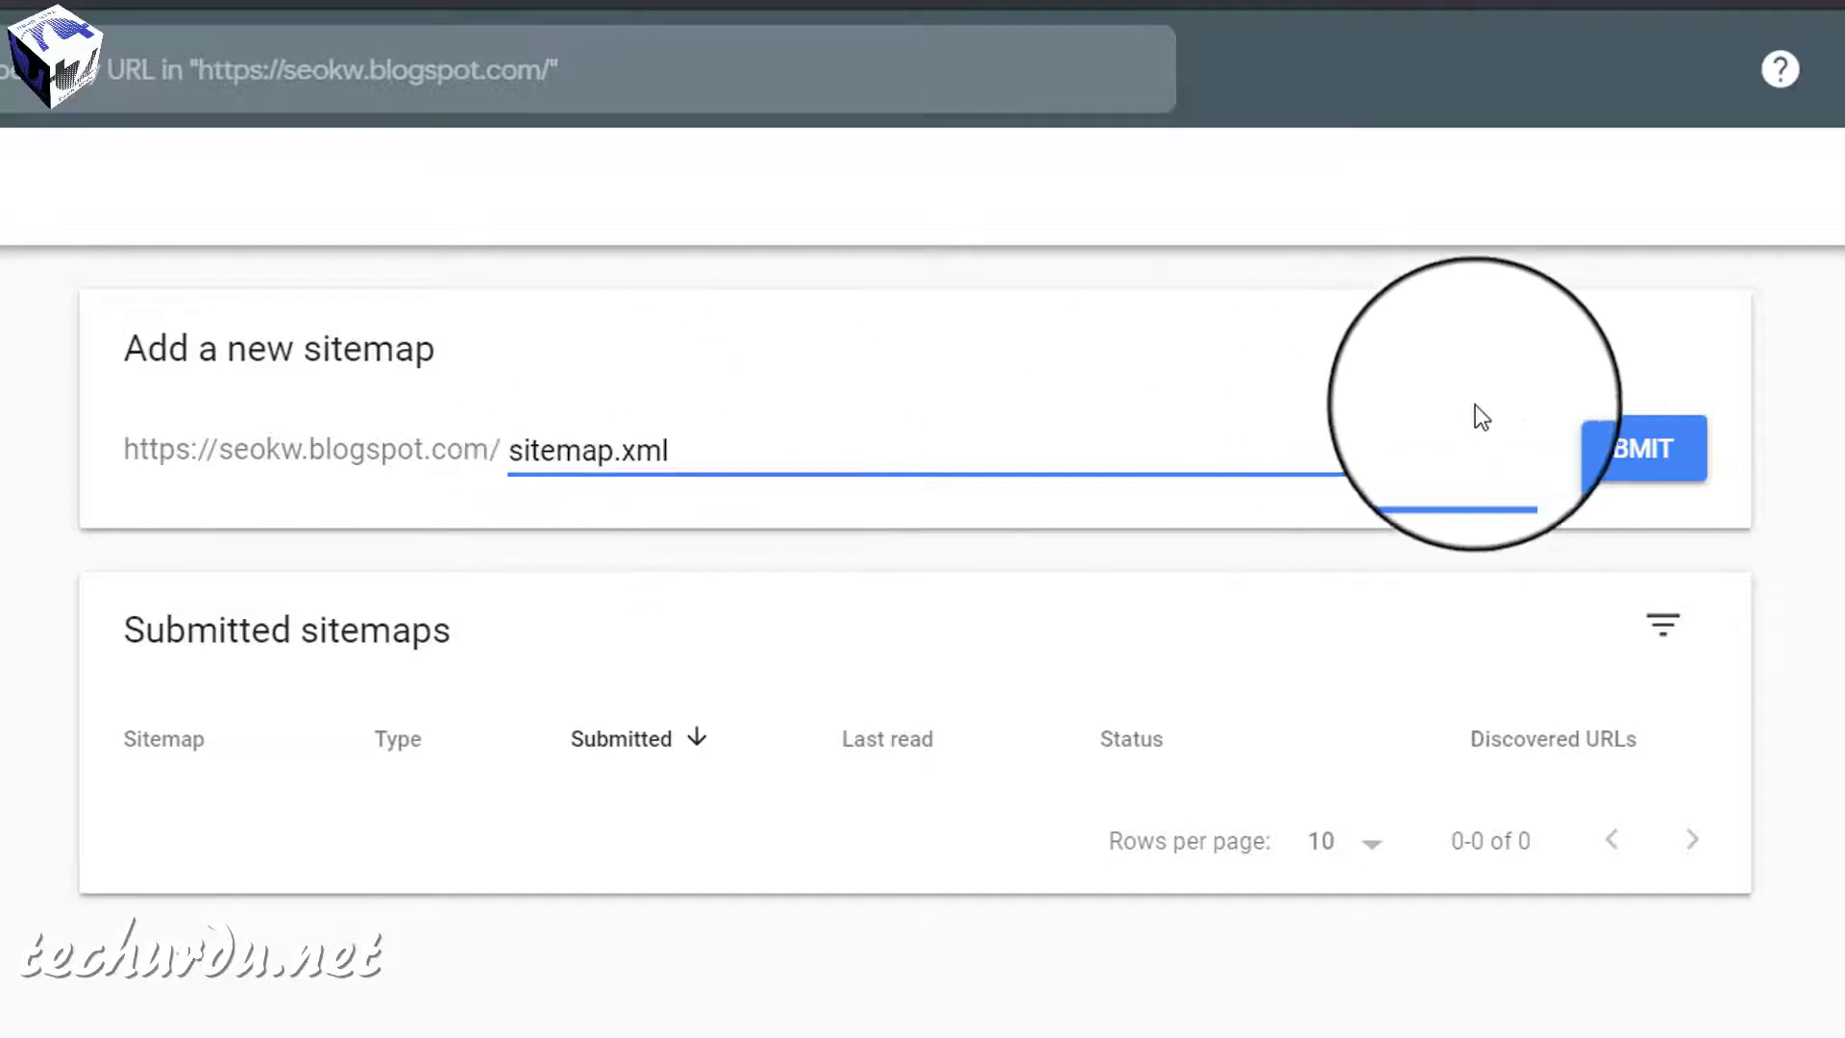
left_click(1620, 459)
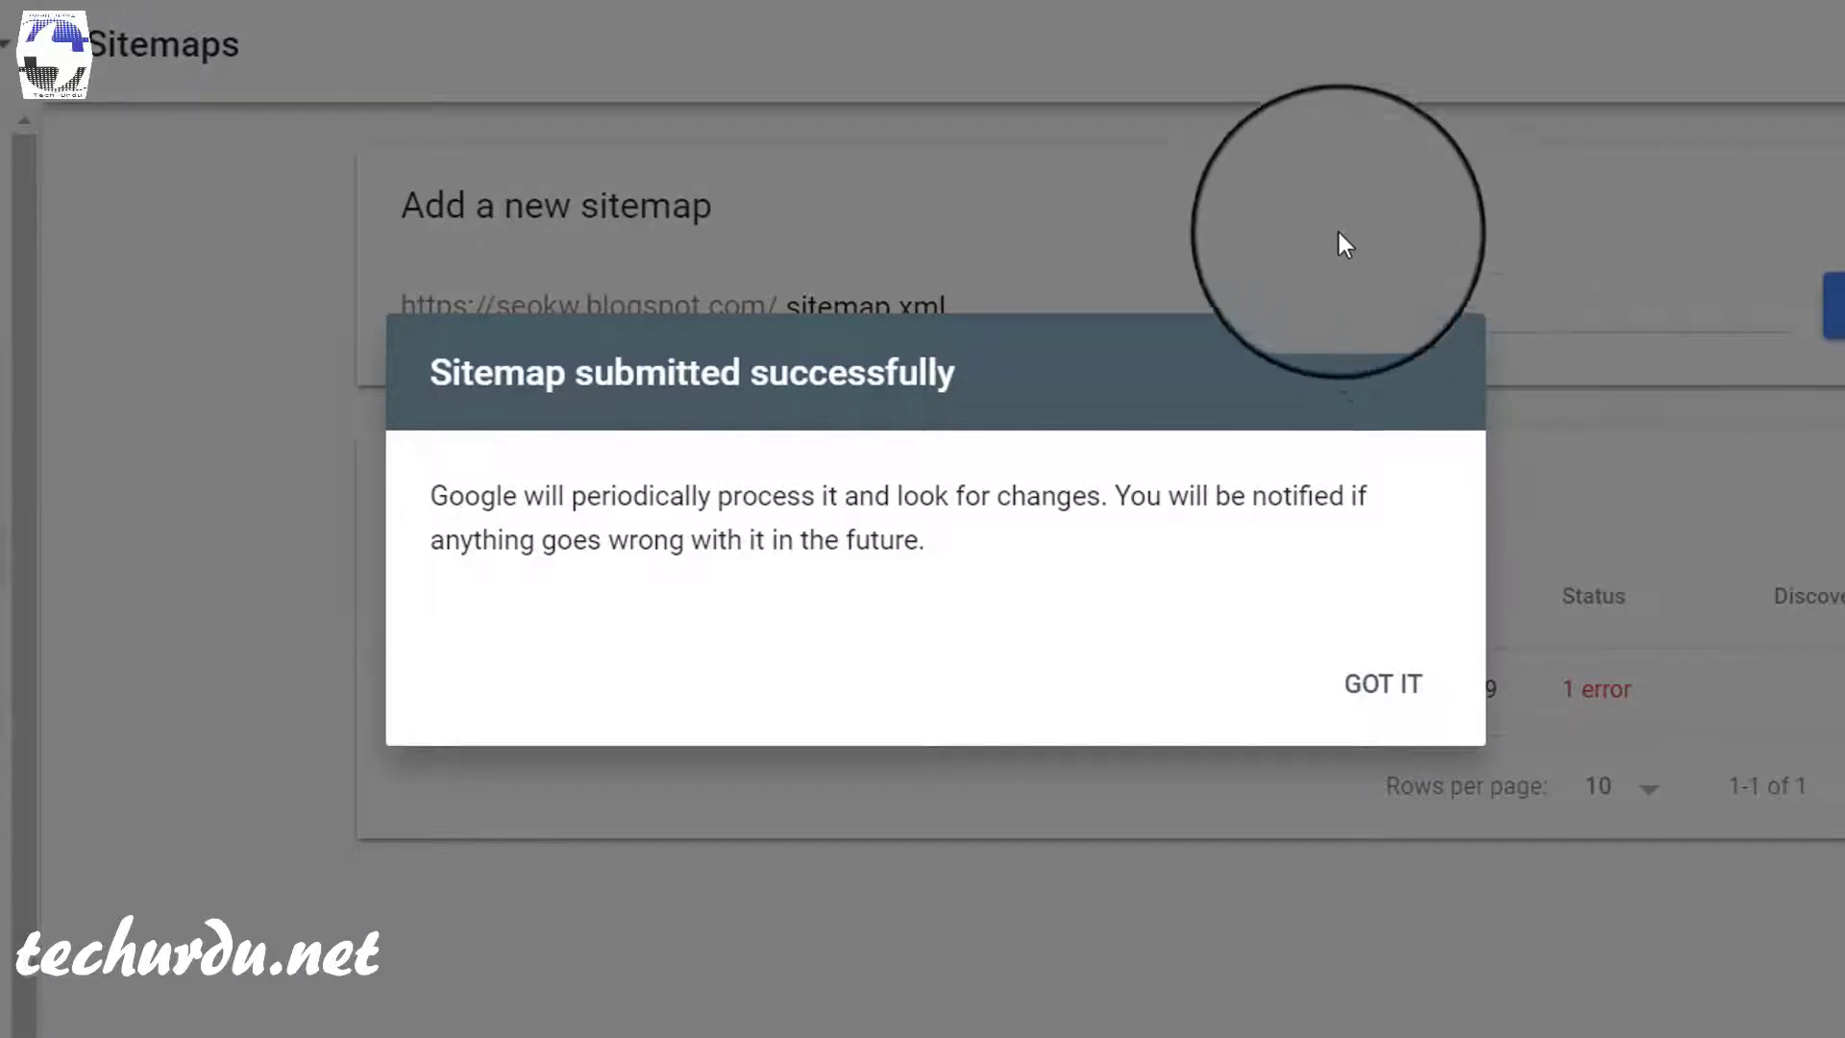
left_click(1363, 713)
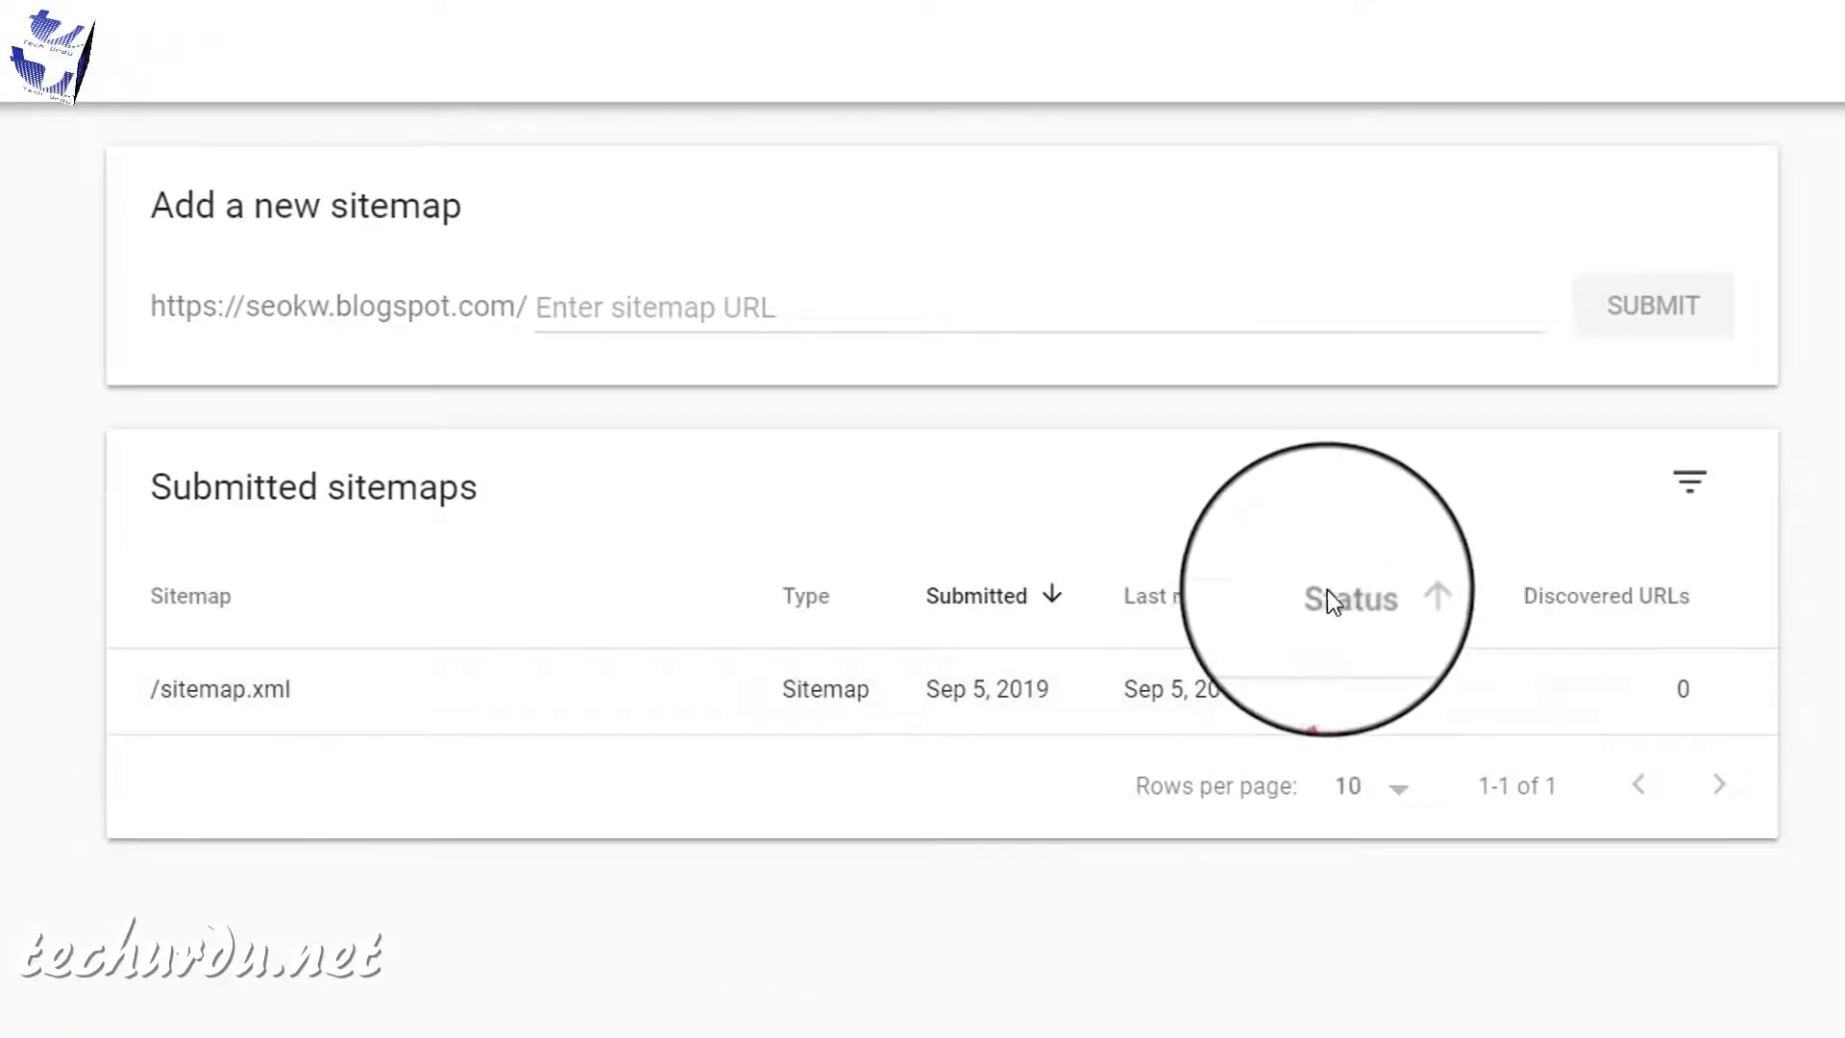
left_click_drag(1319, 689, 1384, 689)
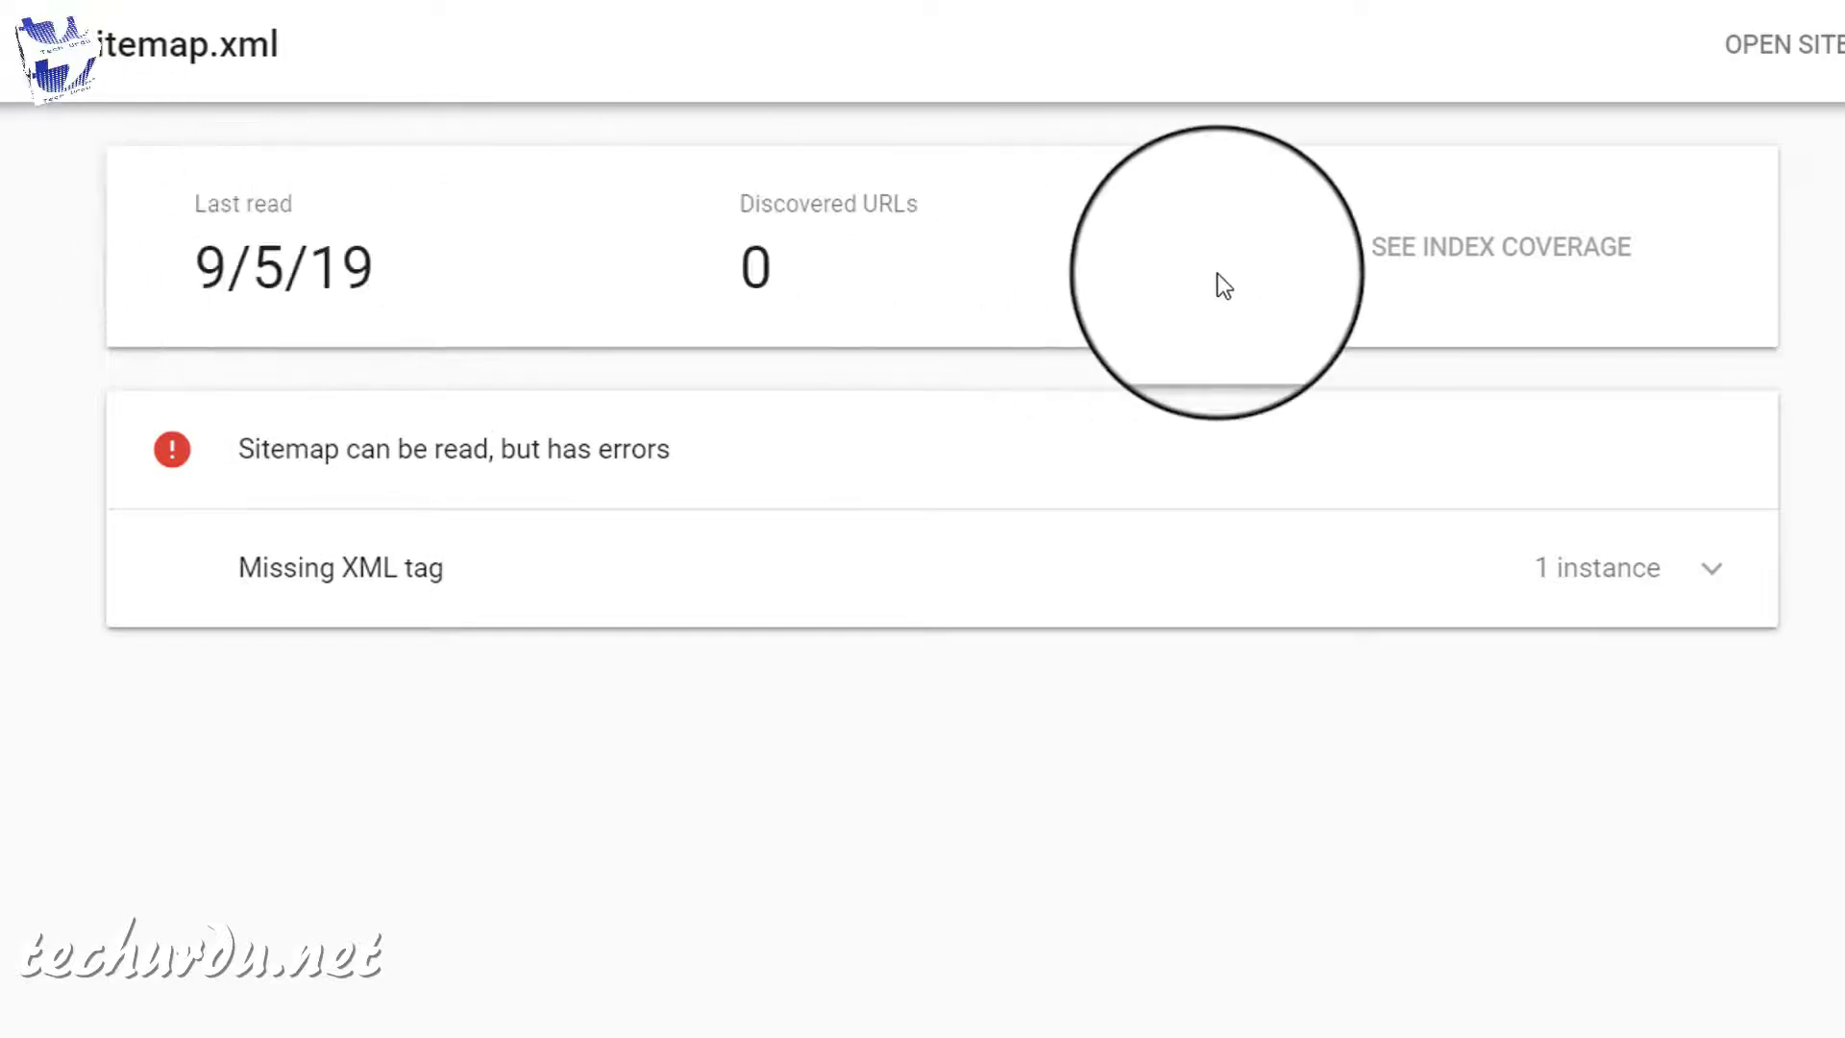
left_click(2, 69)
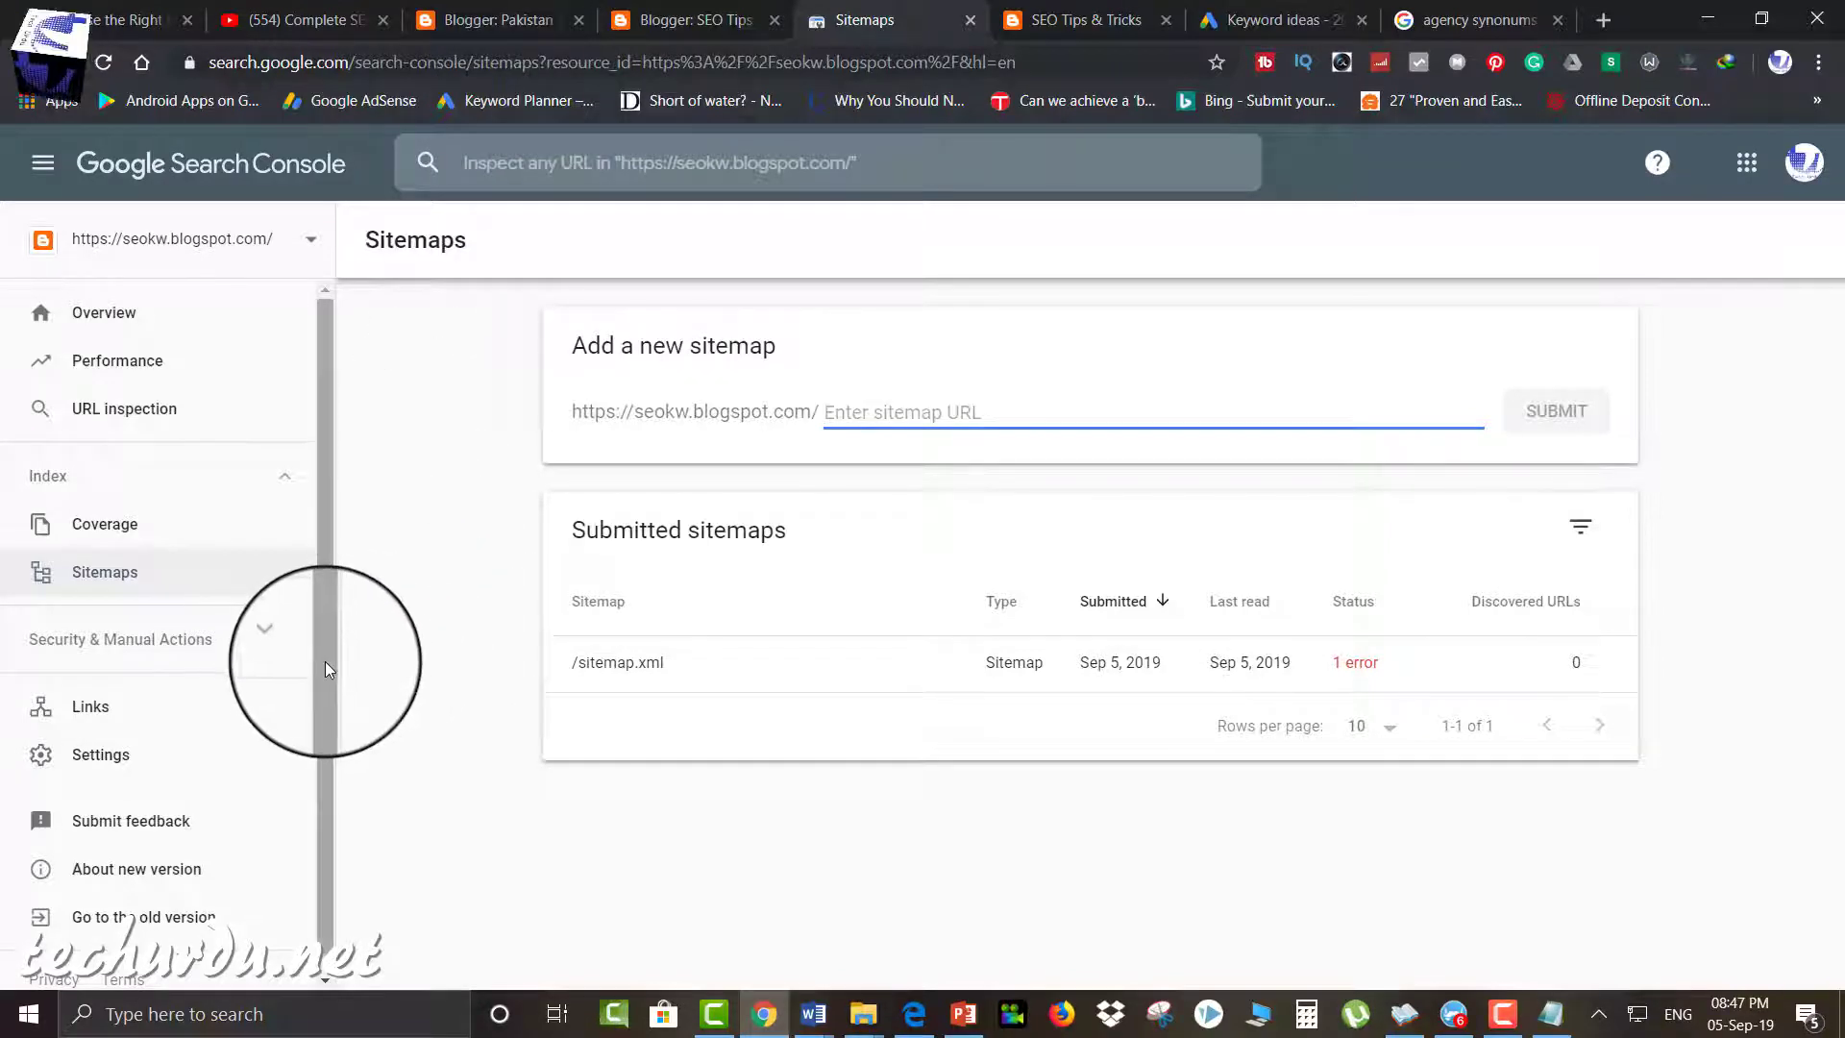
left_click_drag(325, 661, 330, 596)
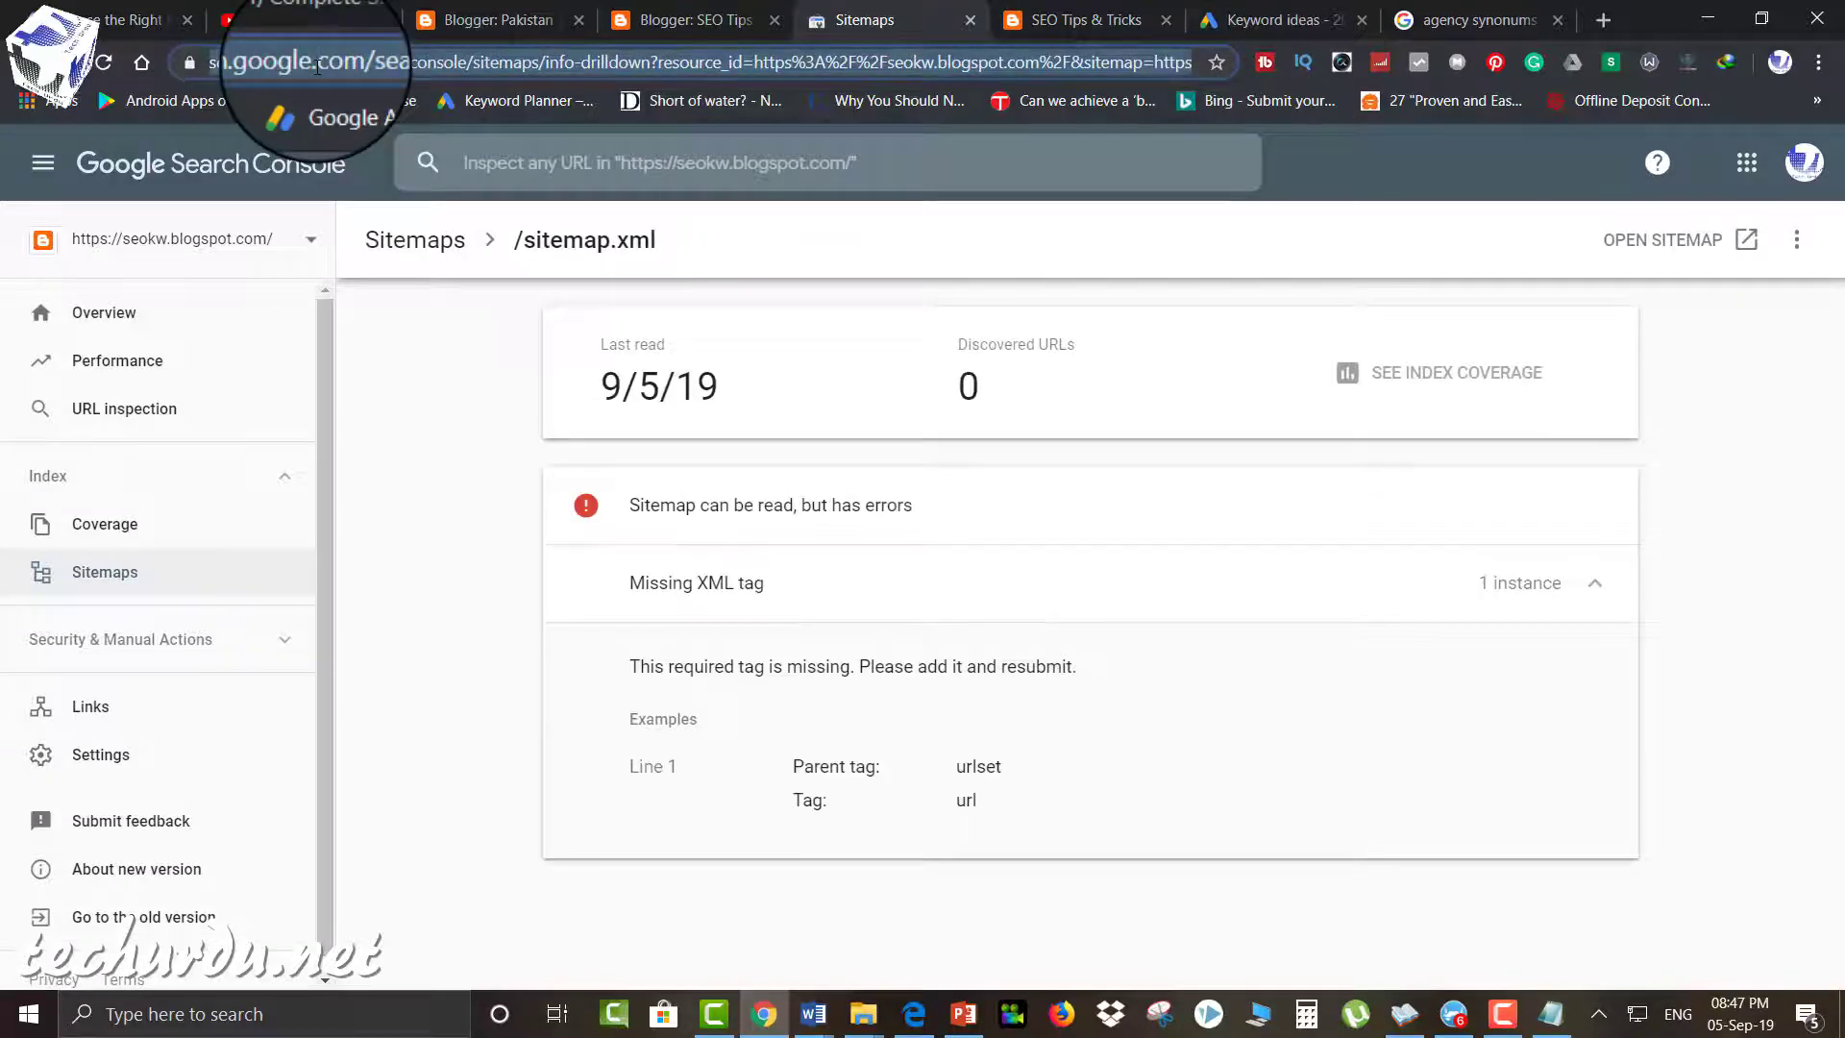
Search Google for "bind webmaster tool" and open the Webmaster Tools - Bing result.
left_click(317, 65)
key("BackSpace")
type("bind webmaster tool")
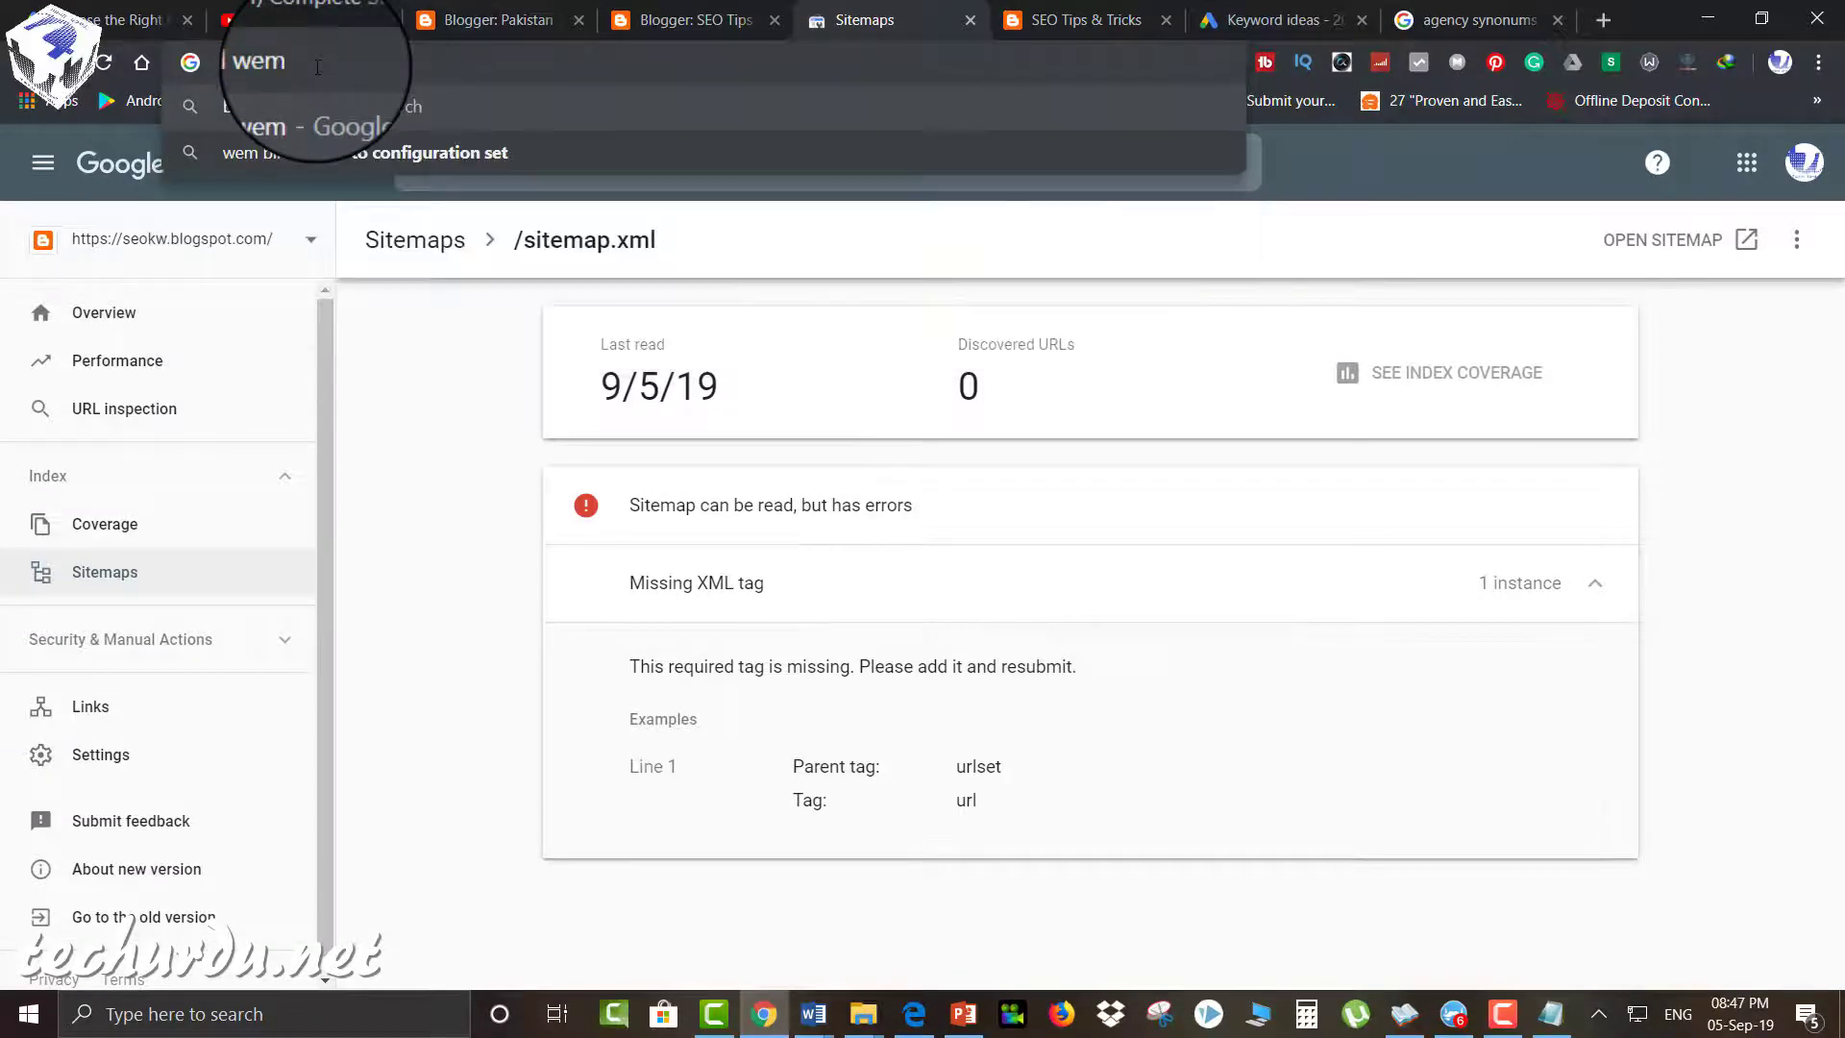
key("Return")
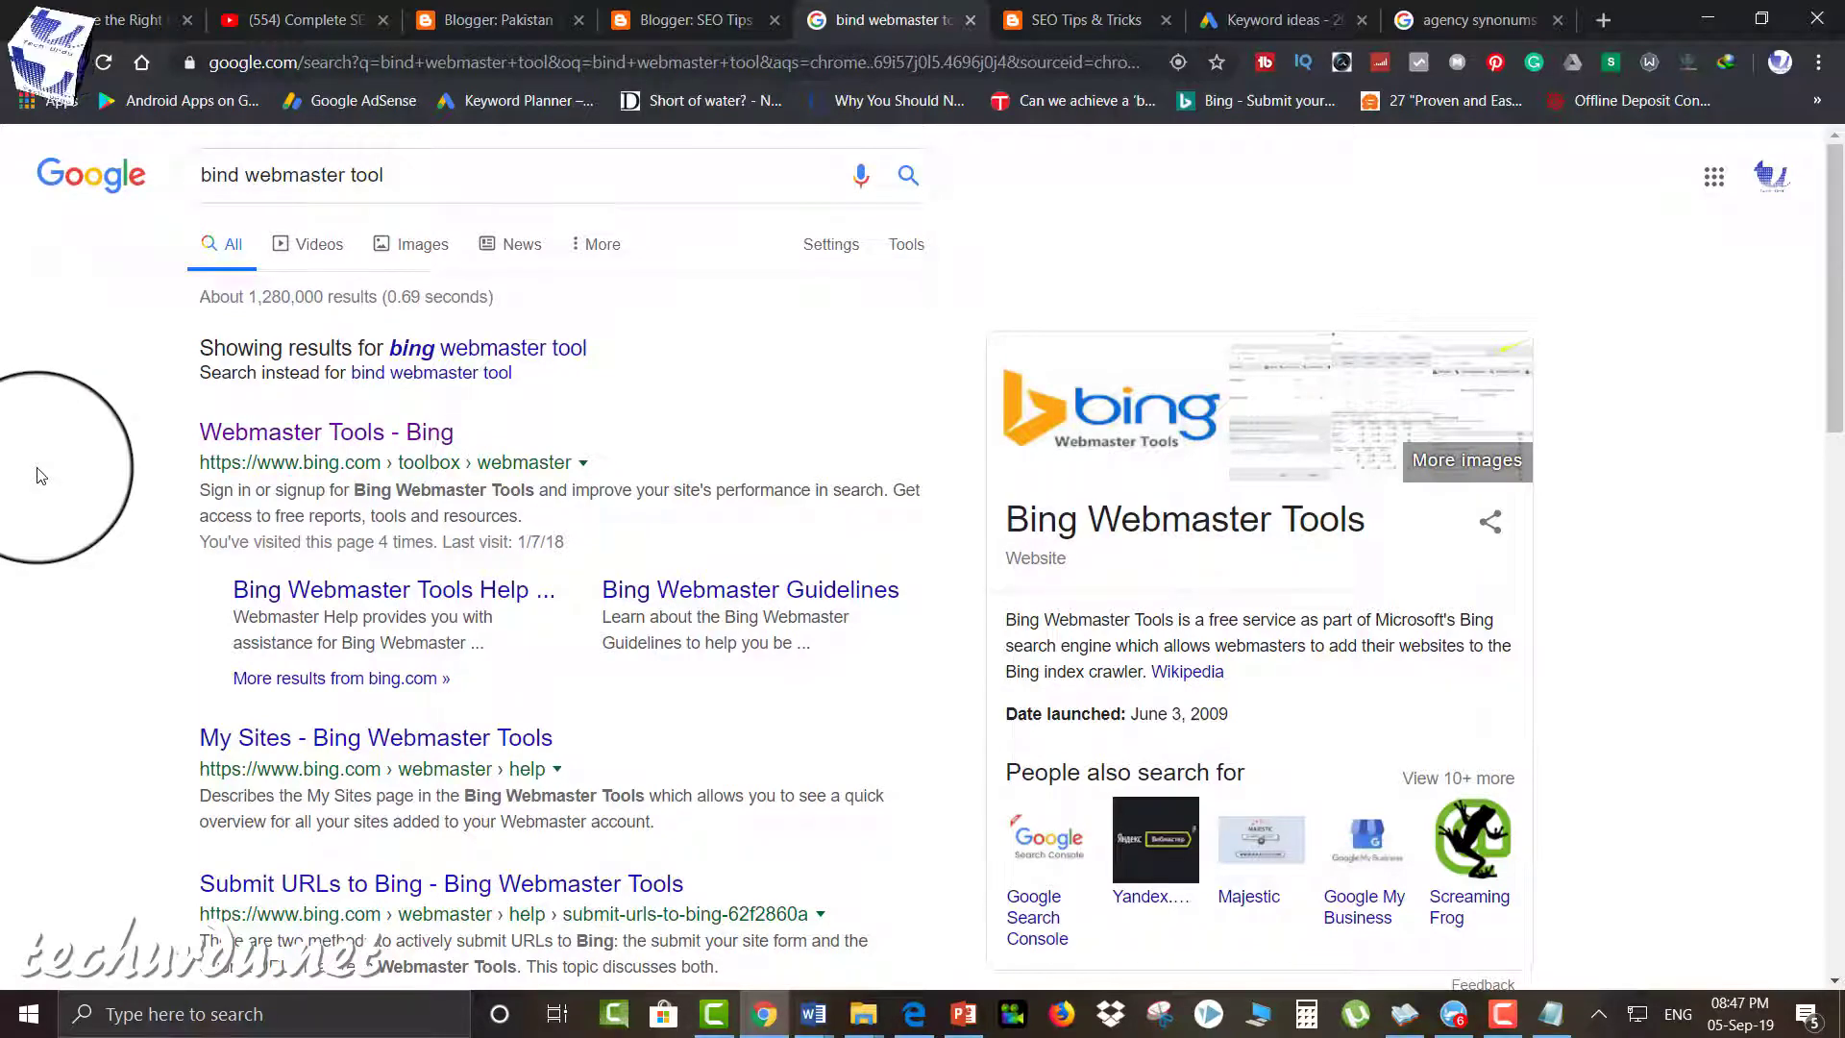
scroll(40, 476, "down", 1)
scroll(40, 475, "up", 1)
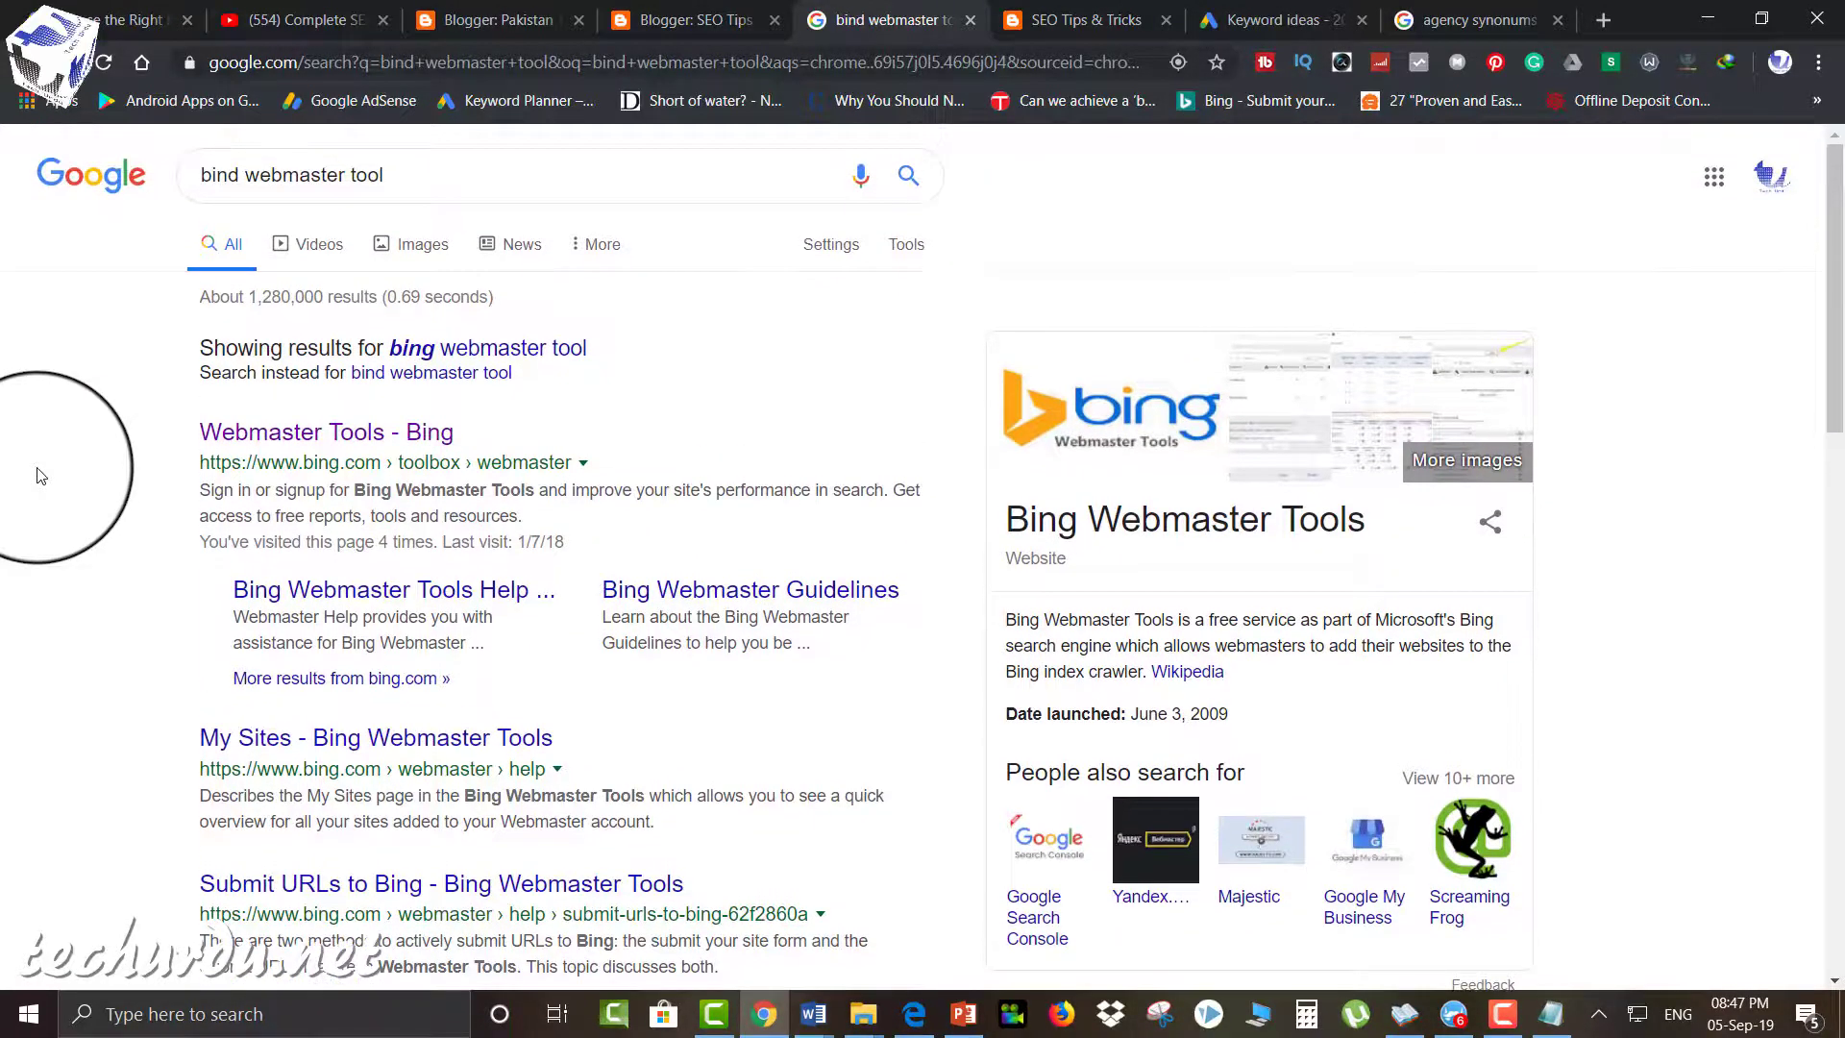
scroll(40, 476, "down", 1)
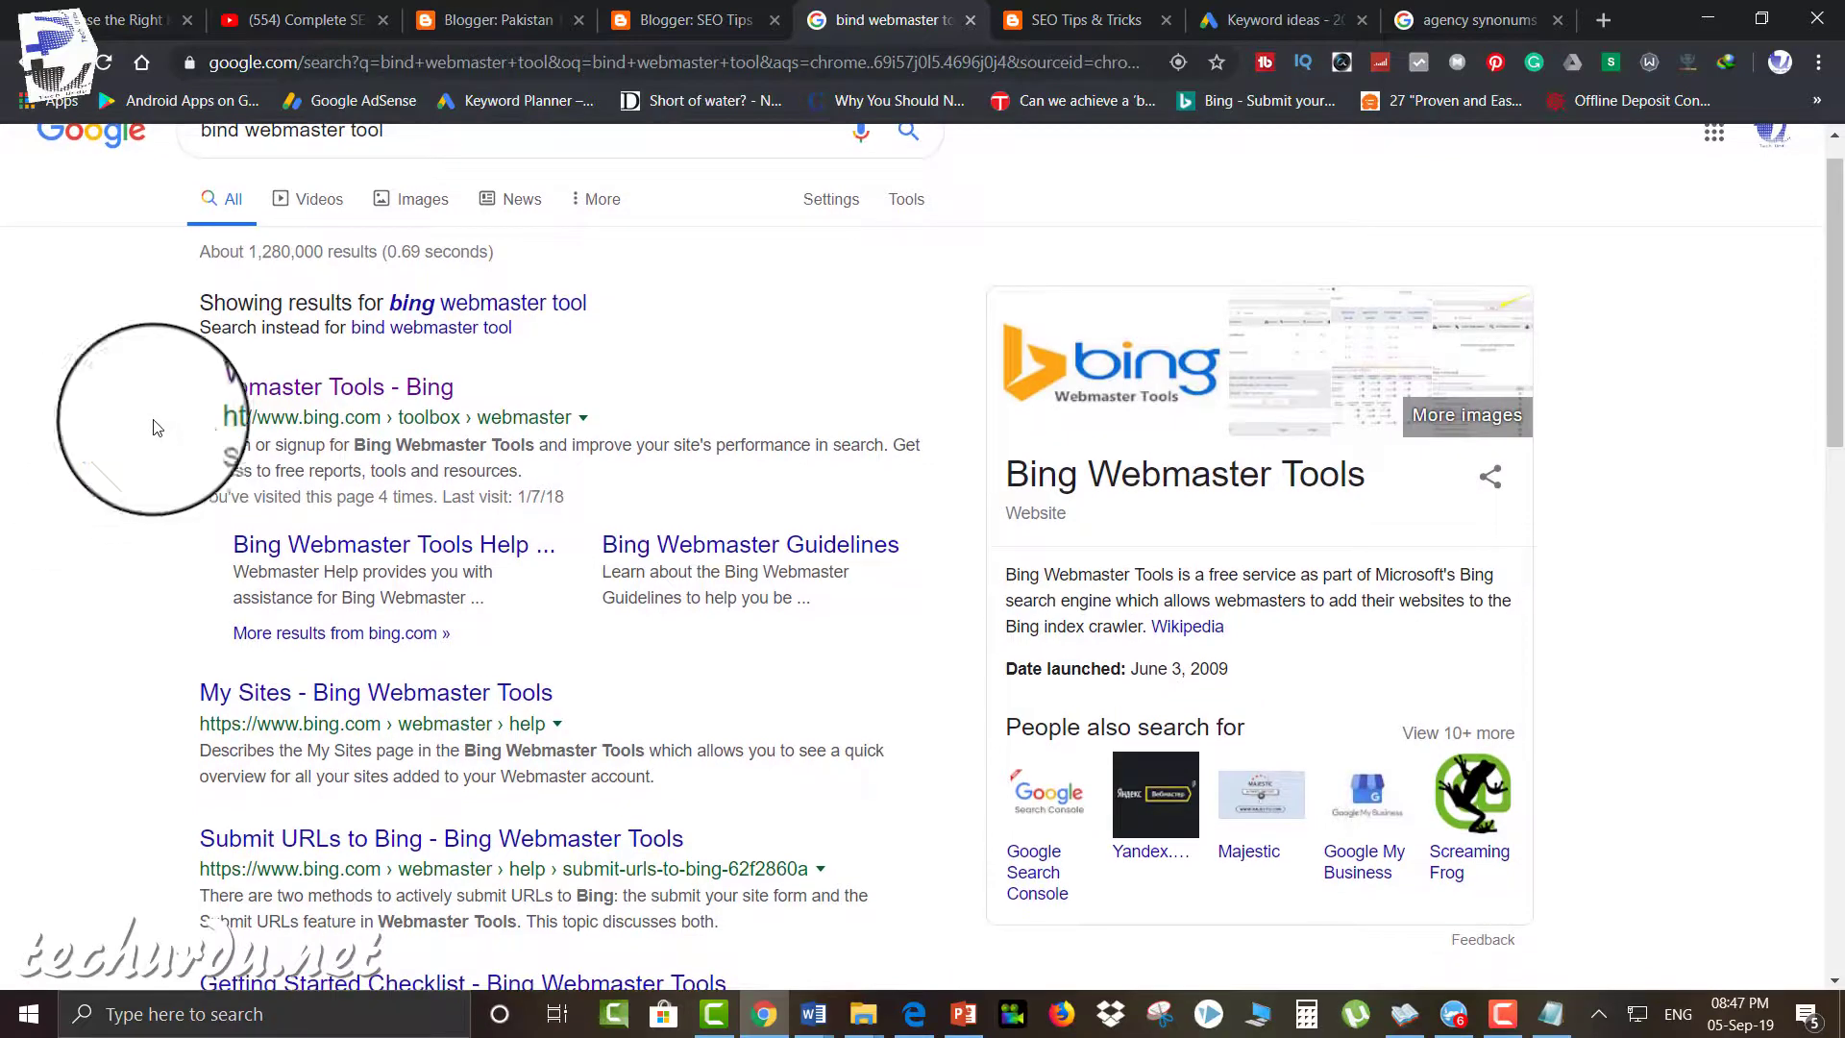
left_click(274, 400)
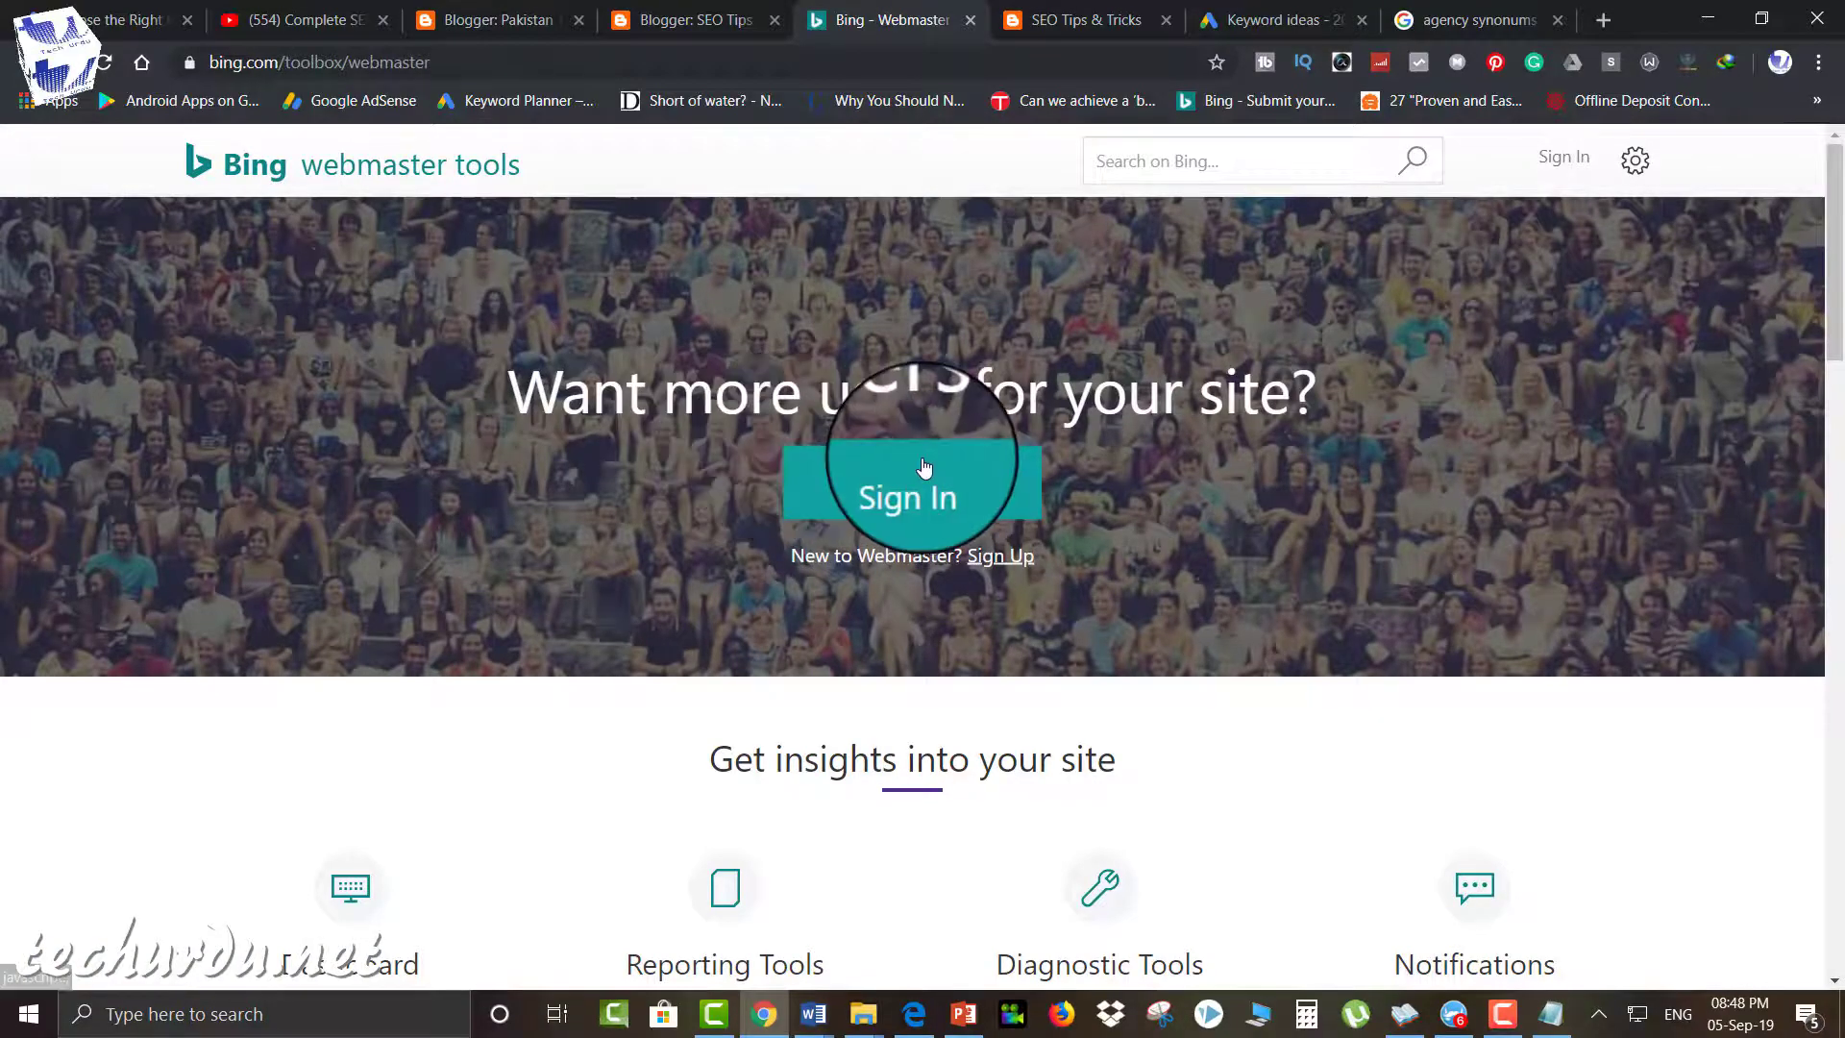
Sign in to Bing Webmaster Tools with the Google account.
left_click(923, 468)
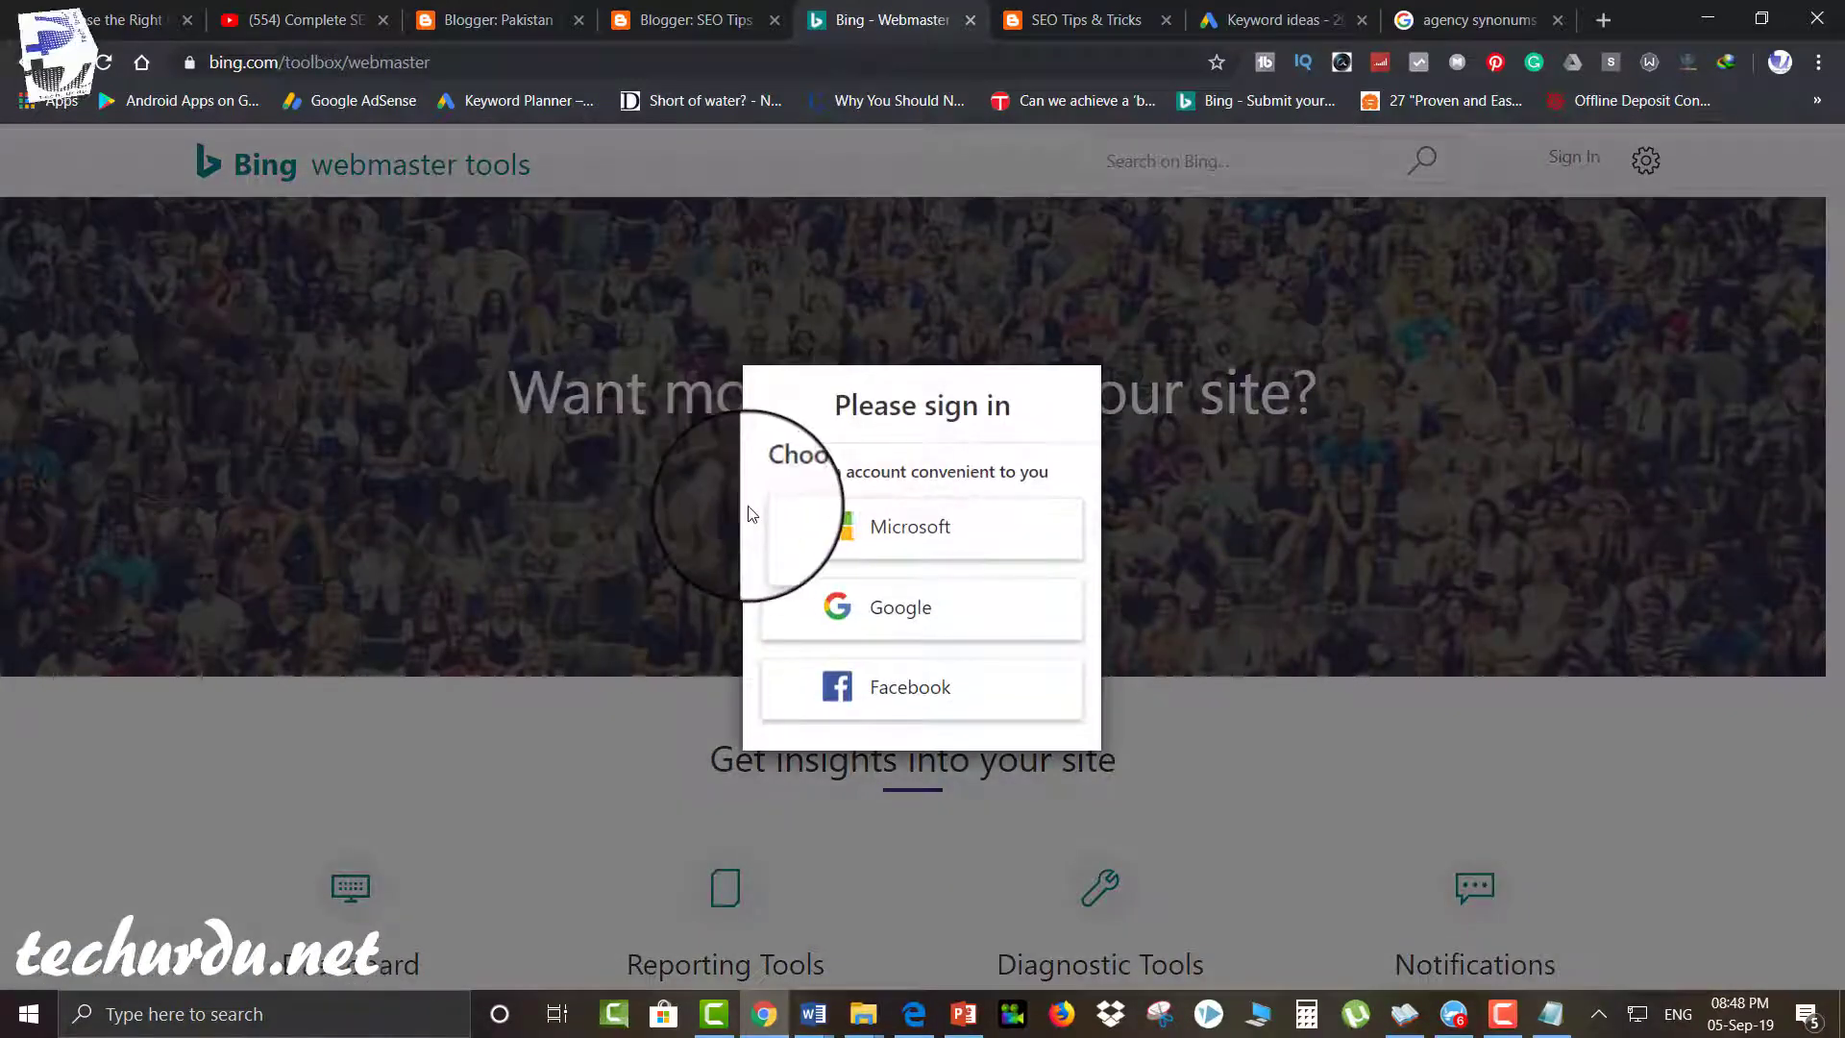
left_click(850, 532)
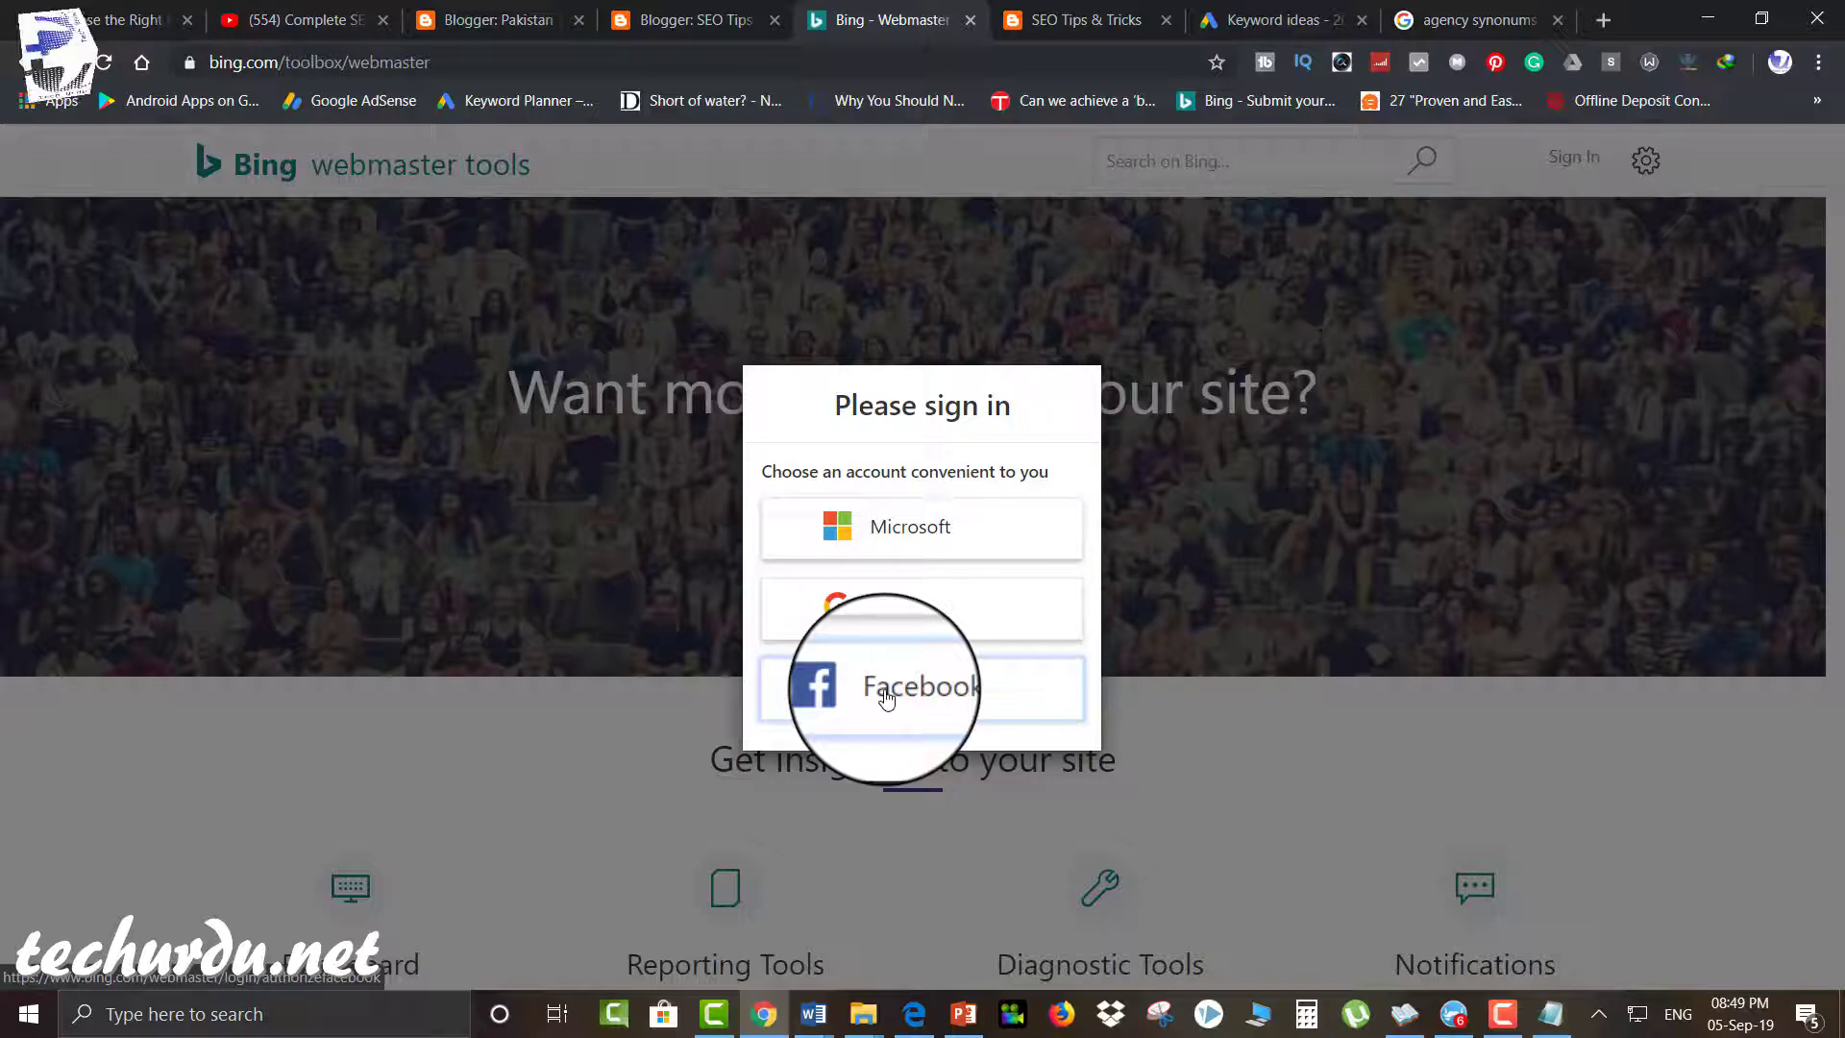
left_click(897, 600)
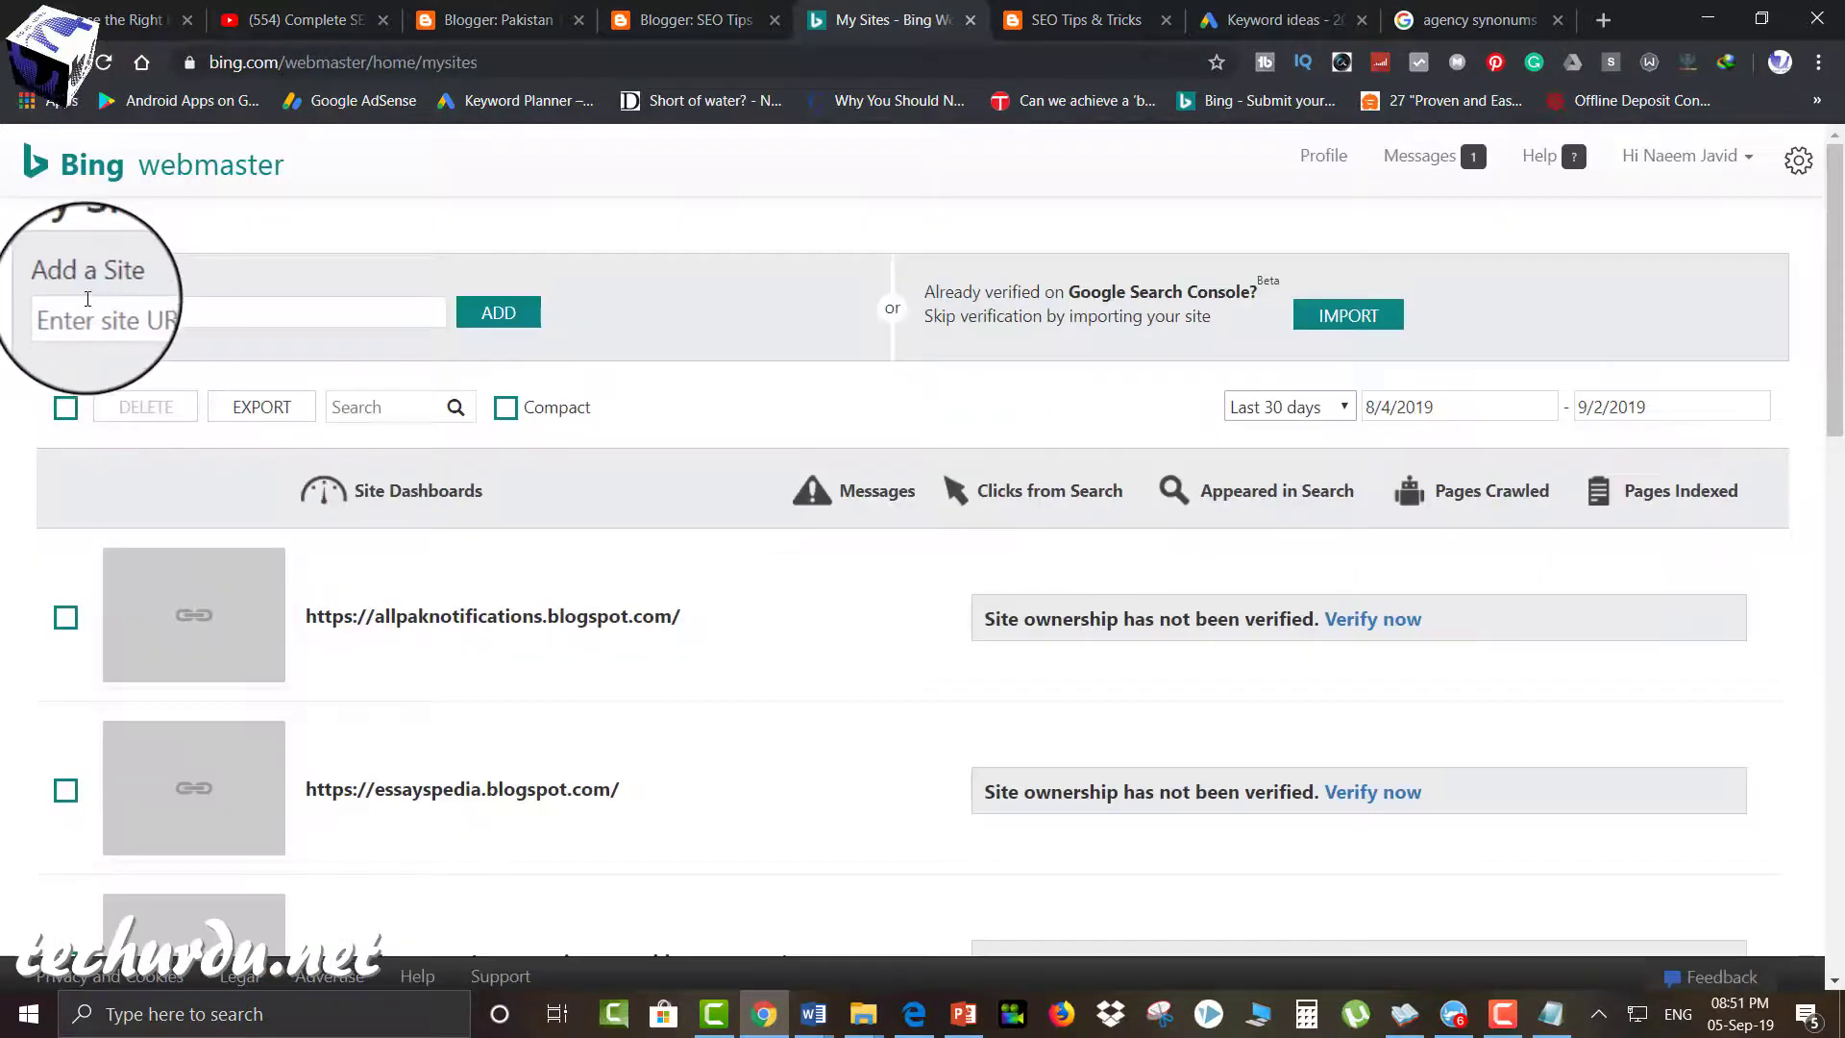
left_click(313, 317)
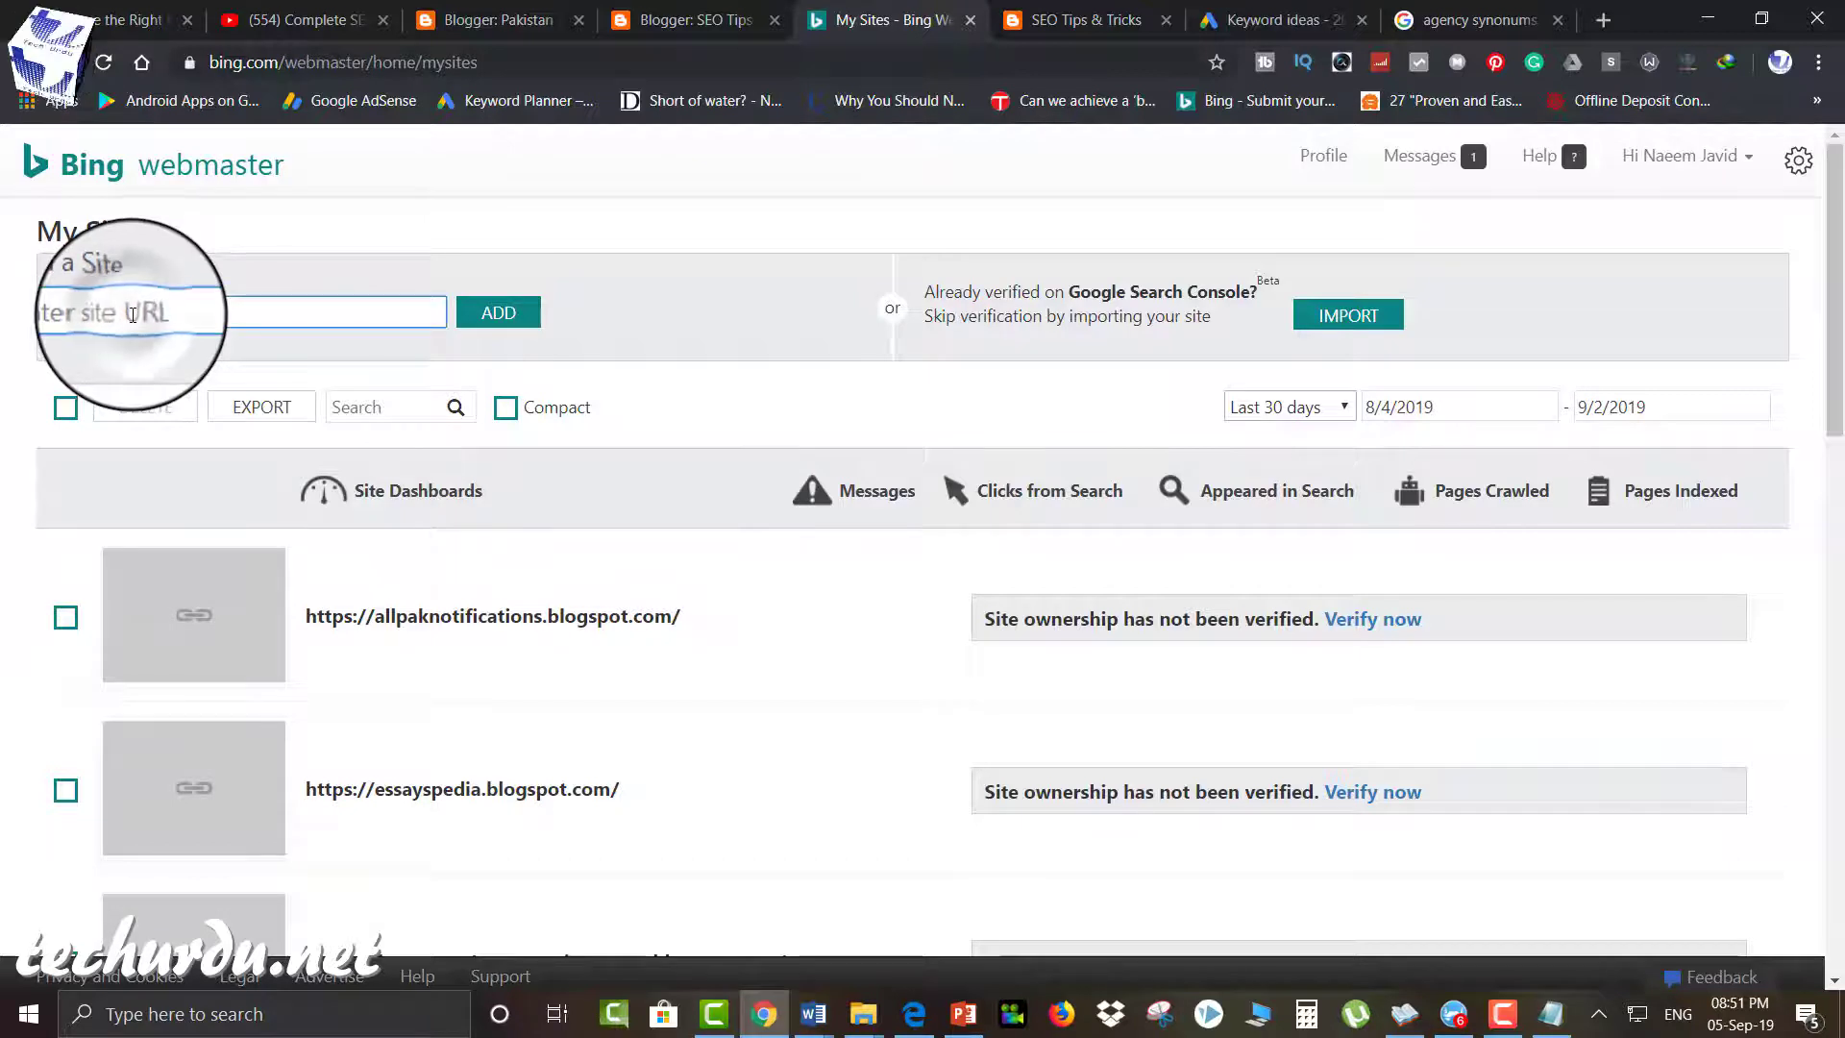
type("https://seokw.blogspot.com/")
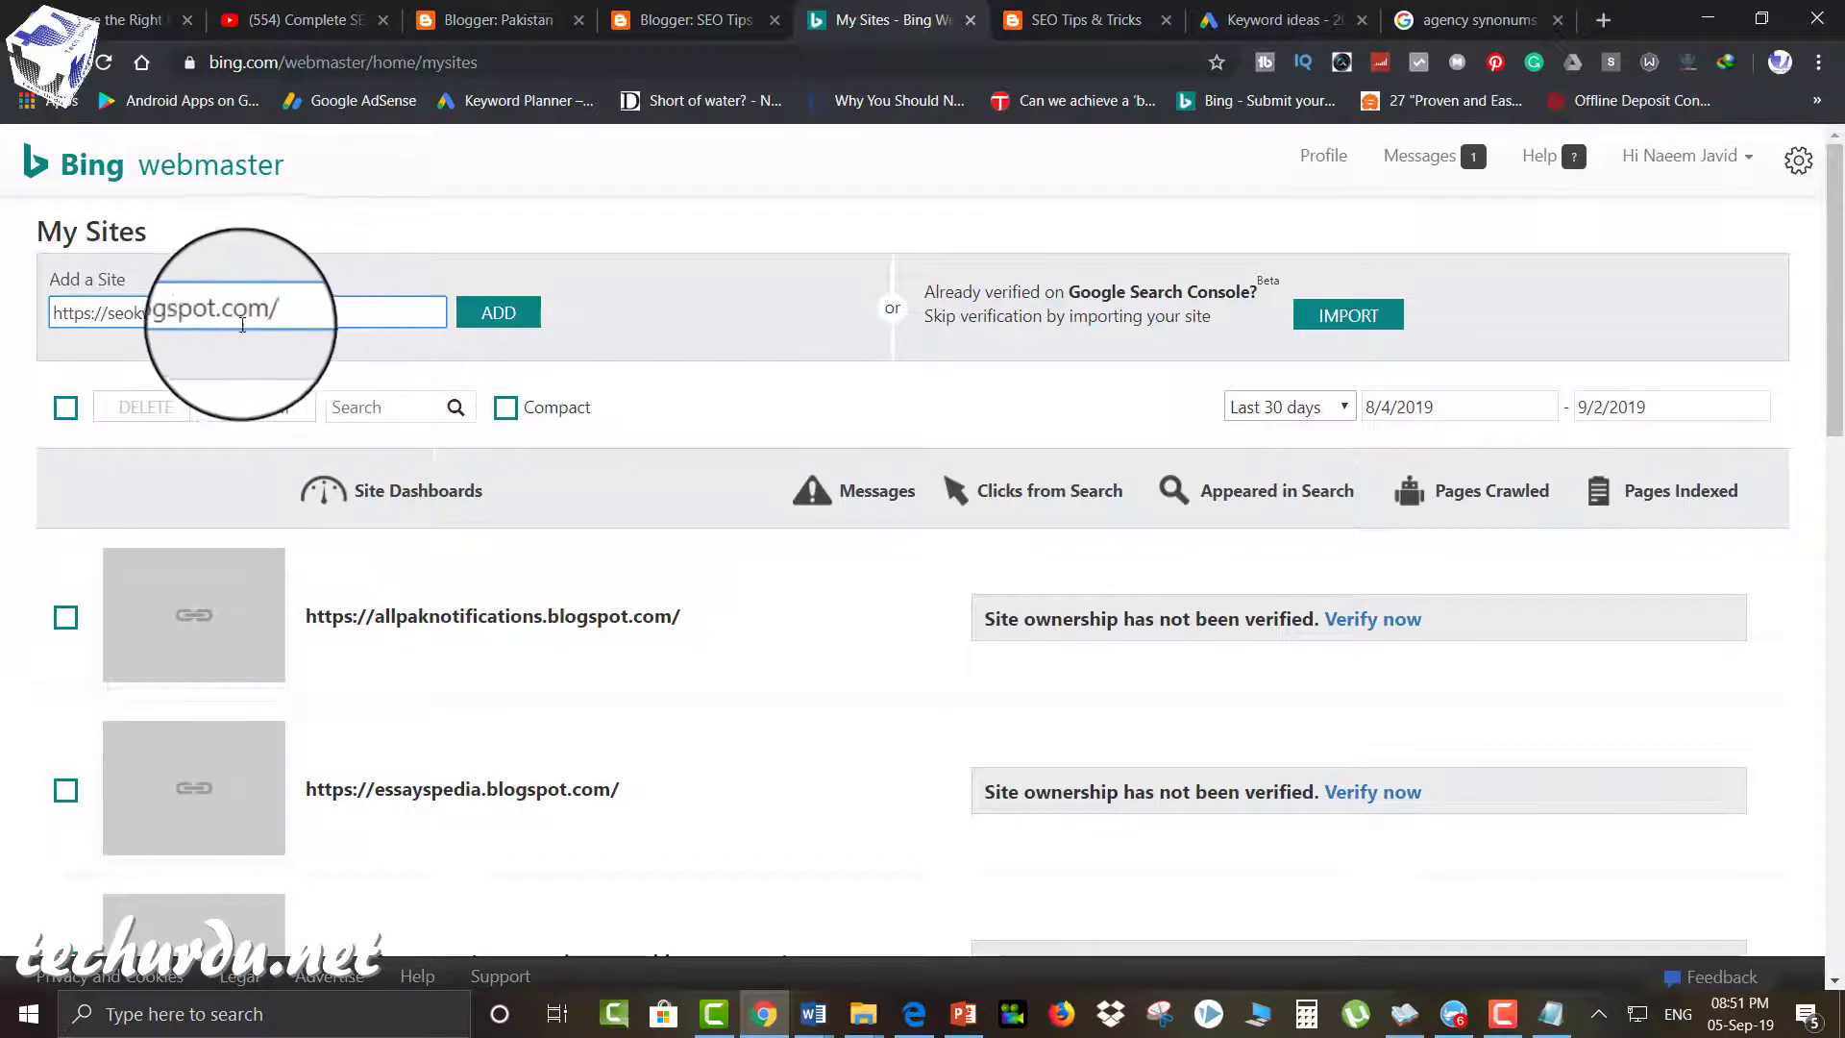
left_click(494, 325)
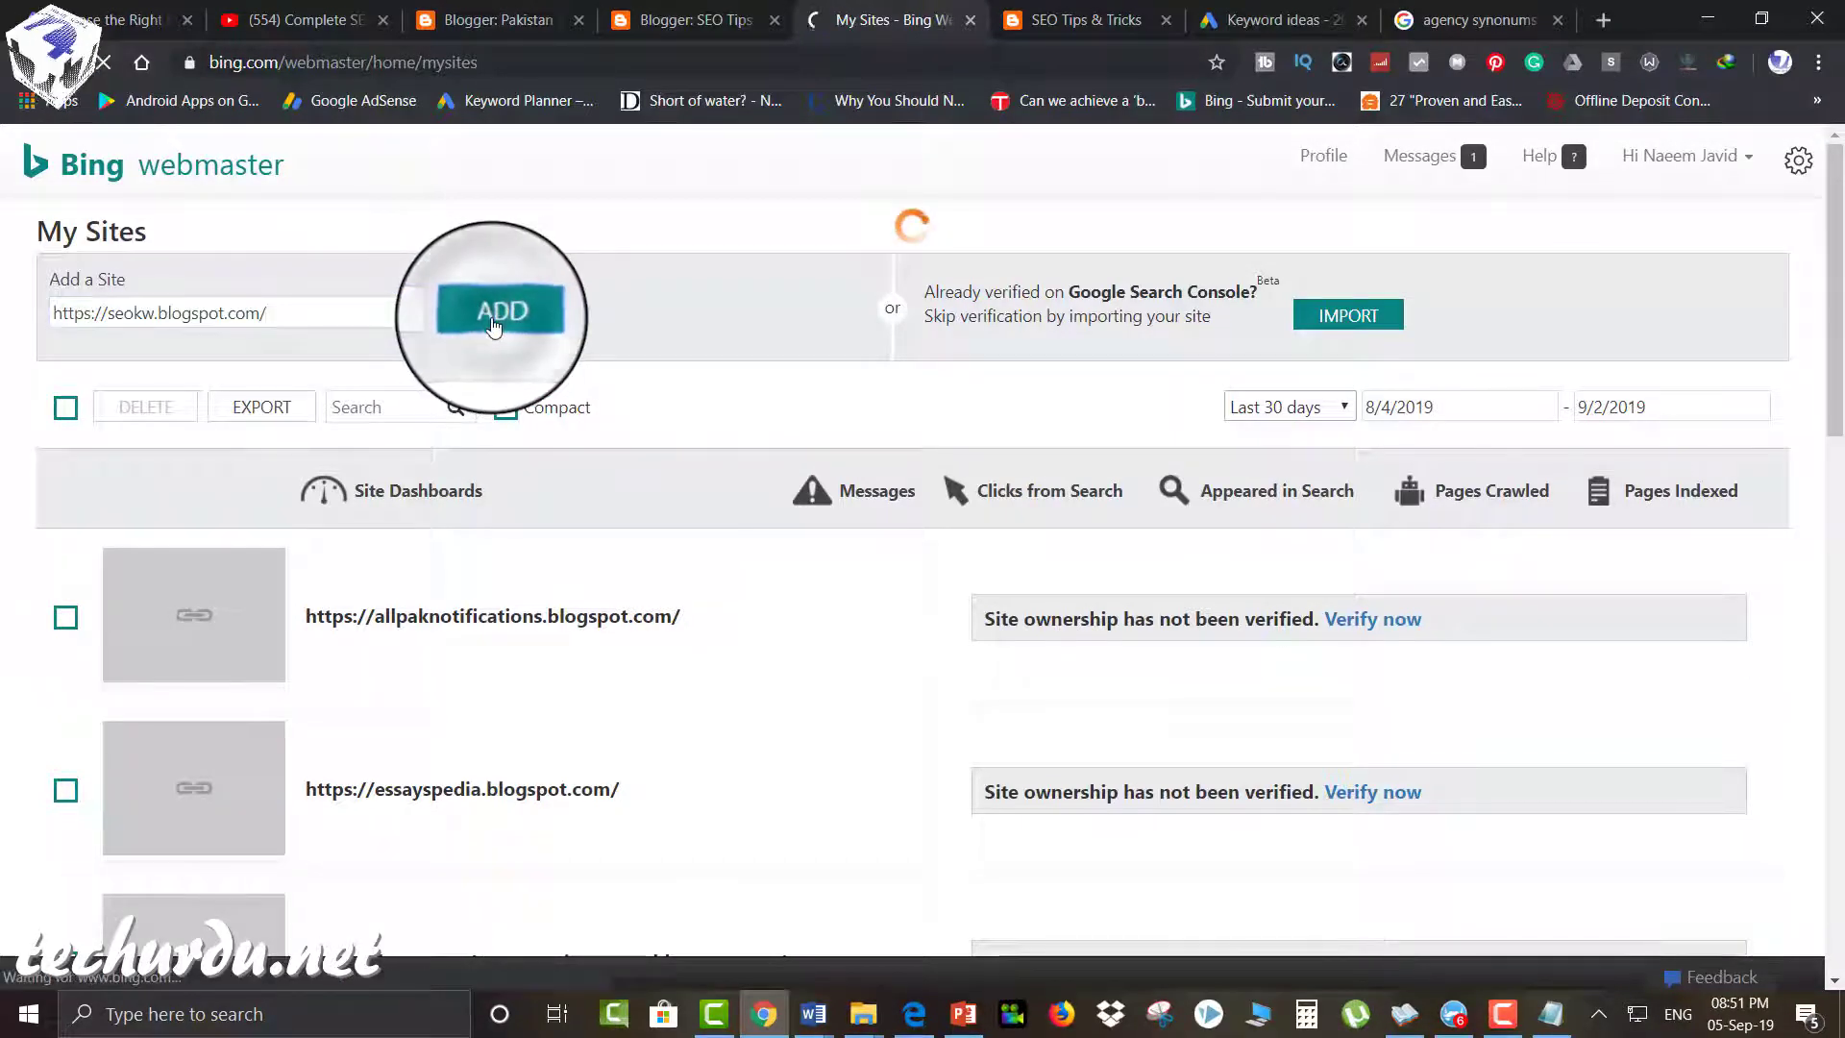
left_click(108, 399)
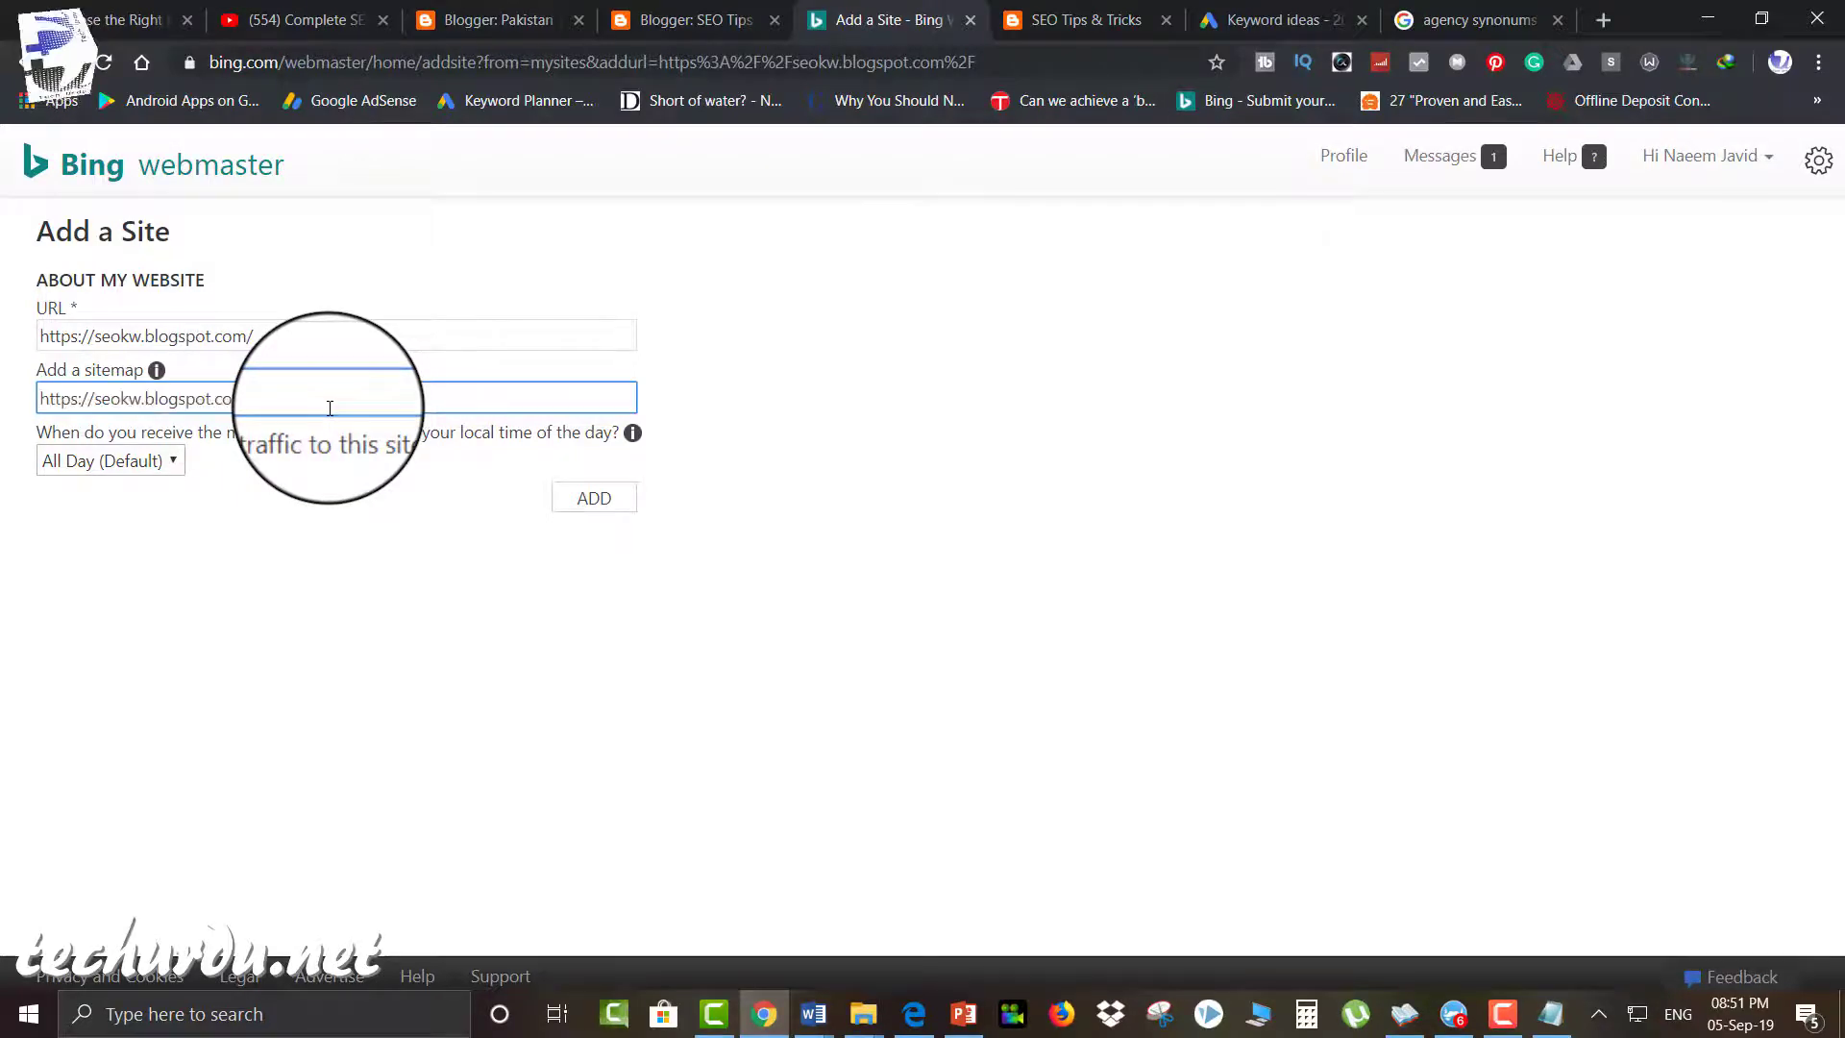
type("tee")
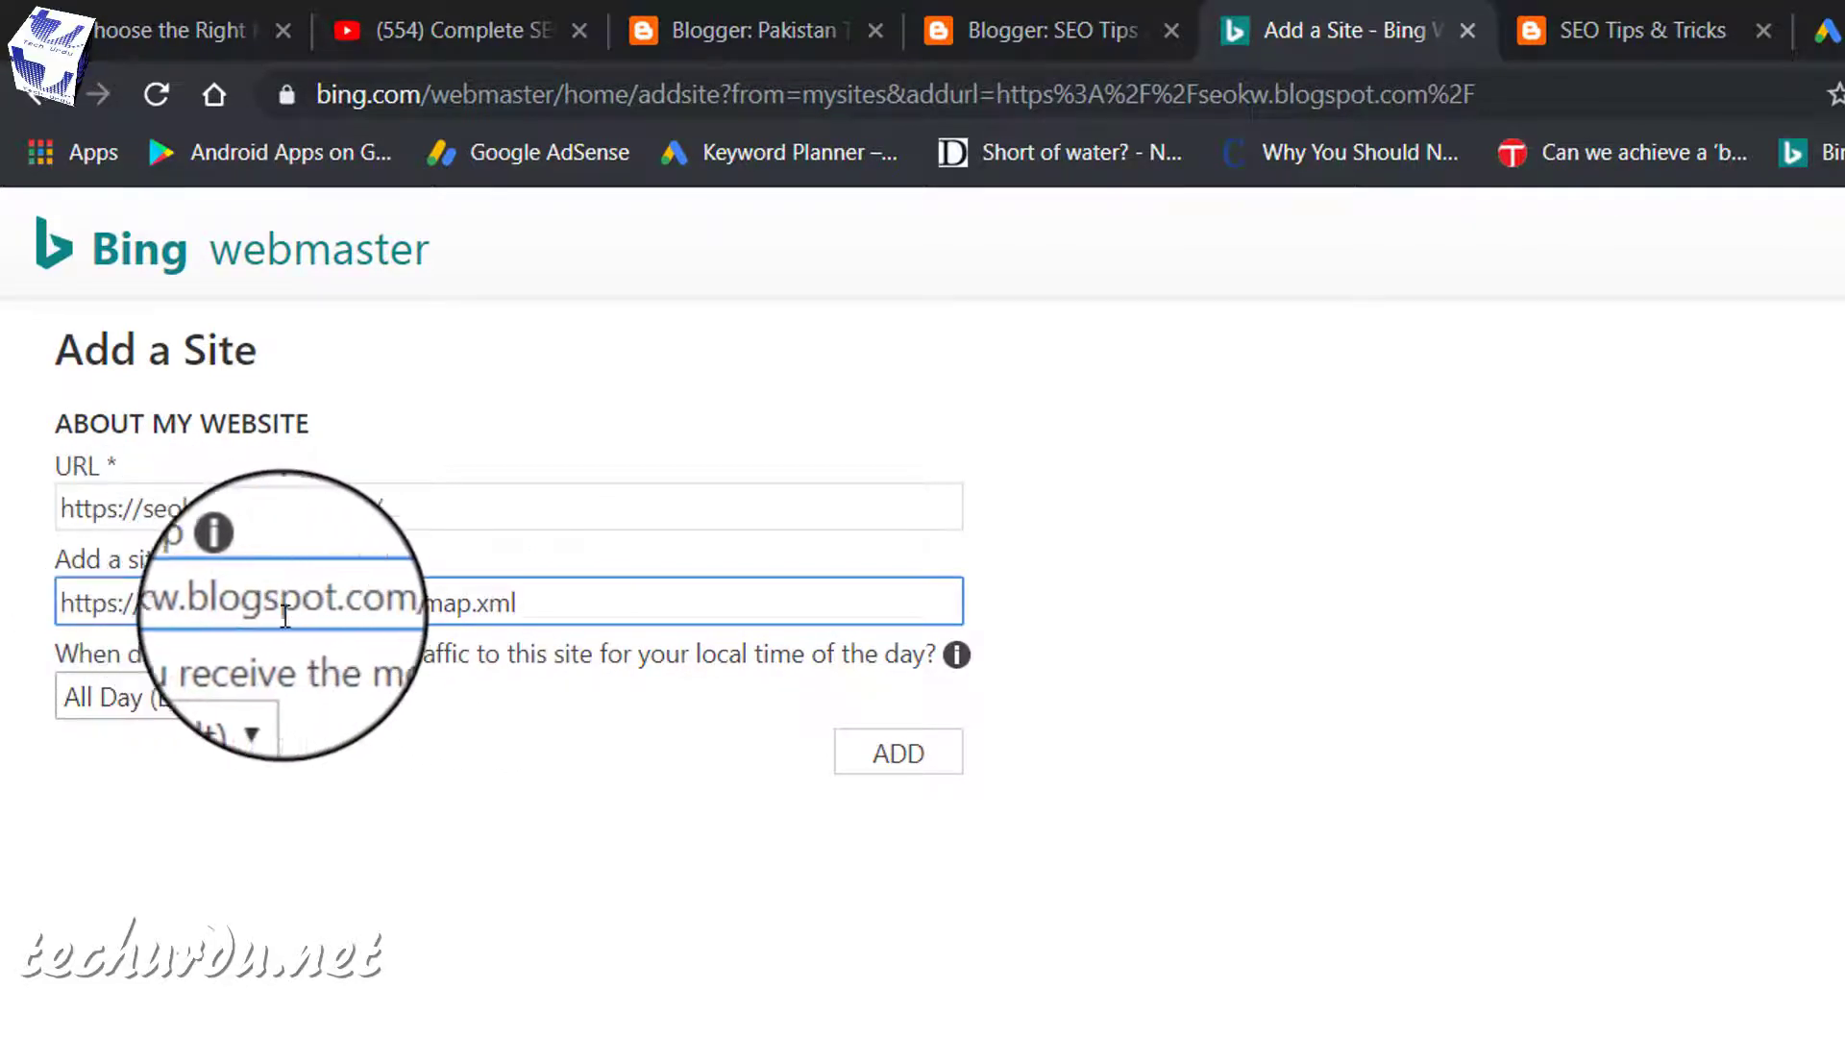
left_click(889, 759)
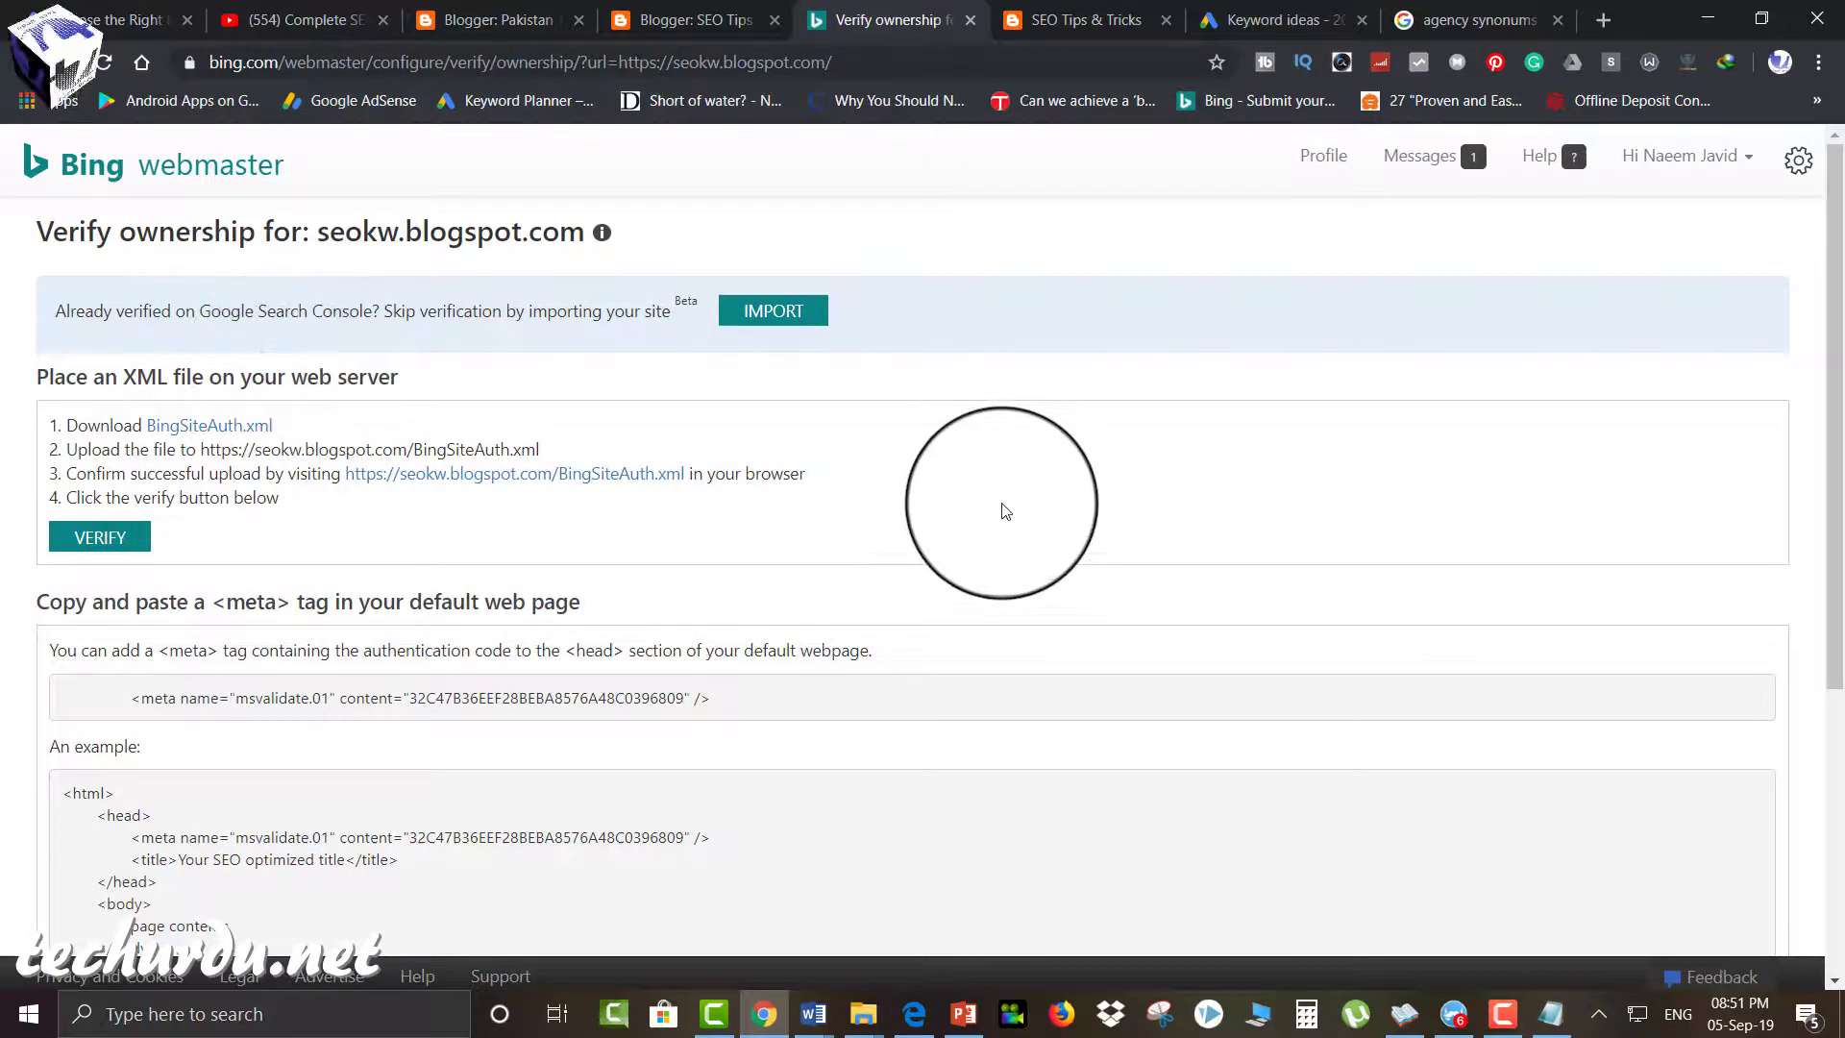
Examine the XML file, meta tag and CNAME record methods for verifying ownership of seokw.blogspot.com.
scroll(1005, 511, "down", 1)
scroll(1005, 511, "up", 1)
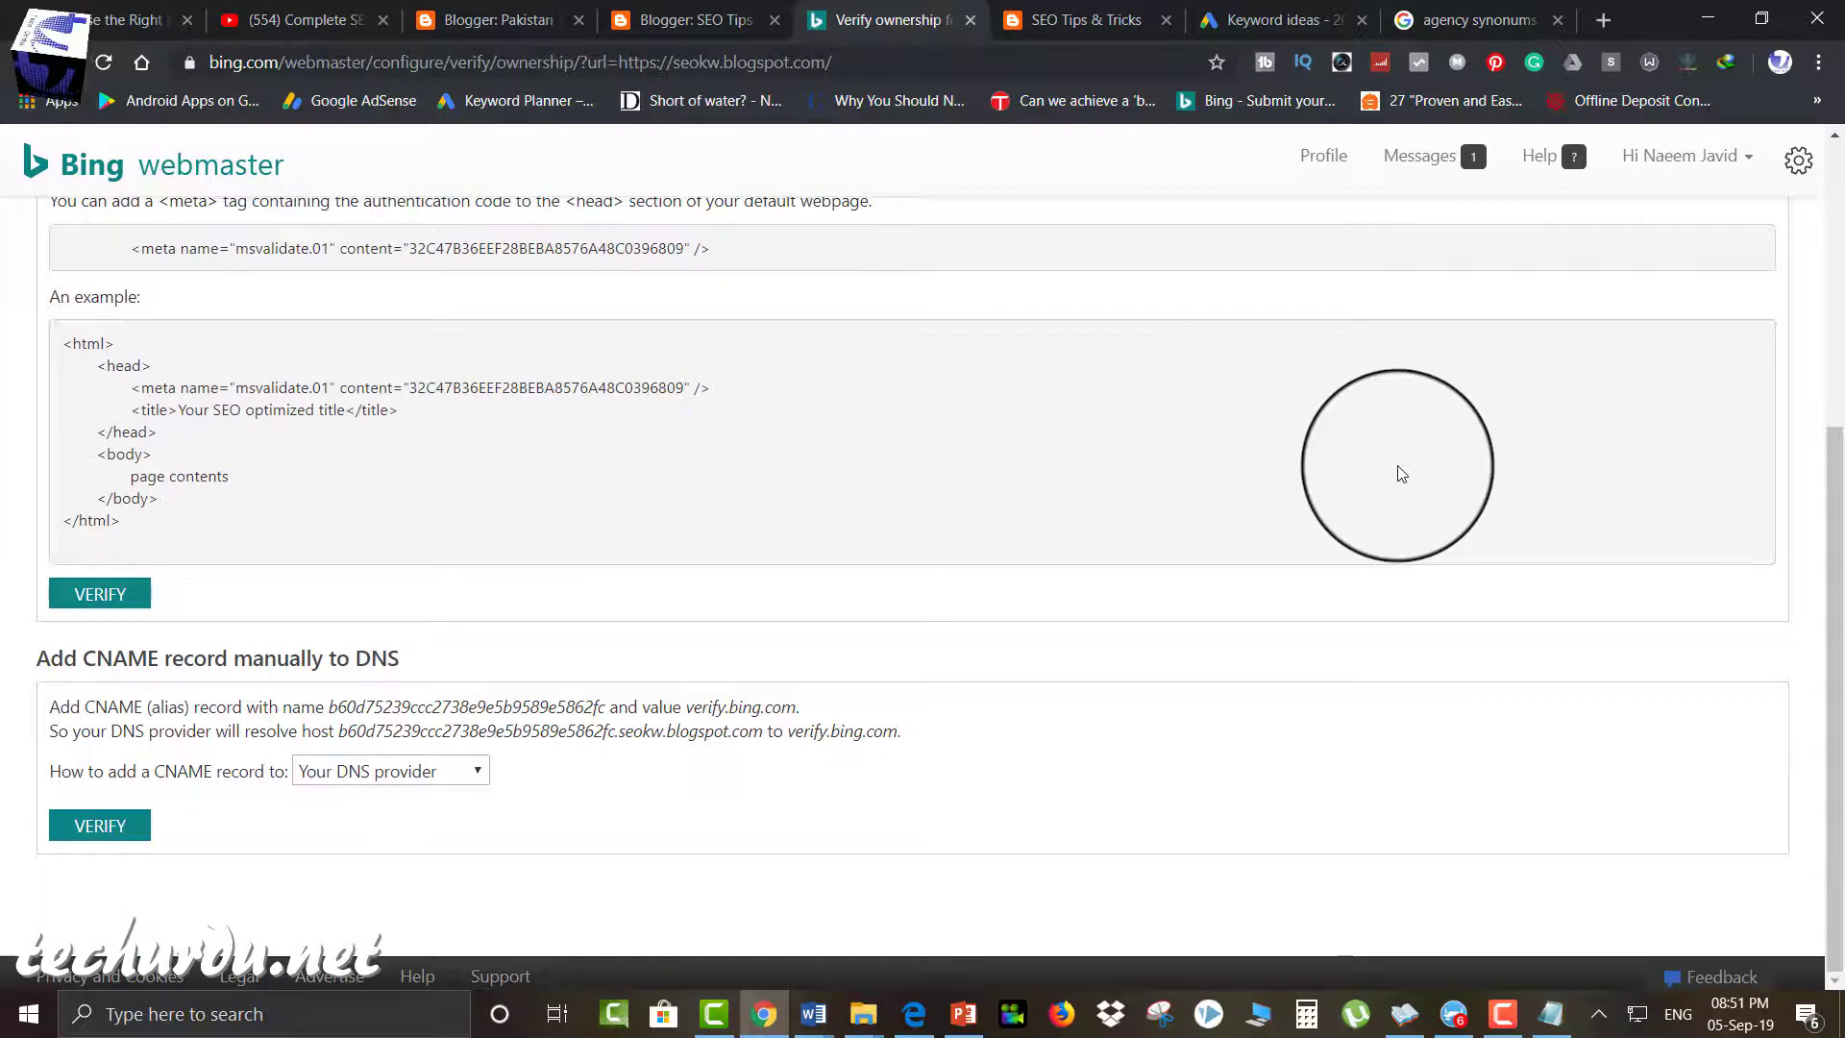
left_click_drag(969, 699, 205, 782)
scroll(206, 803, "up", 2)
left_click(314, 656)
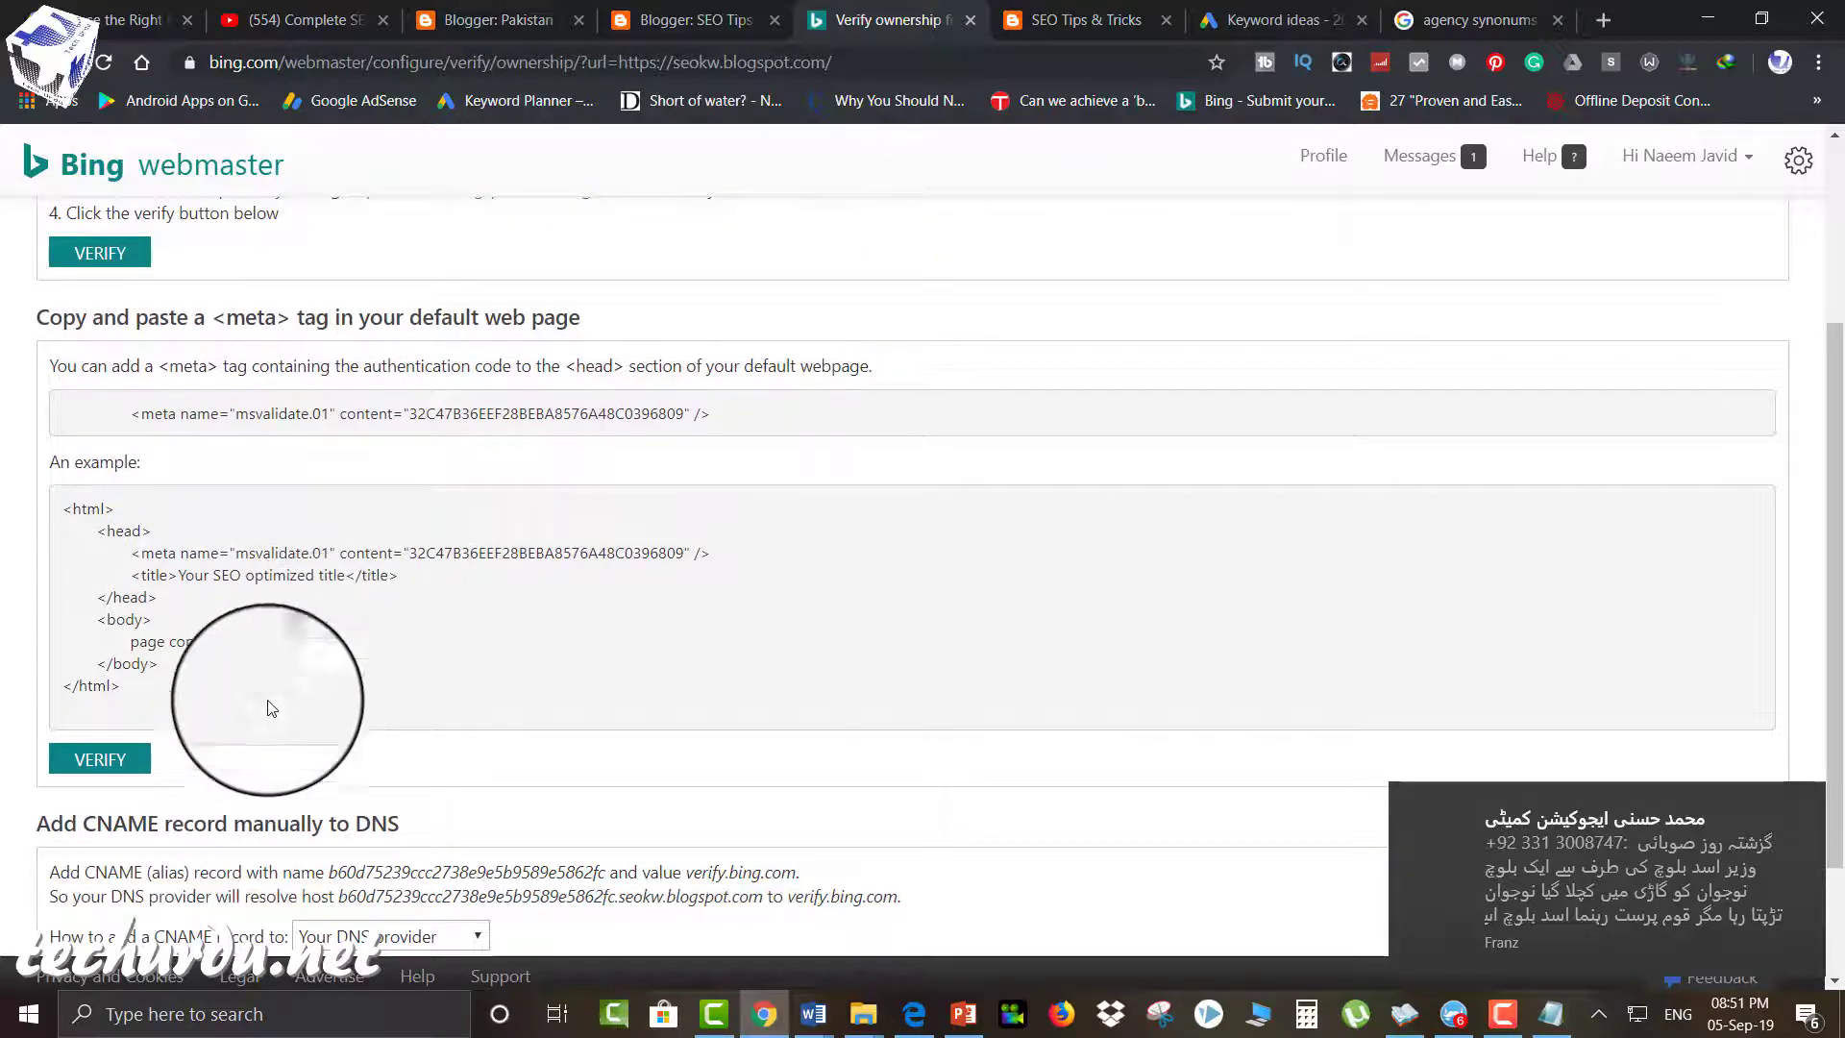
scroll(185, 721, "up", 3)
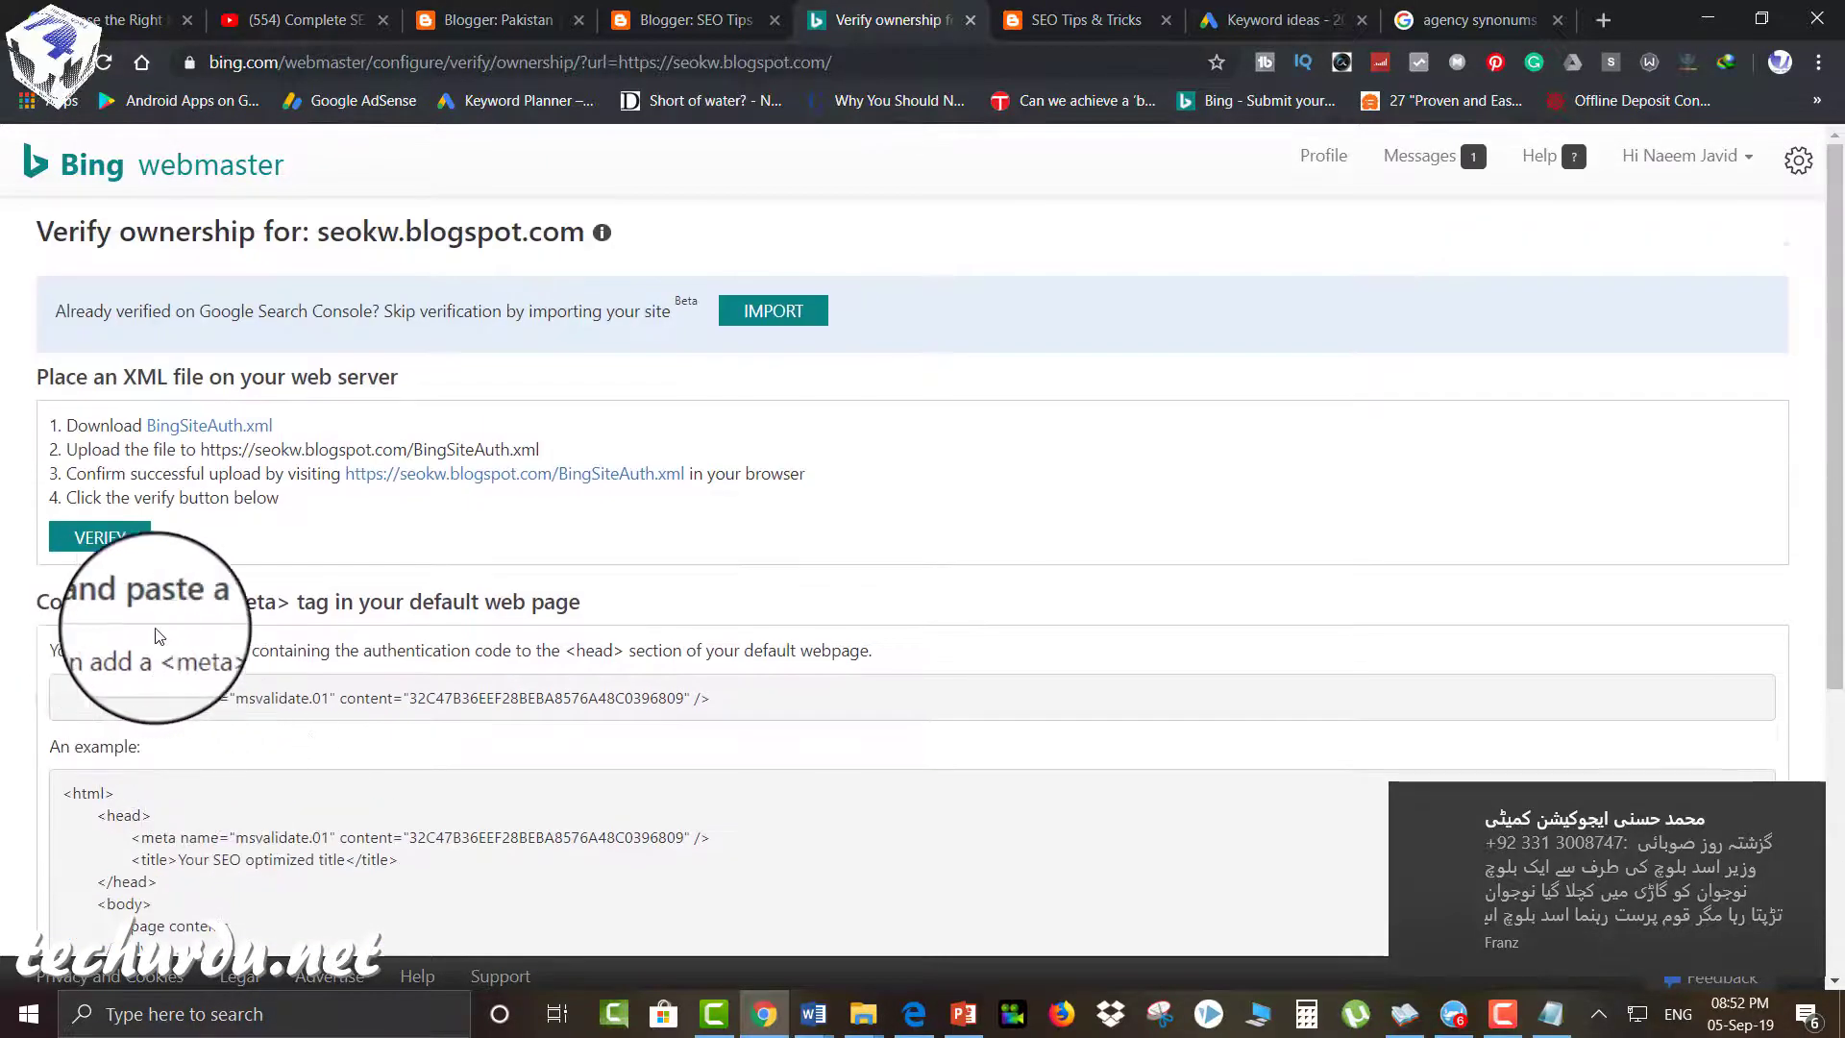